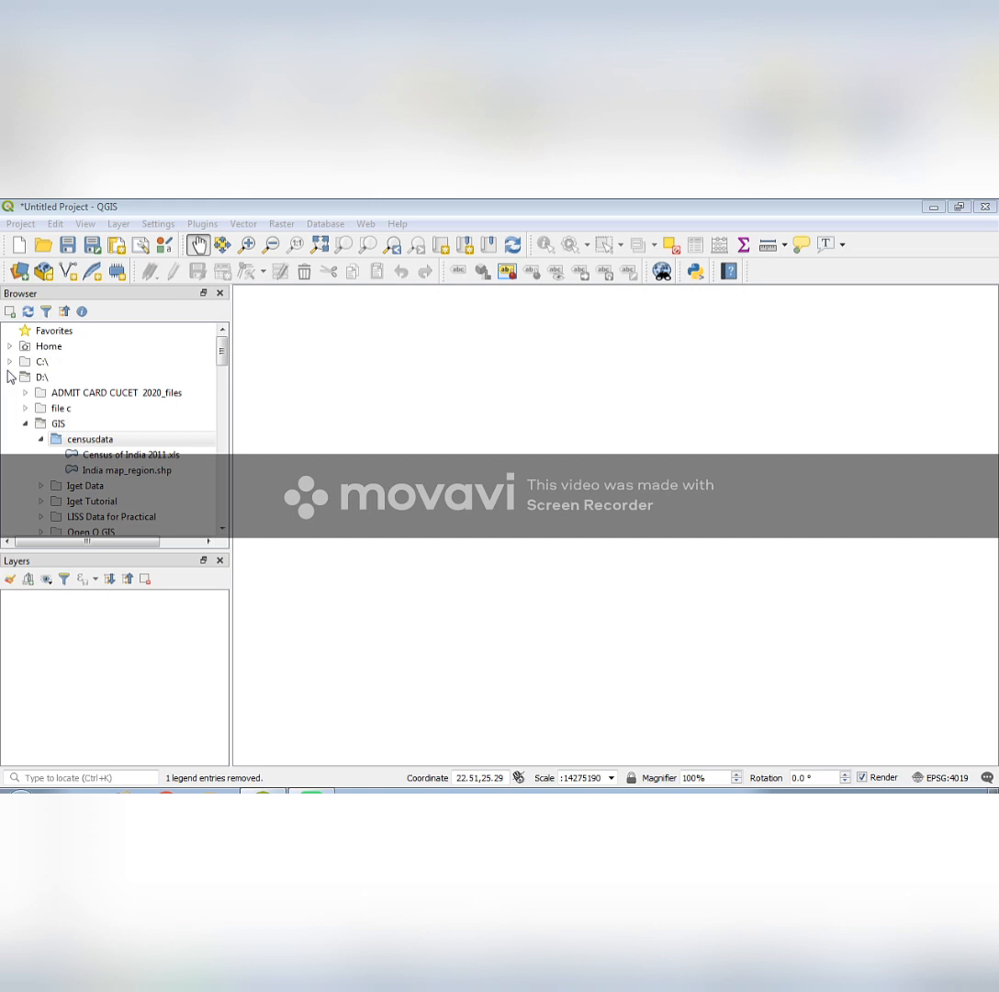
{"action": "left_click", "coordinate": [62, 445]}
{"action": "left_click", "coordinate": [154, 671]}
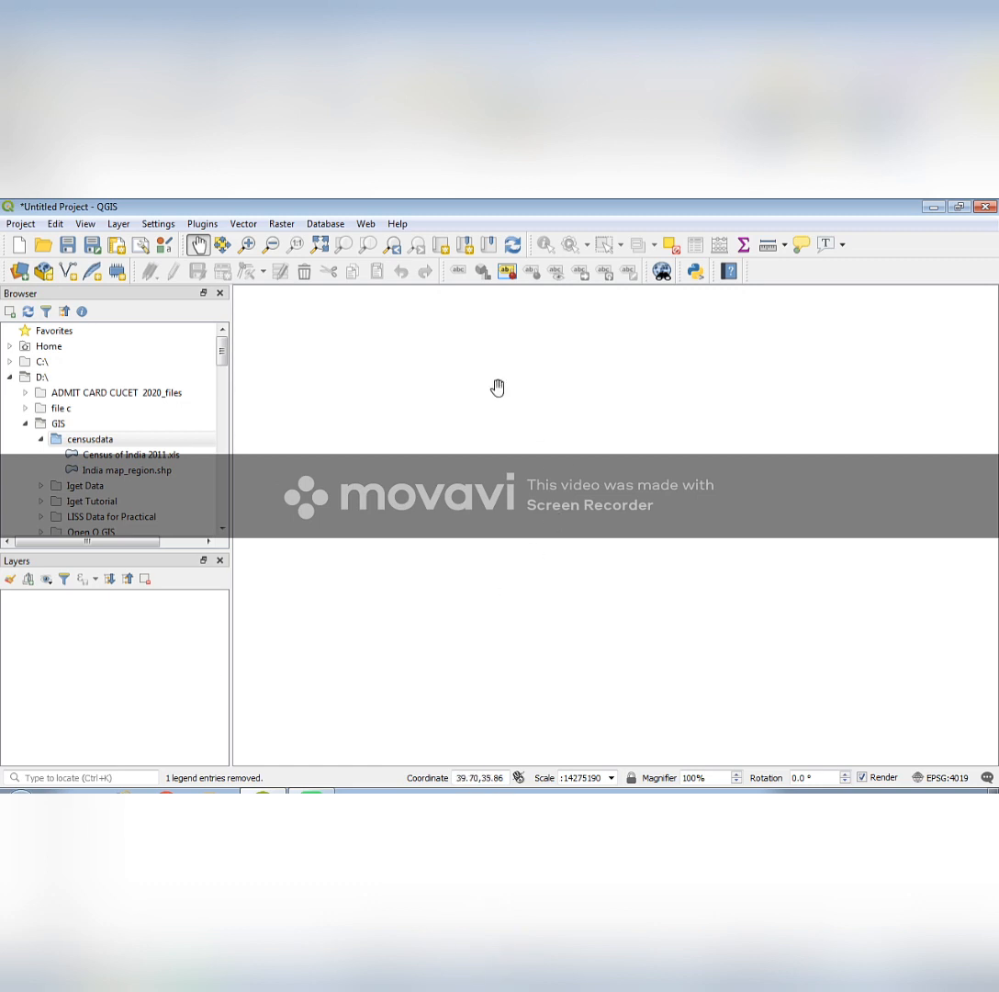
Step: Add the shapefile India map_region.shp from D:\GIS\censusdata to the project as a vector layer
{"action": "left_click", "coordinate": [119, 224]}
{"action": "mouse_move", "coordinate": [144, 280]}
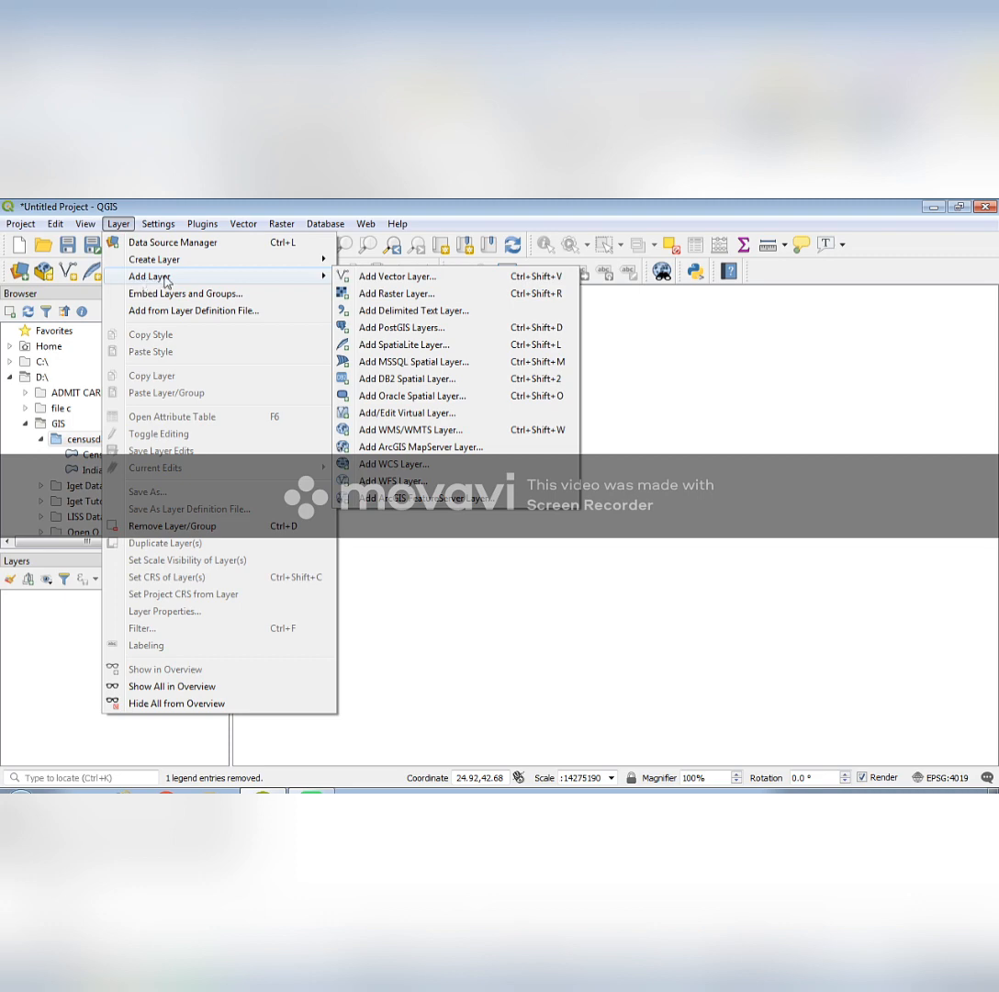
{"action": "left_click", "coordinate": [407, 278]}
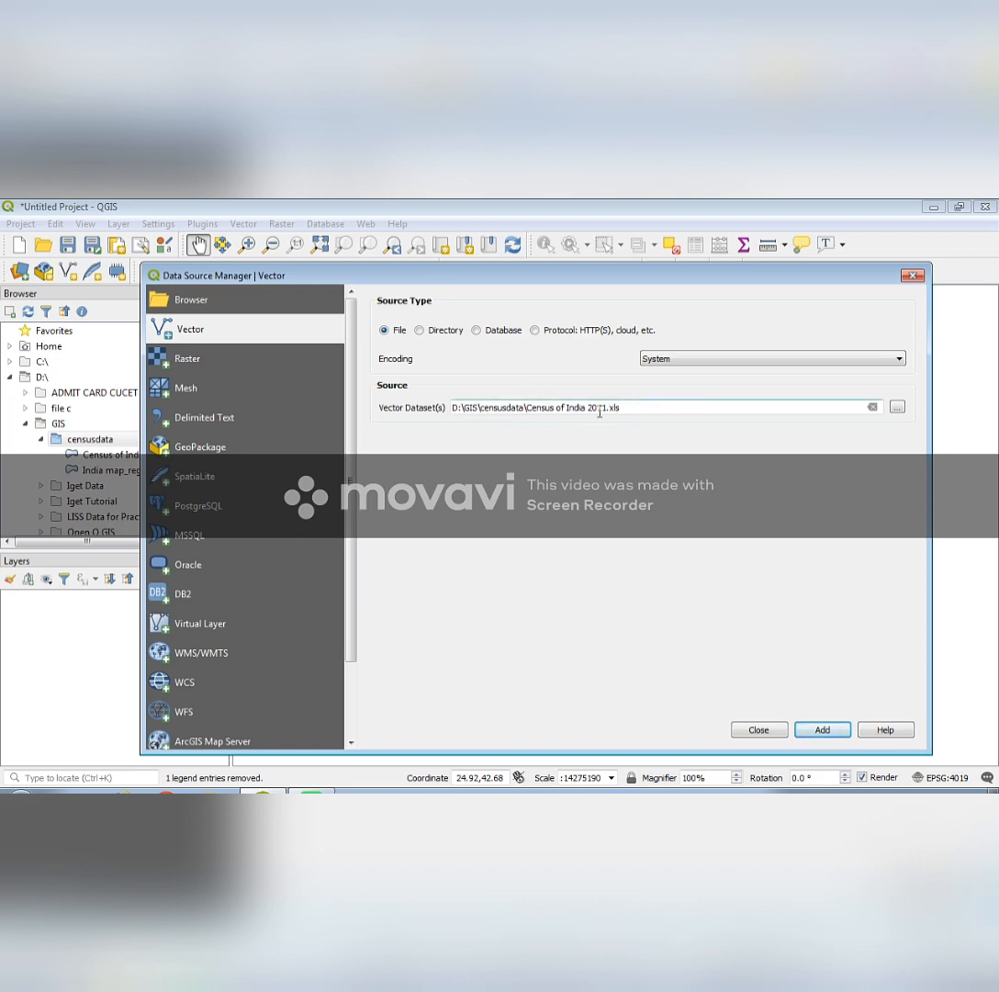
{"action": "left_click", "coordinate": [896, 409]}
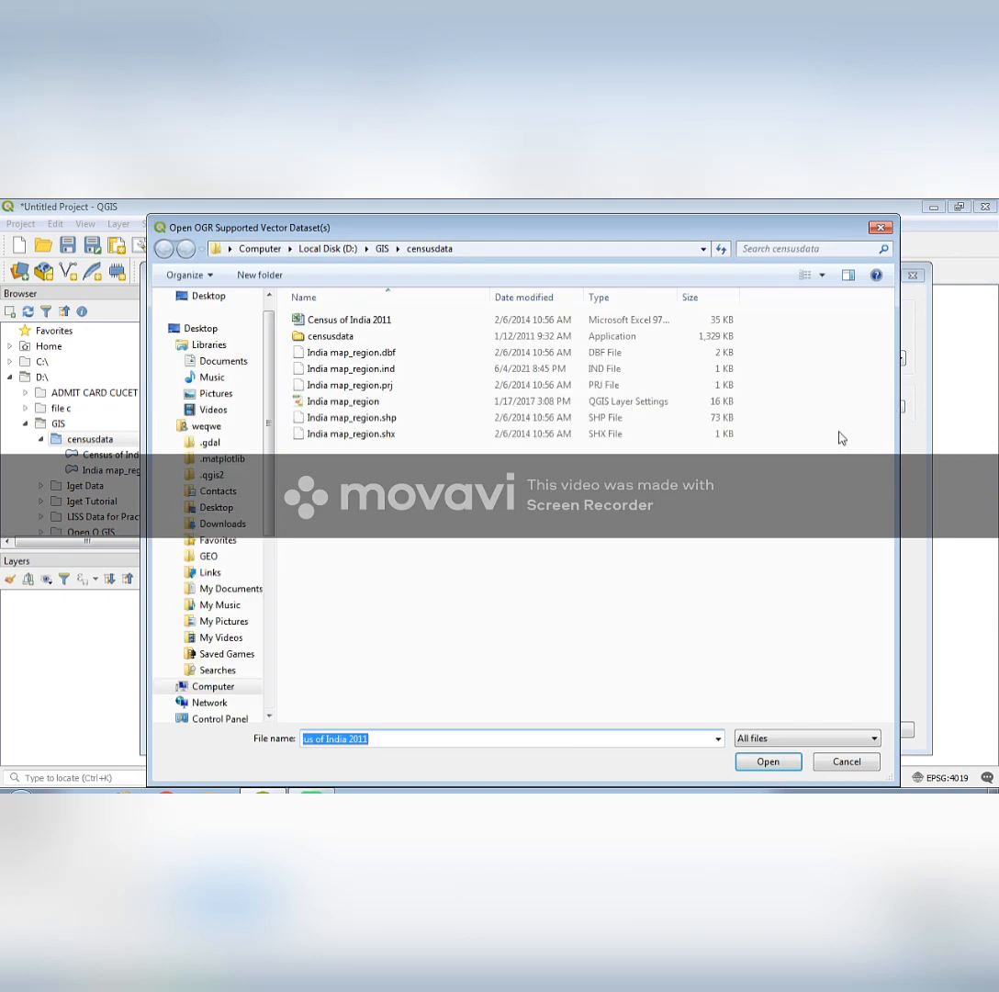
{"action": "left_click", "coordinate": [410, 419]}
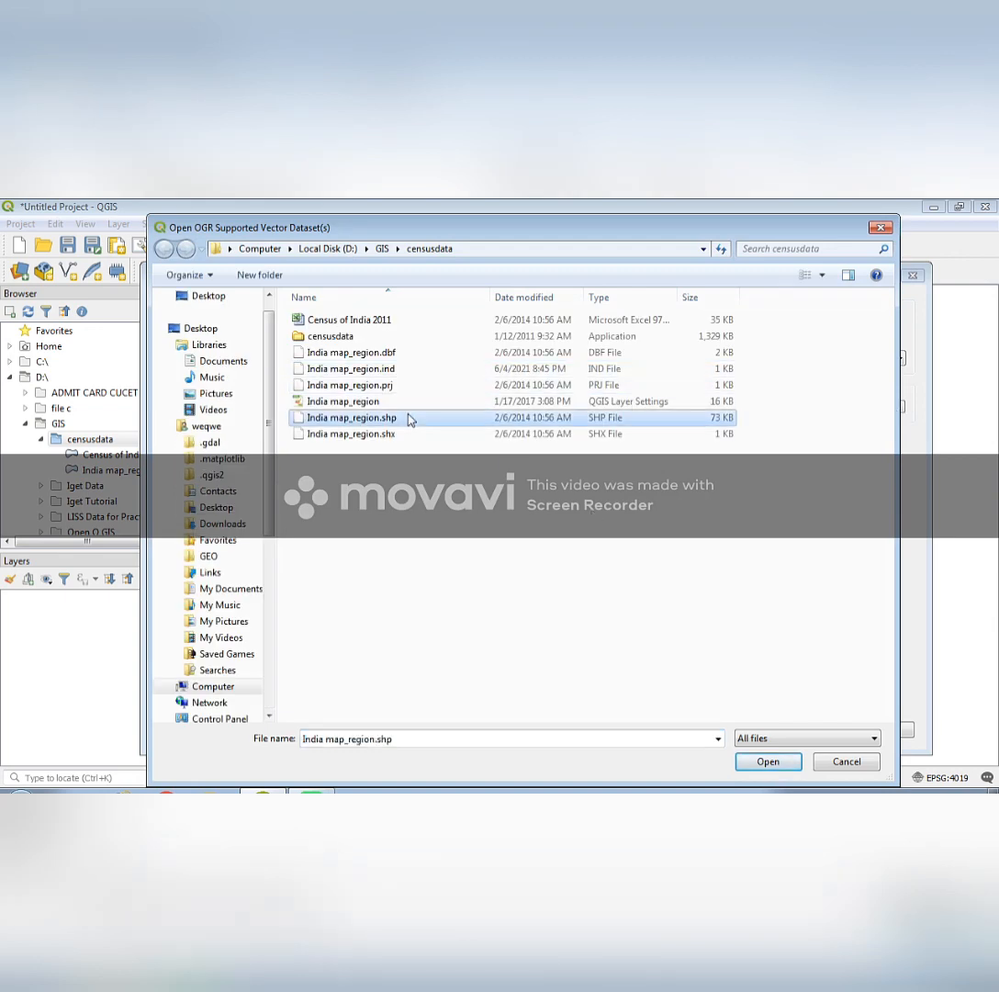
{"action": "left_click", "coordinate": [753, 758]}
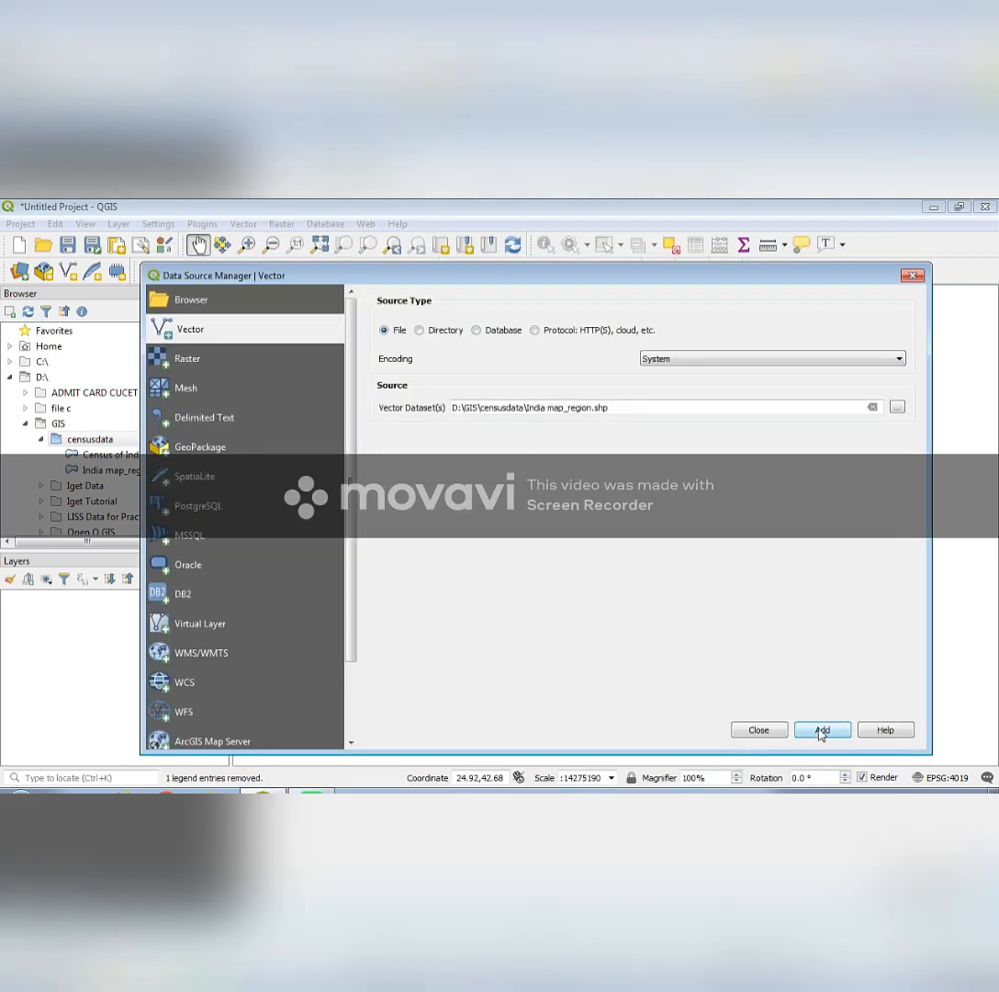
{"action": "left_click", "coordinate": [824, 730]}
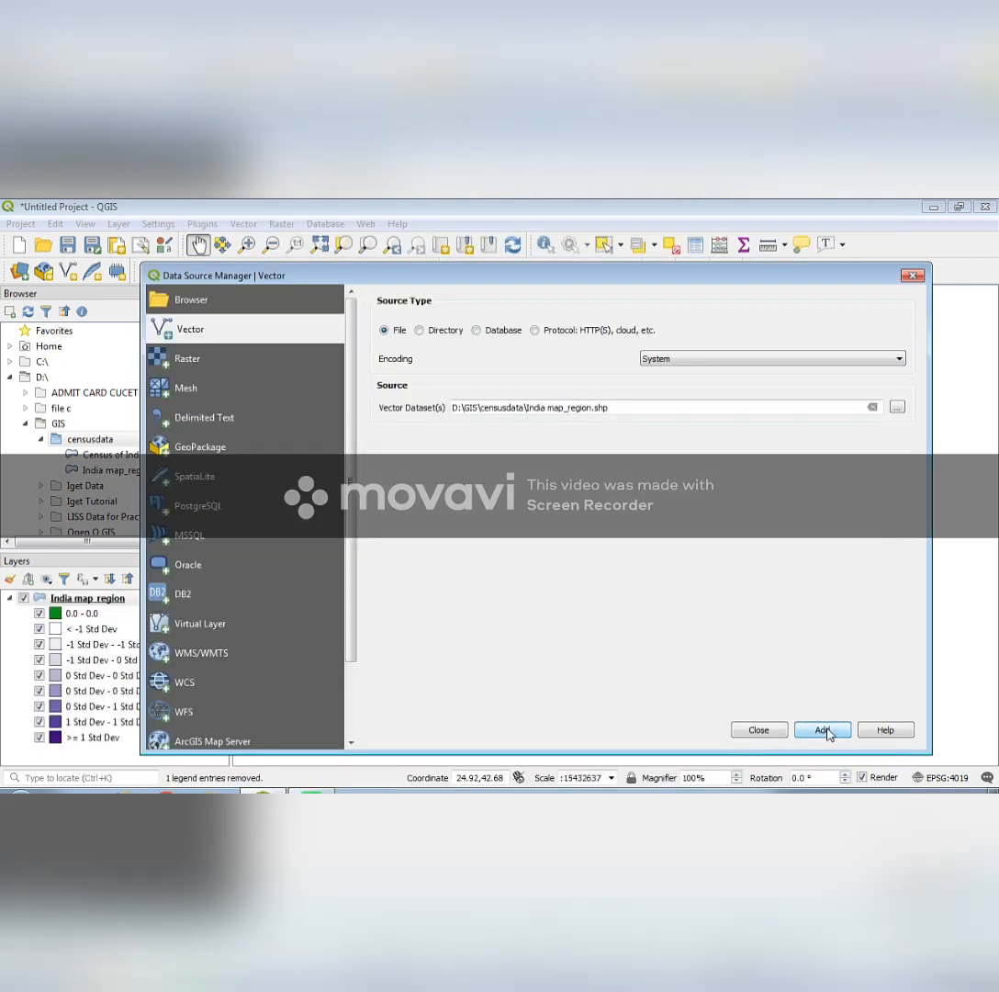
{"action": "left_click", "coordinate": [912, 276]}
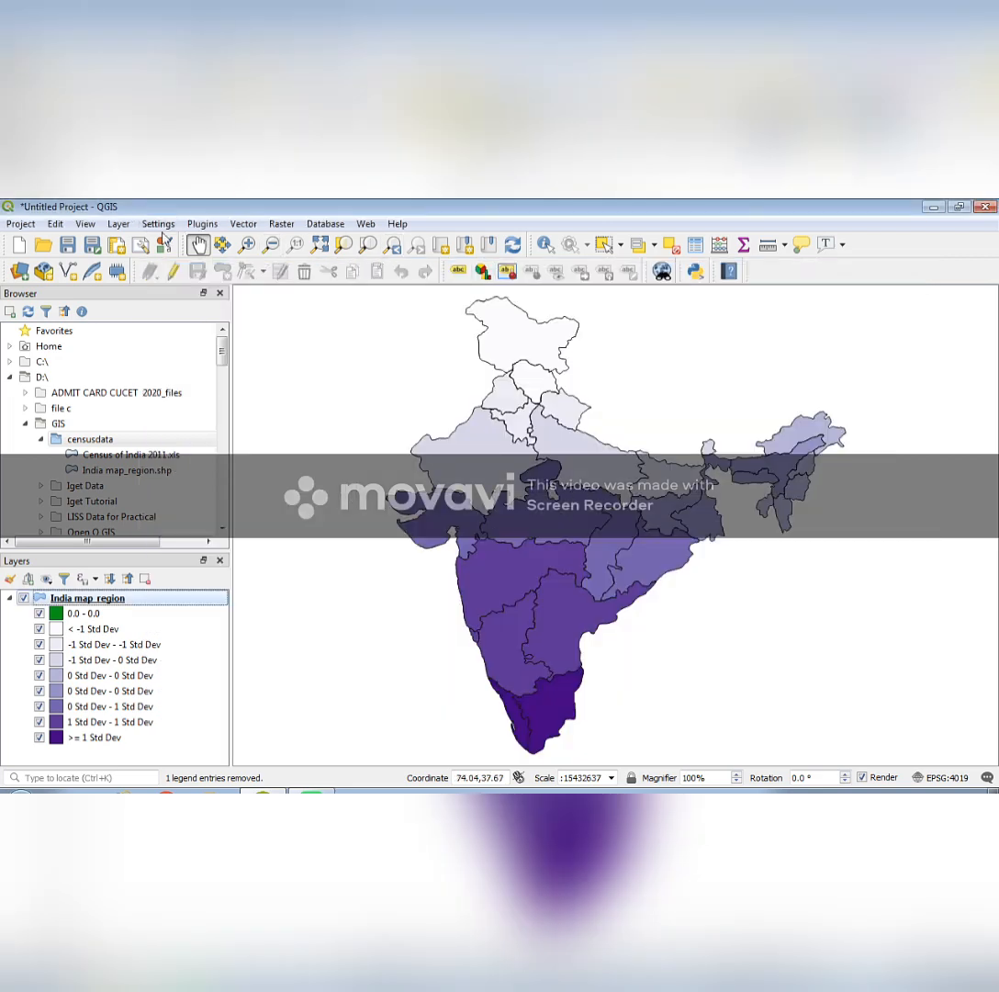
Step: Add the spreadsheet Census of India 2011.xls from the censusdata folder to the project as a vector layer
{"action": "left_click", "coordinate": [118, 223]}
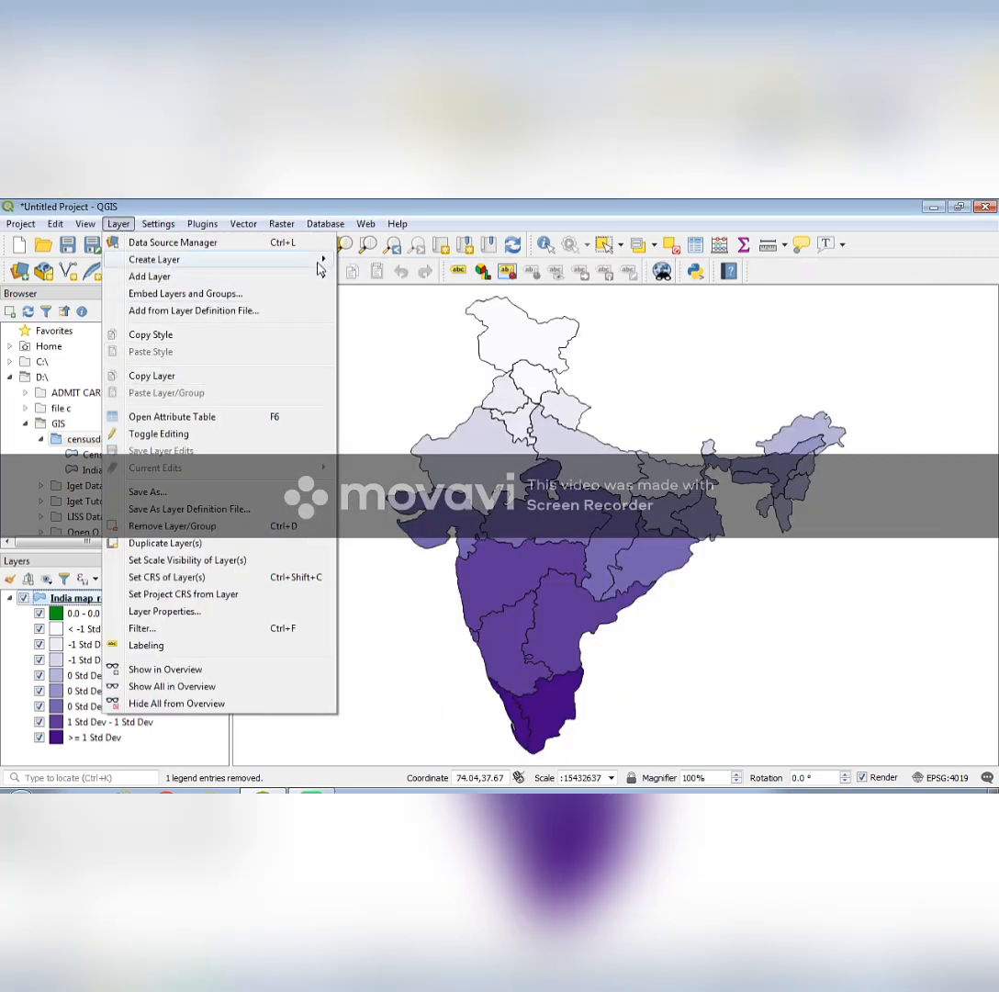
{"action": "mouse_move", "coordinate": [318, 277]}
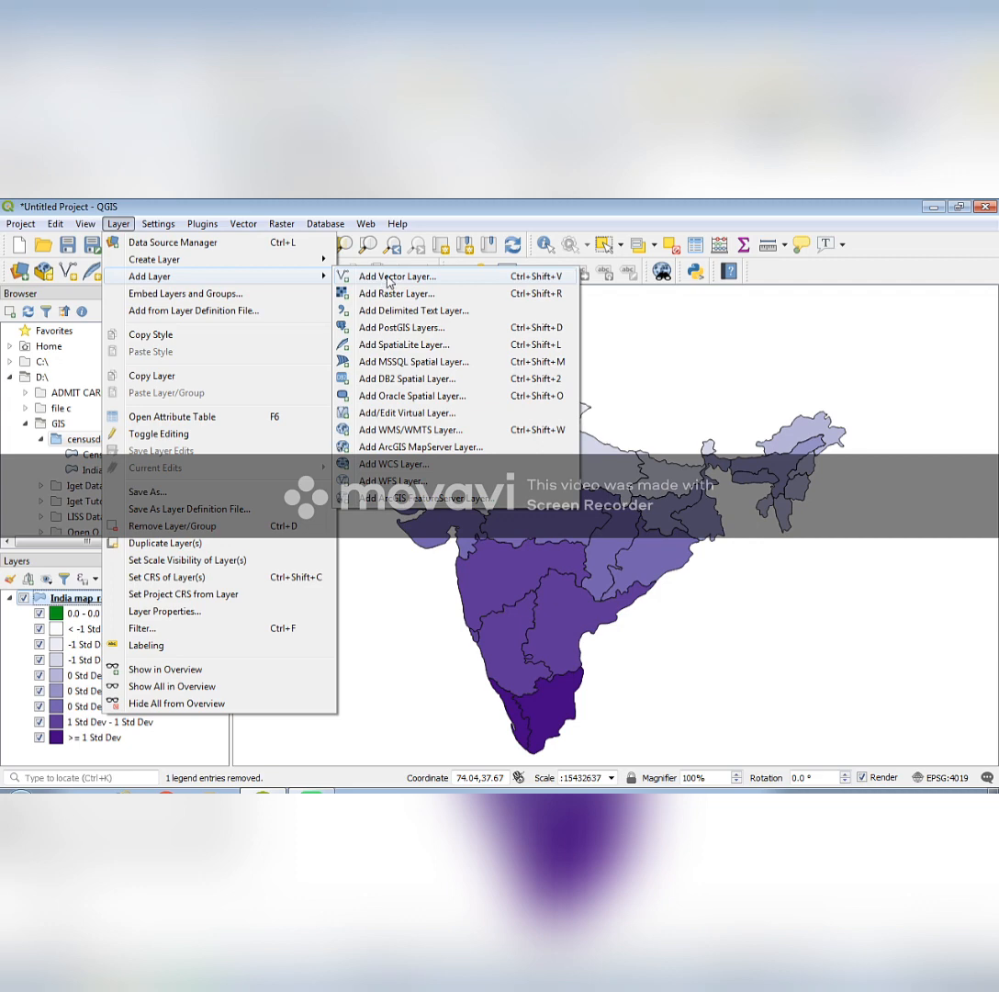
{"action": "left_click", "coordinate": [388, 277]}
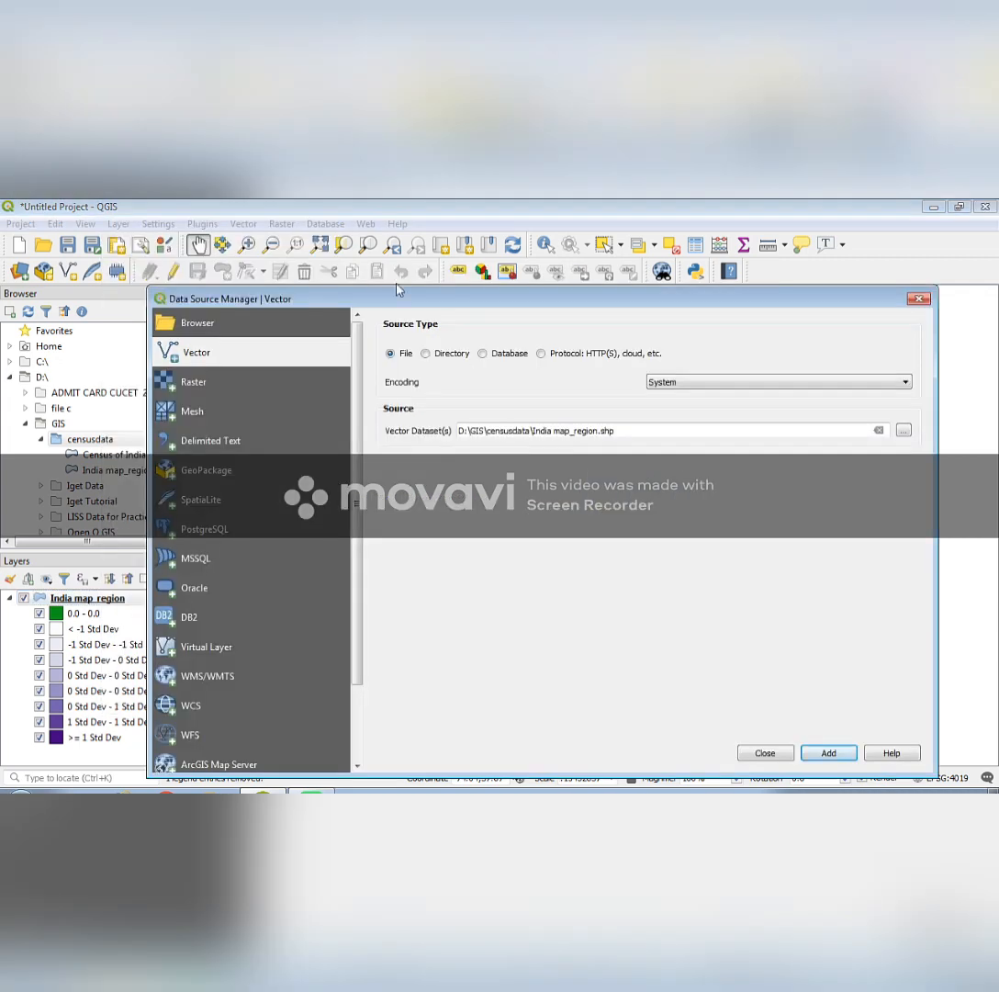
{"action": "left_click", "coordinate": [904, 430]}
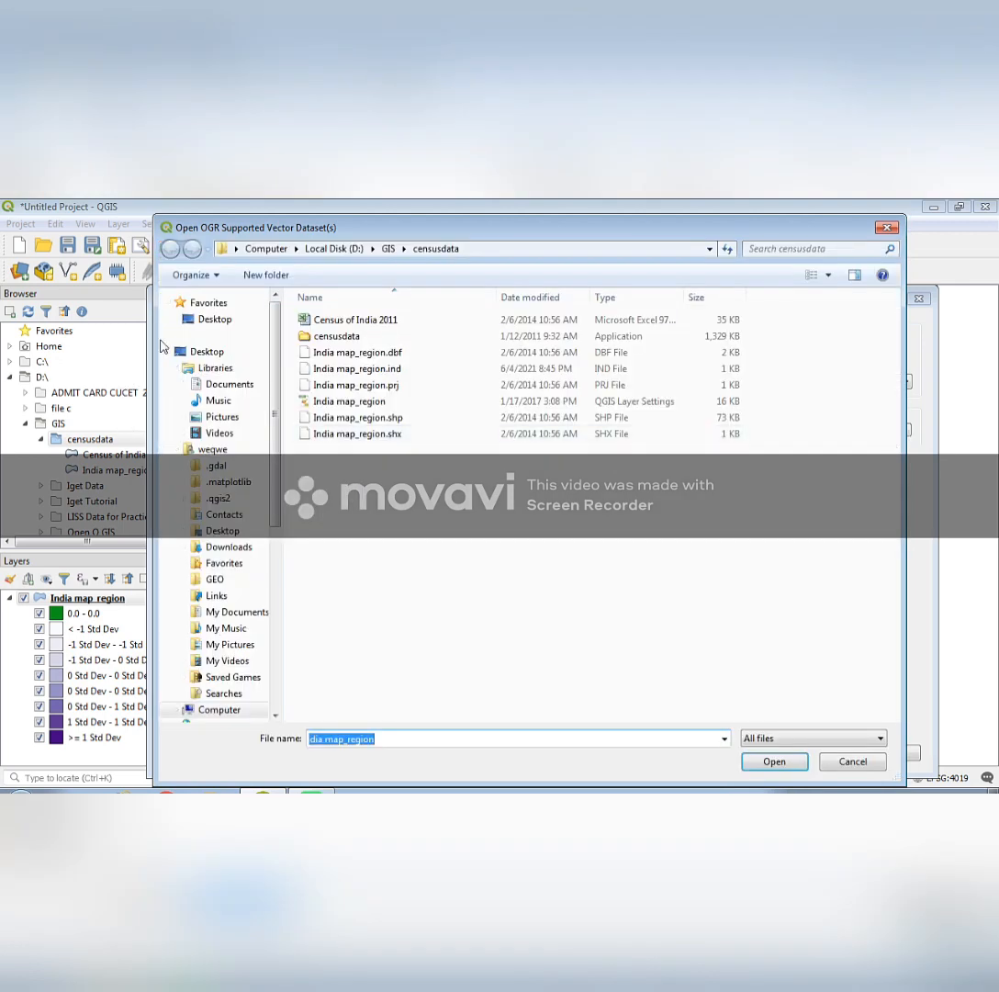
{"action": "left_click", "coordinate": [371, 323]}
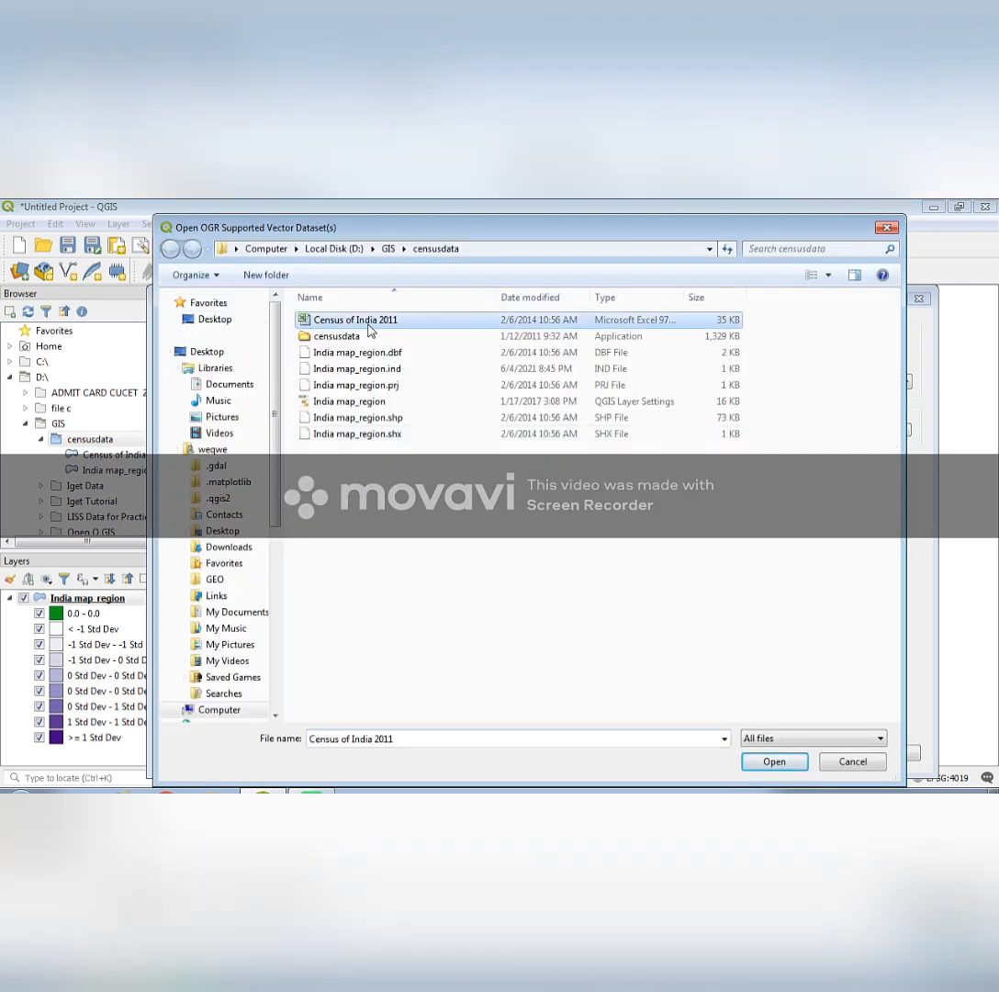
{"action": "left_click", "coordinate": [761, 759]}
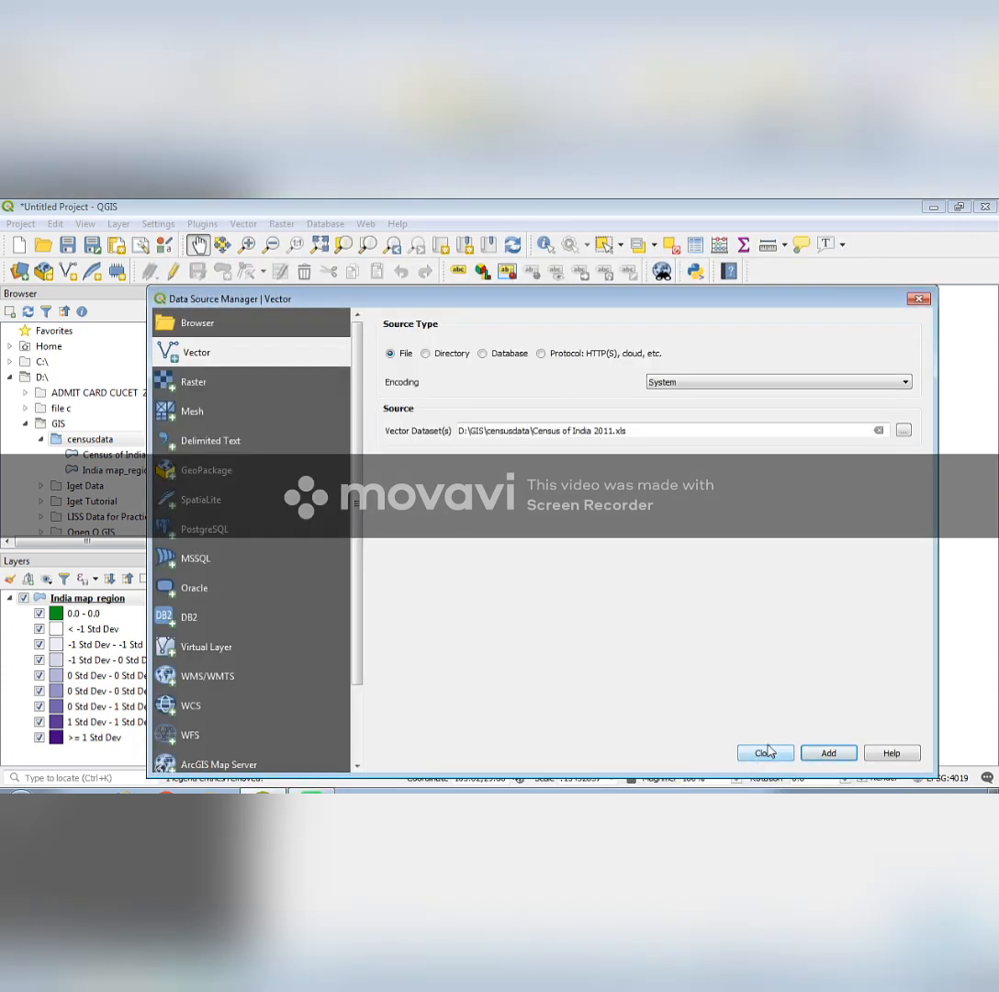
{"action": "left_click", "coordinate": [829, 754]}
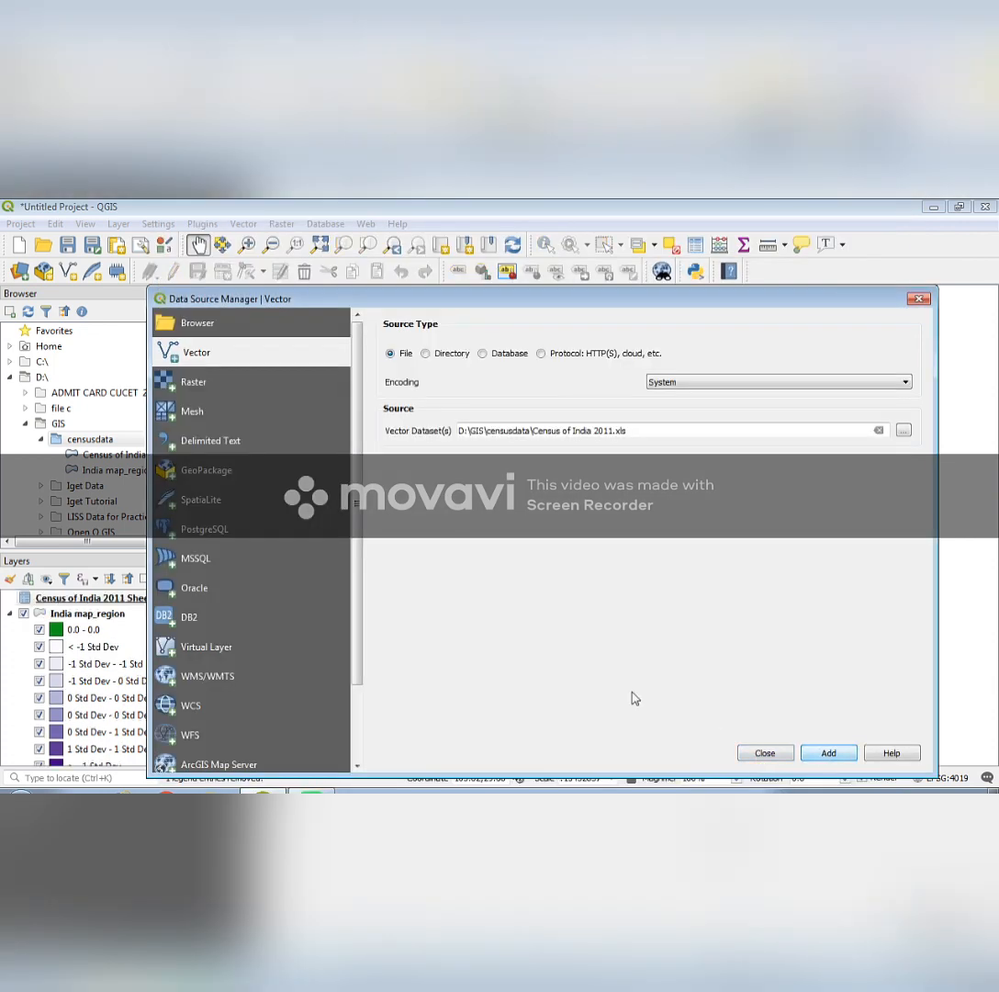
{"action": "left_click", "coordinate": [919, 298]}
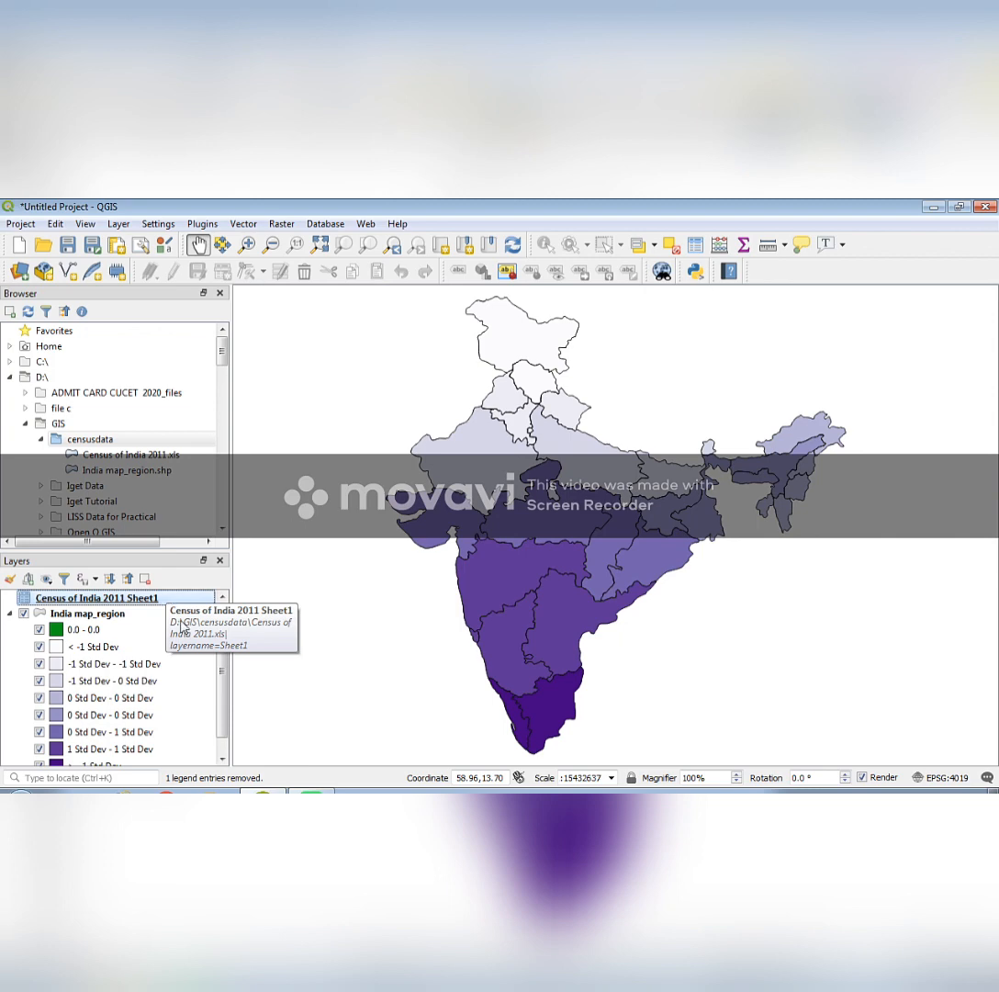
Step: Start a join on the India map_region layer with Census of India 2011 Sheet1, matching join field State Code to target field STATE_CODE
{"action": "left_click", "coordinate": [138, 623]}
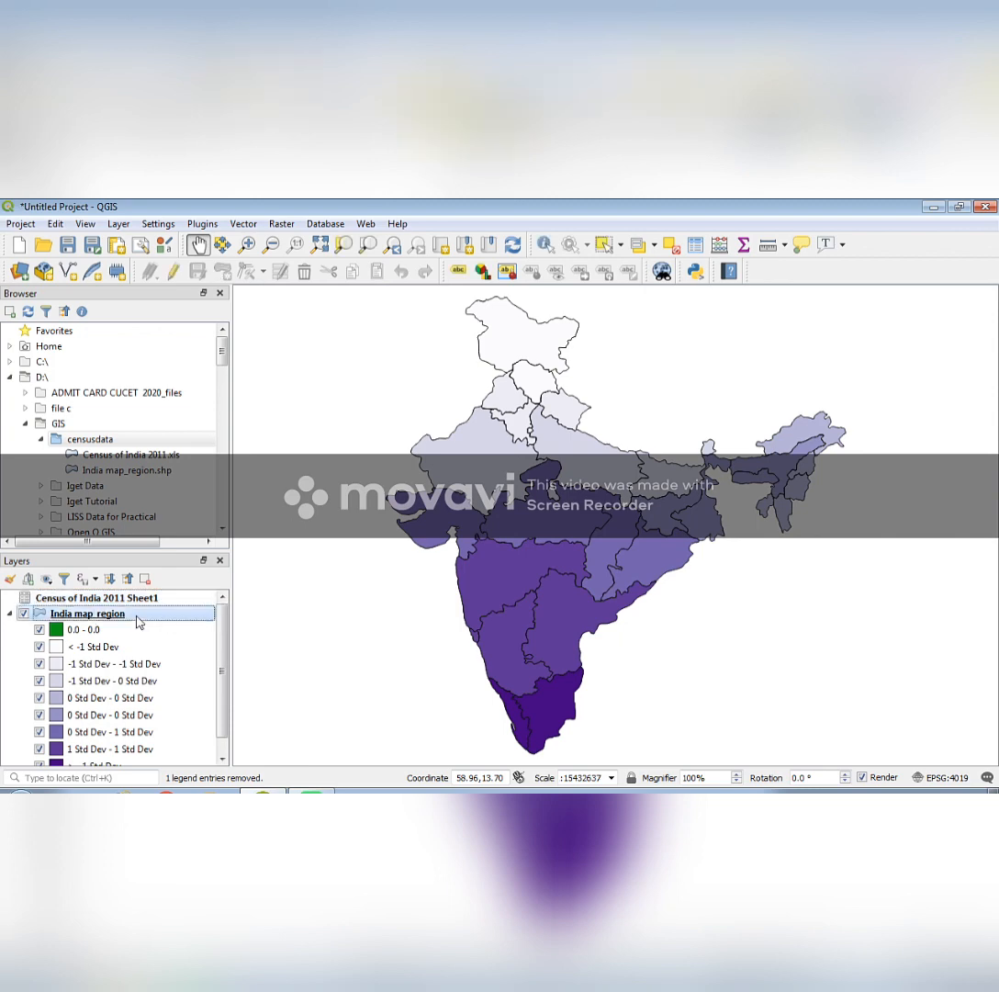
{"action": "double_click", "coordinate": [137, 623]}
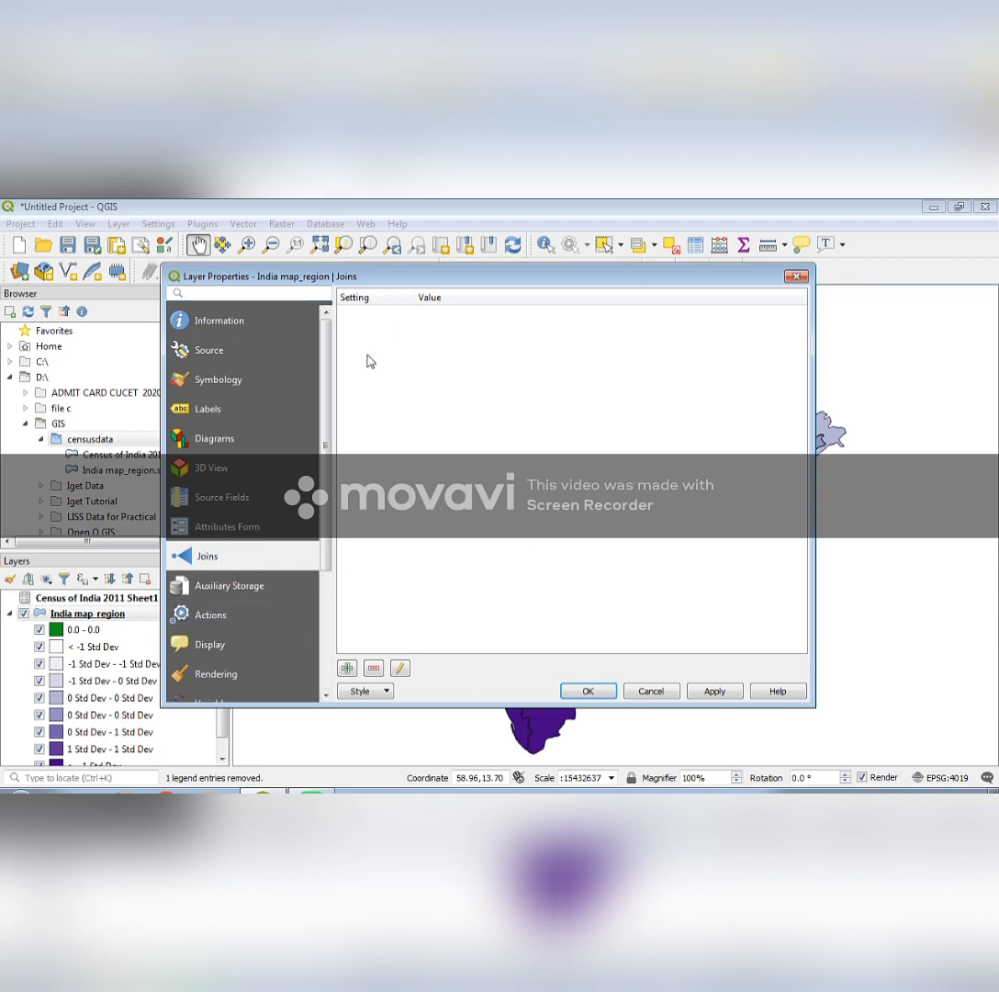
{"action": "left_click", "coordinate": [348, 669]}
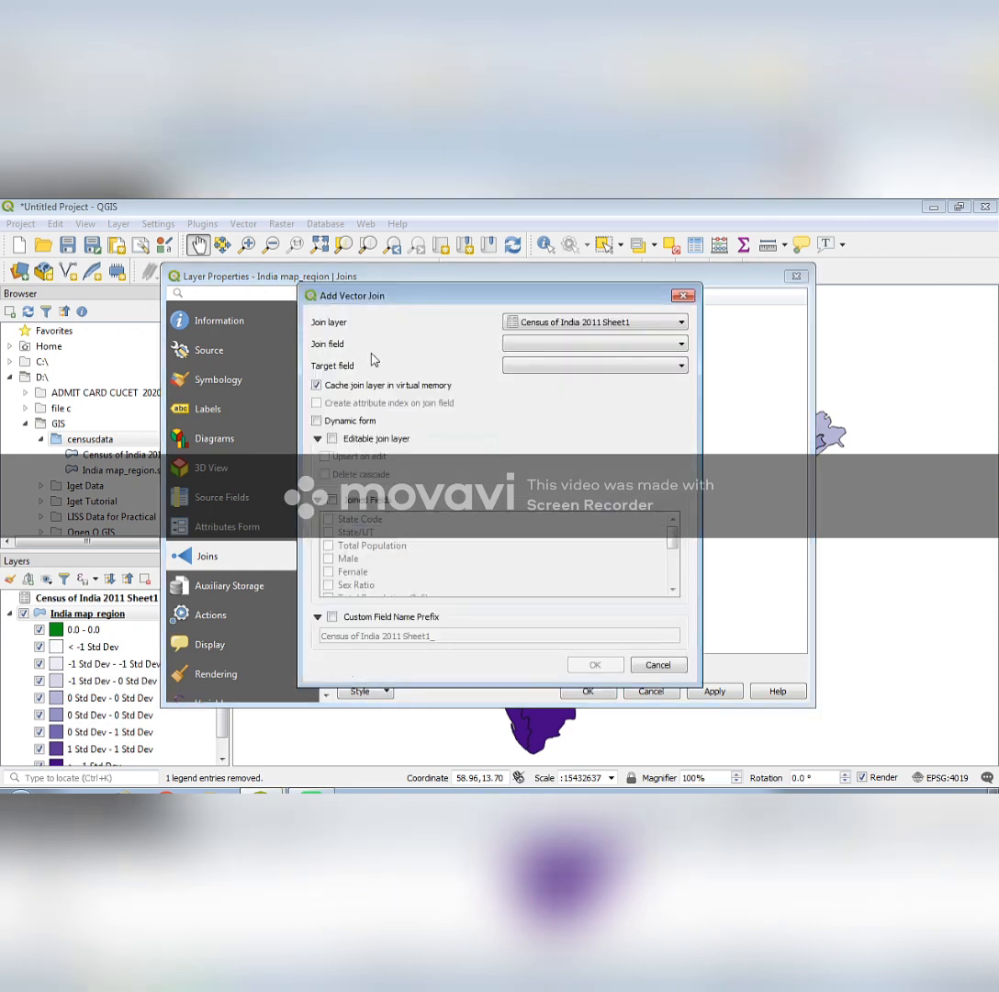
{"action": "left_click", "coordinate": [591, 344]}
{"action": "left_click", "coordinate": [588, 364]}
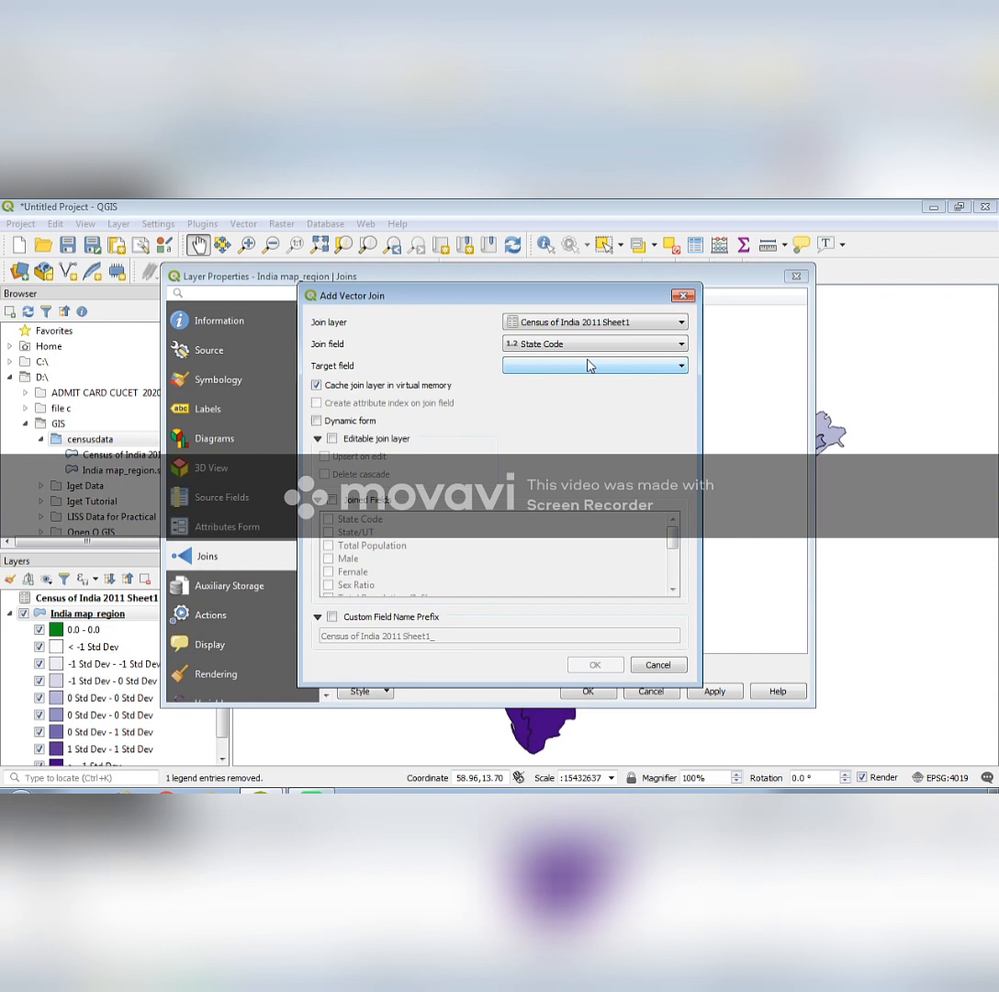
{"action": "left_click", "coordinate": [589, 367]}
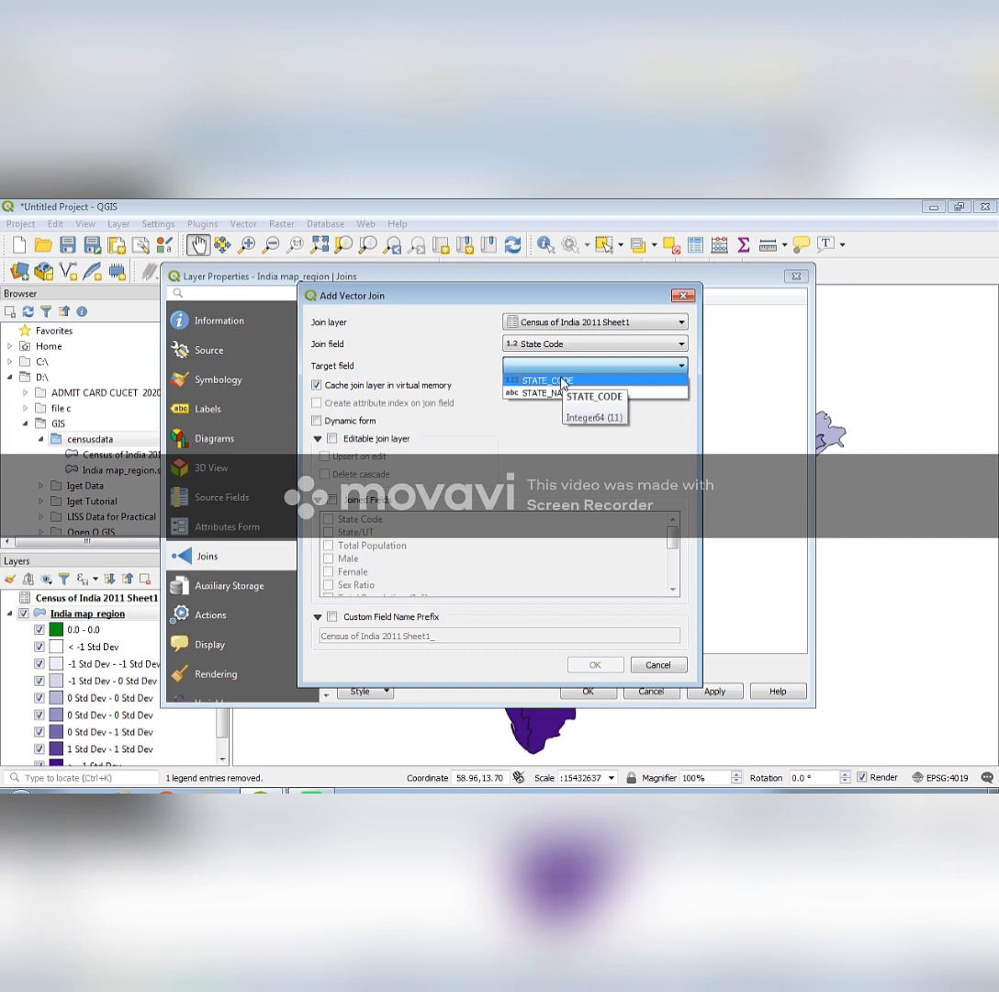
{"action": "left_click", "coordinate": [562, 380]}
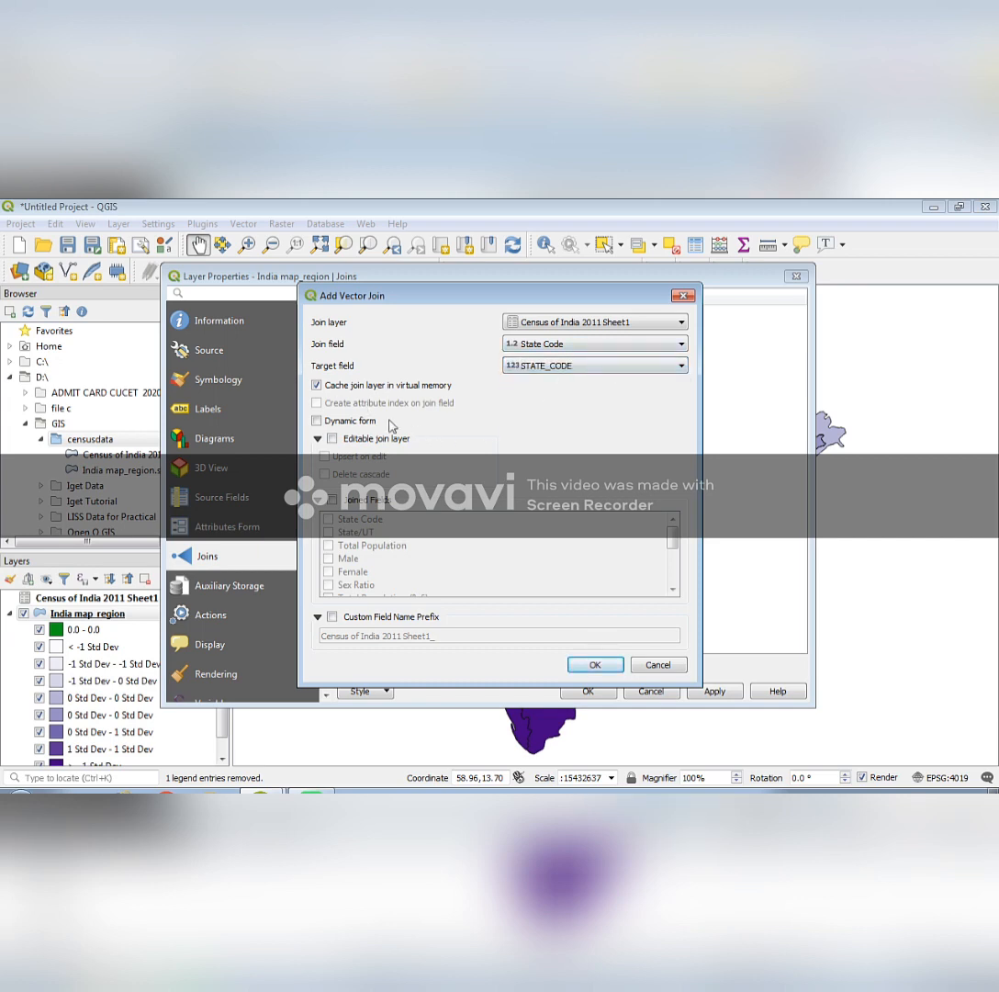
Step: Enable the join's Dynamic form and Editable join layer options, including Upsert on edit and Delete cascade
{"action": "left_click", "coordinate": [361, 423]}
{"action": "left_click", "coordinate": [333, 438]}
{"action": "left_click", "coordinate": [324, 457]}
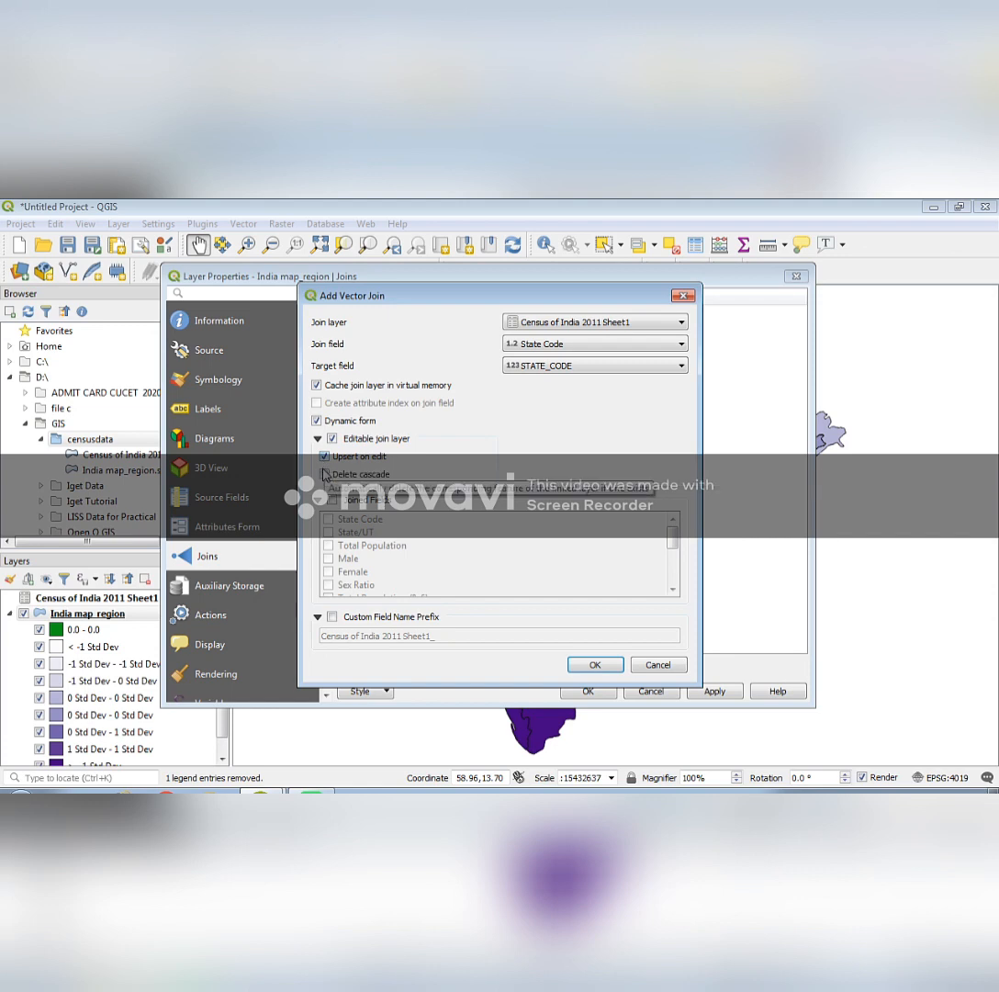
{"action": "left_click", "coordinate": [324, 474]}
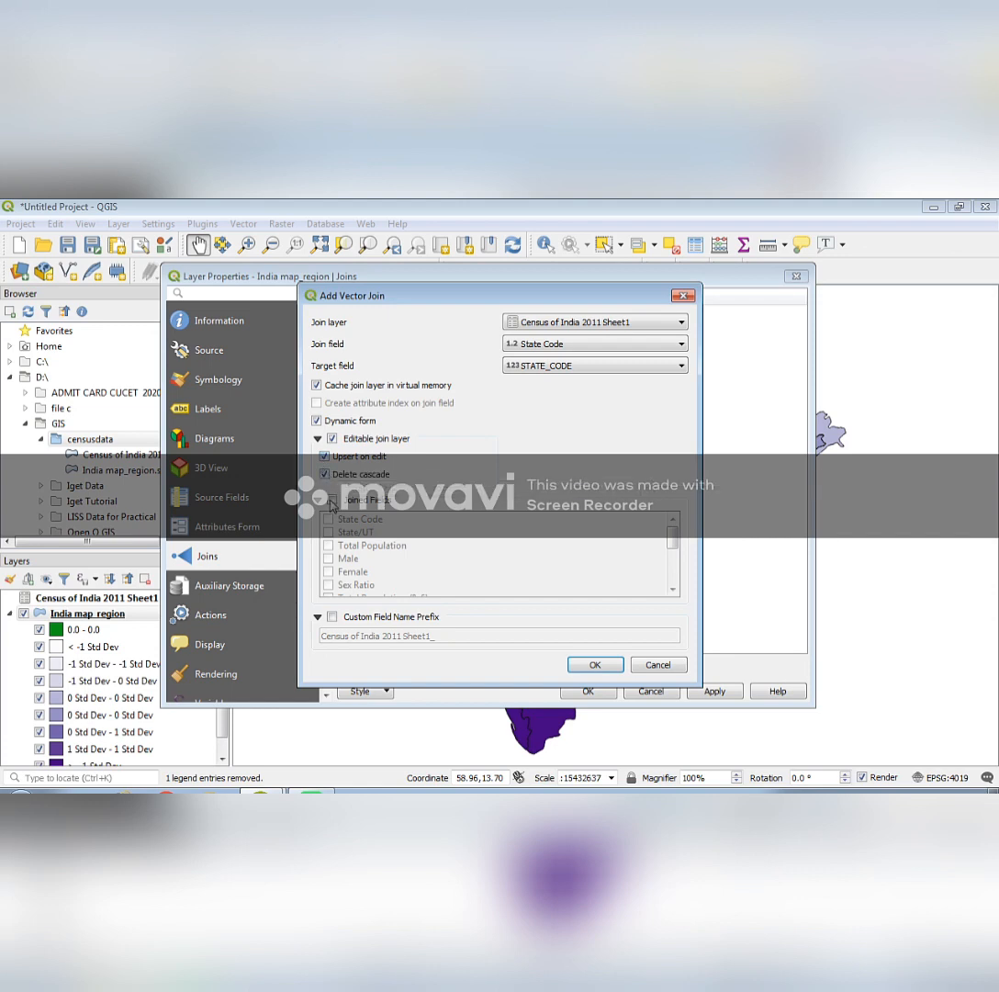
Step: Restrict the joined fields and include State Code, State/UT, Total Population, Male, Female and Sex Ratio
{"action": "left_click", "coordinate": [331, 499]}
{"action": "left_click", "coordinate": [329, 518]}
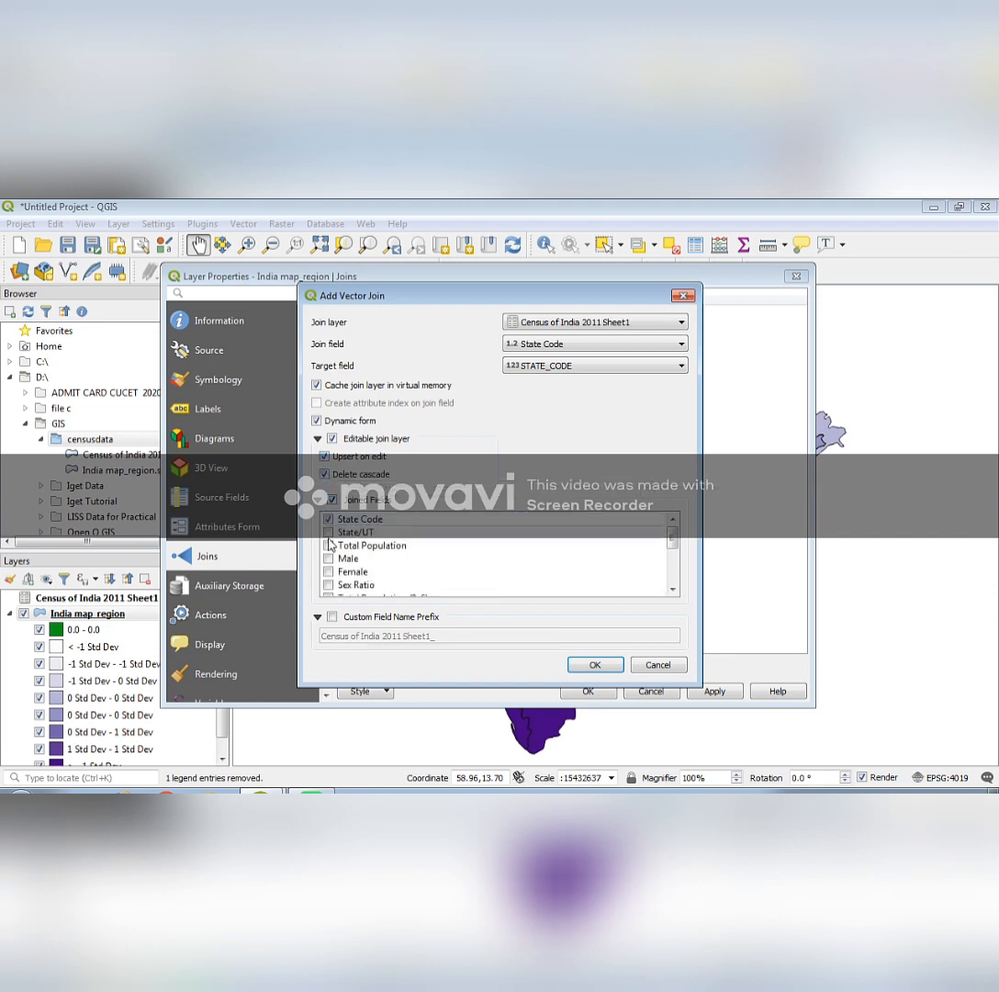
{"action": "left_click", "coordinate": [329, 532]}
{"action": "left_click", "coordinate": [329, 546]}
{"action": "left_click", "coordinate": [329, 571]}
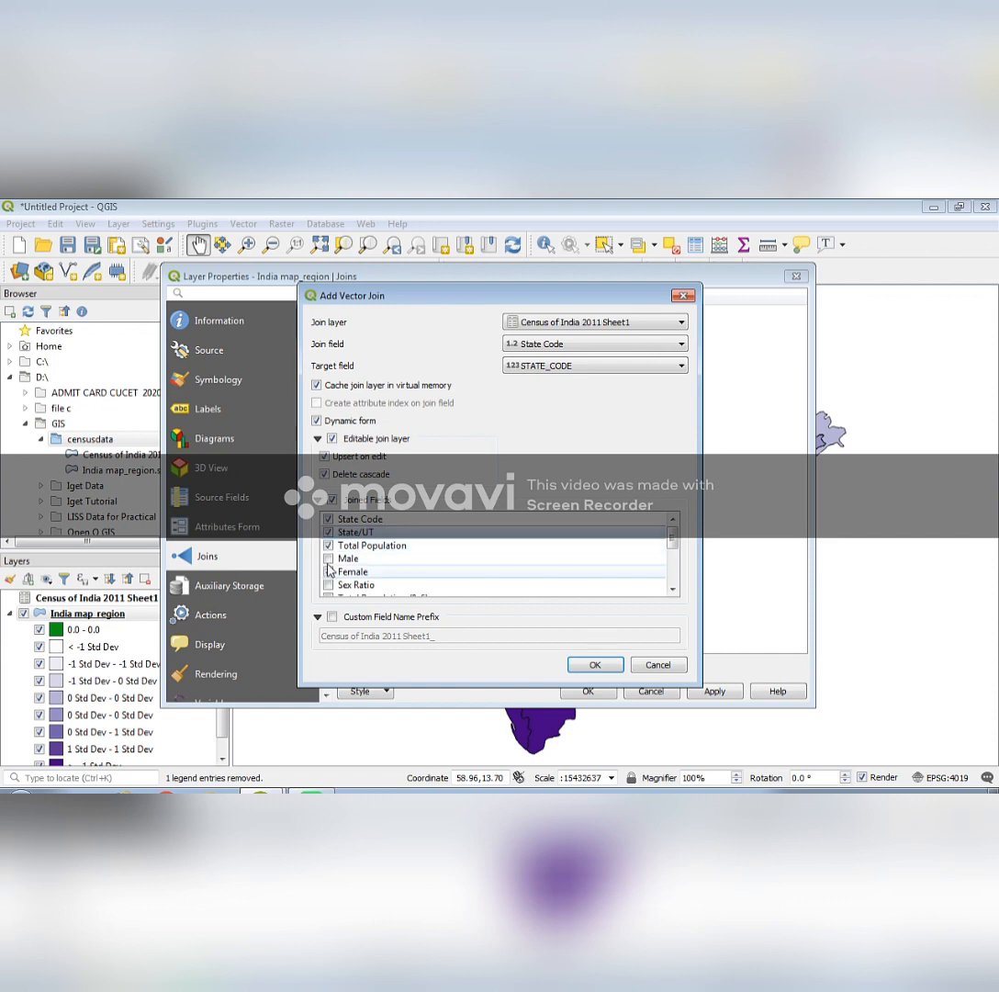
{"action": "left_click", "coordinate": [328, 559]}
{"action": "left_click", "coordinate": [328, 585]}
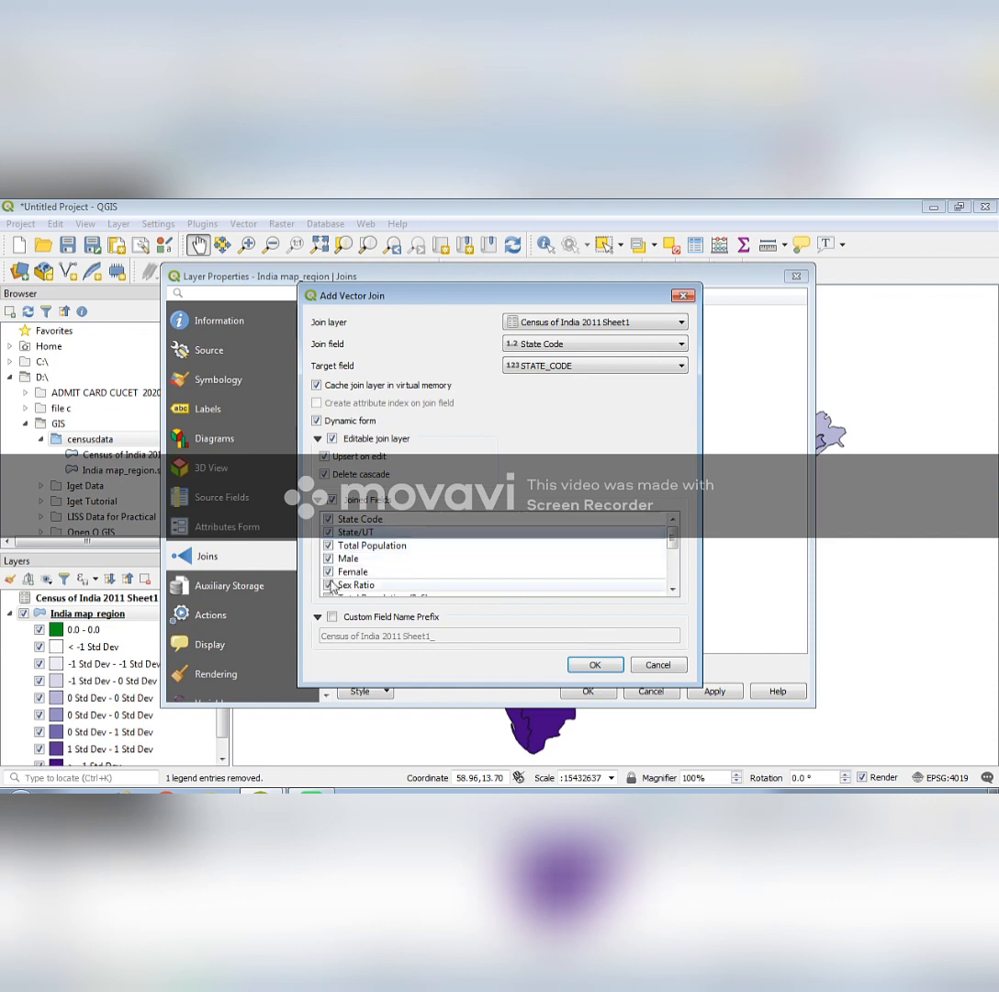
Step: Include the joined fields Total Population (0-6), Male (0-6), Female (0-6) and Sex Ratio (0-6)
{"action": "scroll", "coordinate": [382, 563], "scroll_direction": "down", "scroll_amount": 2}
{"action": "scroll", "coordinate": [331, 564], "scroll_direction": "up", "scroll_amount": 1}
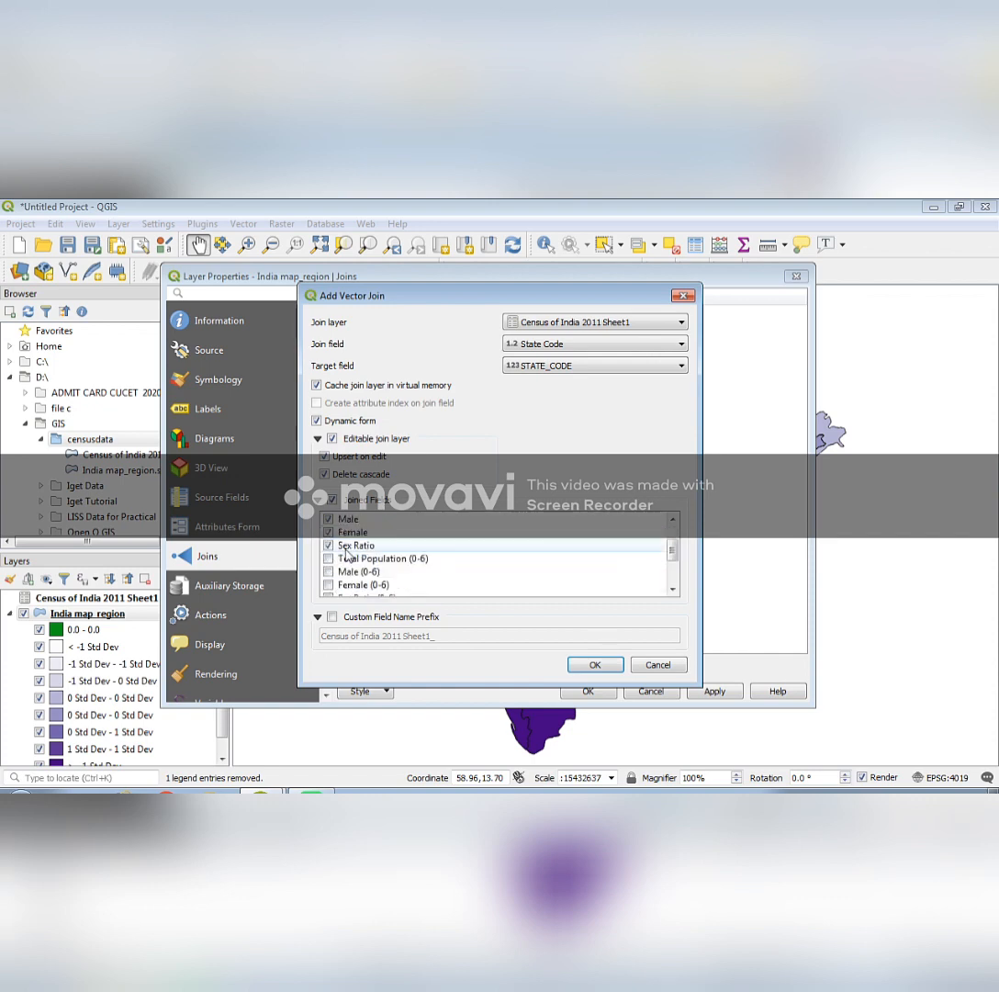
{"action": "left_click", "coordinate": [328, 558]}
{"action": "left_click", "coordinate": [328, 572]}
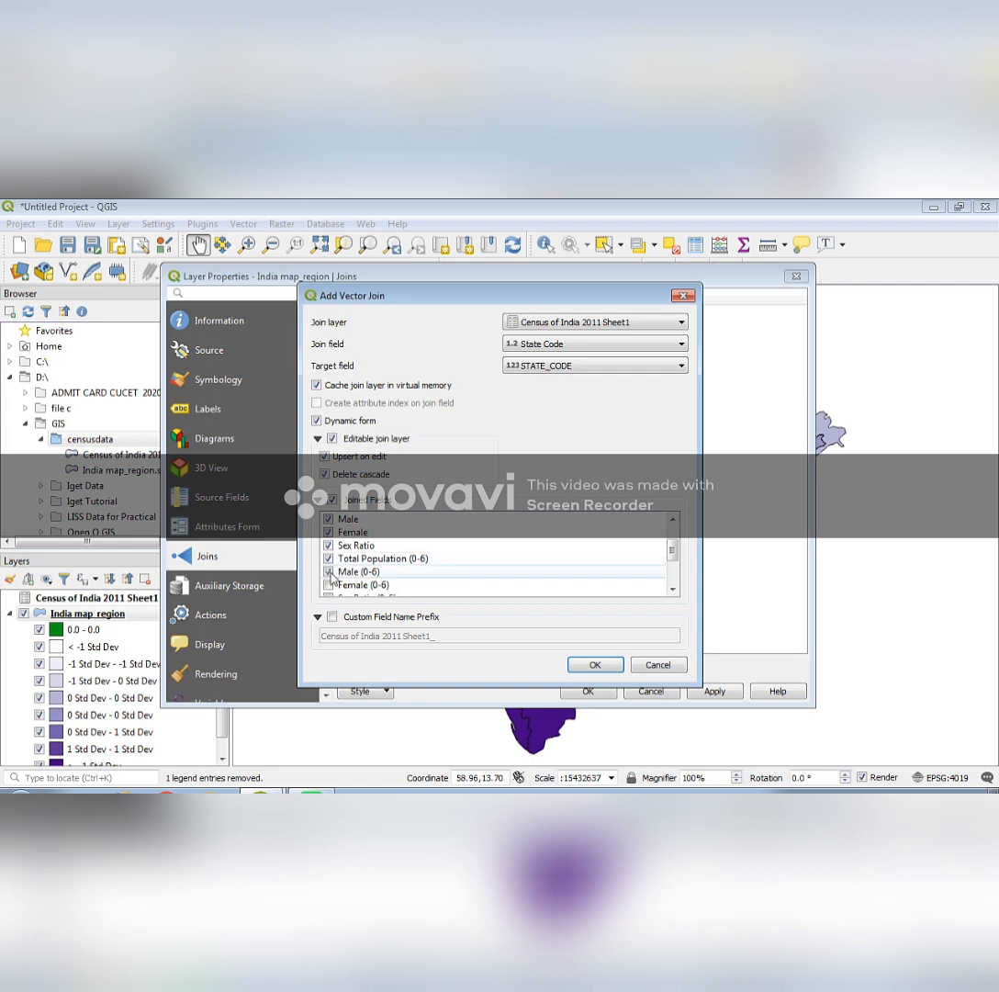
{"action": "scroll", "coordinate": [330, 574], "scroll_direction": "down", "scroll_amount": 1}
{"action": "left_click", "coordinate": [328, 545]}
{"action": "left_click", "coordinate": [328, 558]}
Step: Include the total and proportion fields for SC and ST population, and add the join with a custom field name prefix
{"action": "left_click", "coordinate": [328, 571]}
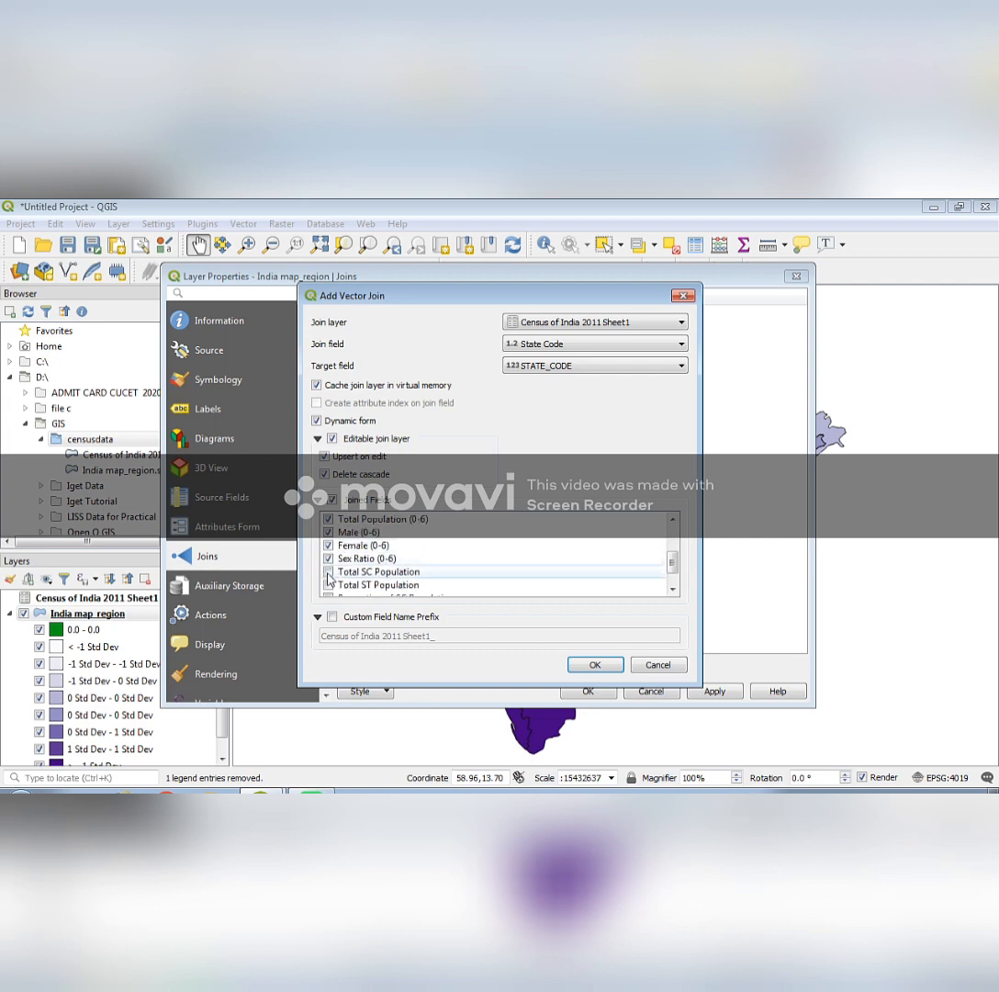
{"action": "left_click", "coordinate": [328, 585]}
{"action": "scroll", "coordinate": [328, 585], "scroll_direction": "down", "scroll_amount": 1}
{"action": "left_click", "coordinate": [328, 571]}
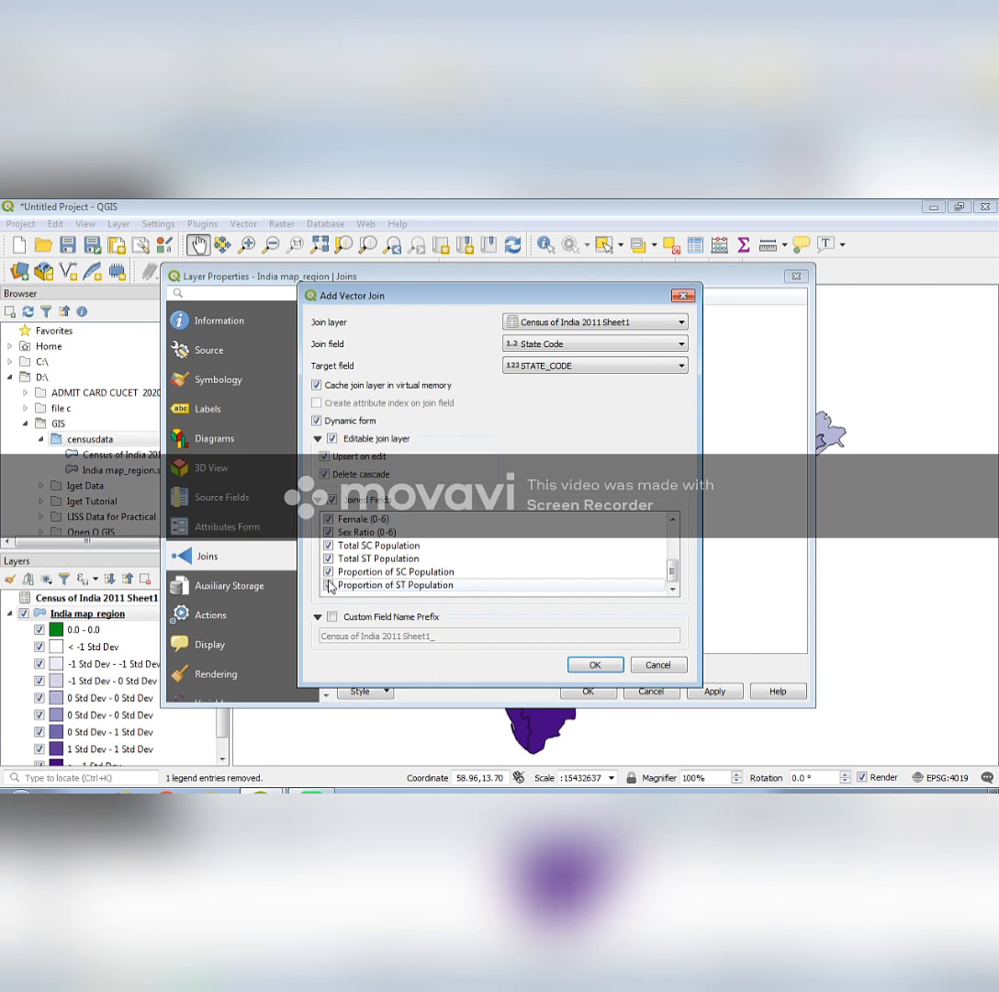
{"action": "left_click", "coordinate": [328, 585]}
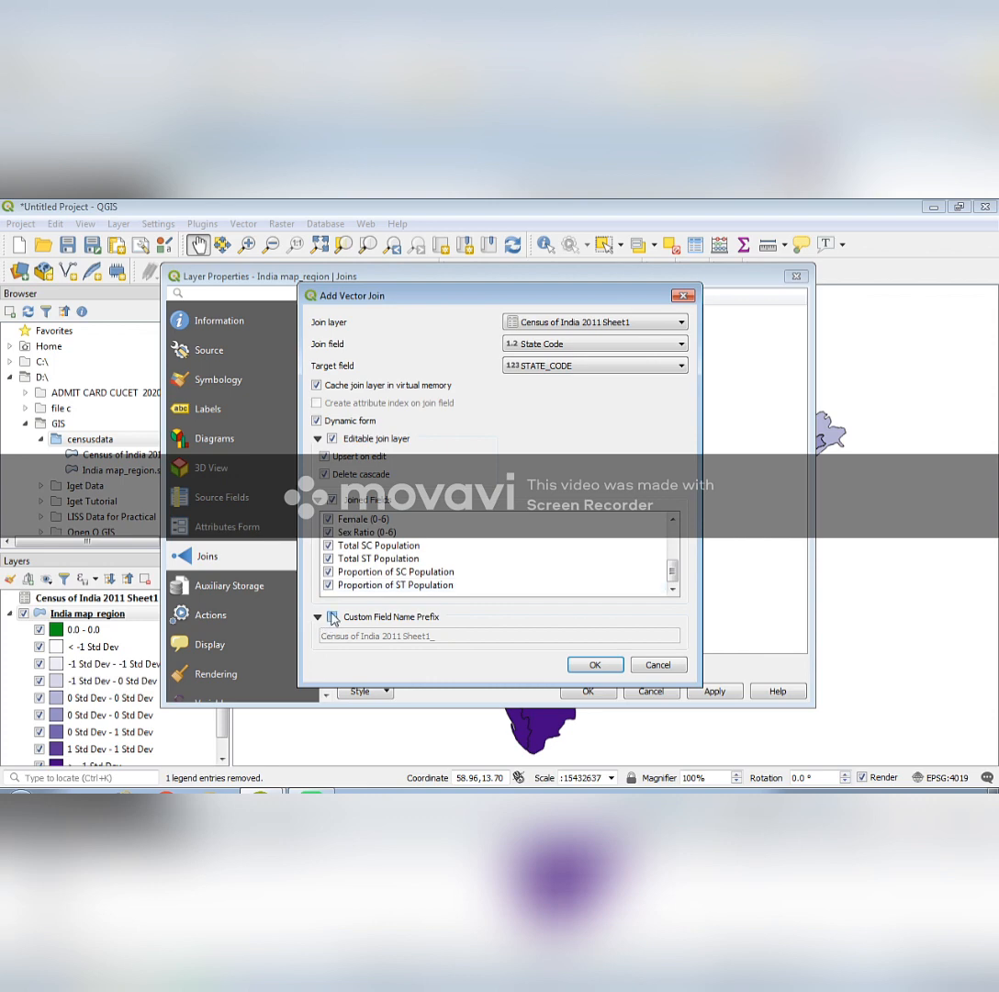
{"action": "left_click", "coordinate": [332, 618]}
{"action": "left_click", "coordinate": [600, 674]}
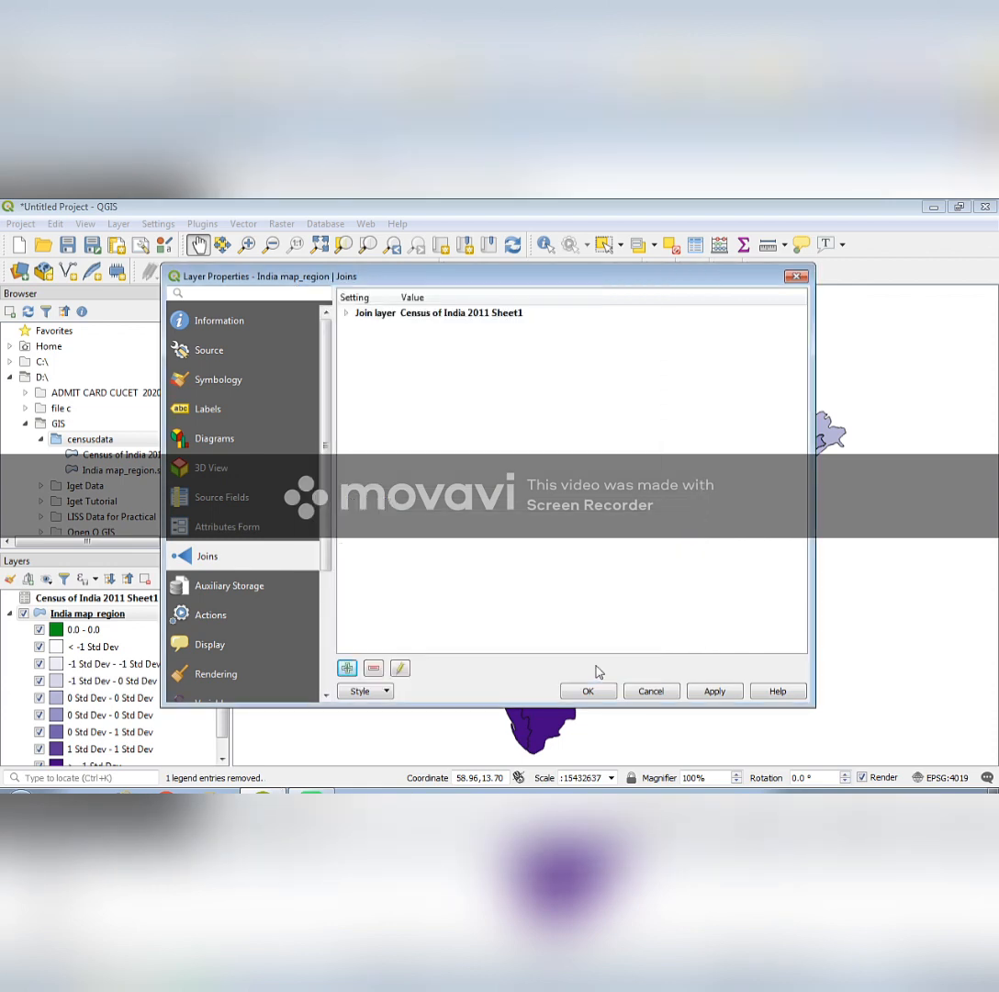
Step: Save the layer's style as a QML file named ABS in the population geography folder, and apply the layer properties
{"action": "left_click", "coordinate": [382, 691]}
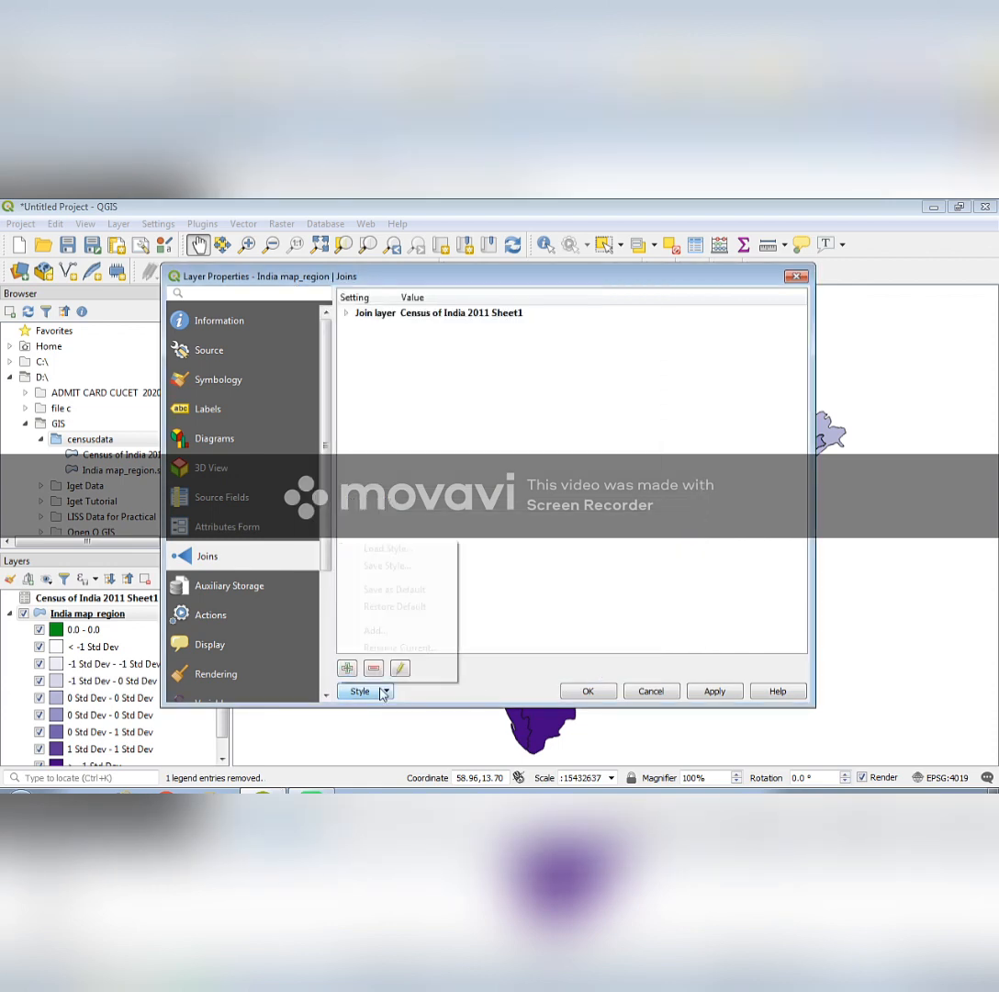
{"action": "left_click", "coordinate": [402, 566]}
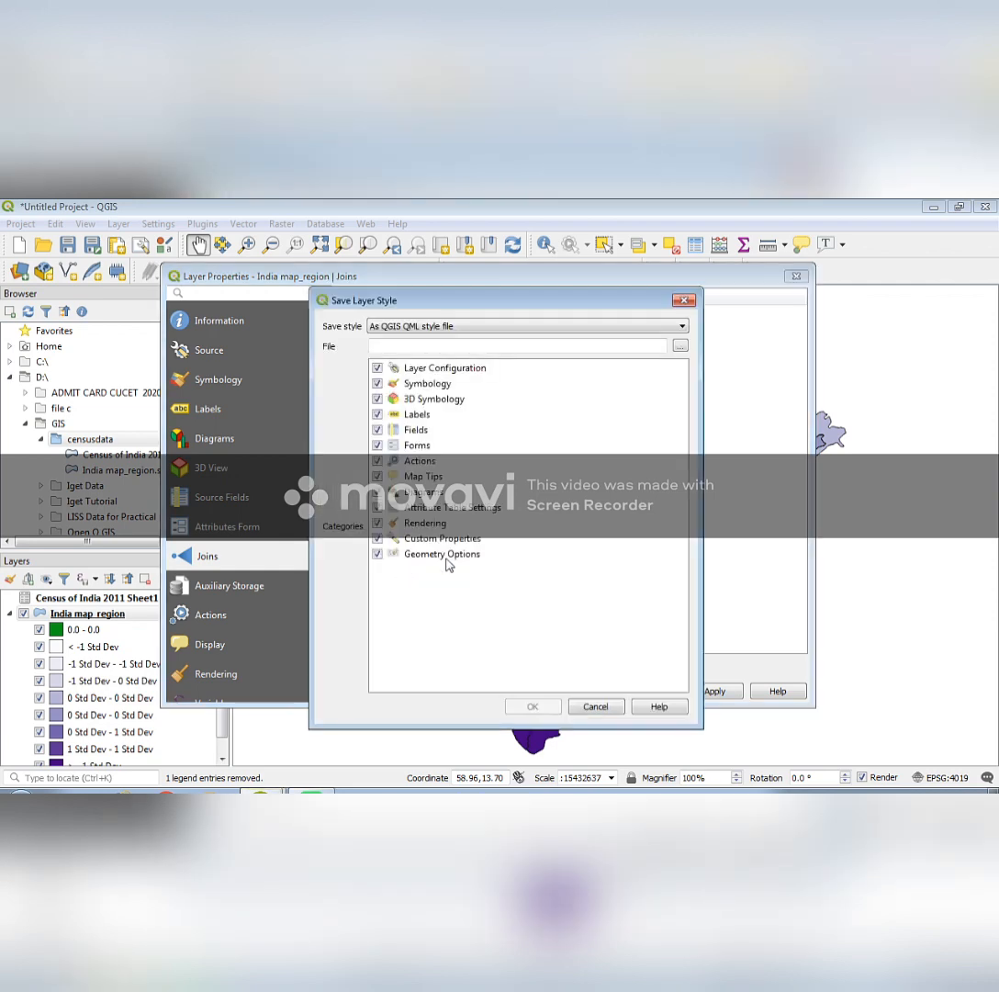
{"action": "left_click", "coordinate": [680, 347]}
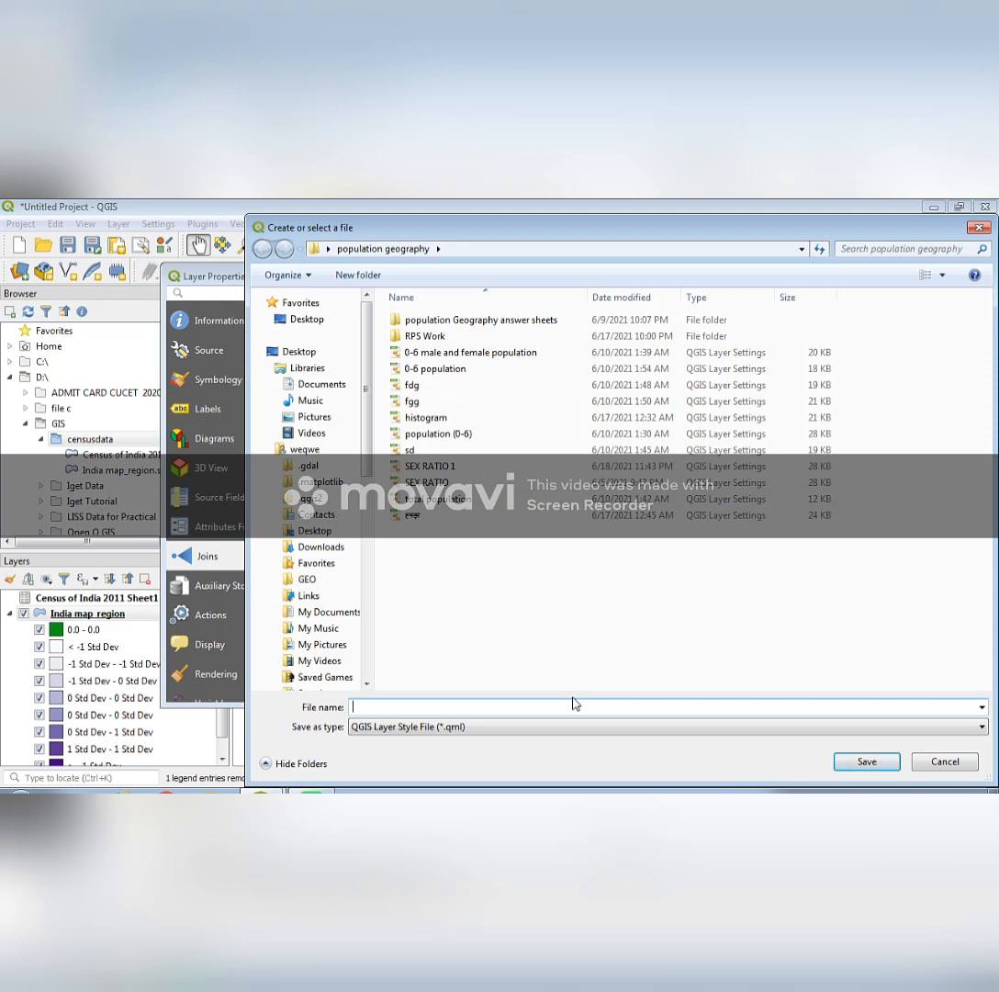
{"action": "type", "text": "ABS"}
{"action": "left_click", "coordinate": [858, 758]}
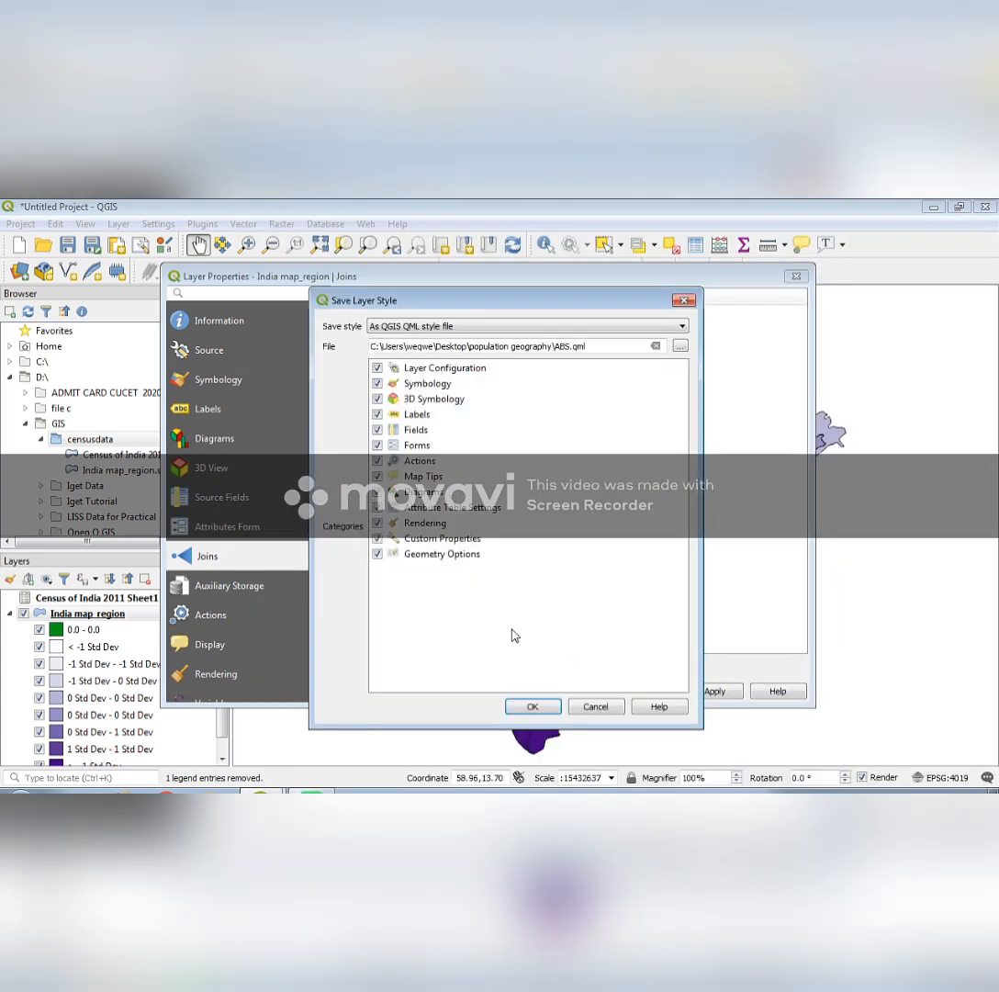
{"action": "left_click", "coordinate": [532, 707]}
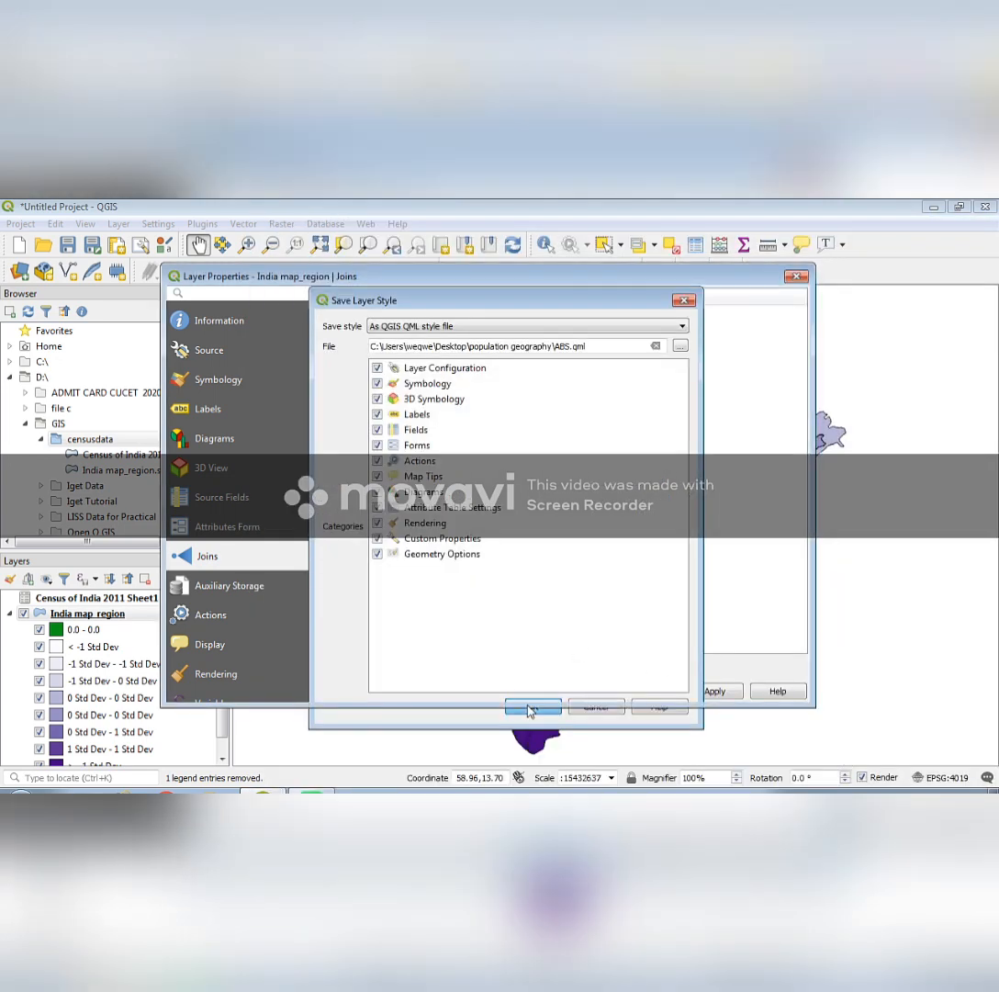
{"action": "left_click", "coordinate": [714, 691]}
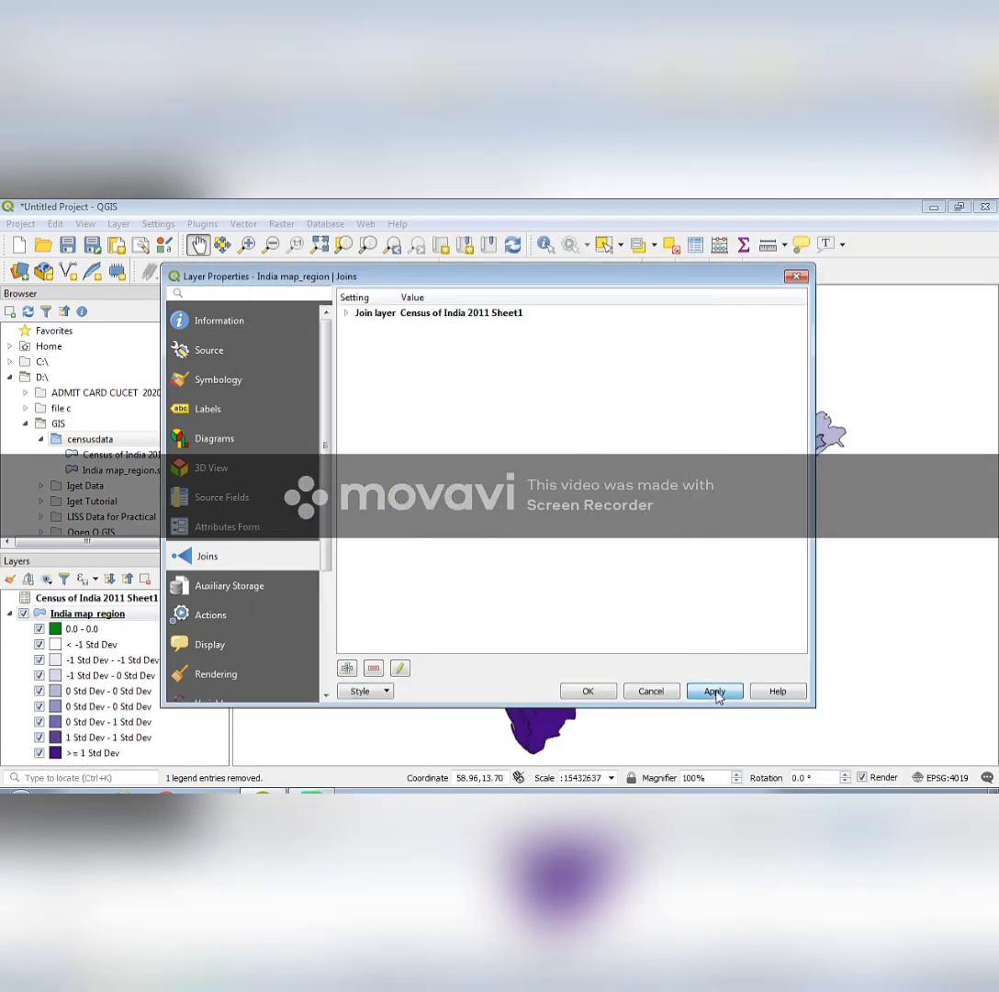
{"action": "left_click", "coordinate": [589, 696]}
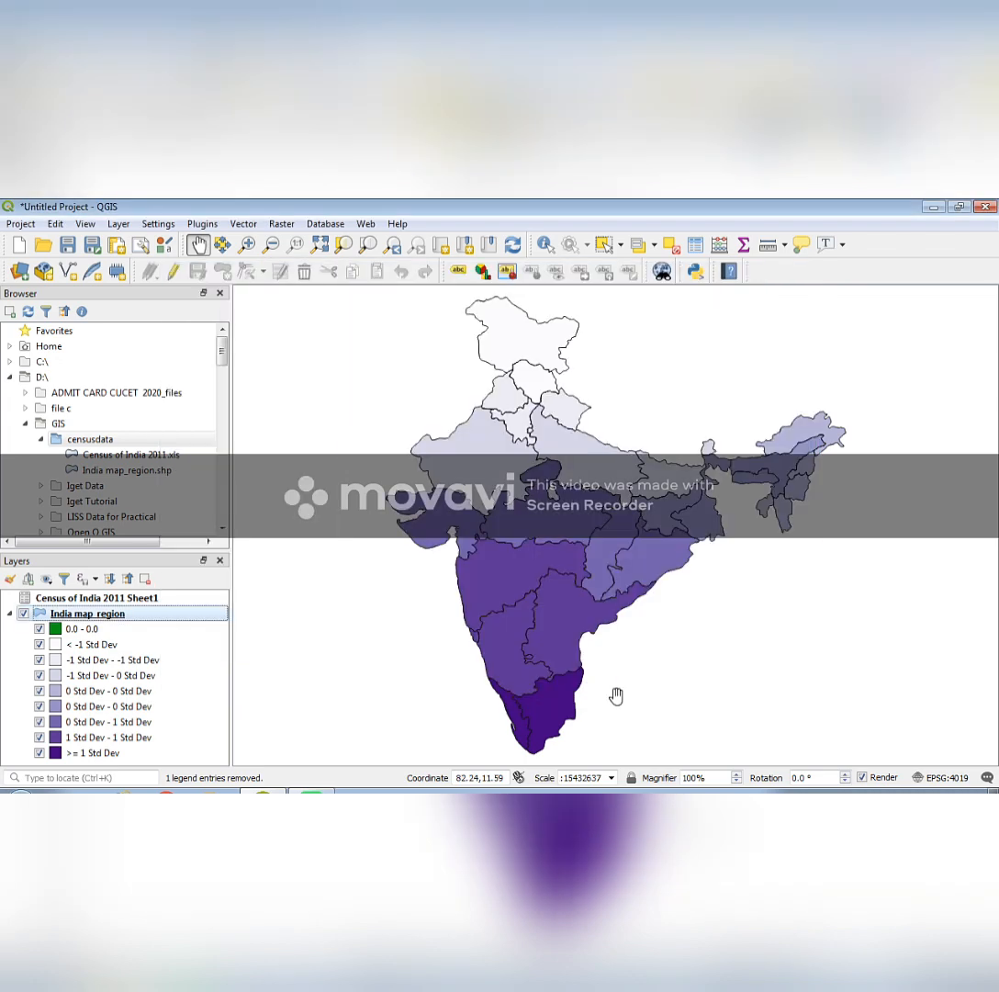
Step: Set the India map_region layer's symbology to Graduated on the joined Census of India 2011 Sheet1_Sex Ratio column
{"action": "left_click", "coordinate": [122, 615]}
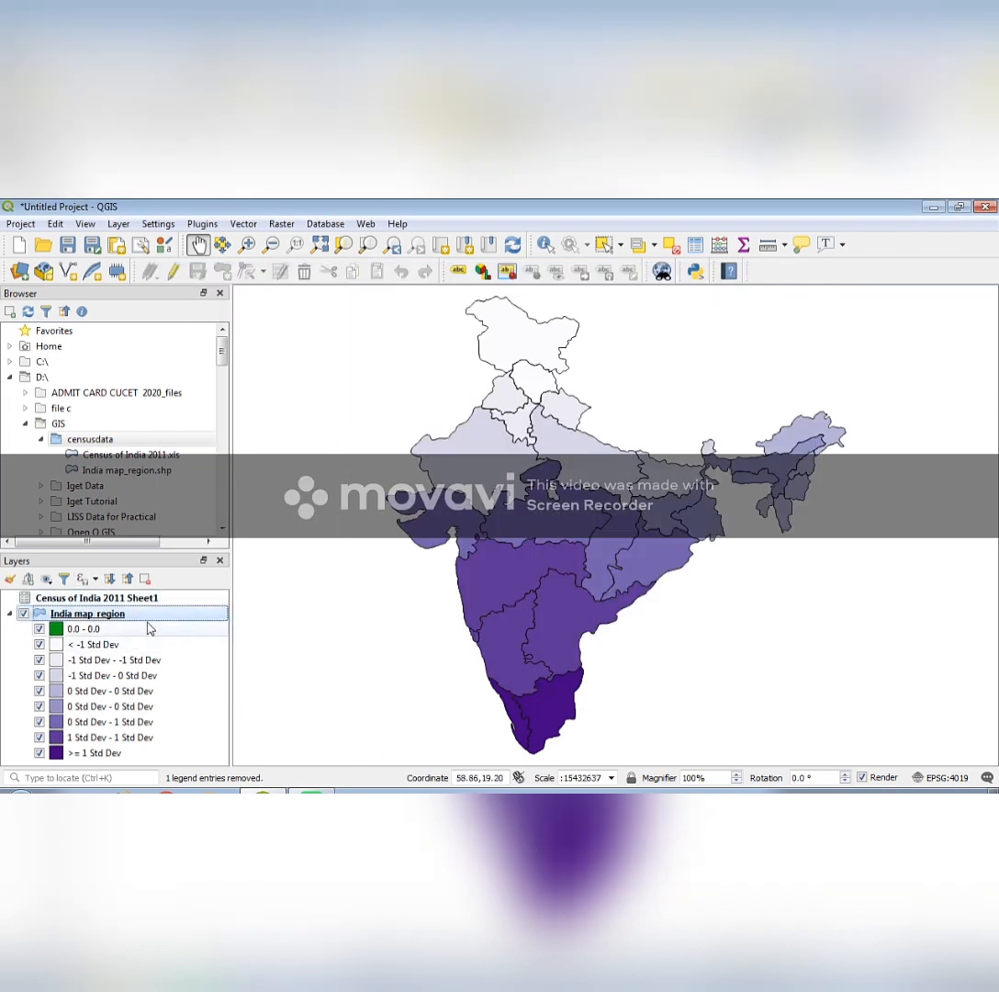
{"action": "left_click", "coordinate": [913, 790]}
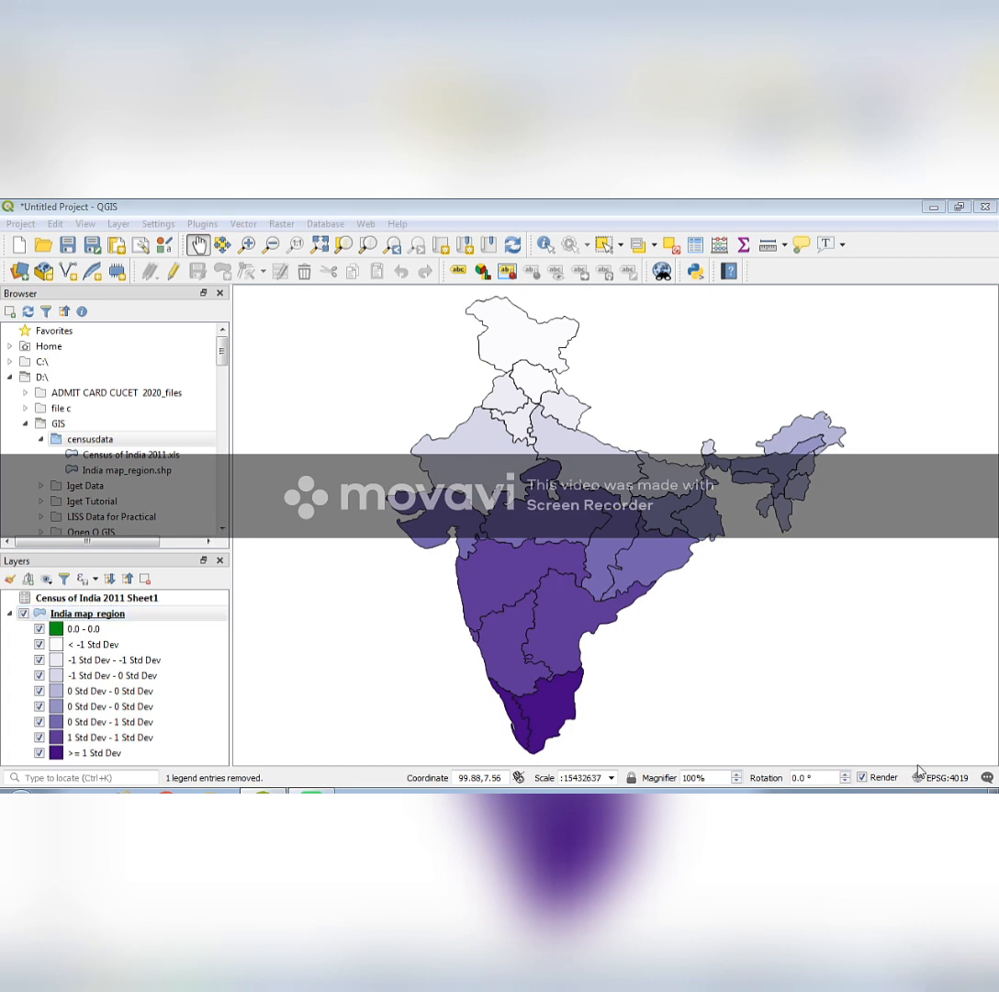
{"action": "right_click", "coordinate": [209, 620]}
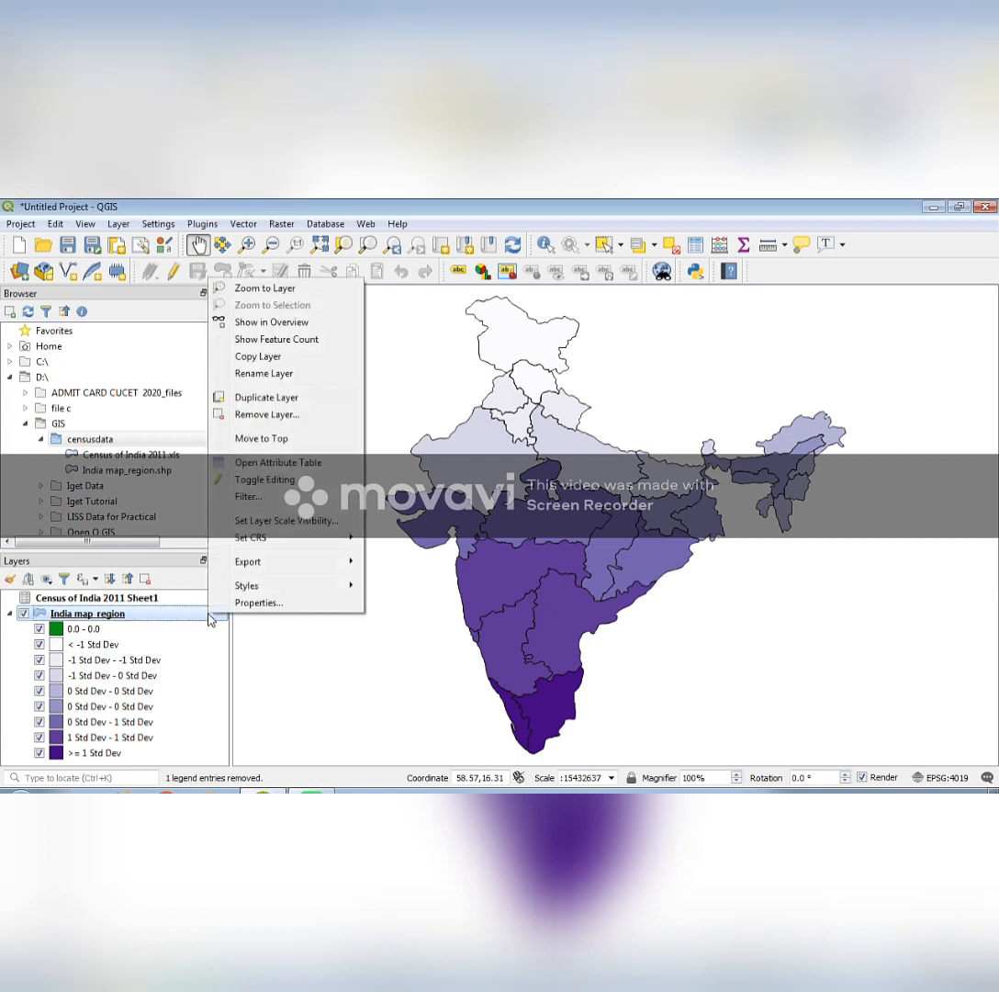
{"action": "left_click", "coordinate": [268, 606]}
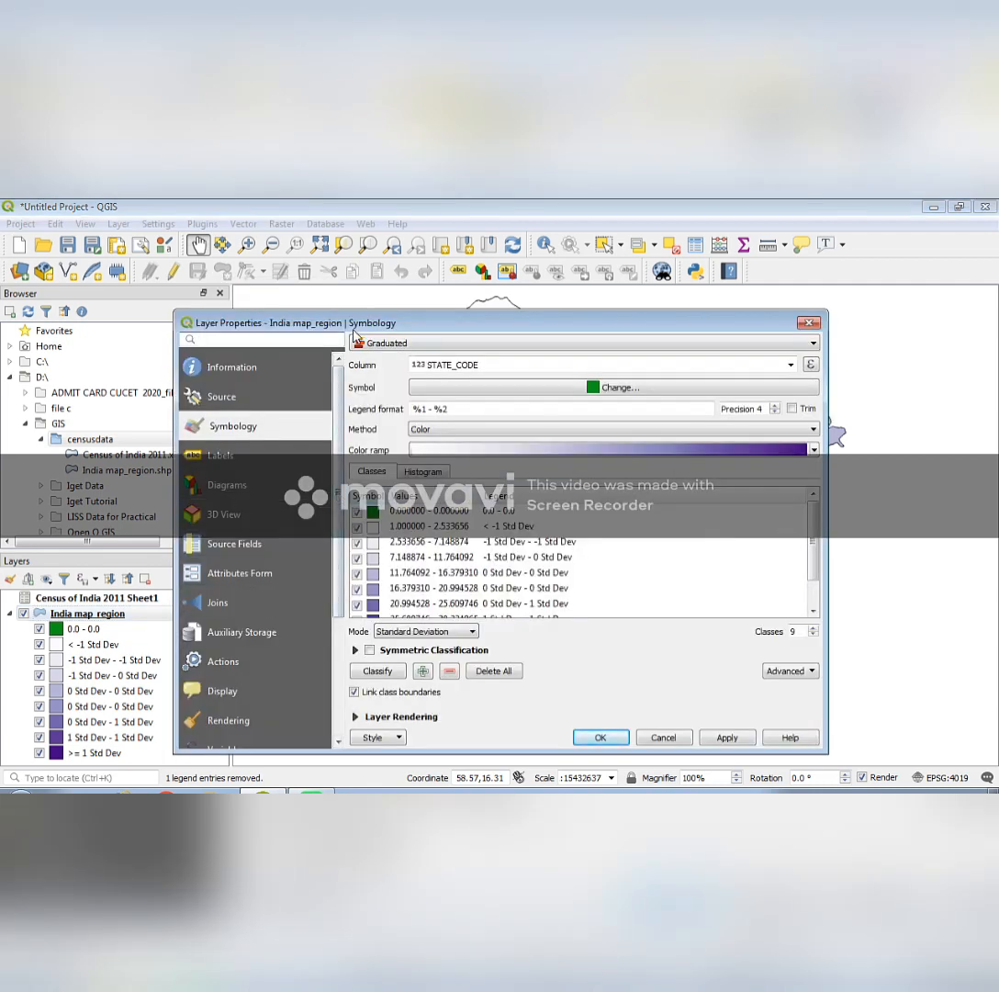
{"action": "left_click_drag", "start_coordinate": [354, 330], "coordinate": [367, 306]}
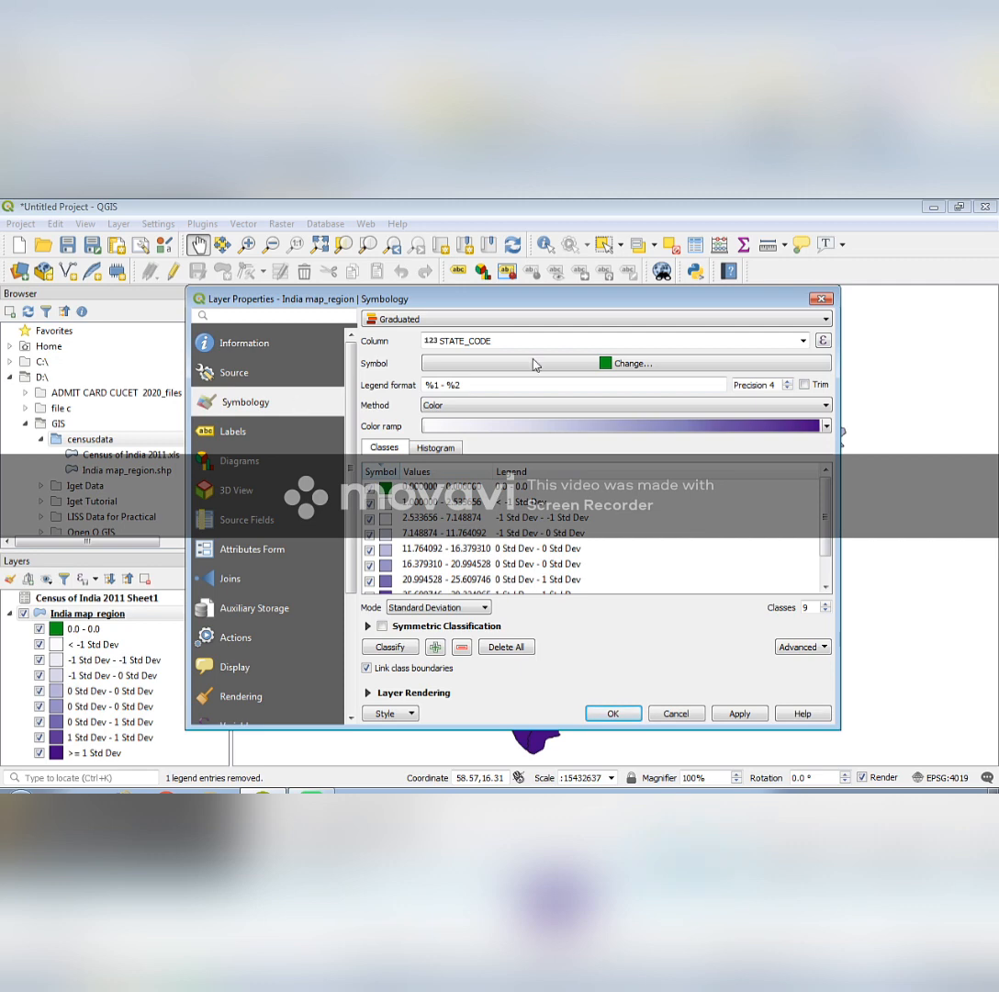
{"action": "left_click", "coordinate": [749, 318]}
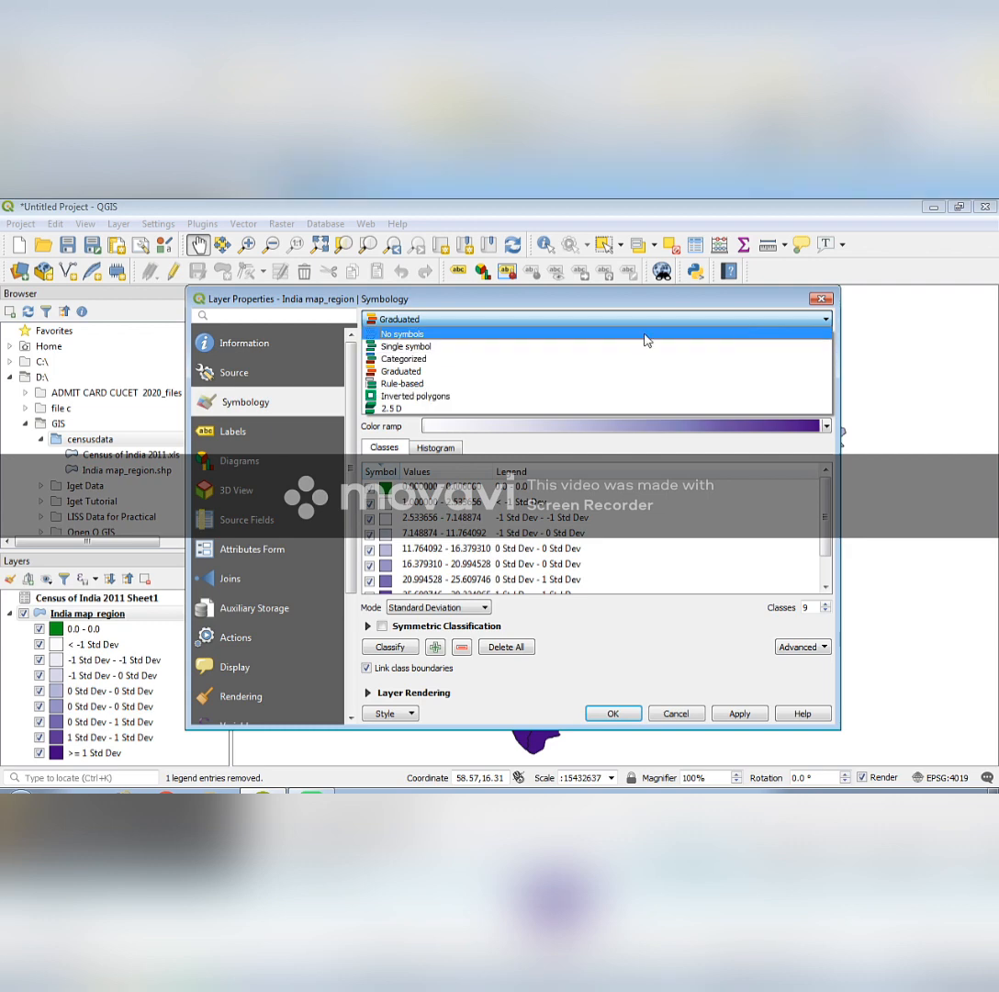
{"action": "left_click", "coordinate": [589, 372]}
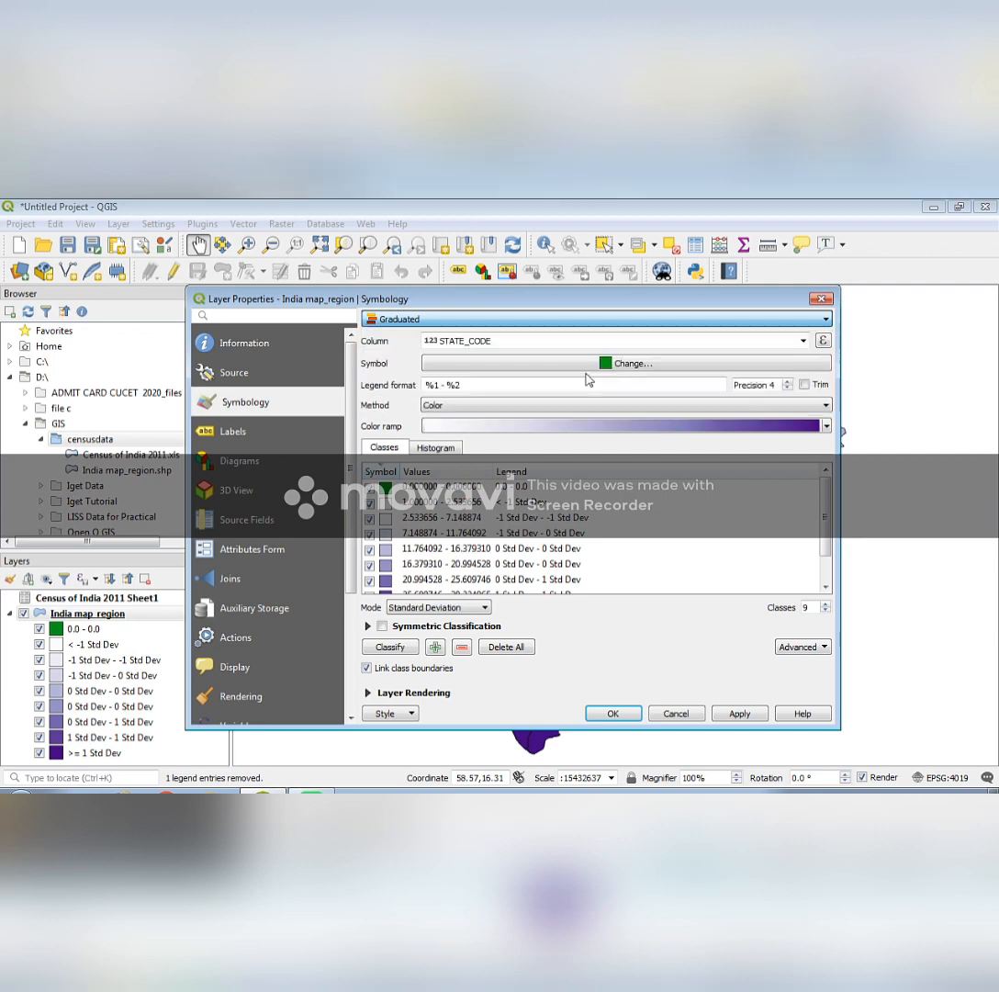
{"action": "left_click", "coordinate": [802, 341]}
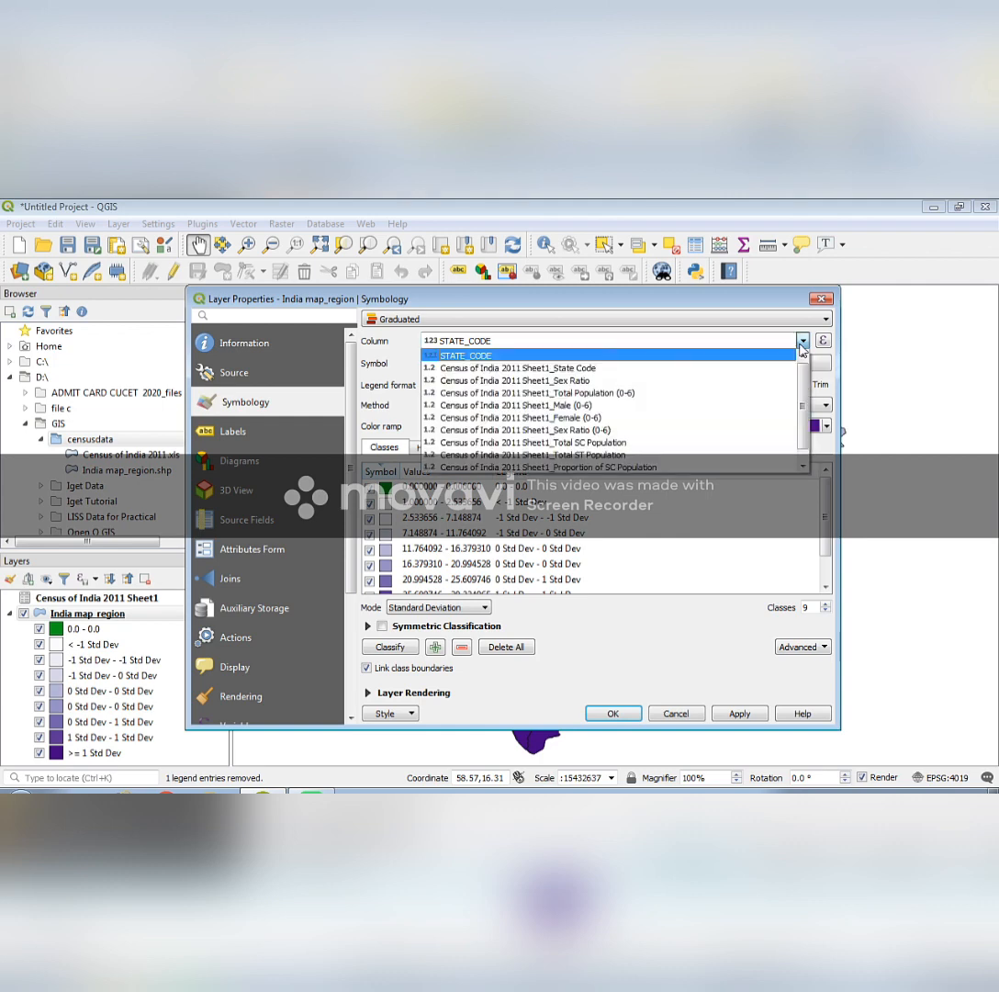
{"action": "left_click", "coordinate": [667, 382]}
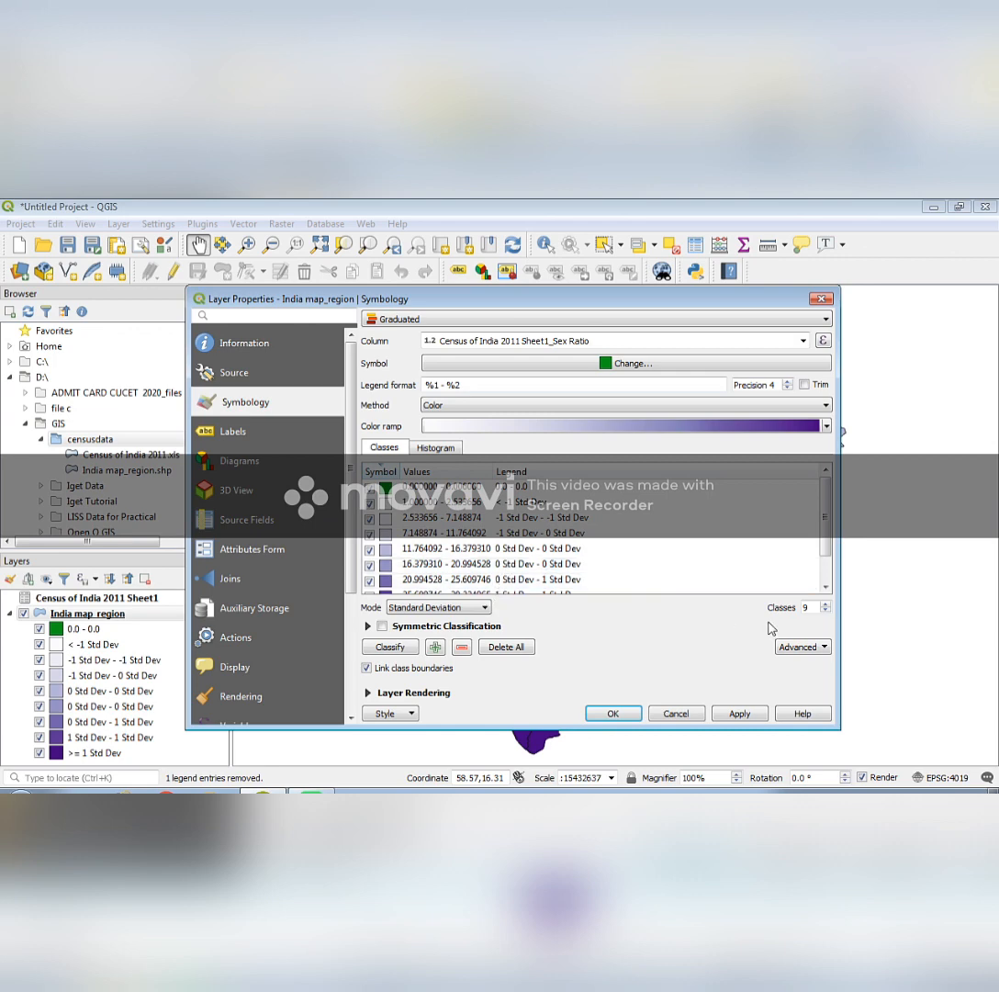
Step: Classify the sex ratio into 4 classes using Equal Interval mode, and enable Symmetric Classification
{"action": "left_click", "coordinate": [826, 612]}
{"action": "left_click", "coordinate": [825, 612]}
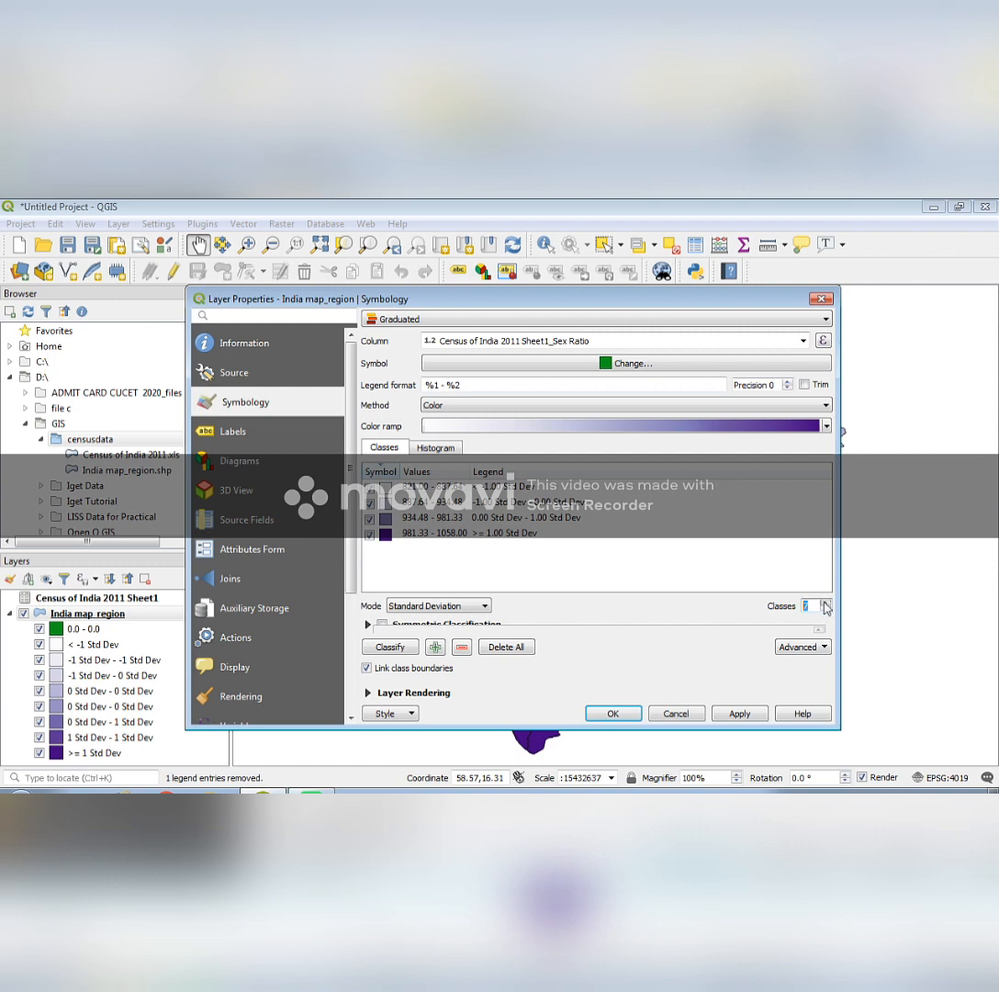
{"action": "left_click", "coordinate": [824, 604]}
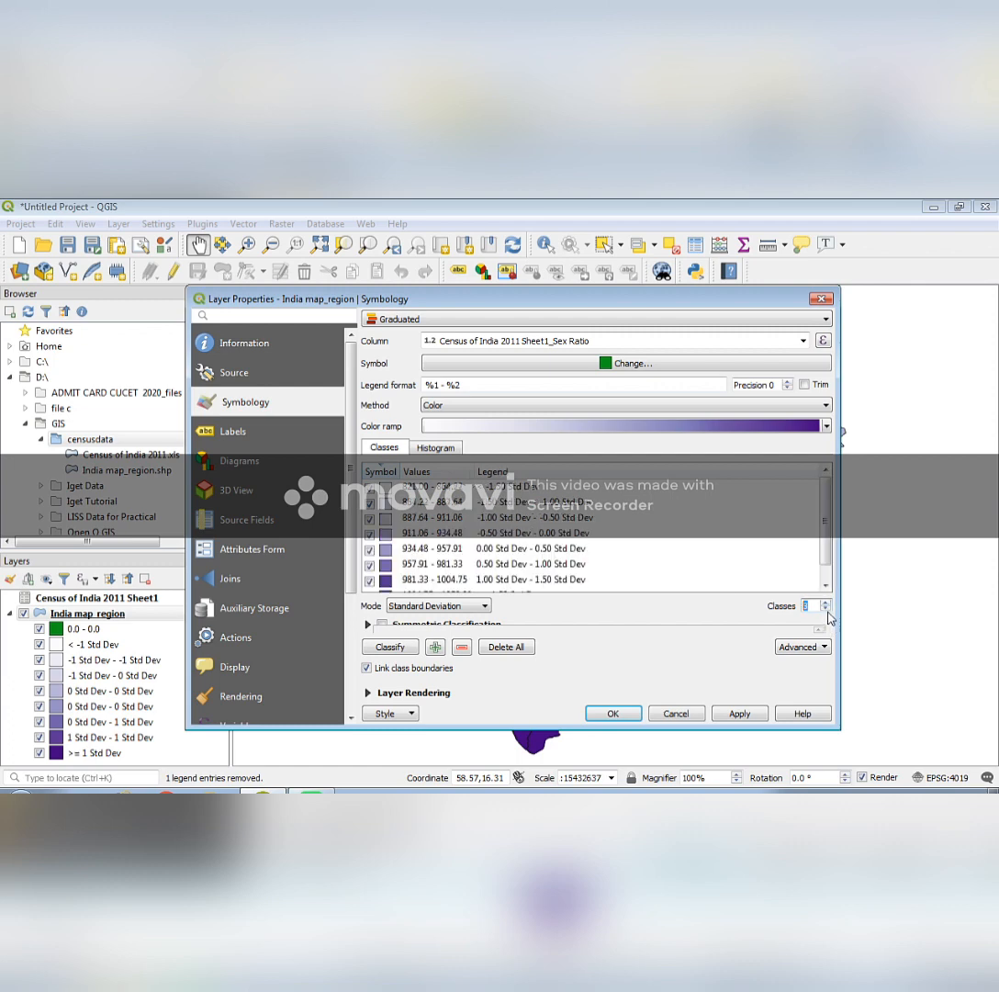
{"action": "left_click", "coordinate": [826, 610]}
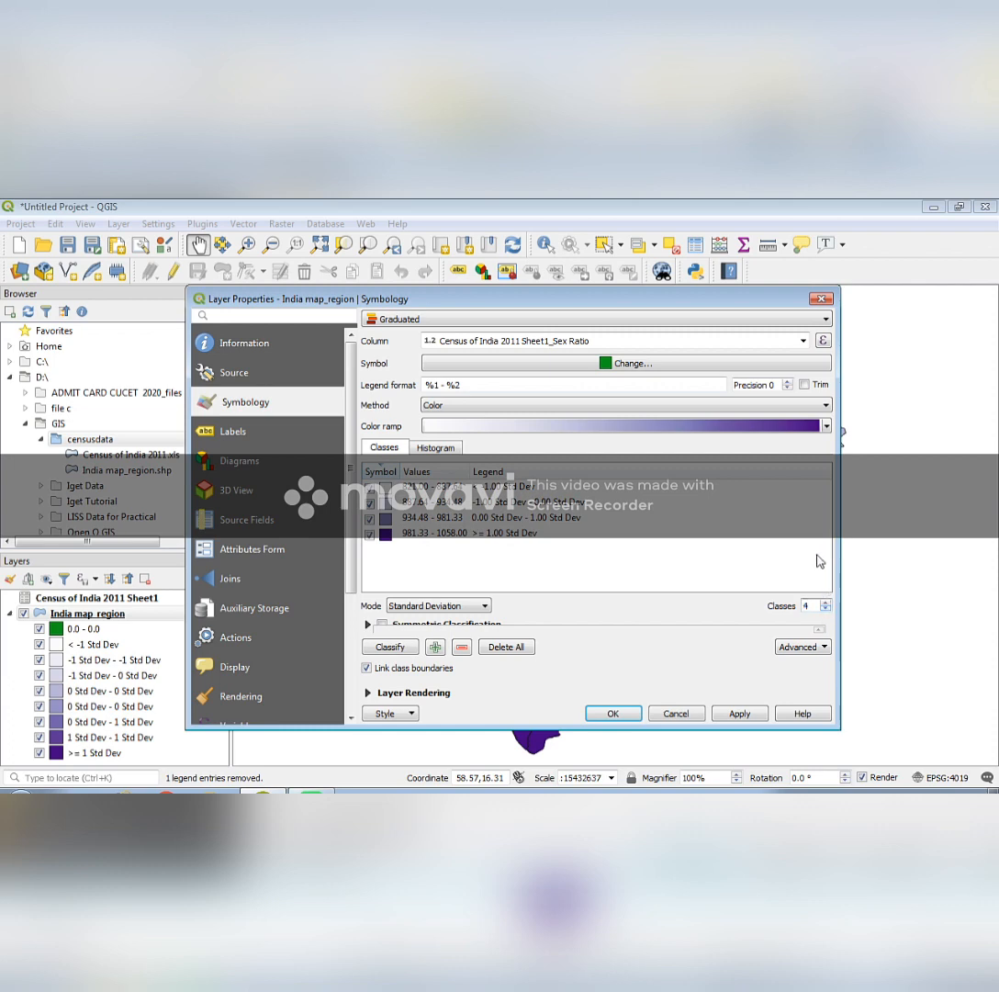
{"action": "left_click", "coordinate": [466, 608]}
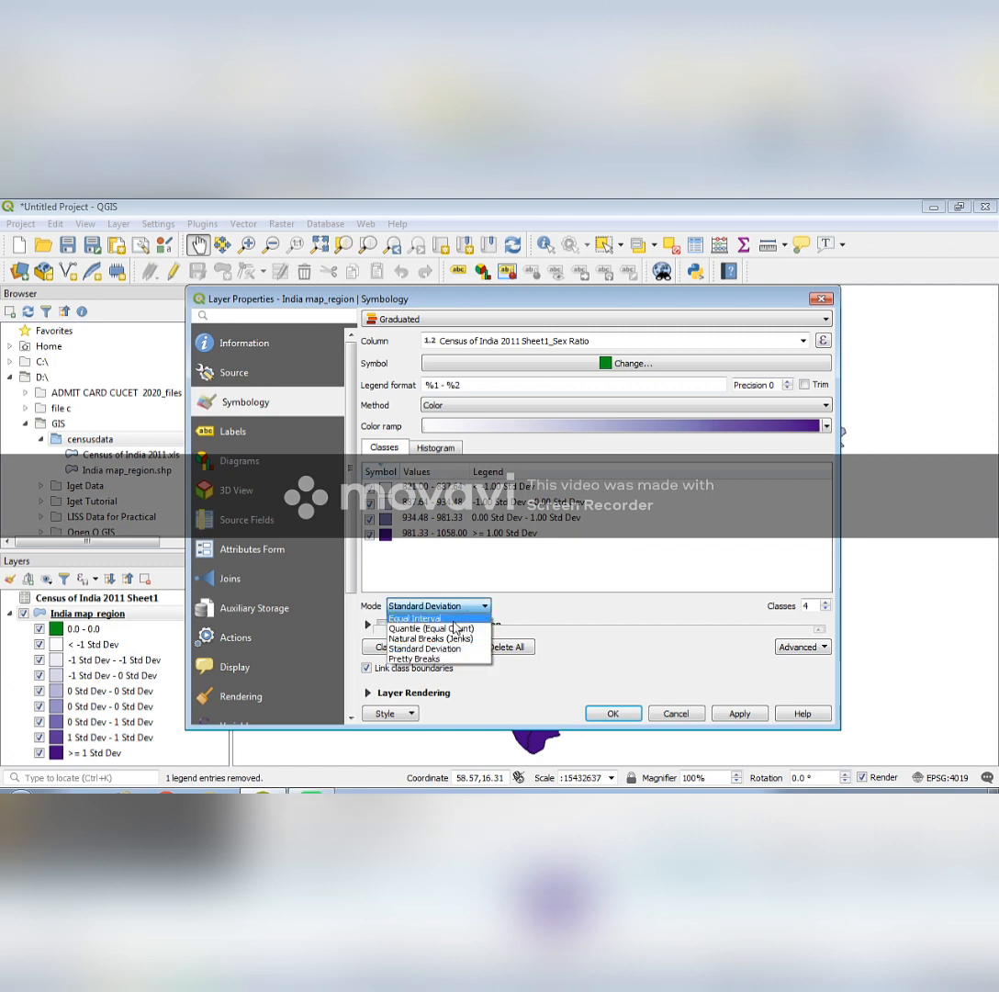
{"action": "left_click", "coordinate": [454, 619]}
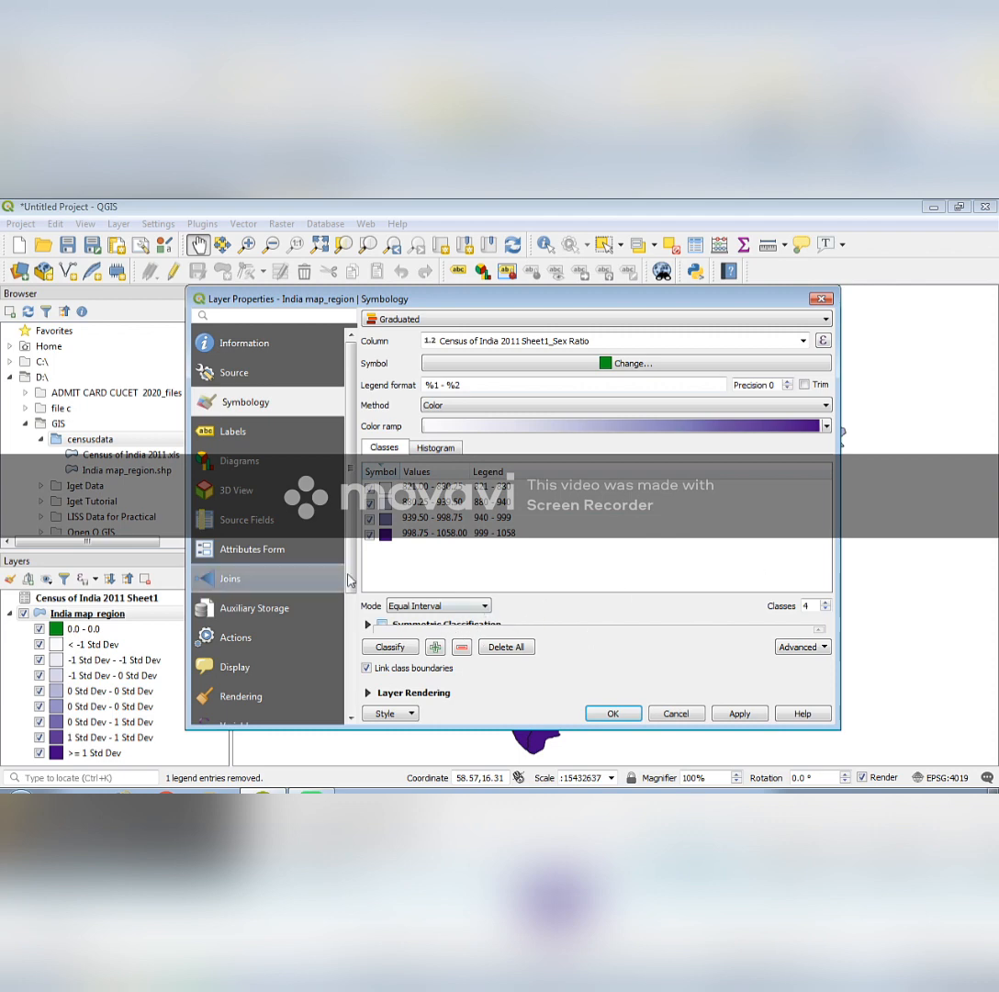
{"action": "scroll", "coordinate": [317, 571], "scroll_direction": "down", "scroll_amount": 2}
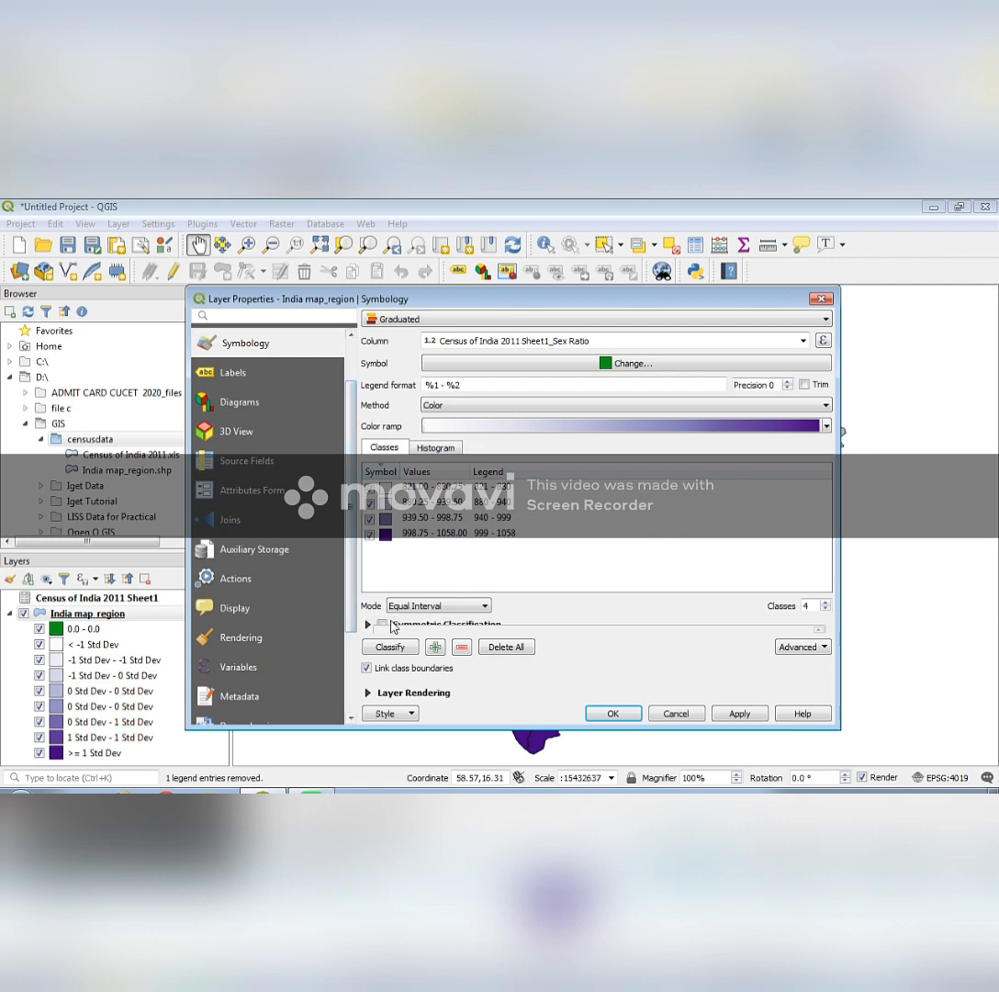
{"action": "left_click", "coordinate": [383, 626]}
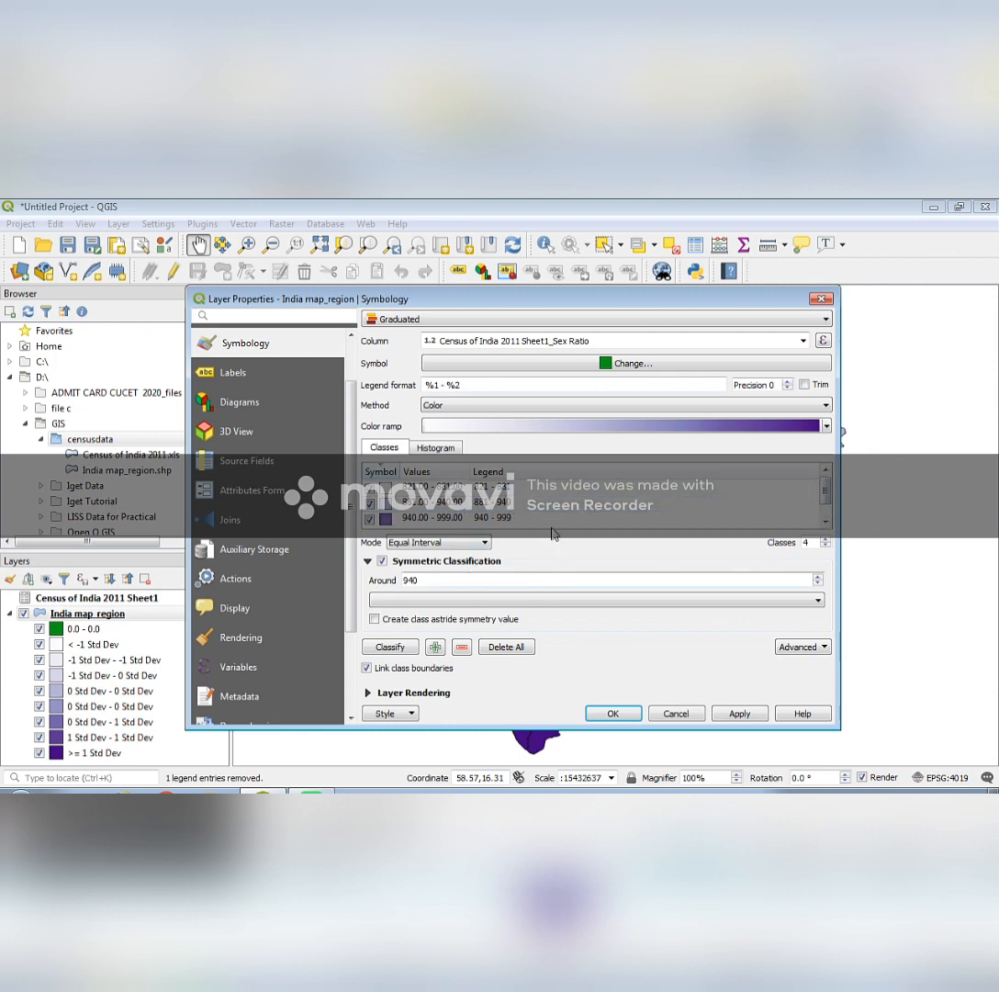
Step: Change the legend labels of the first two sex ratio classes to 750 - 800 and 800 - 850
{"action": "double_click", "coordinate": [522, 488]}
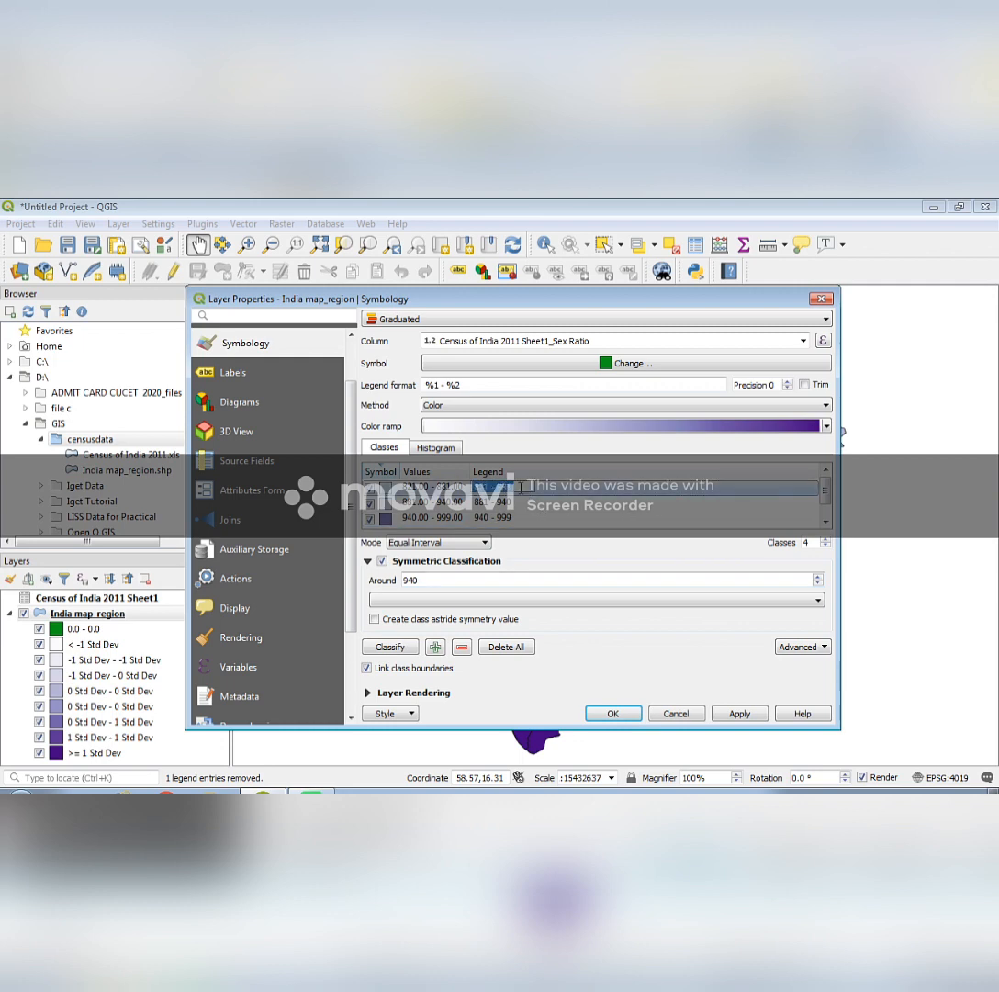
{"action": "key", "text": "BackSpace"}
{"action": "type", "text": "700-800"}
{"action": "key", "text": "BackSpace"}
{"action": "key", "text": "BackSpace"}
{"action": "key", "text": "BackSpace"}
{"action": "key", "text": "BackSpace"}
{"action": "type", "text": "800"}
{"action": "double_click", "coordinate": [514, 503]}
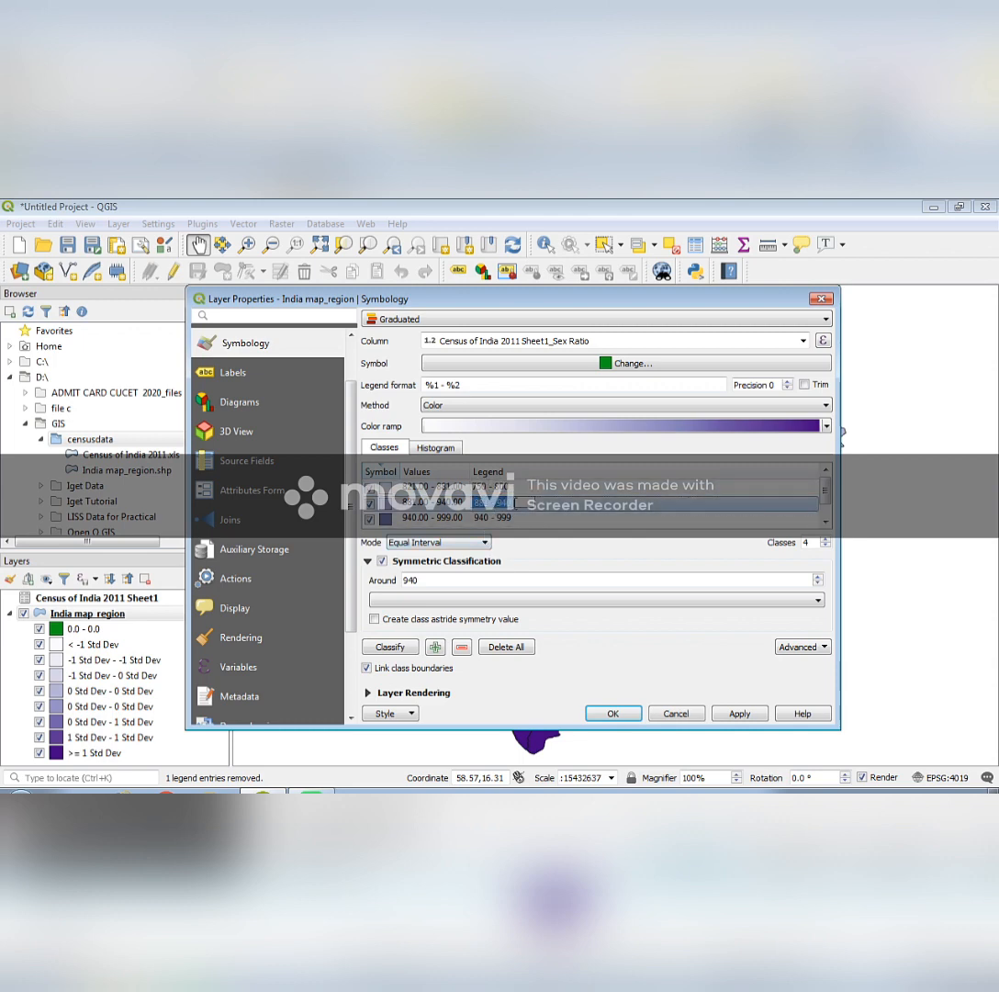
{"action": "key", "text": "BackSpace"}
{"action": "type", "text": "800-850"}
Step: Change the legend labels of the third and fourth classes to 850 - 900 and ABOVE 900, and apply the symbology
{"action": "double_click", "coordinate": [508, 519]}
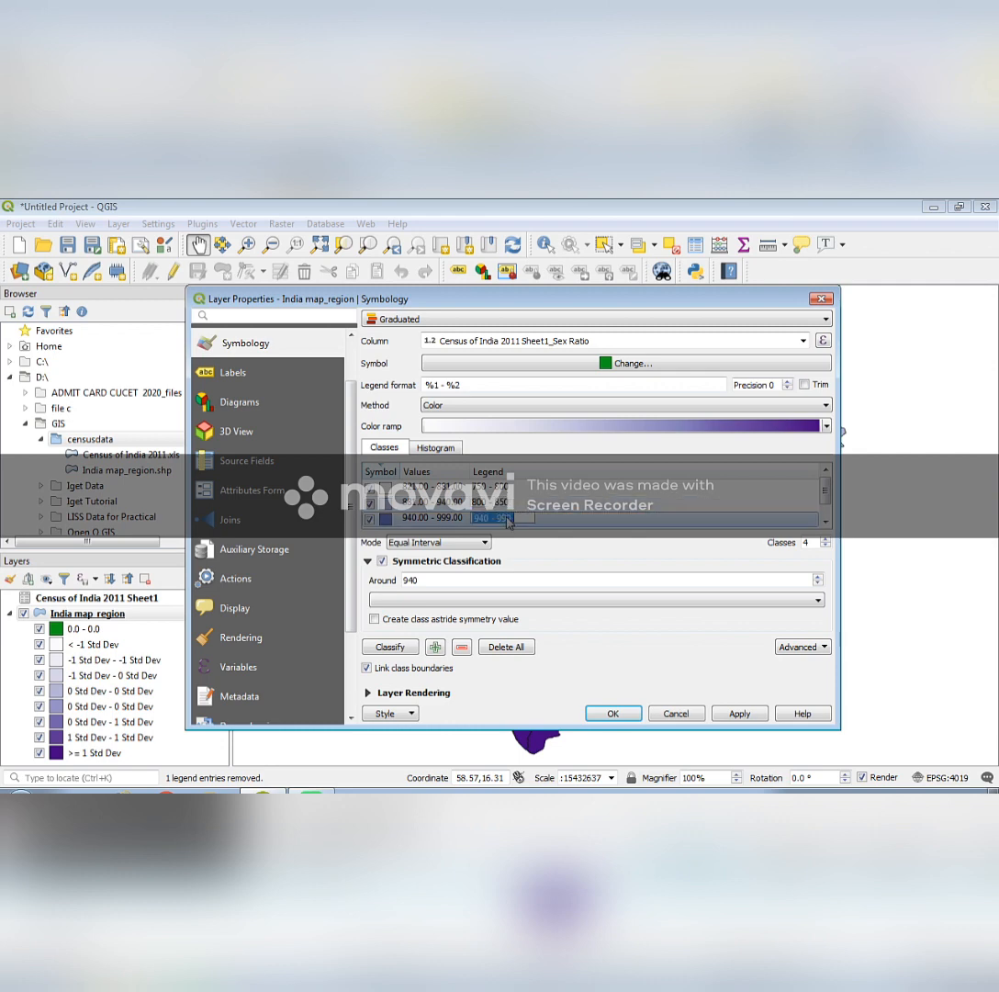
{"action": "left_click", "coordinate": [516, 517]}
{"action": "key", "text": "BackSpace"}
{"action": "key", "text": "BackSpace"}
{"action": "key", "text": "BackSpace"}
{"action": "key", "text": "BackSpace"}
{"action": "key", "text": "BackSpace"}
{"action": "type", "text": "850 - 900"}
{"action": "left_click", "coordinate": [581, 502]}
{"action": "scroll", "coordinate": [582, 502], "scroll_direction": "down", "scroll_amount": 1}
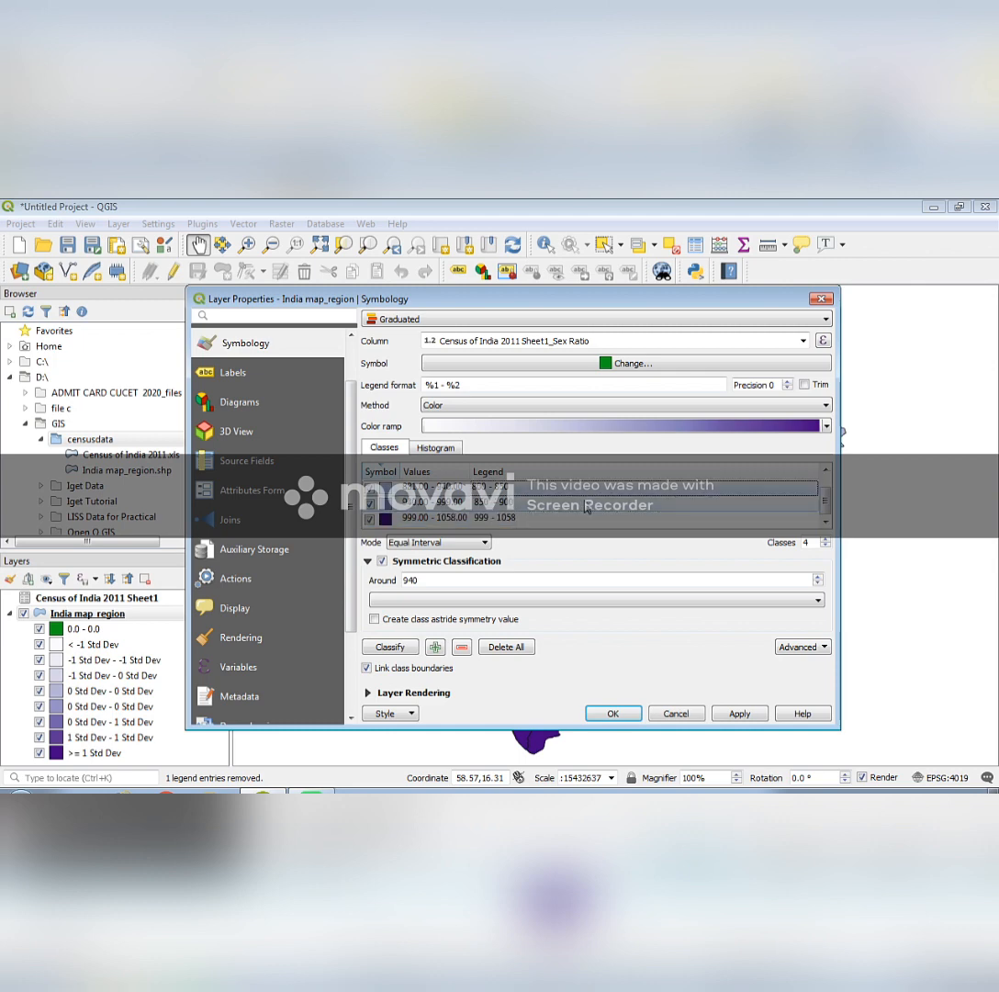
{"action": "double_click", "coordinate": [518, 519]}
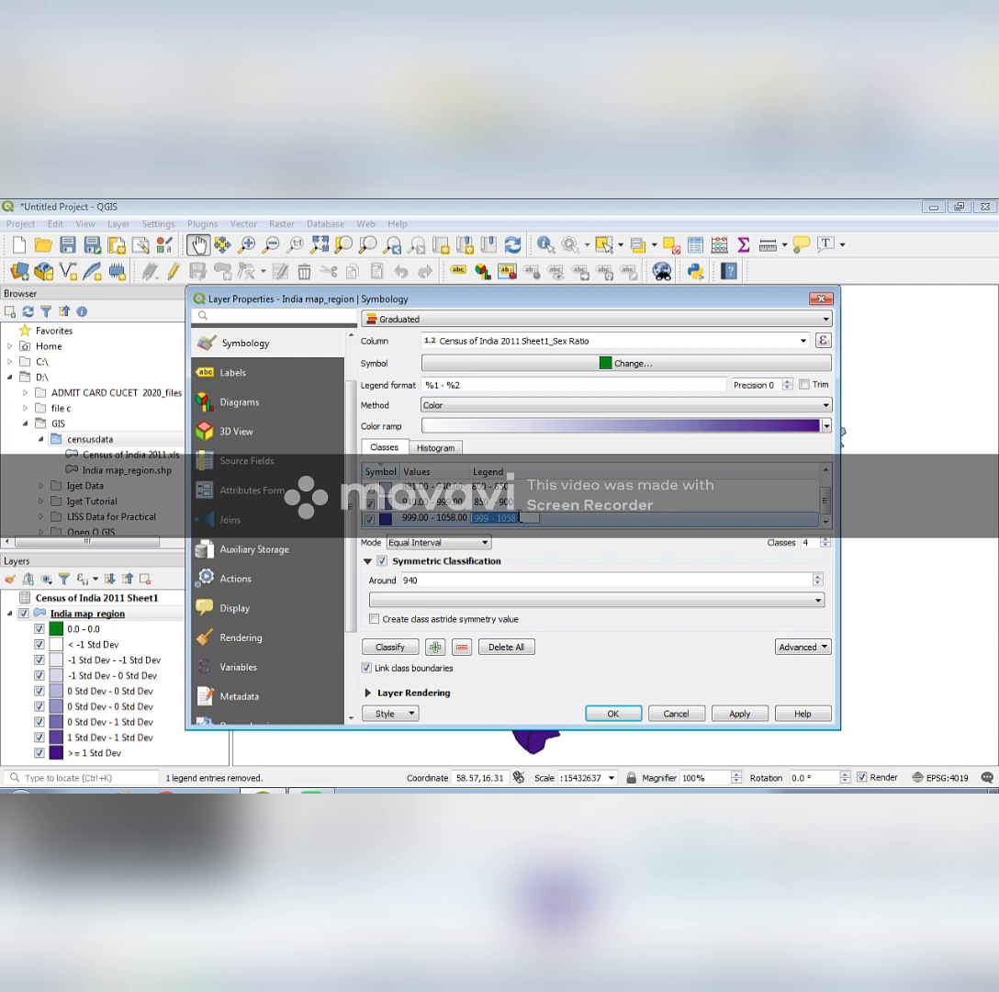
{"action": "key", "text": "BackSpace"}
{"action": "type", "text": "ABOVE 900"}
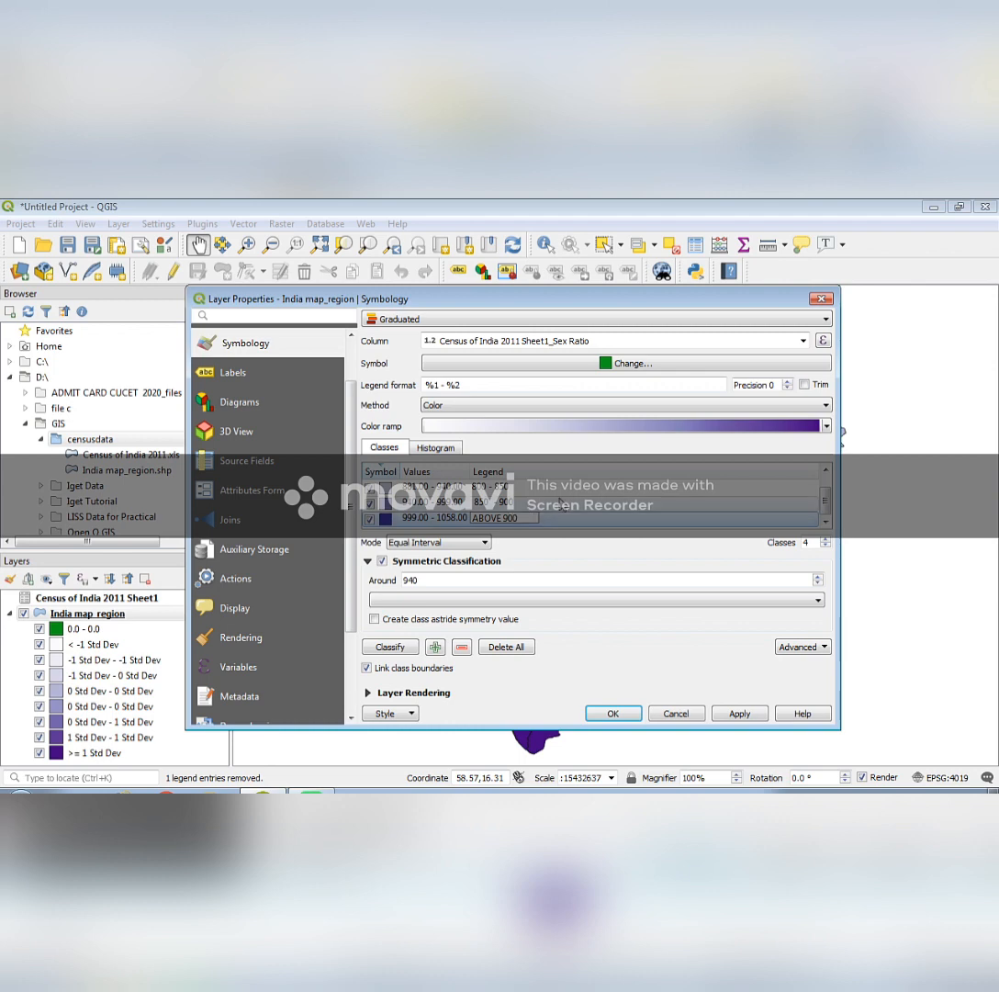
{"action": "left_click", "coordinate": [559, 502]}
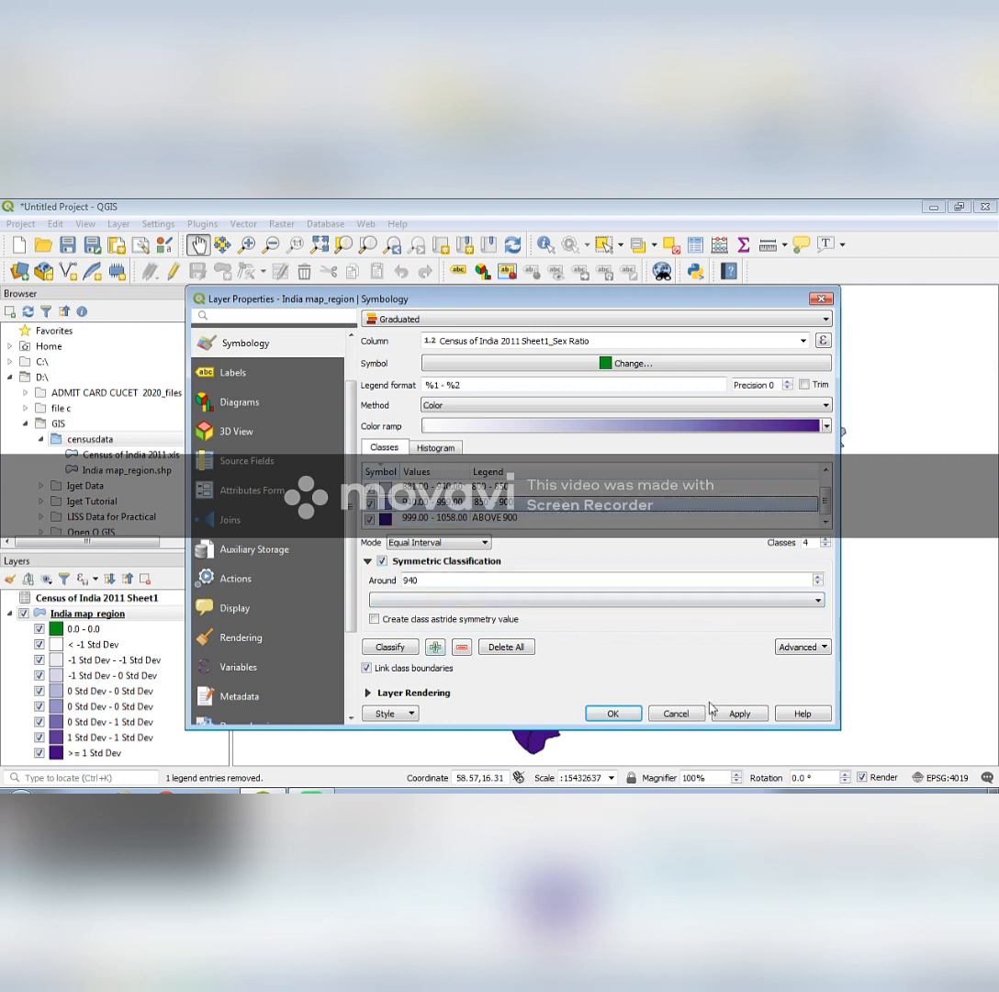
{"action": "left_click", "coordinate": [746, 715]}
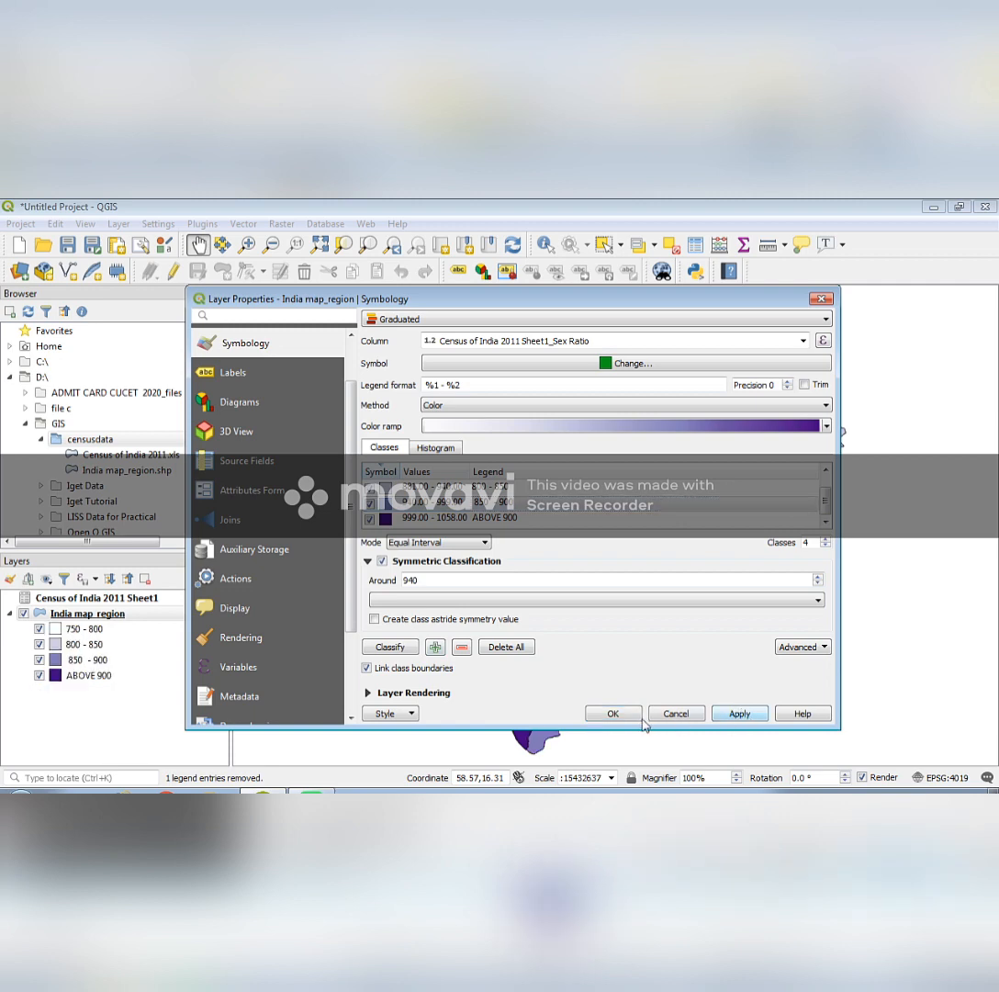
{"action": "left_click", "coordinate": [614, 714]}
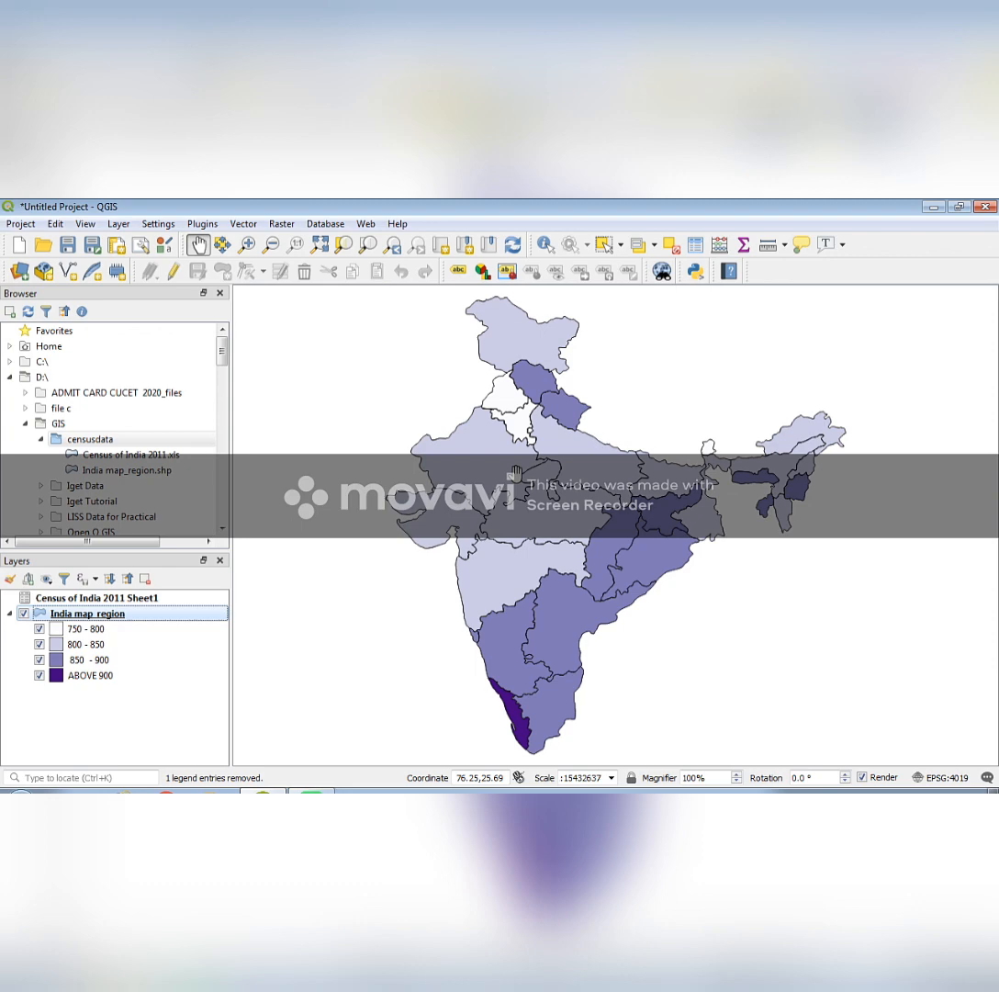
Step: Label the India map_region layer with single labels from the Census of India 2011 Sheet1_Sex Ratio column
{"action": "left_click", "coordinate": [460, 271]}
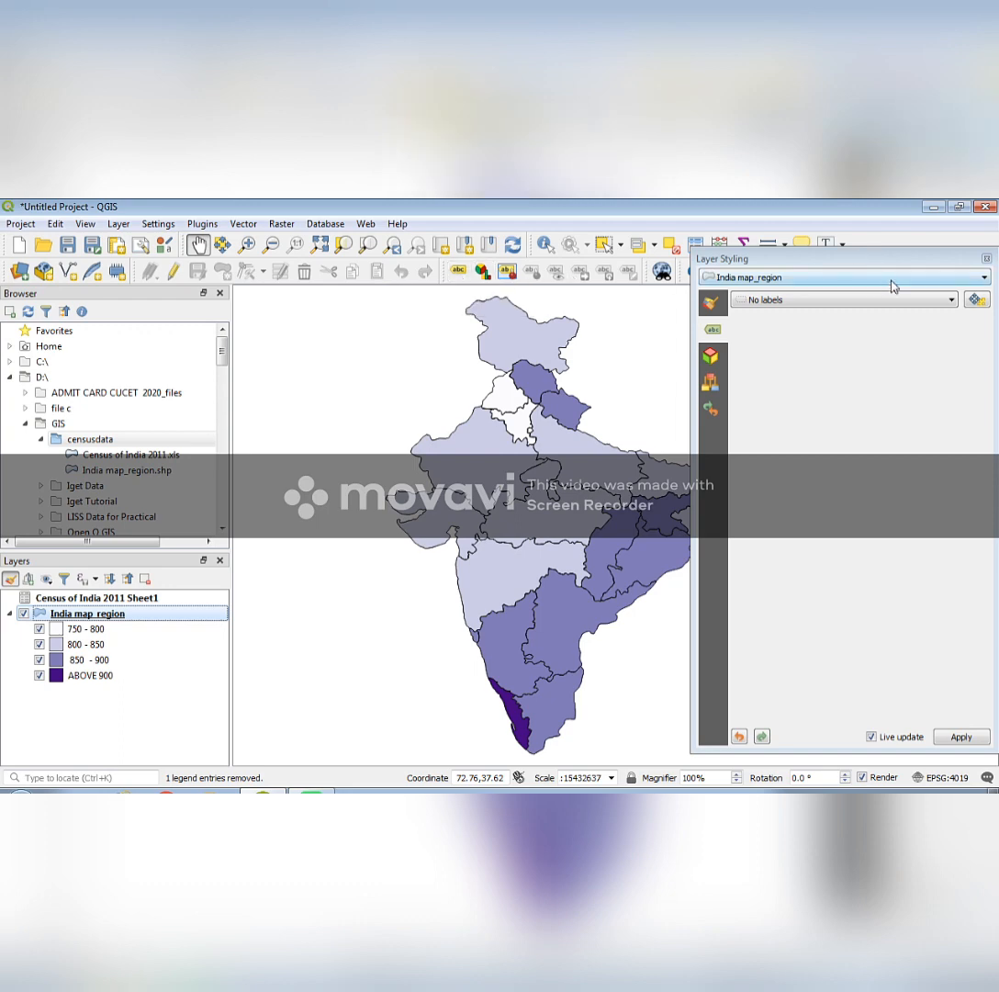
{"action": "left_click", "coordinate": [930, 303]}
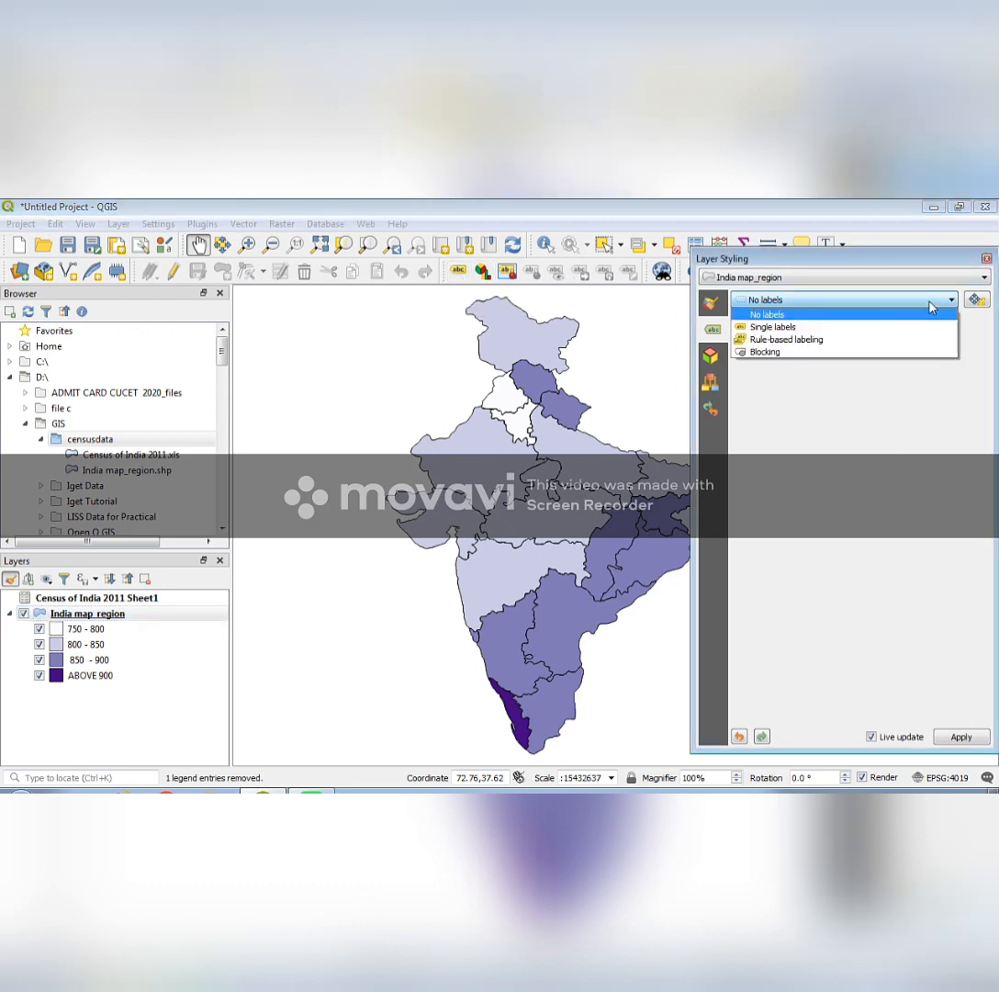
{"action": "left_click", "coordinate": [880, 328]}
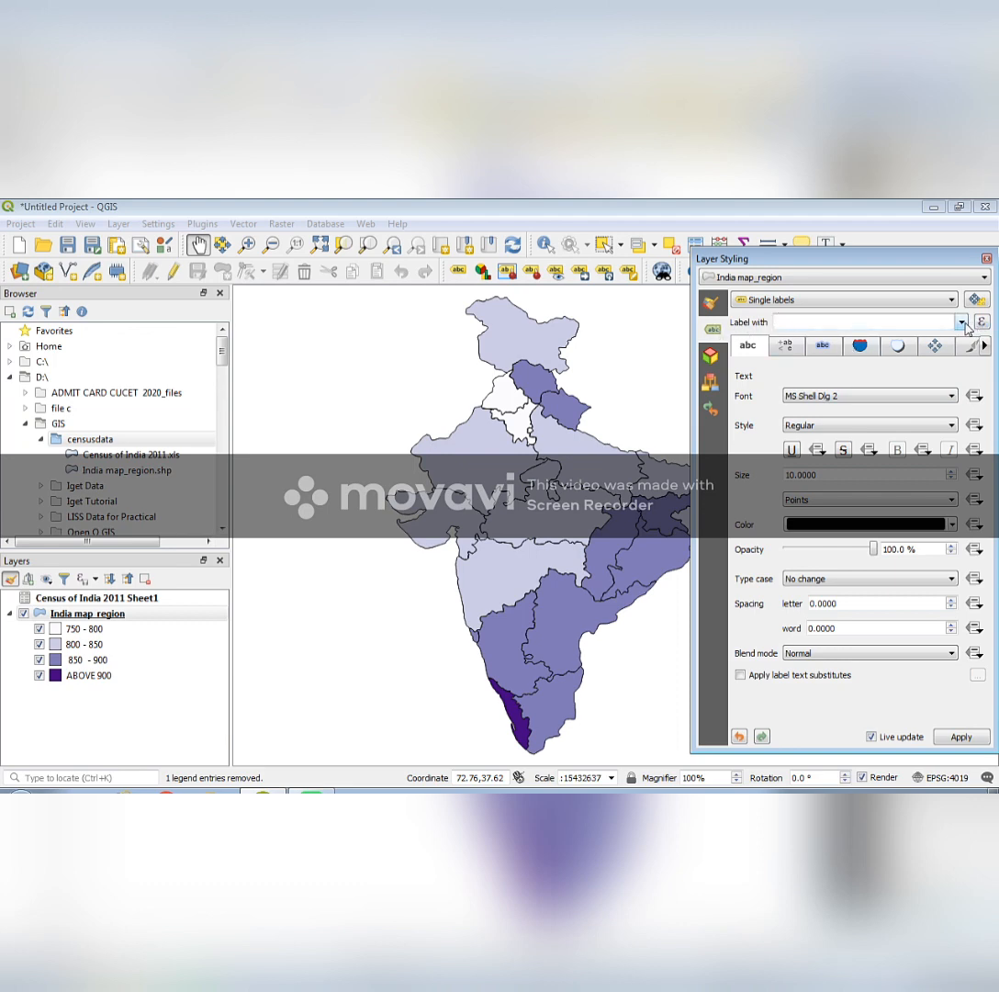
{"action": "left_click", "coordinate": [962, 322]}
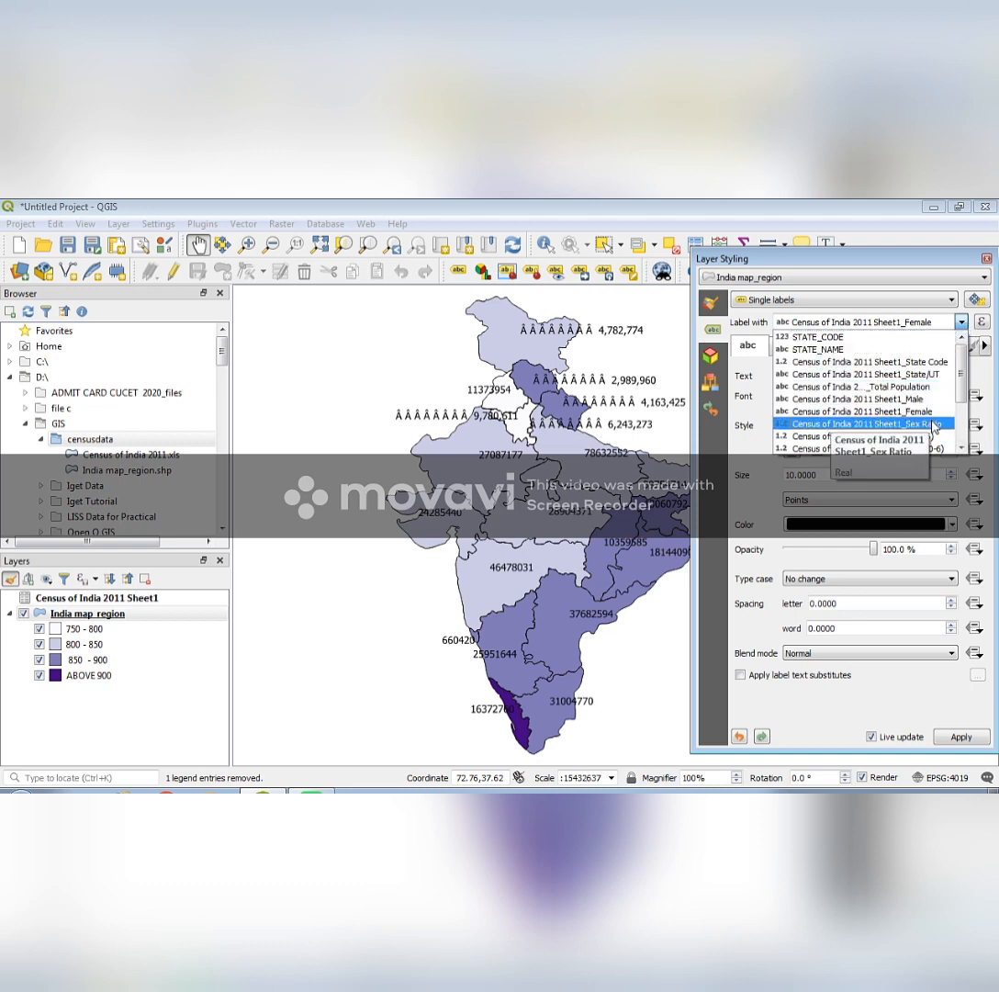
{"action": "left_click", "coordinate": [935, 424]}
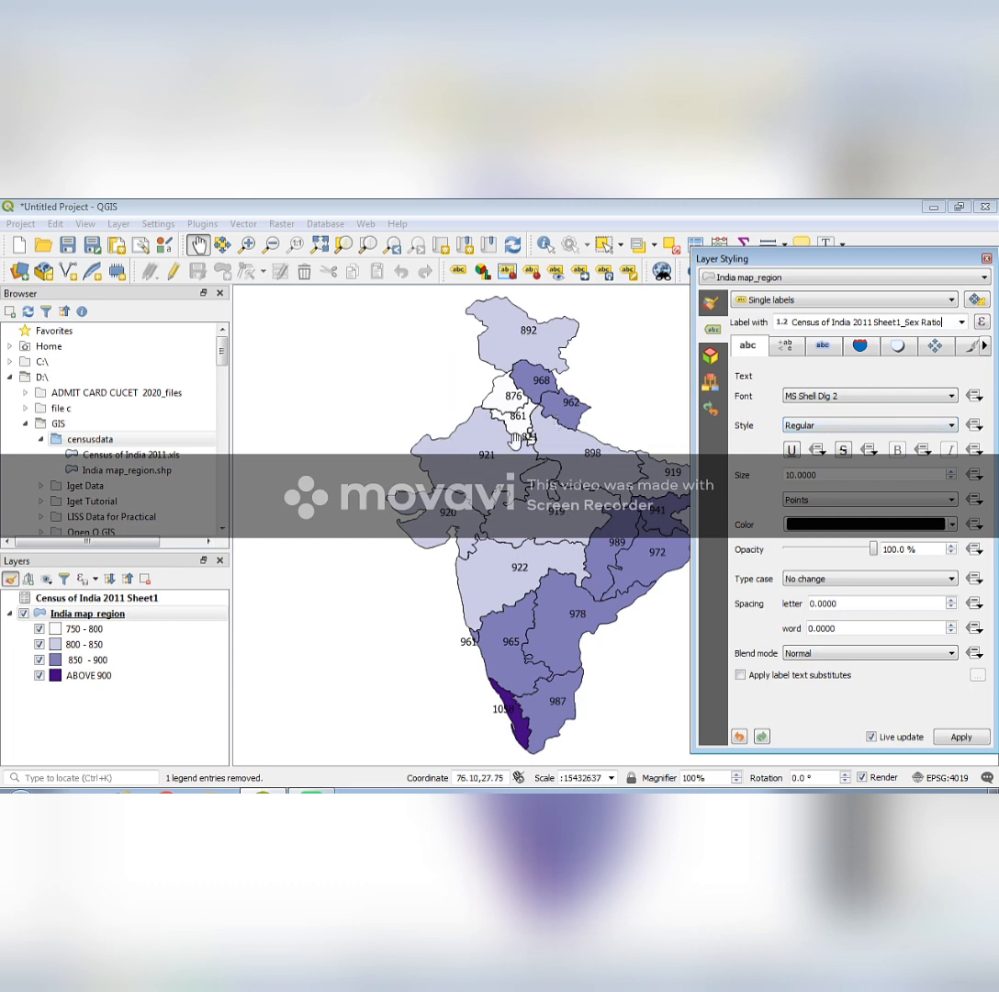
{"action": "left_click_drag", "start_coordinate": [514, 442], "coordinate": [379, 438]}
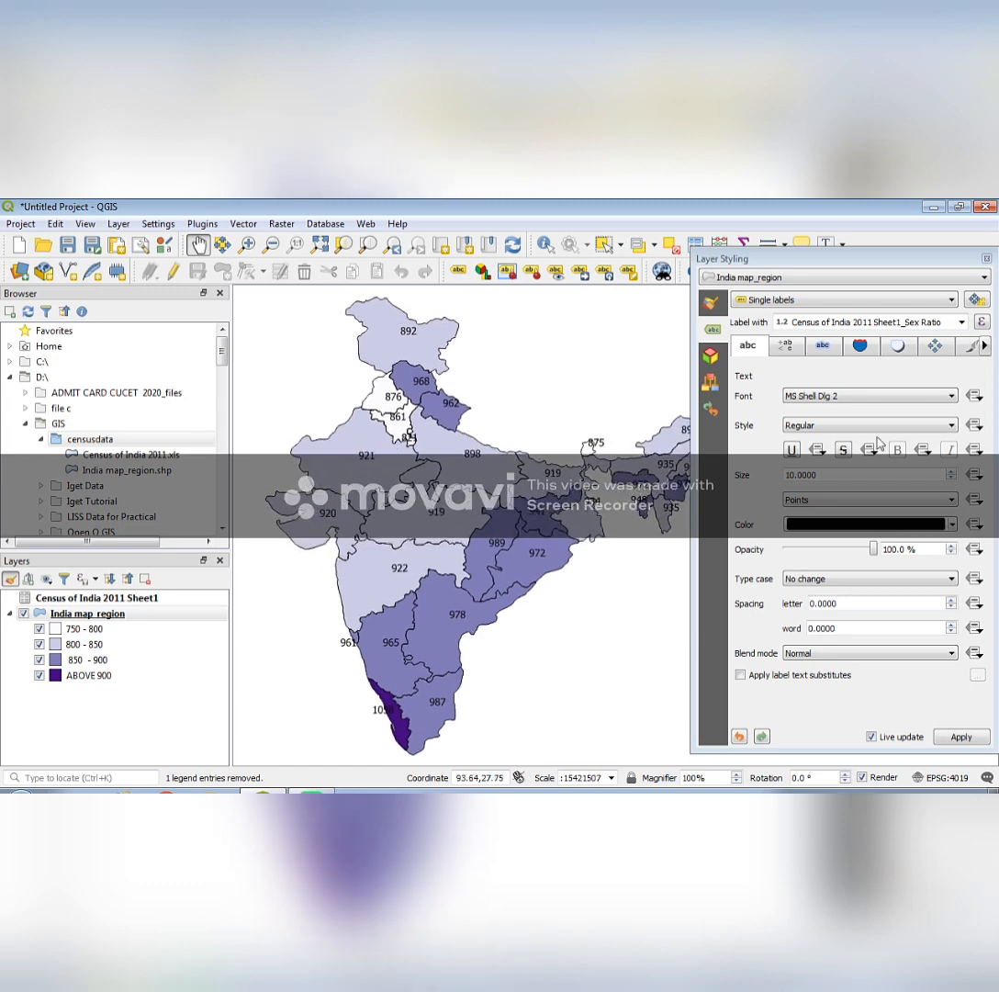
Step: Set the font of the sex ratio labels to Times New Roman with the Bold style
{"action": "left_click", "coordinate": [908, 400]}
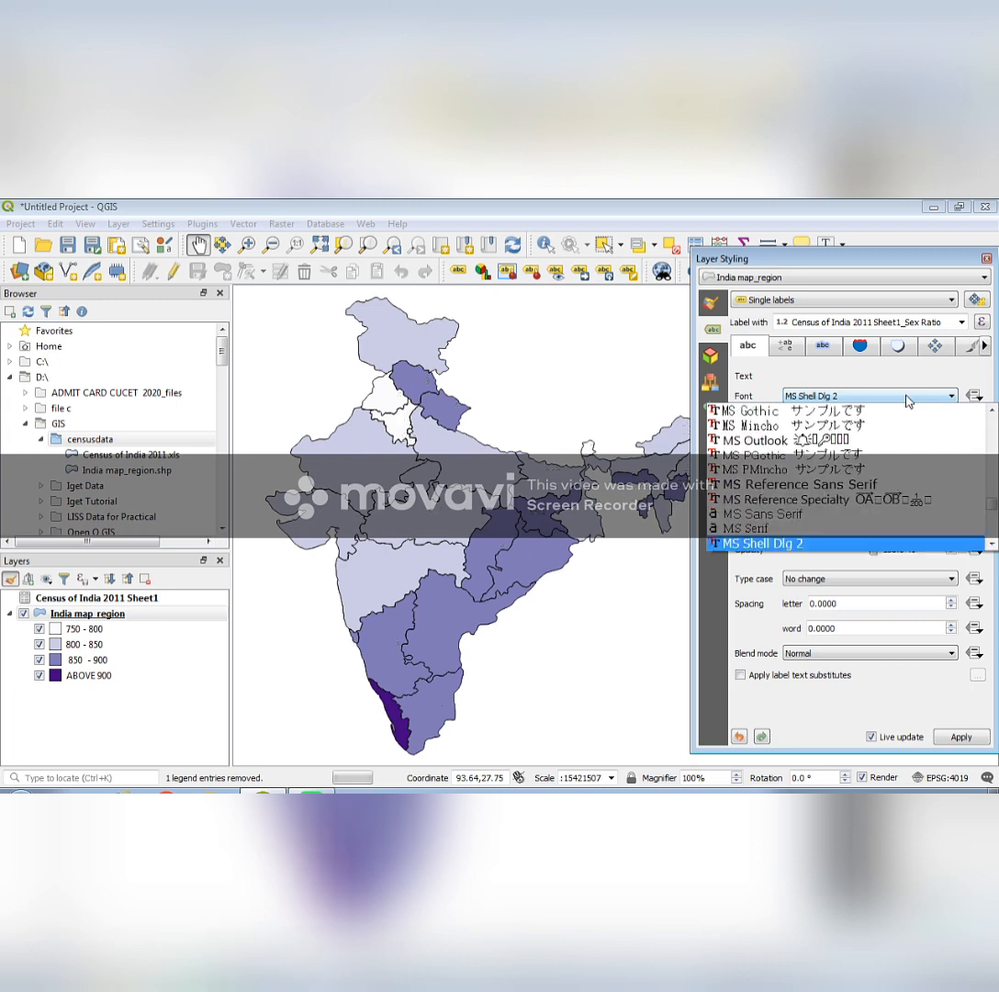
{"action": "key", "text": "t"}
{"action": "key", "text": "t"}
{"action": "key", "text": "t"}
{"action": "key", "text": "t"}
{"action": "key", "text": "t"}
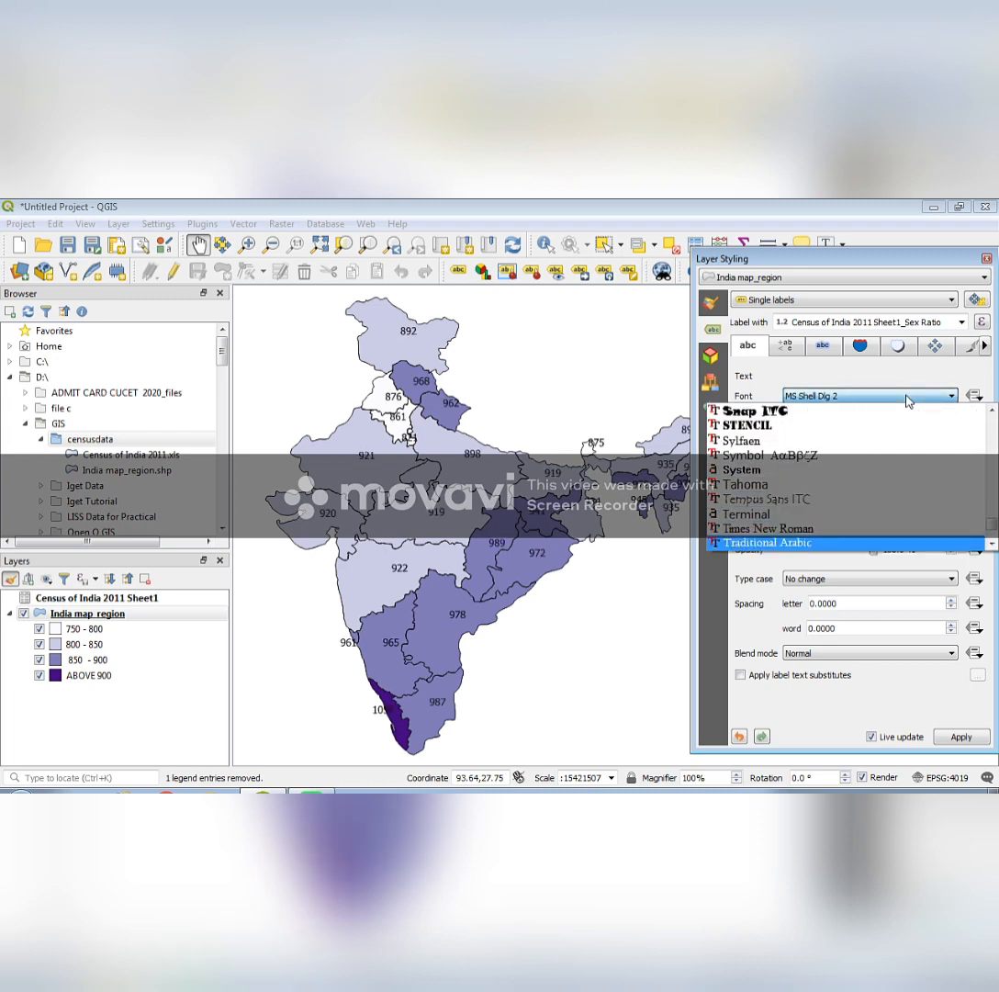
{"action": "left_click", "coordinate": [836, 536]}
{"action": "left_click", "coordinate": [884, 428]}
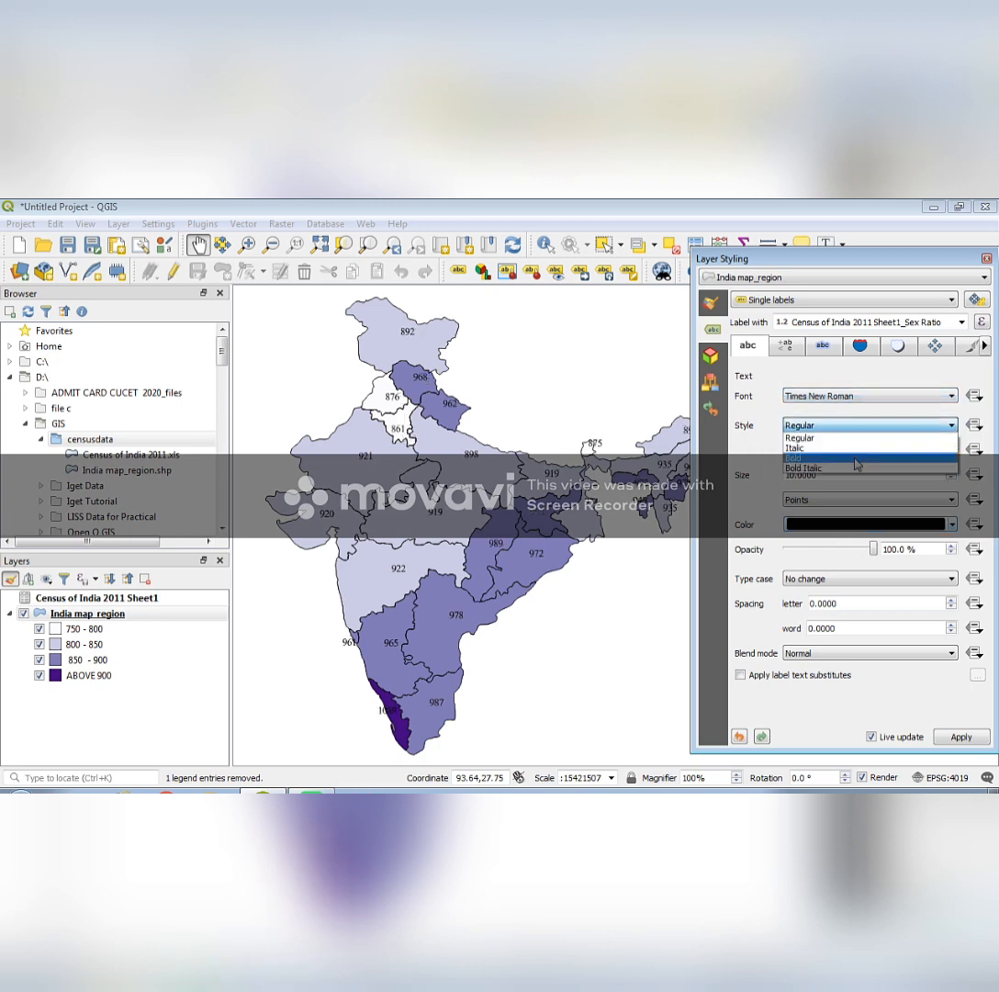
{"action": "left_click", "coordinate": [856, 459]}
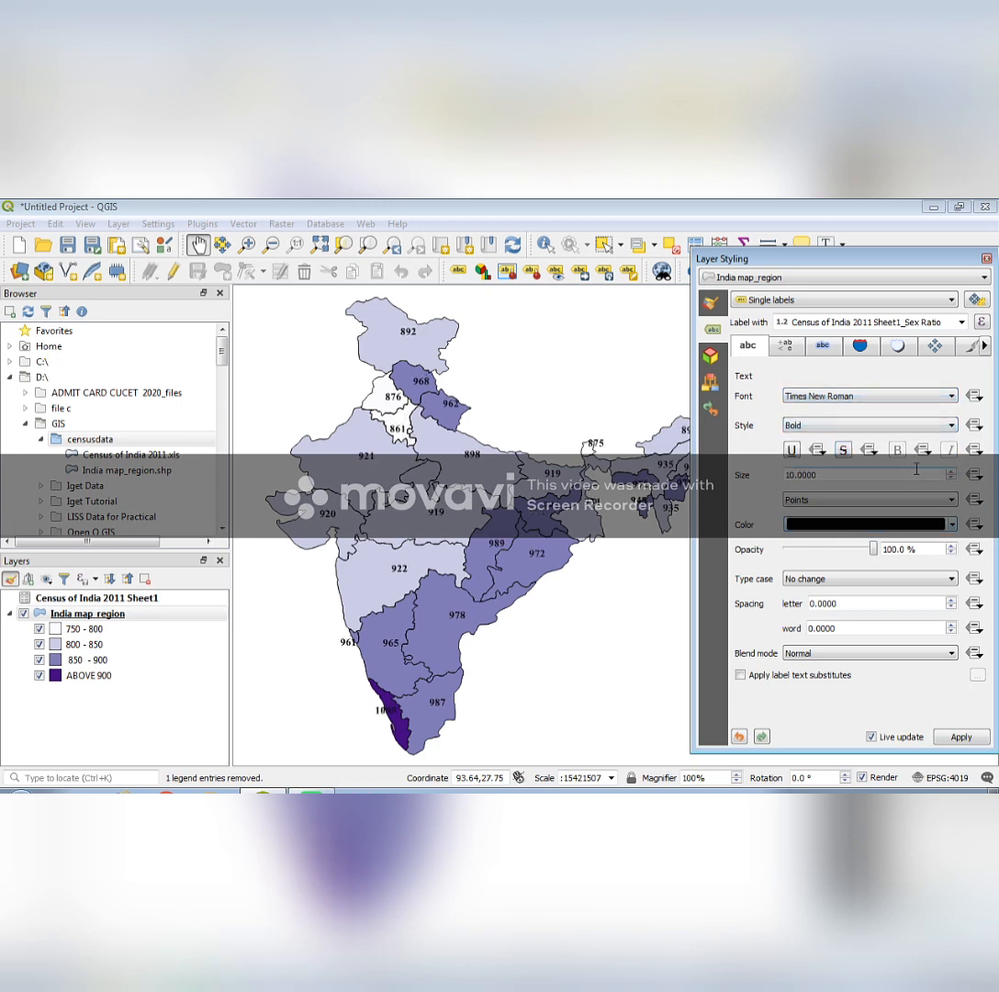
Step: Set the label text size to 12 points, apply the label settings and close the layer styling
{"action": "left_click", "coordinate": [950, 472]}
{"action": "left_click", "coordinate": [949, 472]}
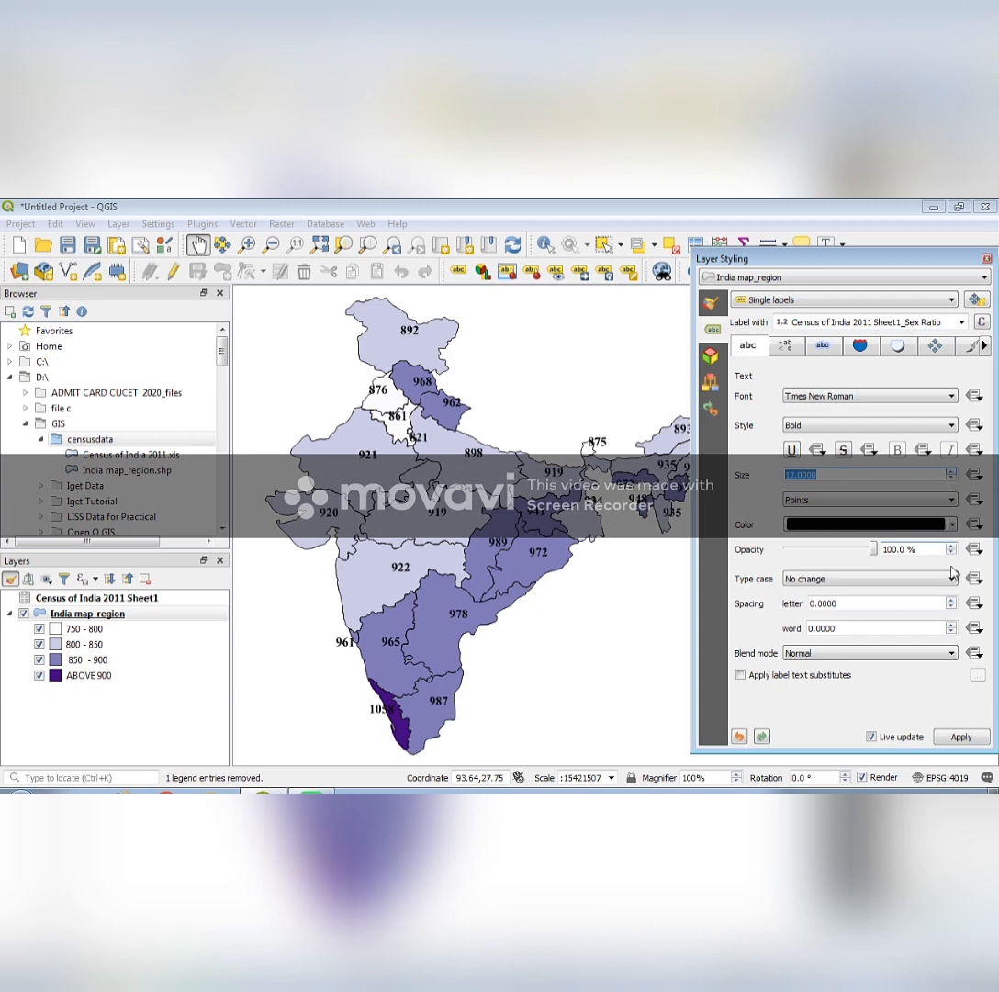
{"action": "left_click", "coordinate": [958, 737]}
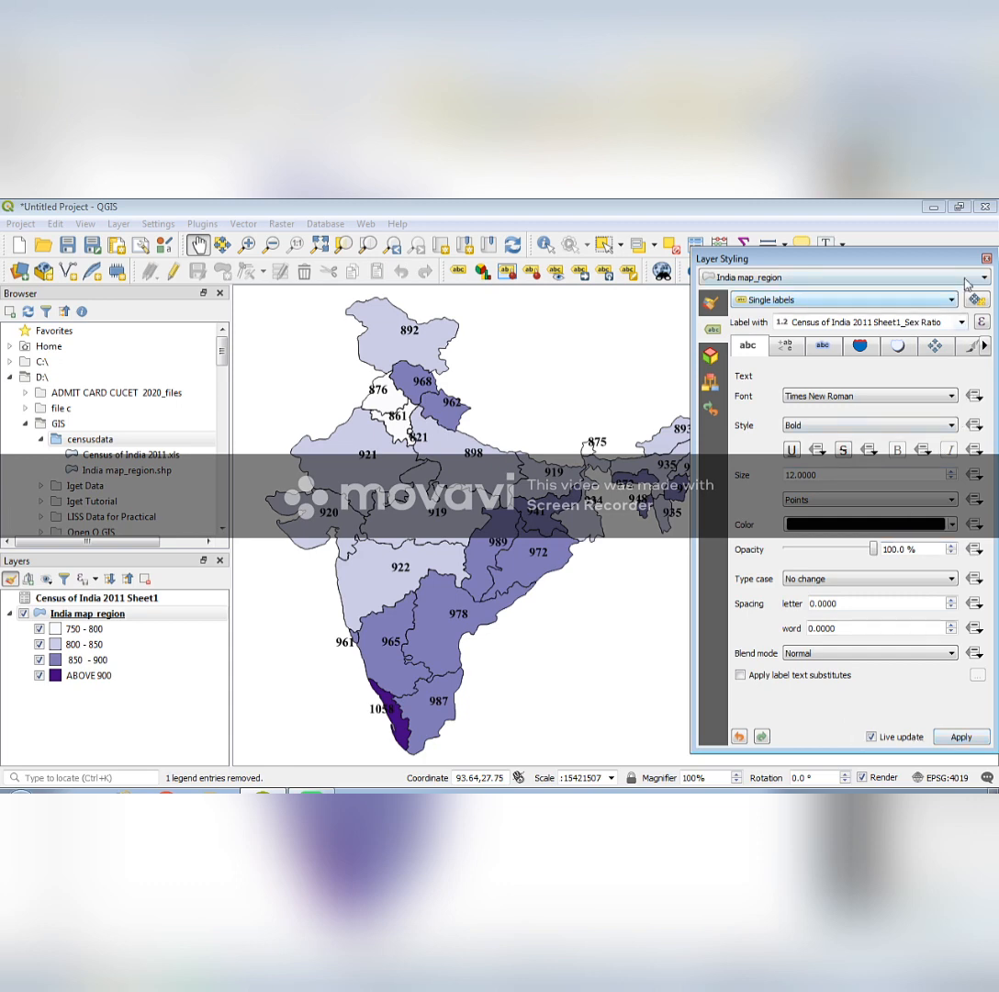
{"action": "left_click", "coordinate": [987, 260]}
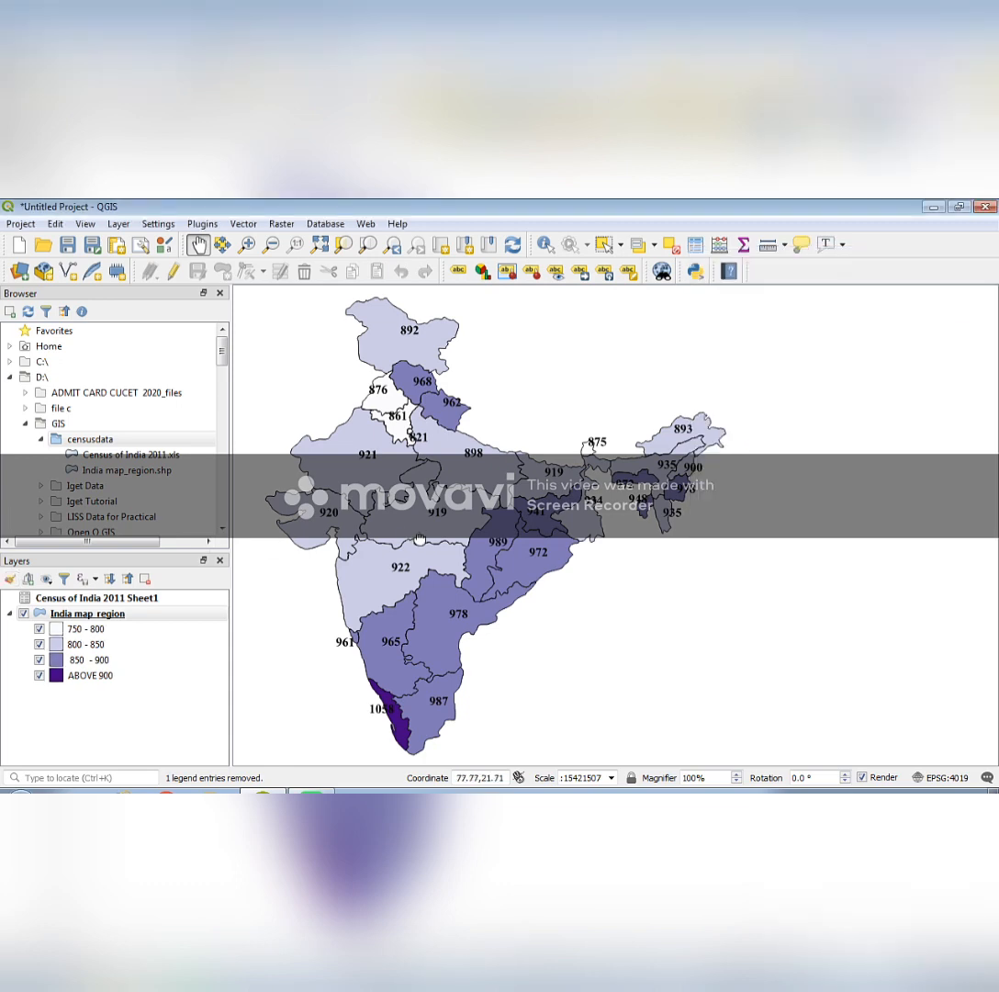
Step: Create a new print layout titled HJG
{"action": "left_click_drag", "start_coordinate": [422, 543], "coordinate": [538, 533]}
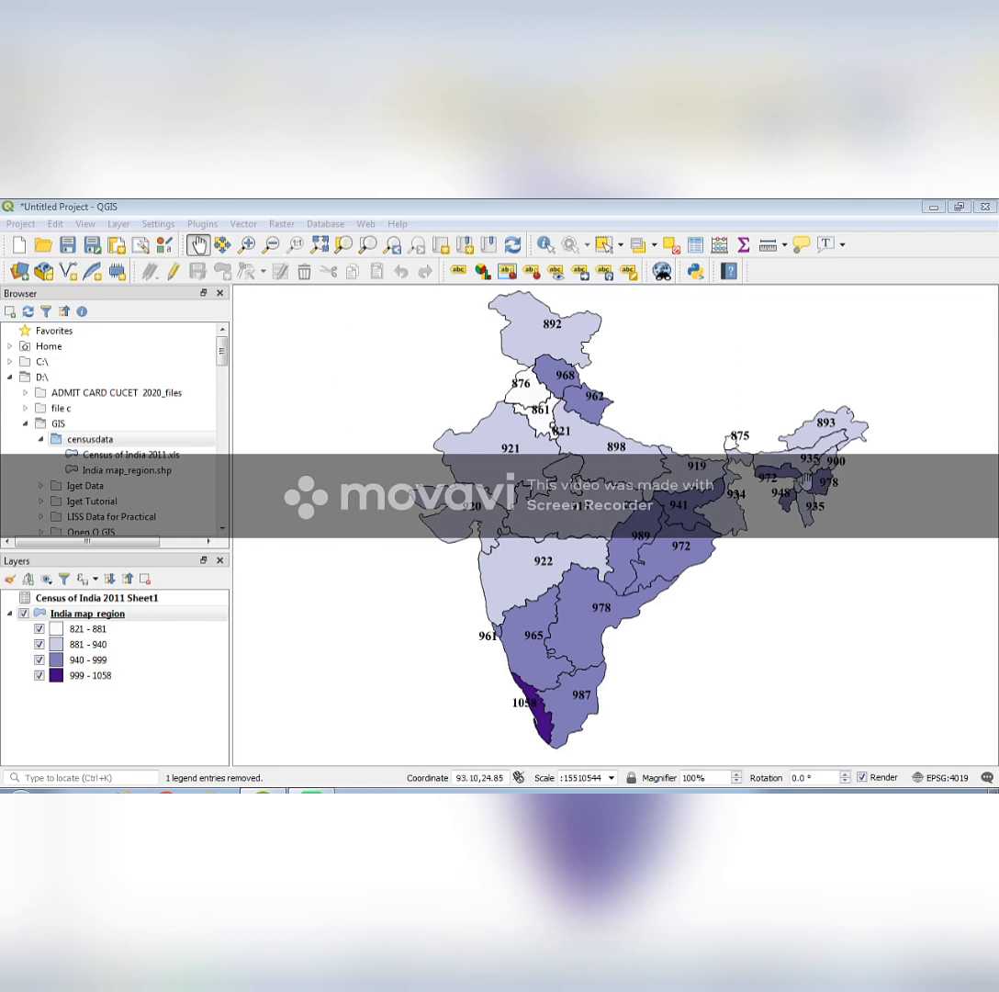
{"action": "left_click", "coordinate": [197, 671]}
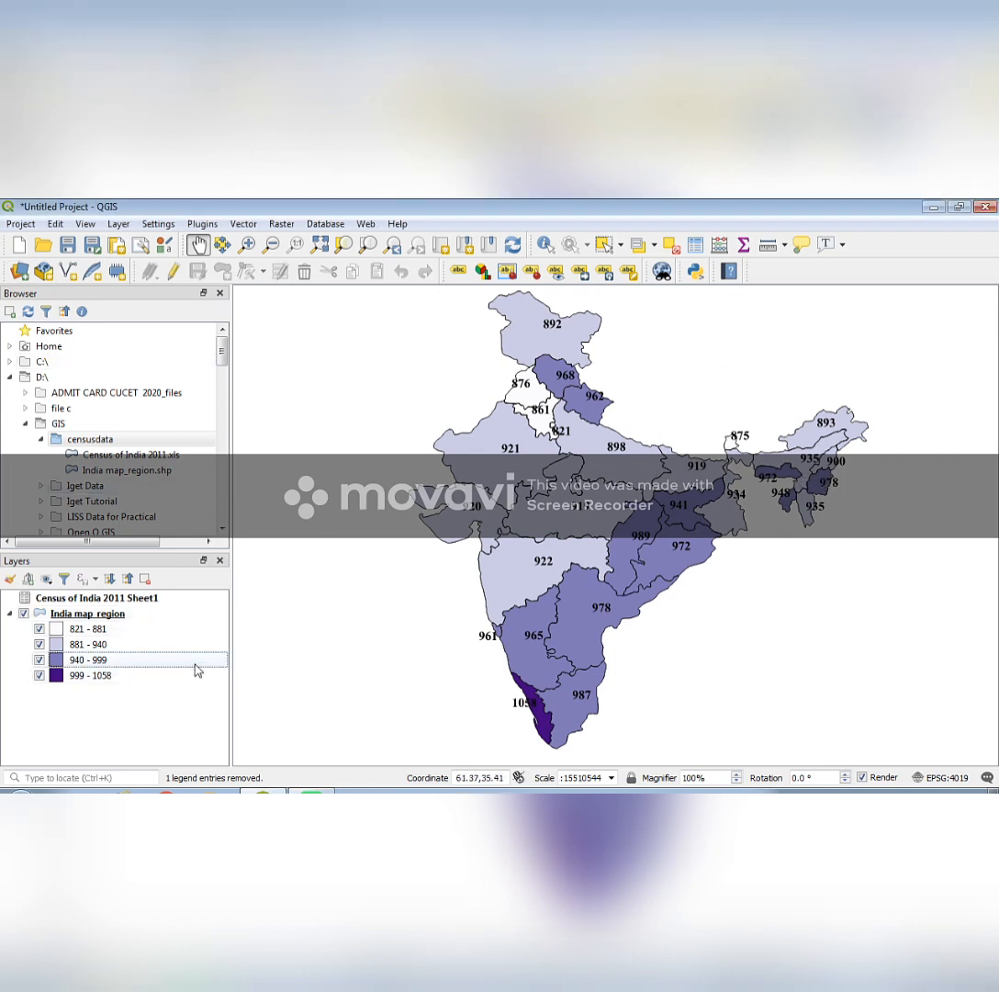
{"action": "left_click", "coordinate": [22, 225]}
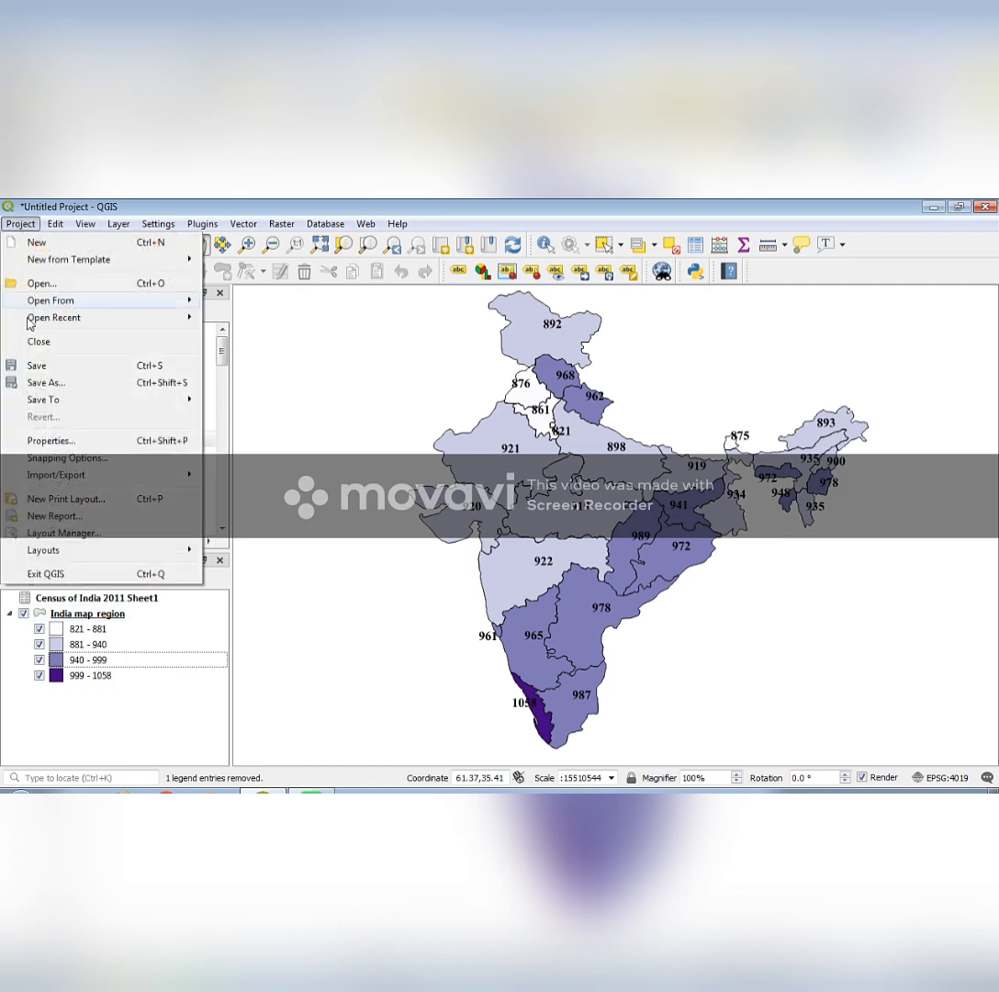
{"action": "left_click", "coordinate": [86, 500]}
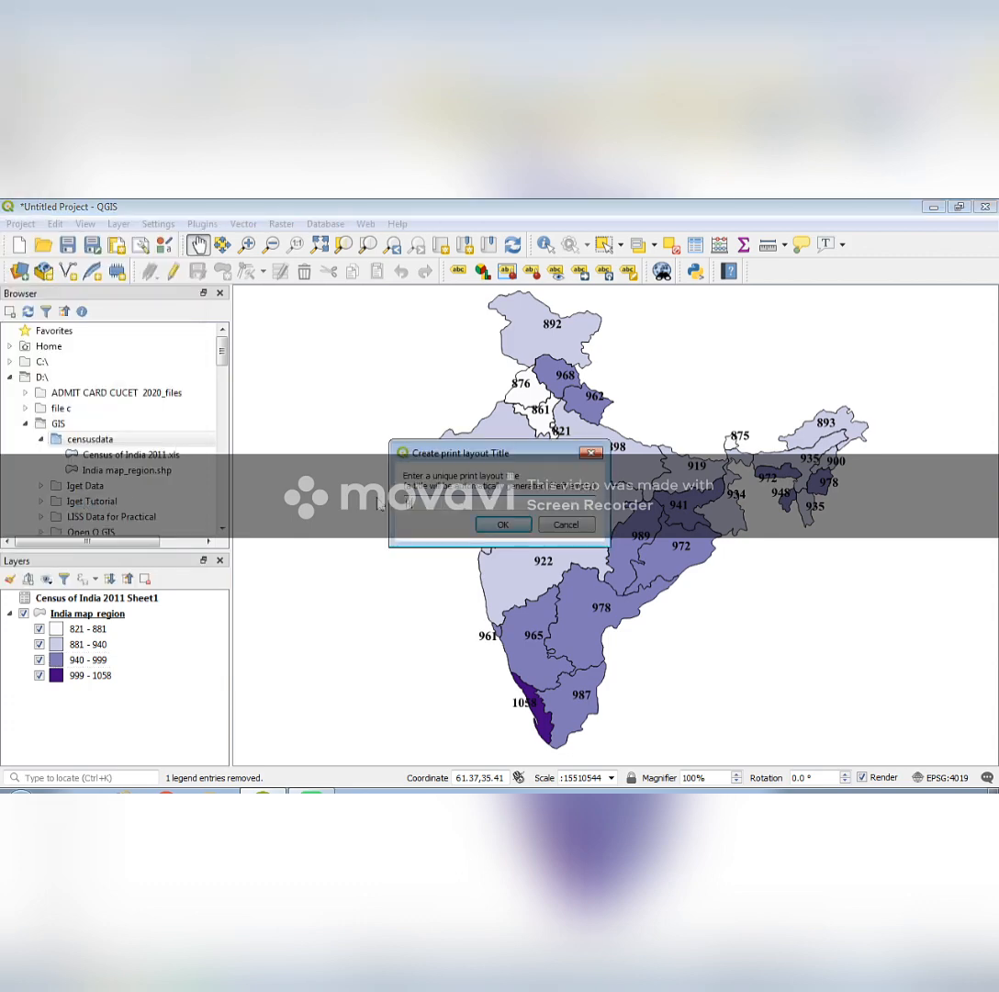
{"action": "left_click", "coordinate": [502, 526]}
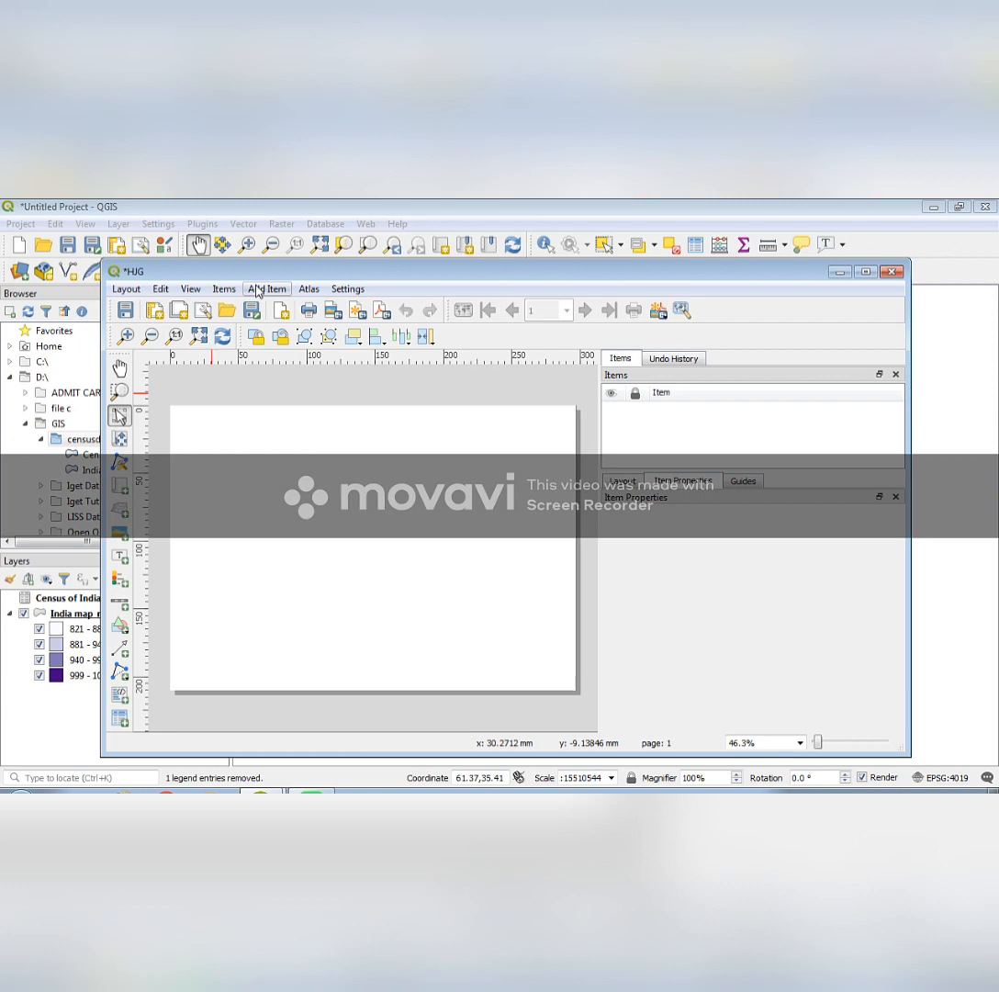
Step: Add a map item that fills the whole layout page, from its upper-left corner to its lower-right corner
{"action": "left_click", "coordinate": [258, 290]}
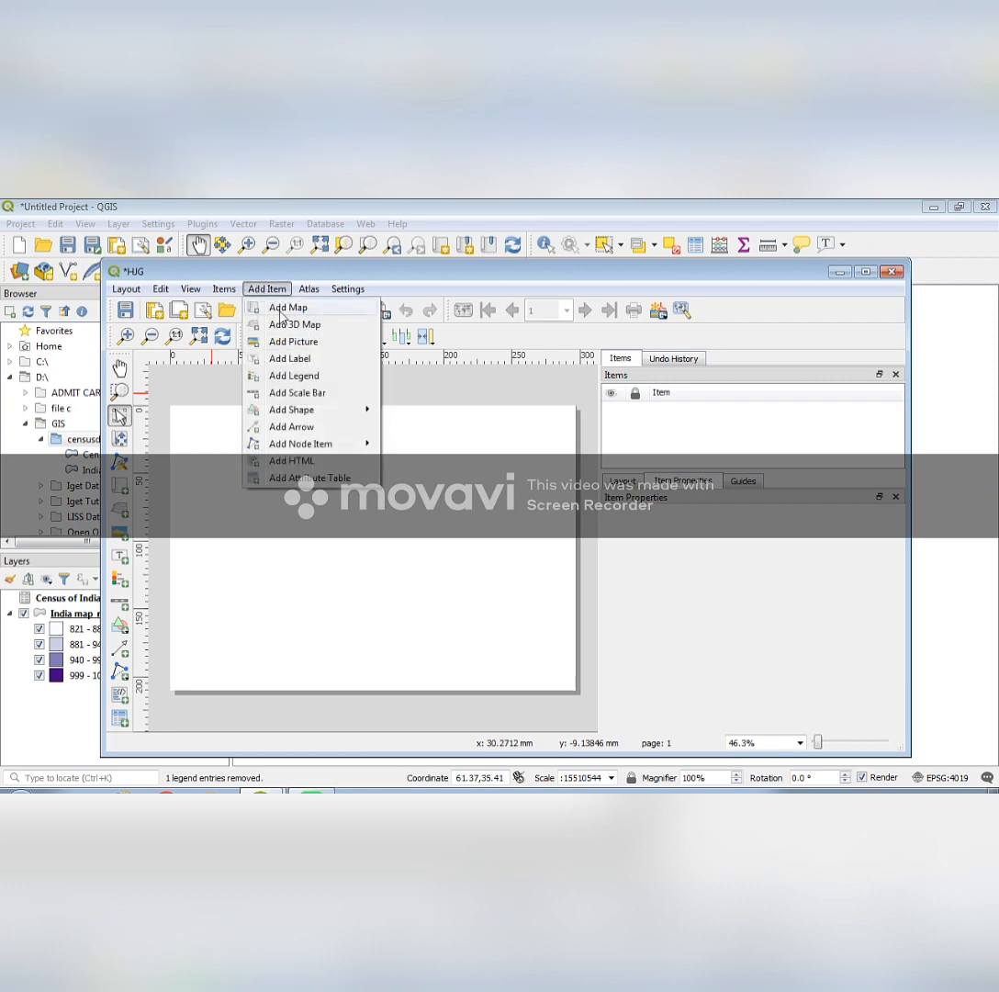
{"action": "left_click", "coordinate": [283, 313]}
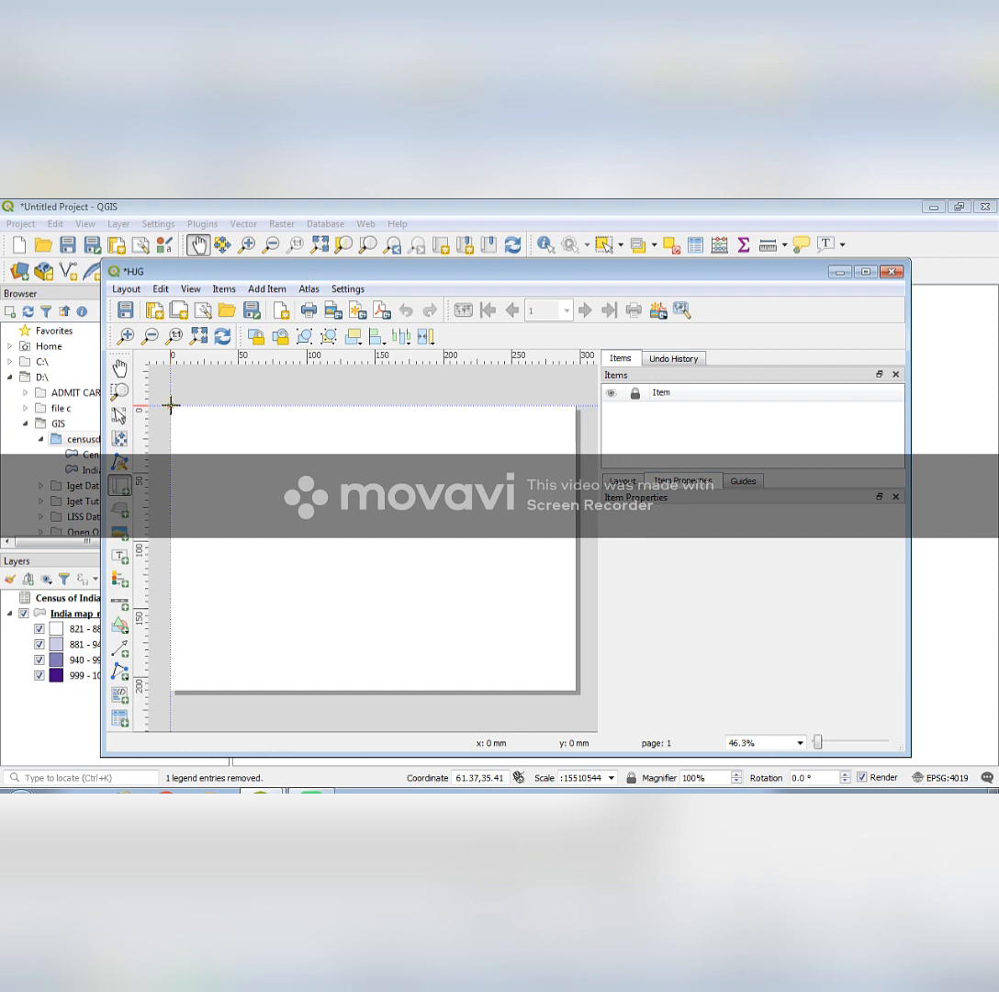
{"action": "left_click_drag", "start_coordinate": [171, 405], "coordinate": [577, 690]}
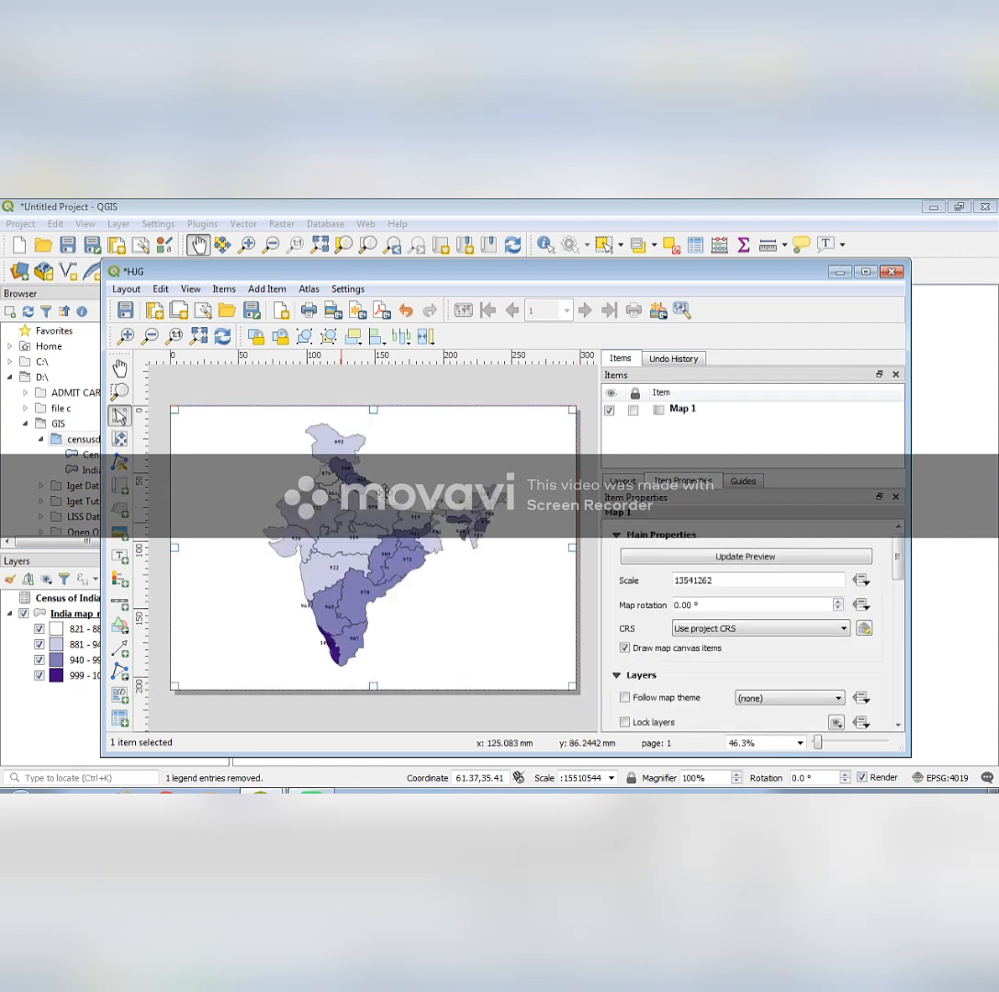
{"action": "mouse_move", "coordinate": [368, 532]}
{"action": "left_mouse_down"}
{"action": "mouse_move", "coordinate": [359, 549]}
{"action": "mouse_move", "coordinate": [367, 532]}
{"action": "left_mouse_up"}
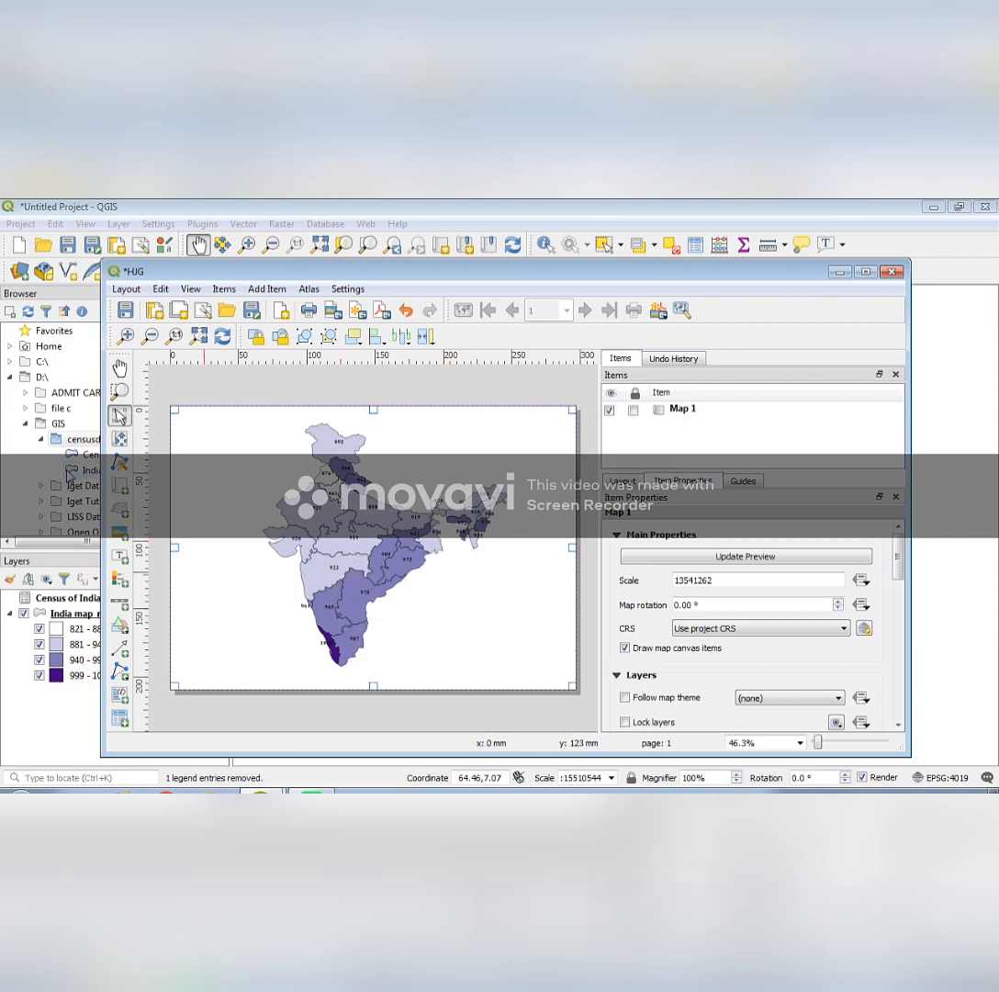
Step: Add a label northeast of the map, starting at about x 167 mm, y 23 mm, reading INDIA, SEX - RATIO and 2011 on three lines
{"action": "left_click", "coordinate": [119, 555]}
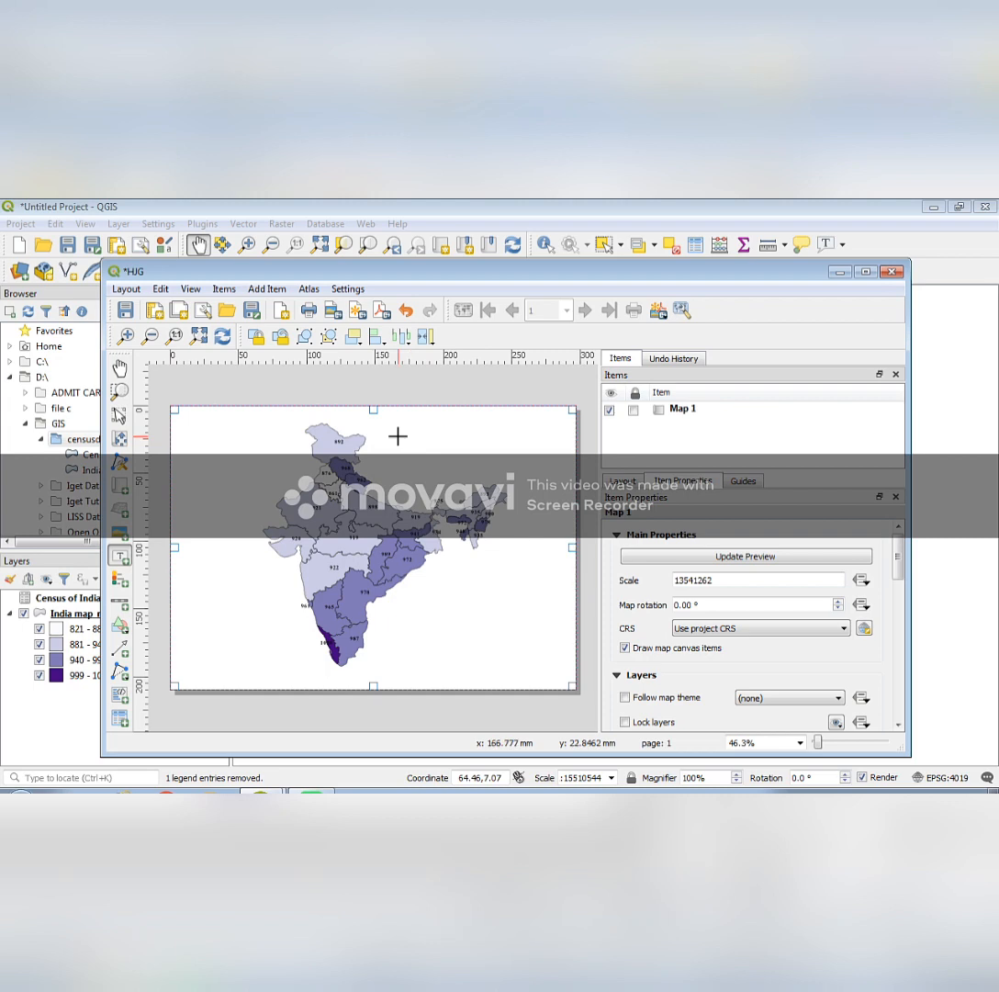
{"action": "left_click_drag", "start_coordinate": [397, 436], "coordinate": [517, 461]}
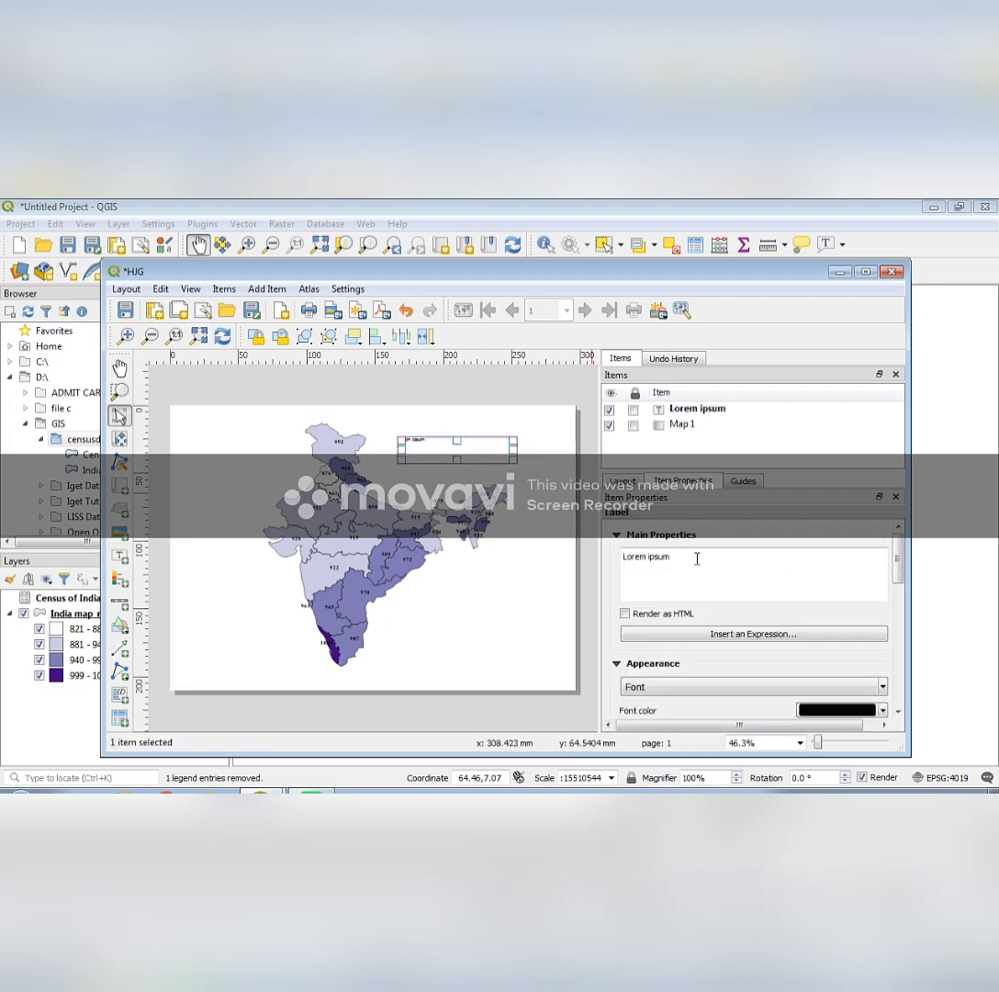
{"action": "left_click", "coordinate": [697, 558]}
{"action": "key", "text": "BackSpace"}
{"action": "key", "text": "BackSpace"}
{"action": "key", "text": "BackSpace"}
{"action": "key", "text": "BackSpace"}
{"action": "key", "text": "BackSpace"}
{"action": "key", "text": "BackSpace"}
{"action": "key", "text": "BackSpace"}
{"action": "key", "text": "BackSpace"}
{"action": "key", "text": "BackSpace"}
{"action": "key", "text": "BackSpace"}
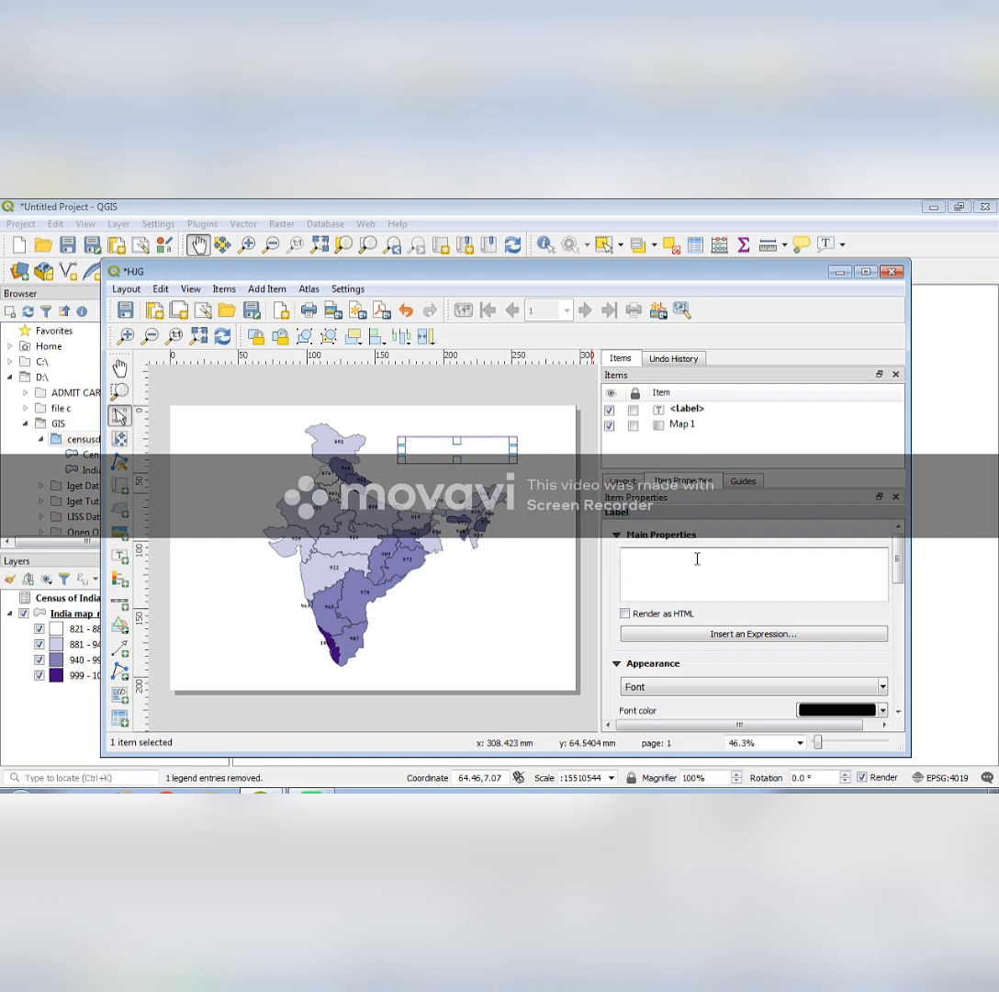
{"action": "type", "text": "INDIA SEX - RATIO"}
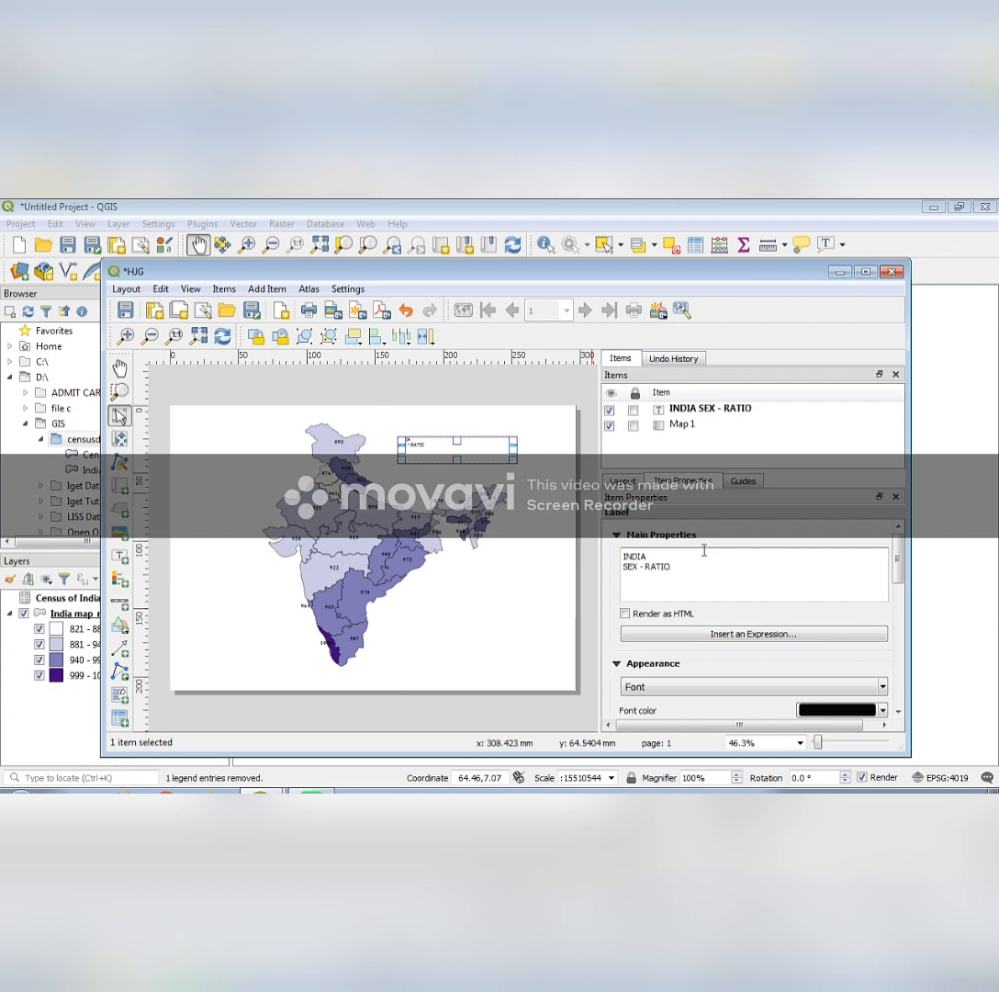
{"action": "type", "text": " 2011"}
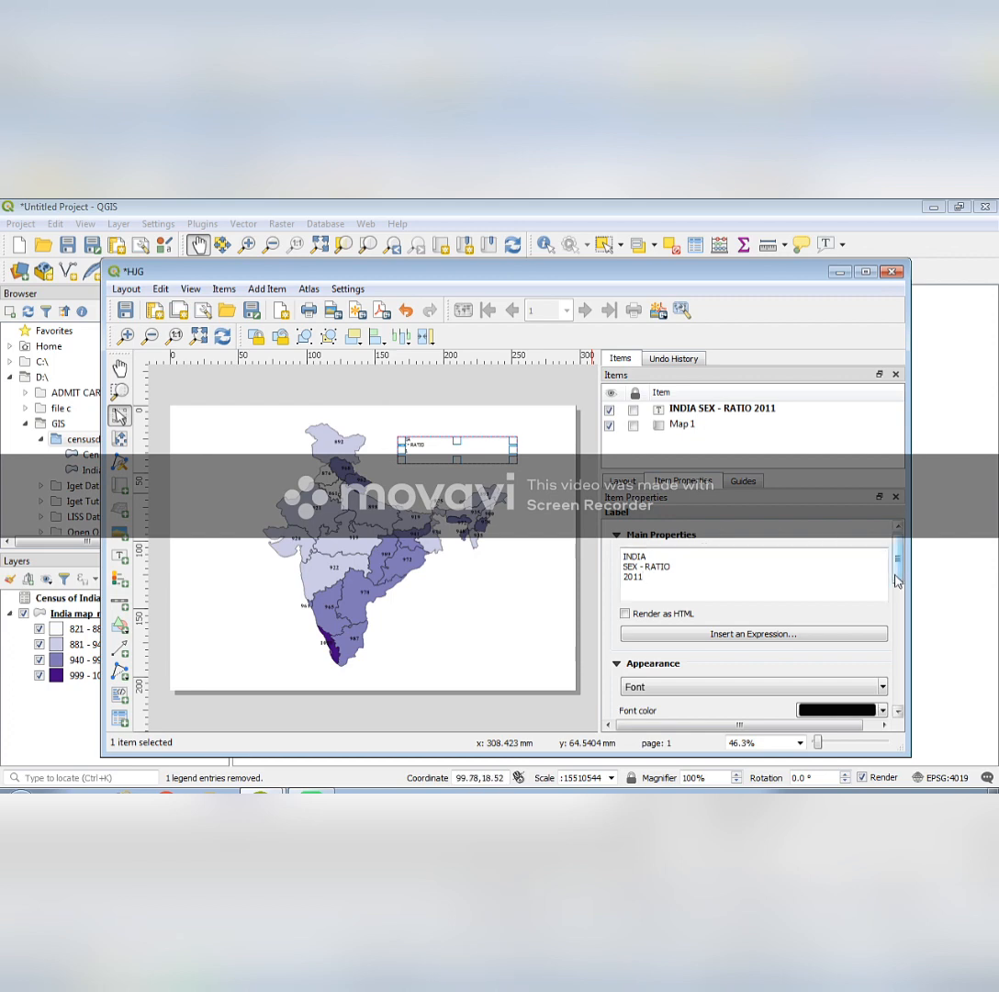
Step: Format the title label's text in Times New Roman, Bold, size 22
{"action": "scroll", "coordinate": [896, 588], "scroll_direction": "down", "scroll_amount": 1}
{"action": "scroll", "coordinate": [898, 586], "scroll_direction": "down", "scroll_amount": 4}
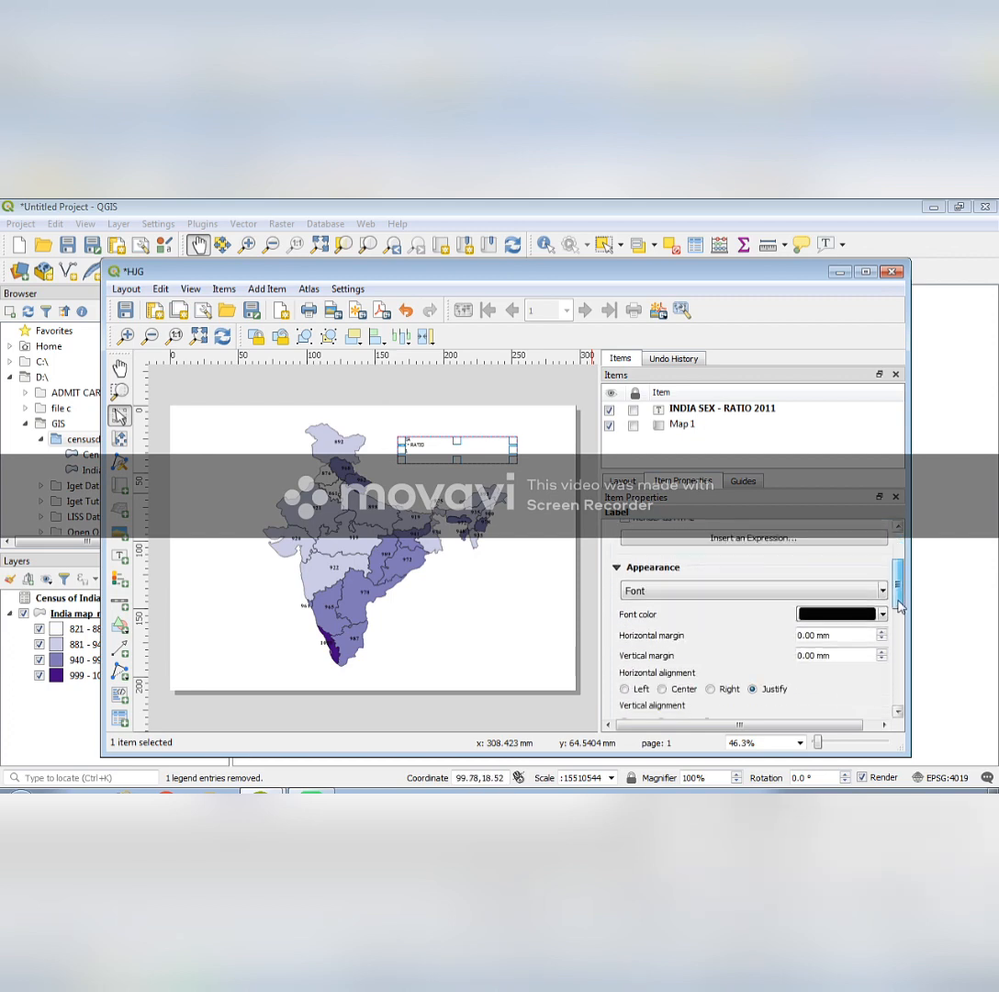
{"action": "left_click", "coordinate": [807, 593]}
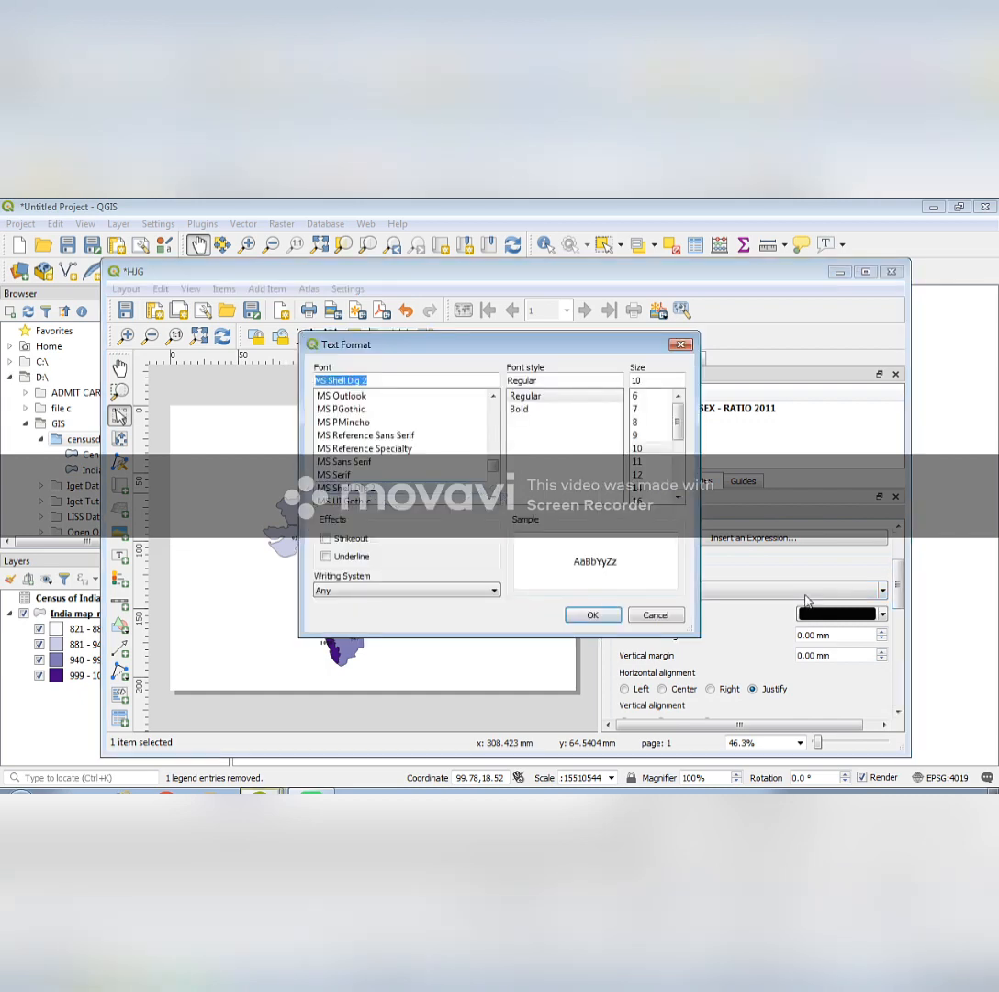
{"action": "key", "text": "t"}
{"action": "key", "text": "t"}
{"action": "key", "text": "t"}
{"action": "key", "text": "t"}
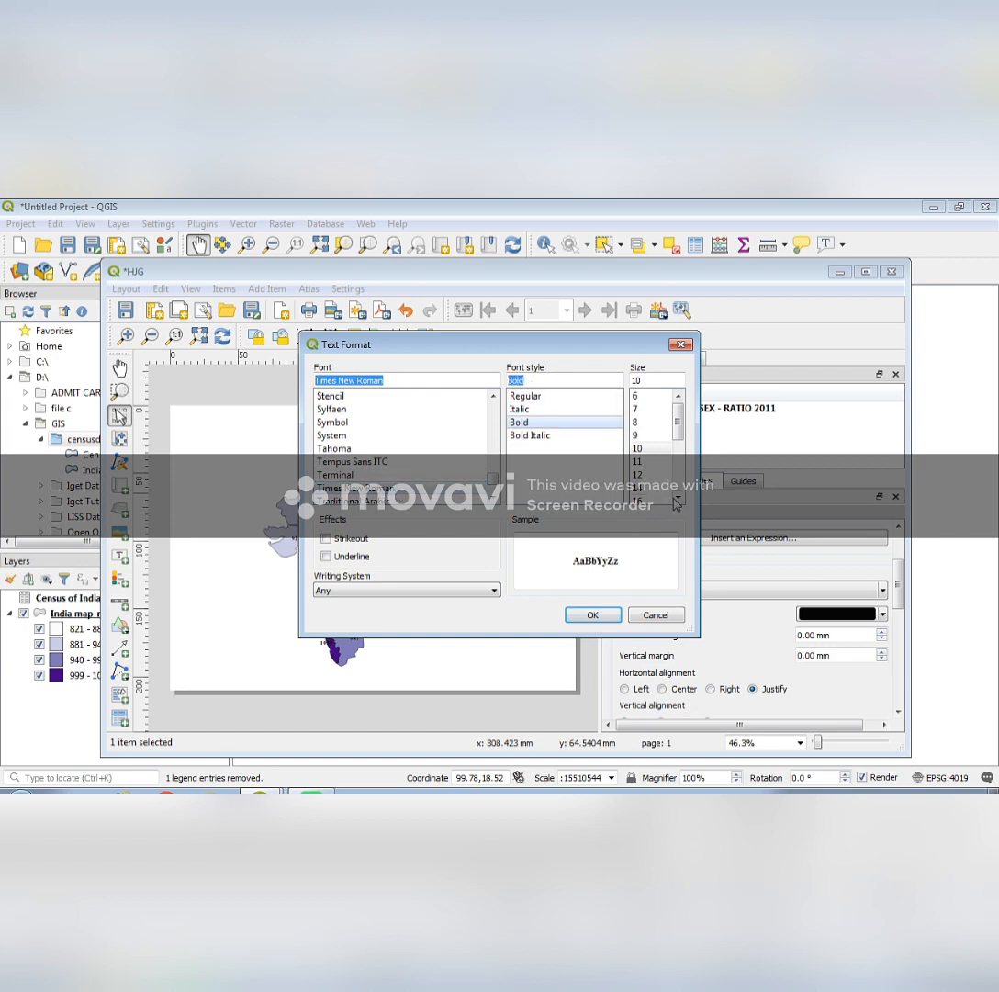
{"action": "left_click", "coordinate": [576, 424]}
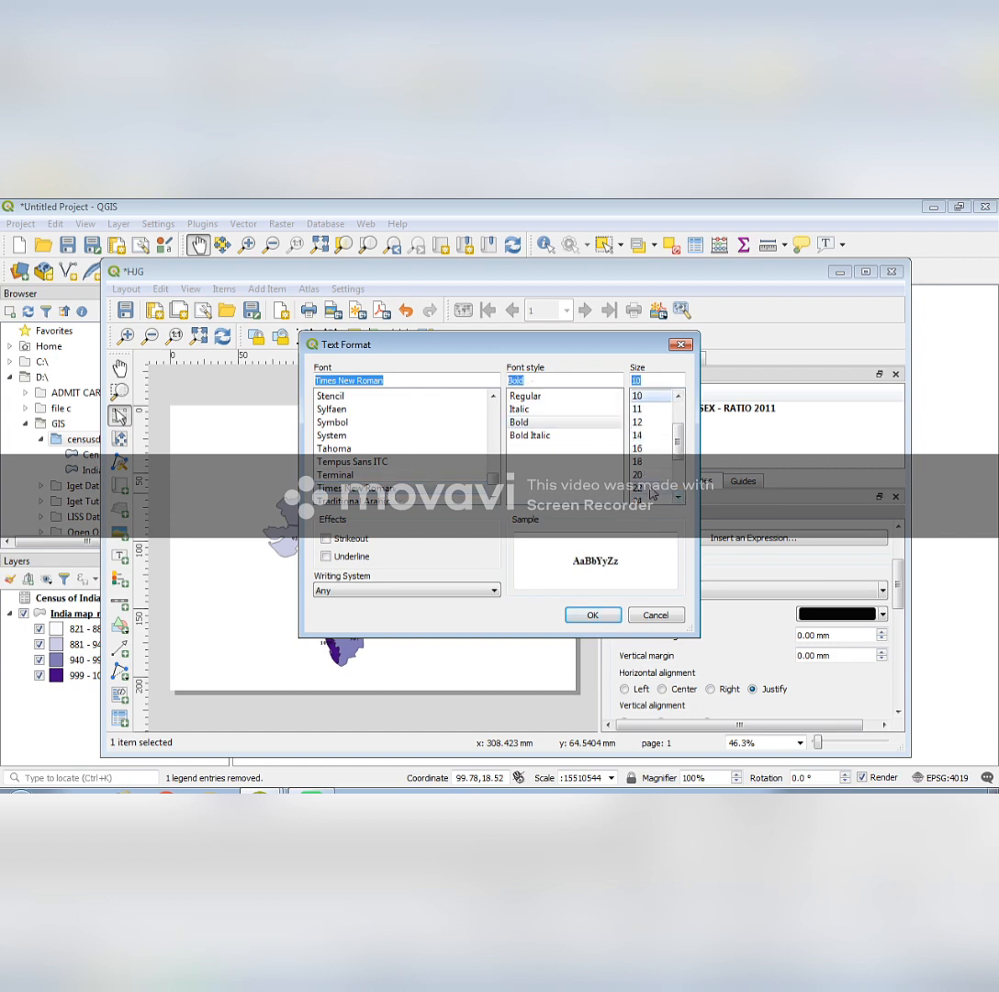
{"action": "left_click", "coordinate": [653, 489]}
{"action": "left_click", "coordinate": [615, 616]}
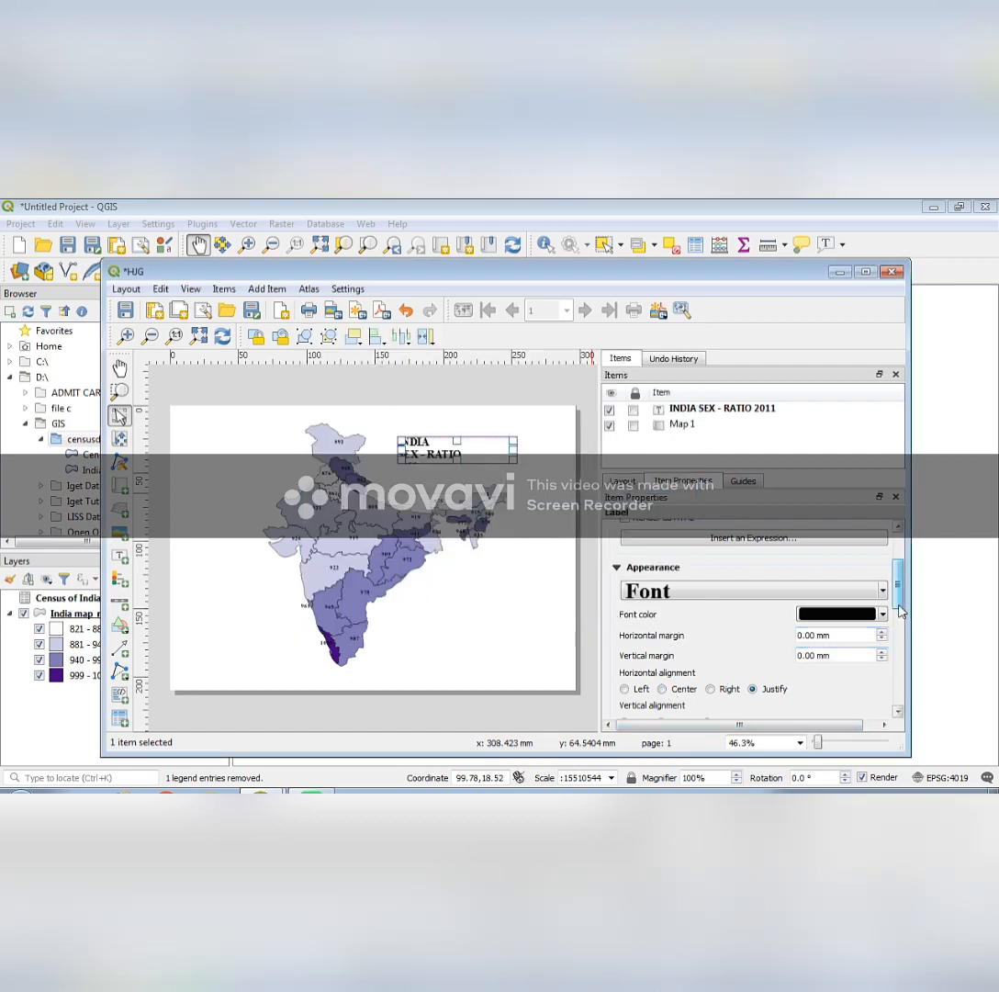
Step: Align the title label's text to Center horizontally and Middle vertically
{"action": "left_click_drag", "start_coordinate": [900, 603], "coordinate": [903, 634]}
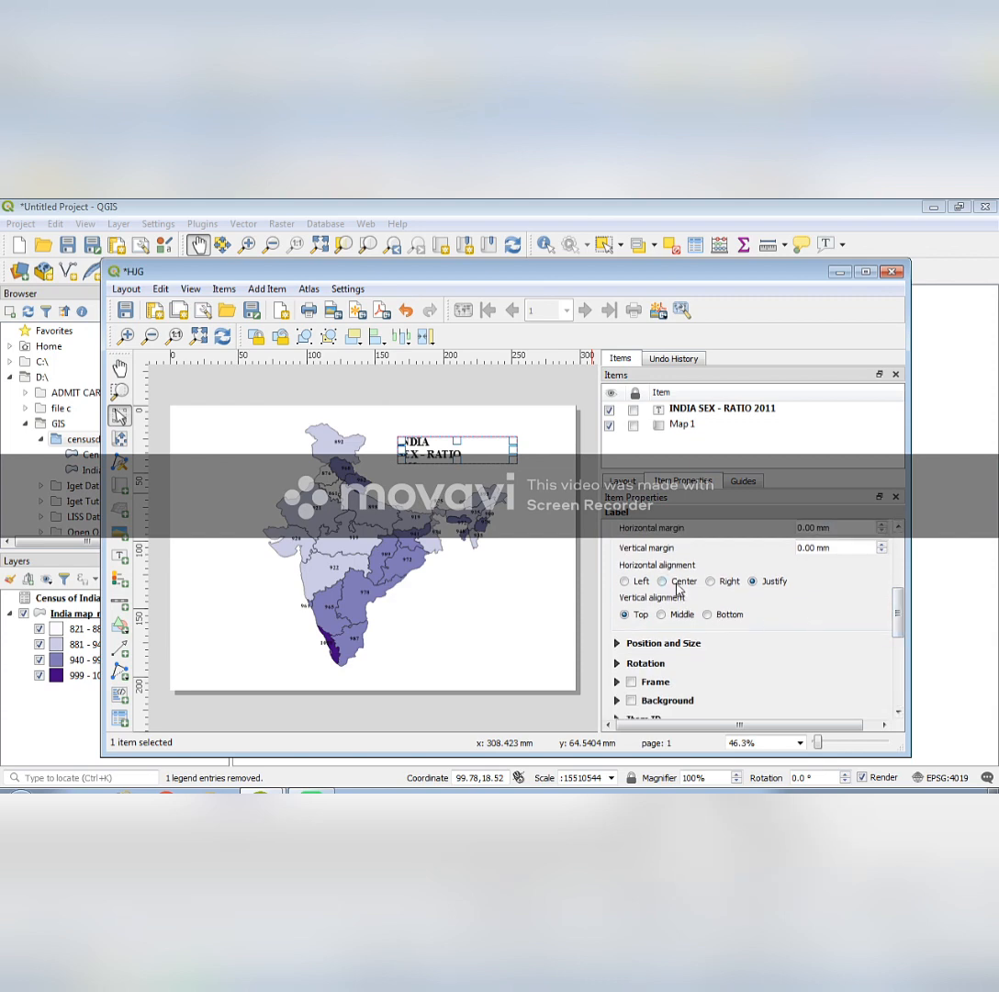
{"action": "left_click", "coordinate": [663, 582]}
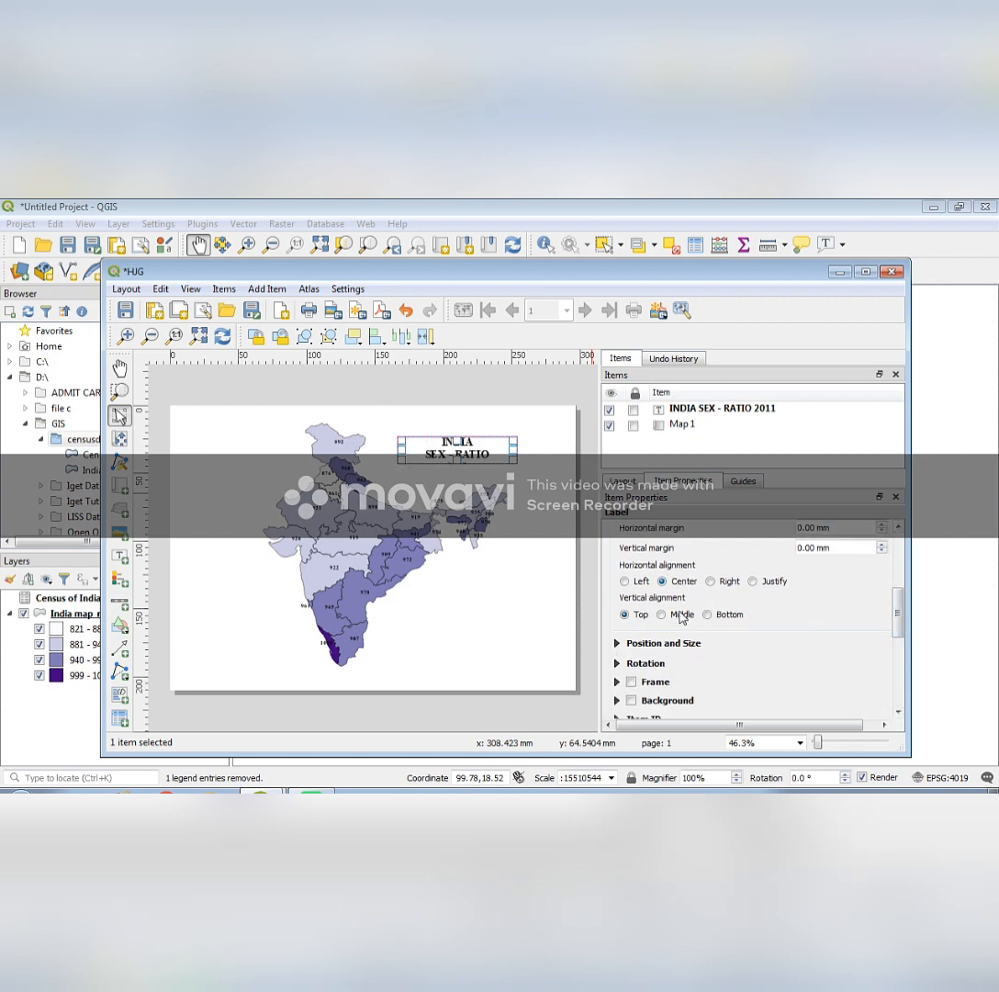
{"action": "left_click", "coordinate": [665, 615]}
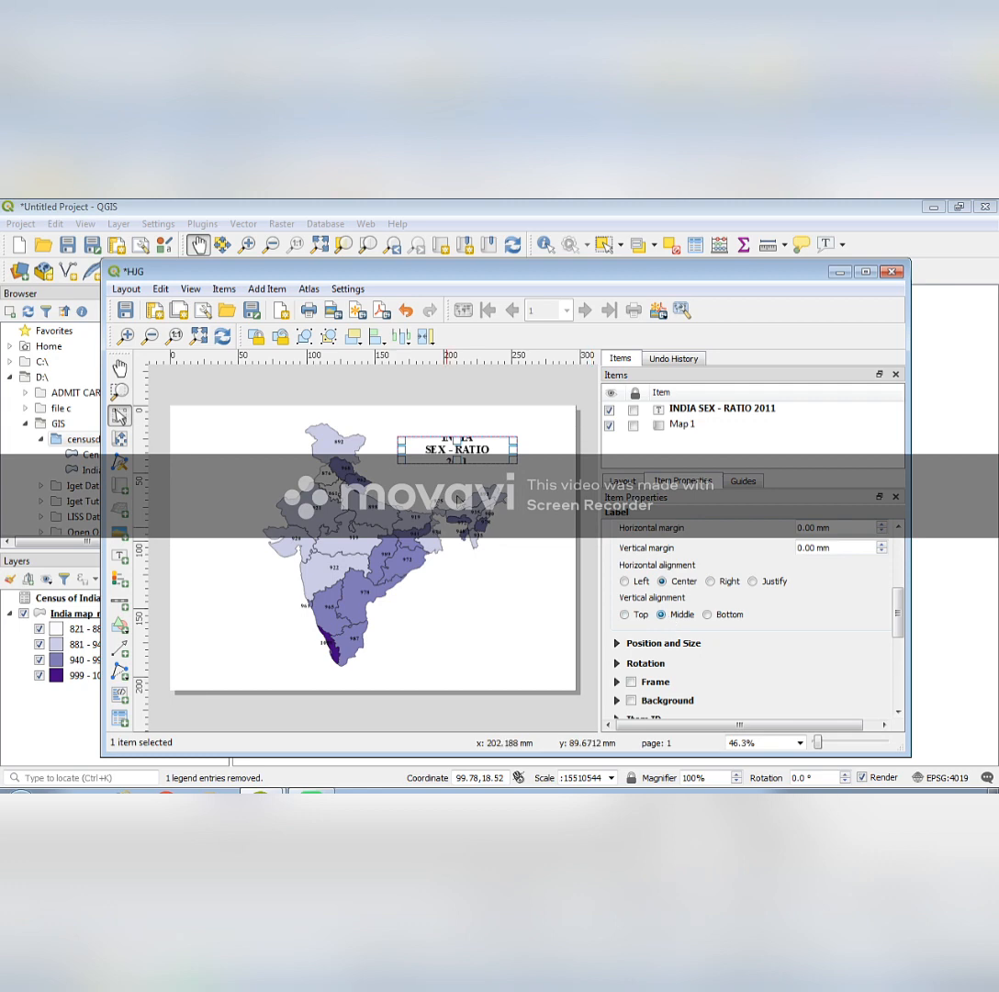
Step: Extend the title label's frame upward so all three text lines fit, and adjust its right side beside the map
{"action": "left_click_drag", "start_coordinate": [457, 438], "coordinate": [456, 422]}
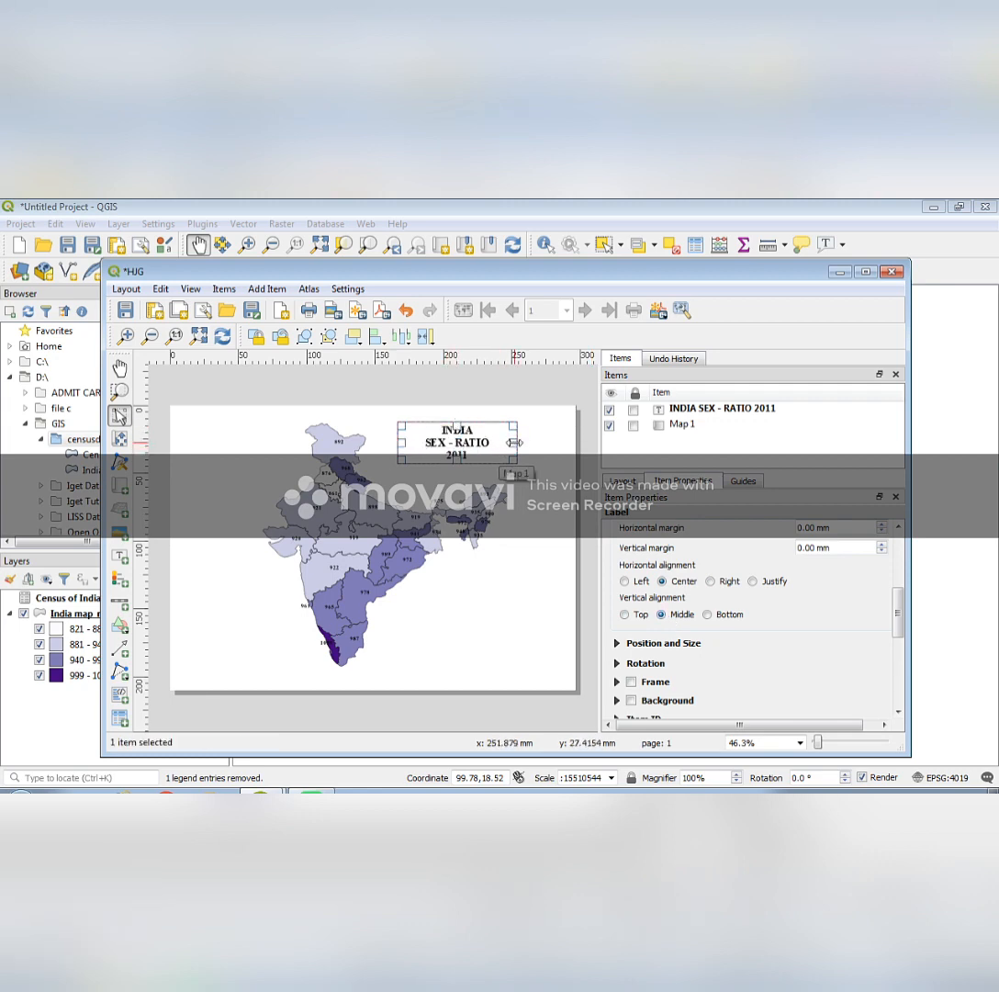
{"action": "left_click_drag", "start_coordinate": [516, 443], "coordinate": [482, 468]}
{"action": "left_click", "coordinate": [555, 600]}
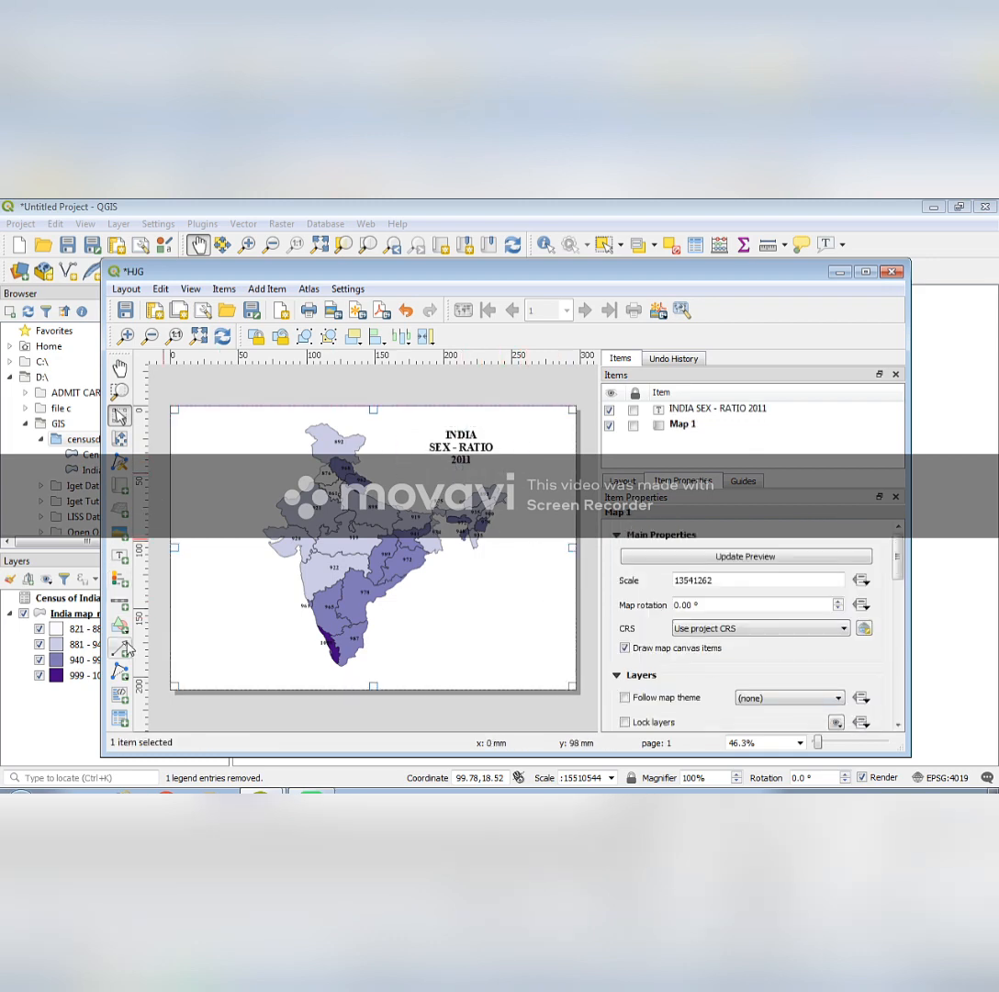
Step: Add a picture item just southeast of the title and assign it the solid arrowhead north arrow from the SVG images
{"action": "left_click", "coordinate": [119, 647]}
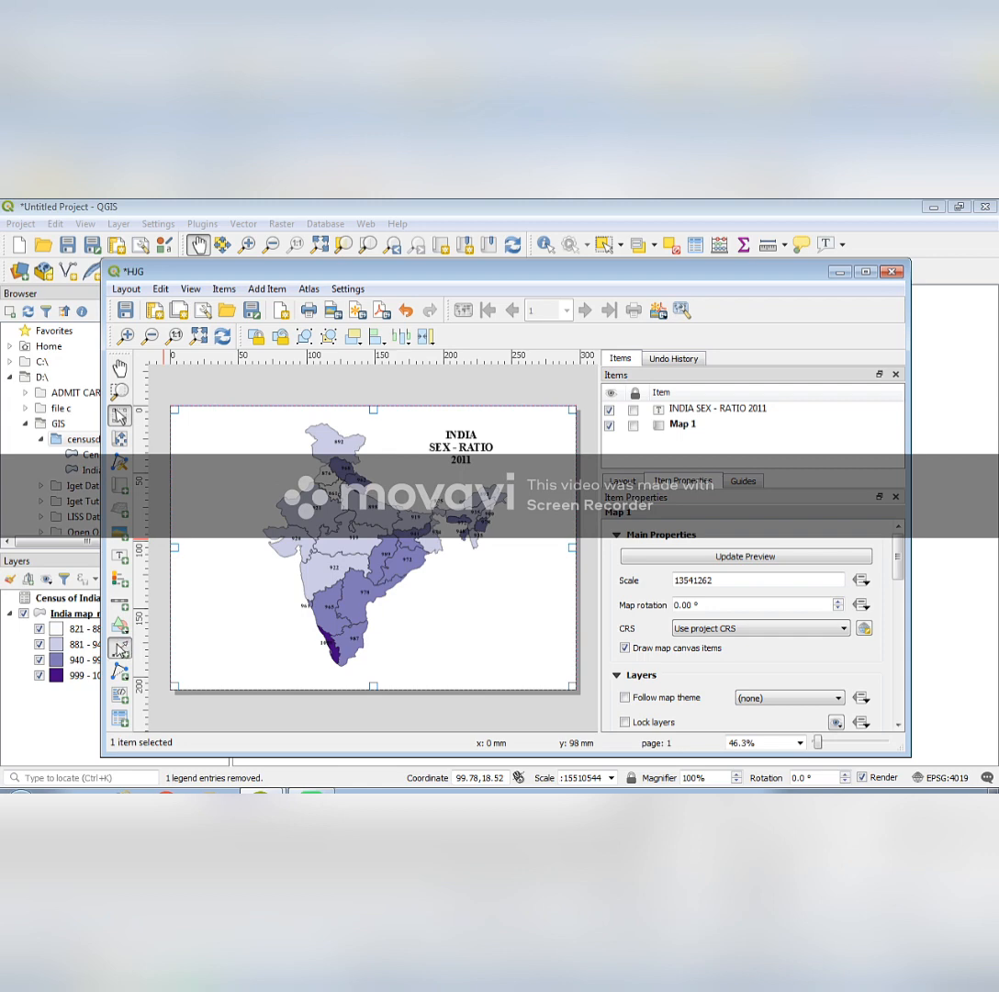
{"action": "left_click", "coordinate": [544, 473]}
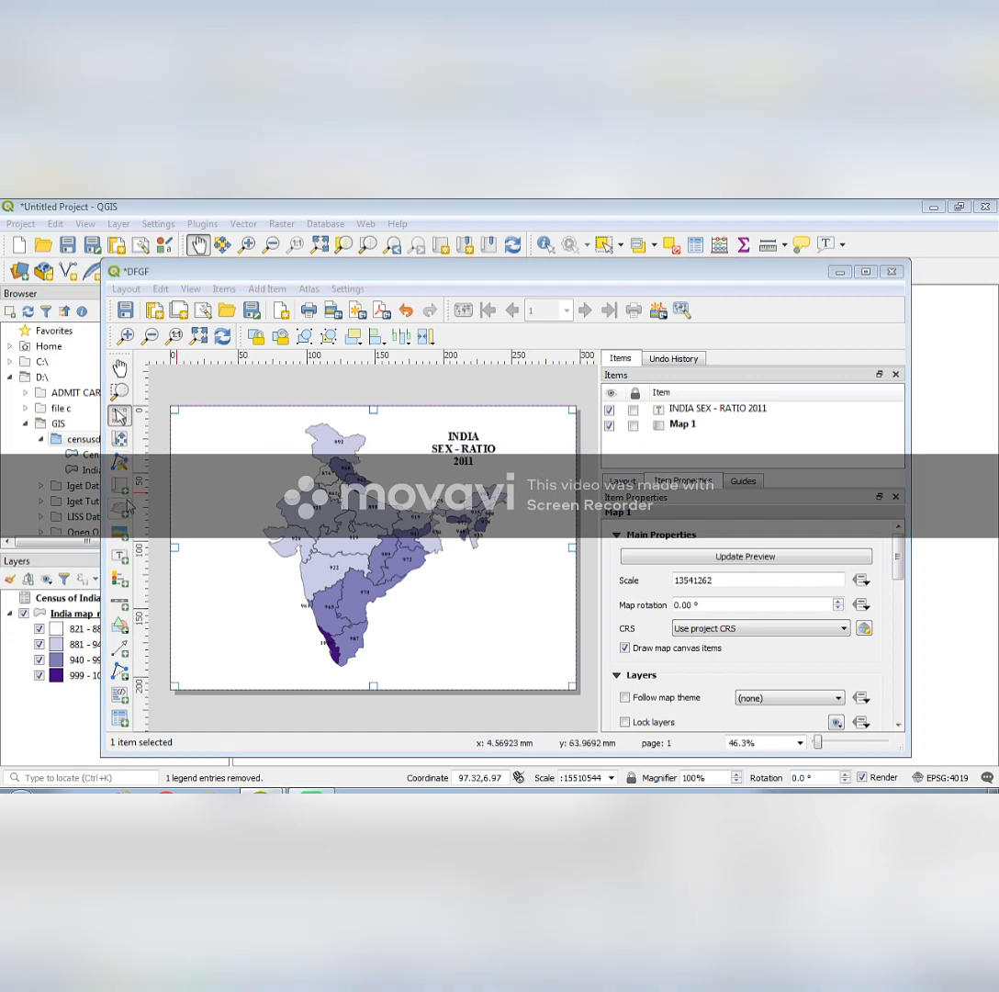
{"action": "left_click", "coordinate": [120, 538]}
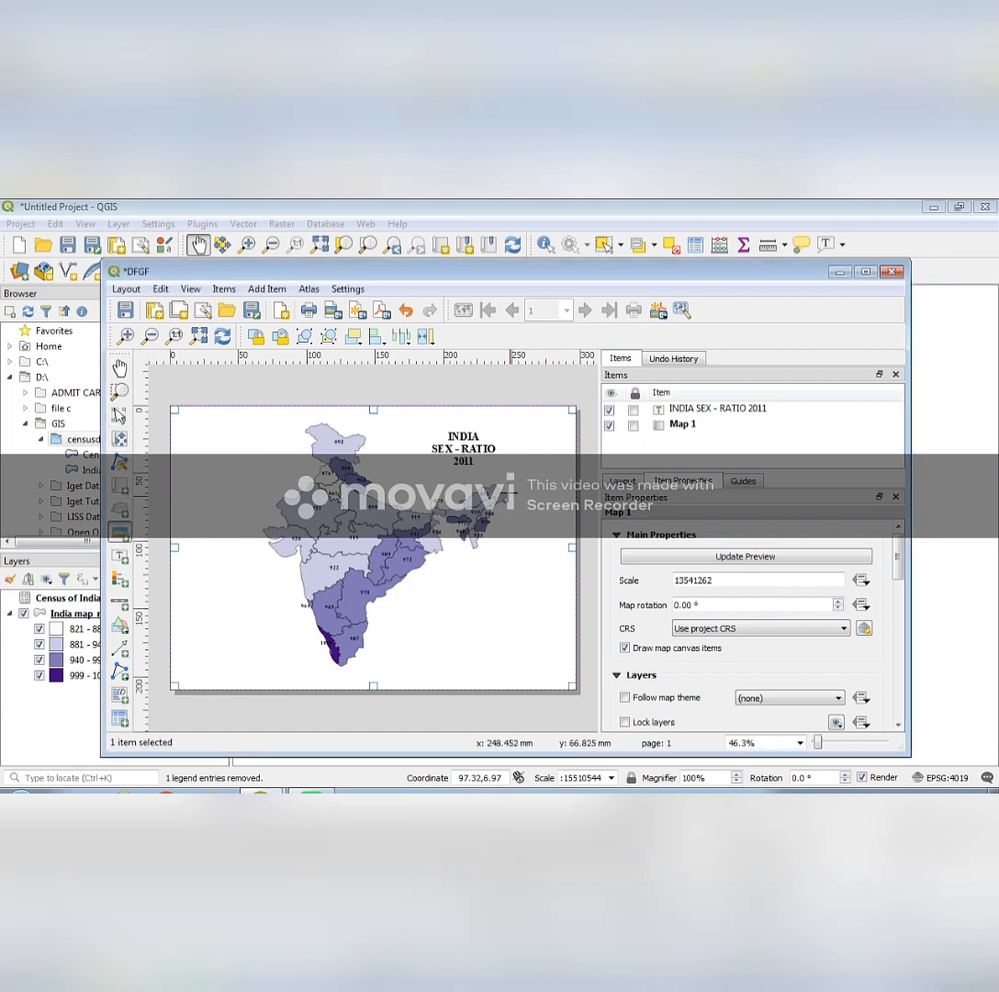
{"action": "left_click_drag", "start_coordinate": [526, 450], "coordinate": [558, 475]}
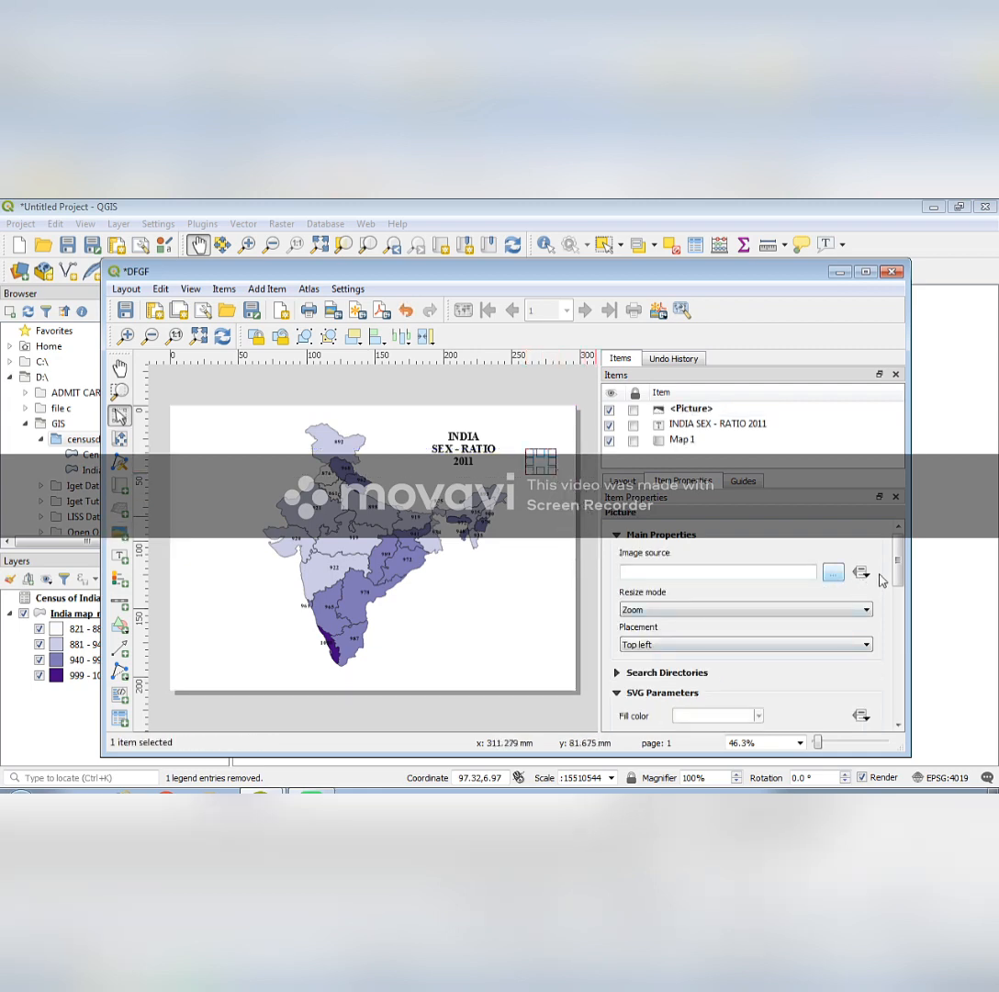
{"action": "left_click_drag", "start_coordinate": [899, 566], "coordinate": [899, 584]}
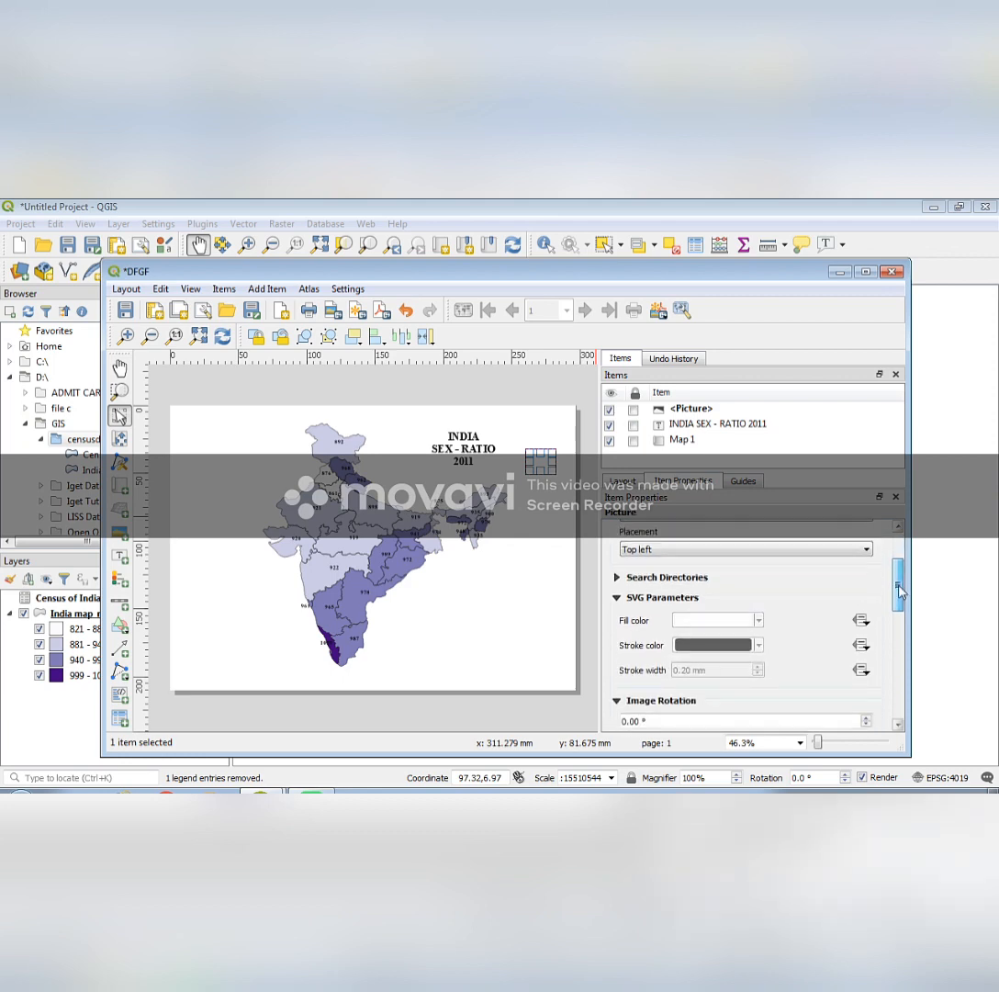
{"action": "left_click", "coordinate": [617, 577]}
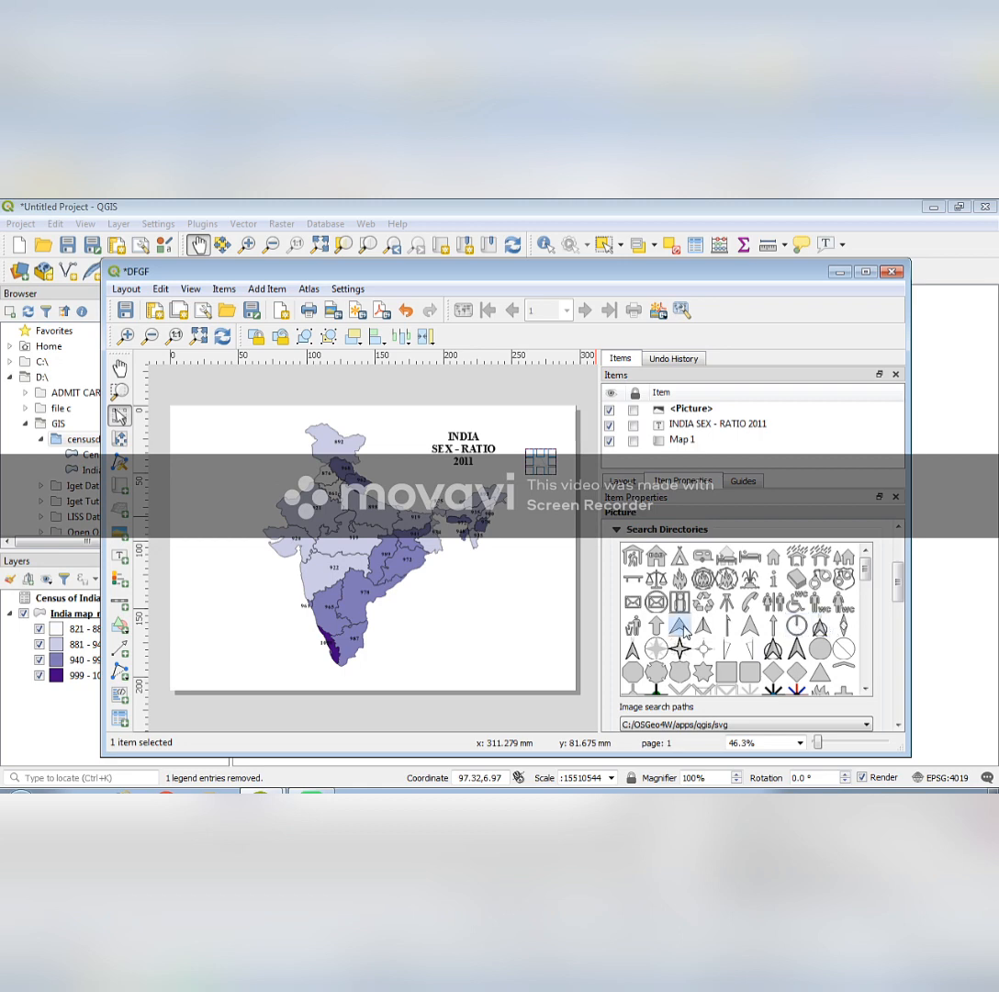
{"action": "left_click", "coordinate": [679, 628]}
Step: Set the north arrow's fill color to black and enlarge its frame slightly from the lower-left corner
{"action": "left_click_drag", "start_coordinate": [897, 590], "coordinate": [900, 627]}
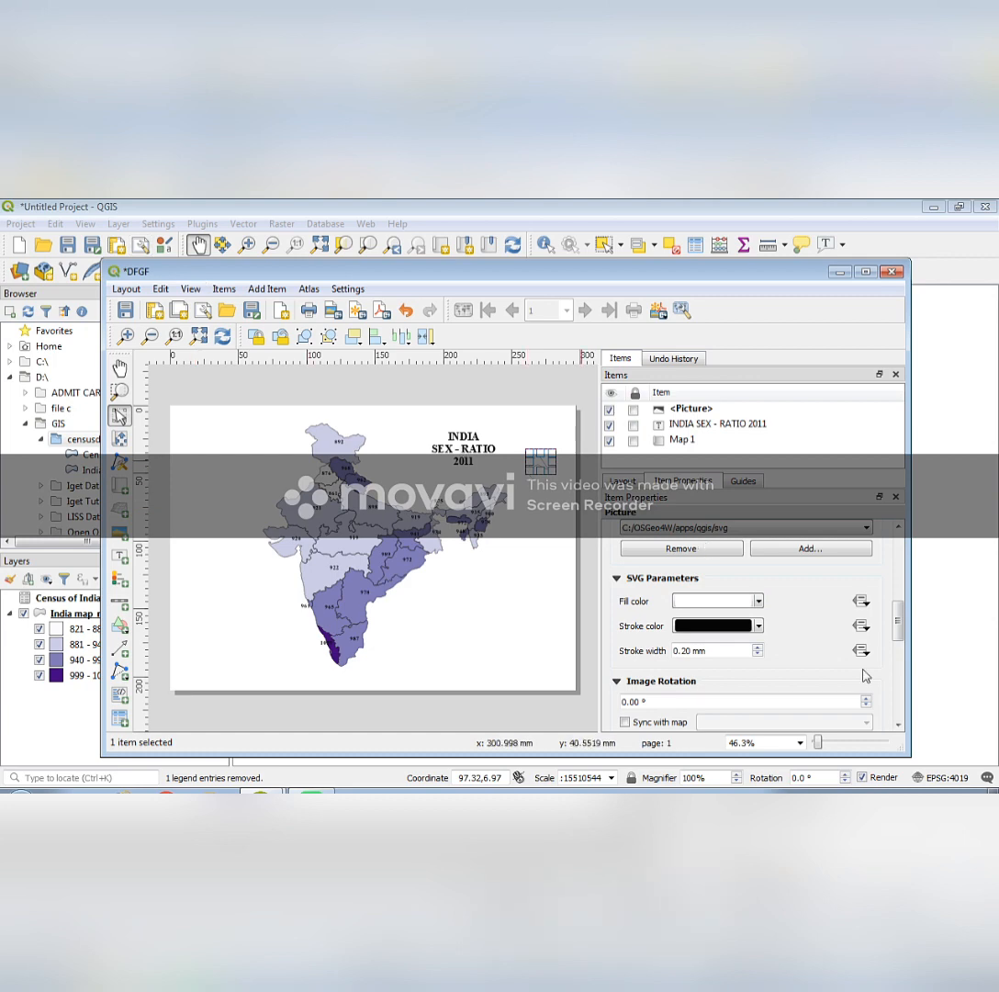
{"action": "left_click", "coordinate": [756, 602]}
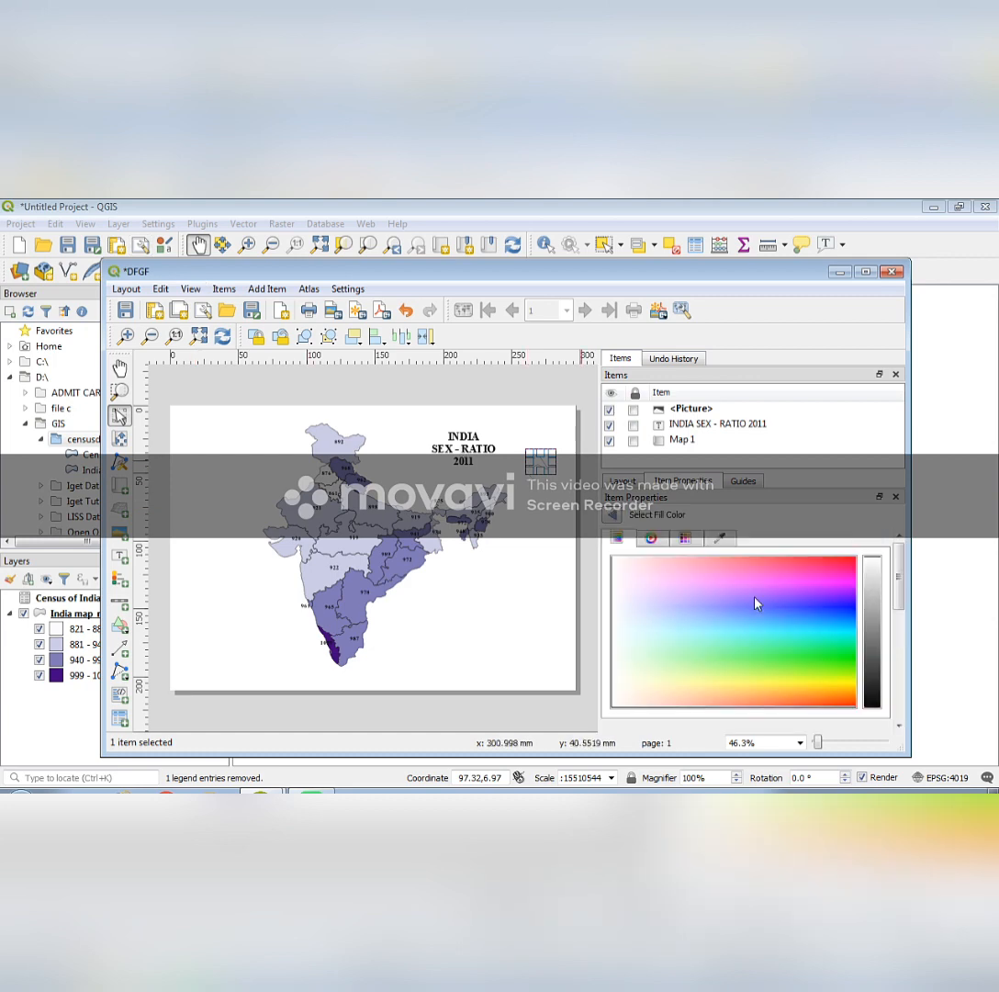
{"action": "left_click", "coordinate": [873, 705]}
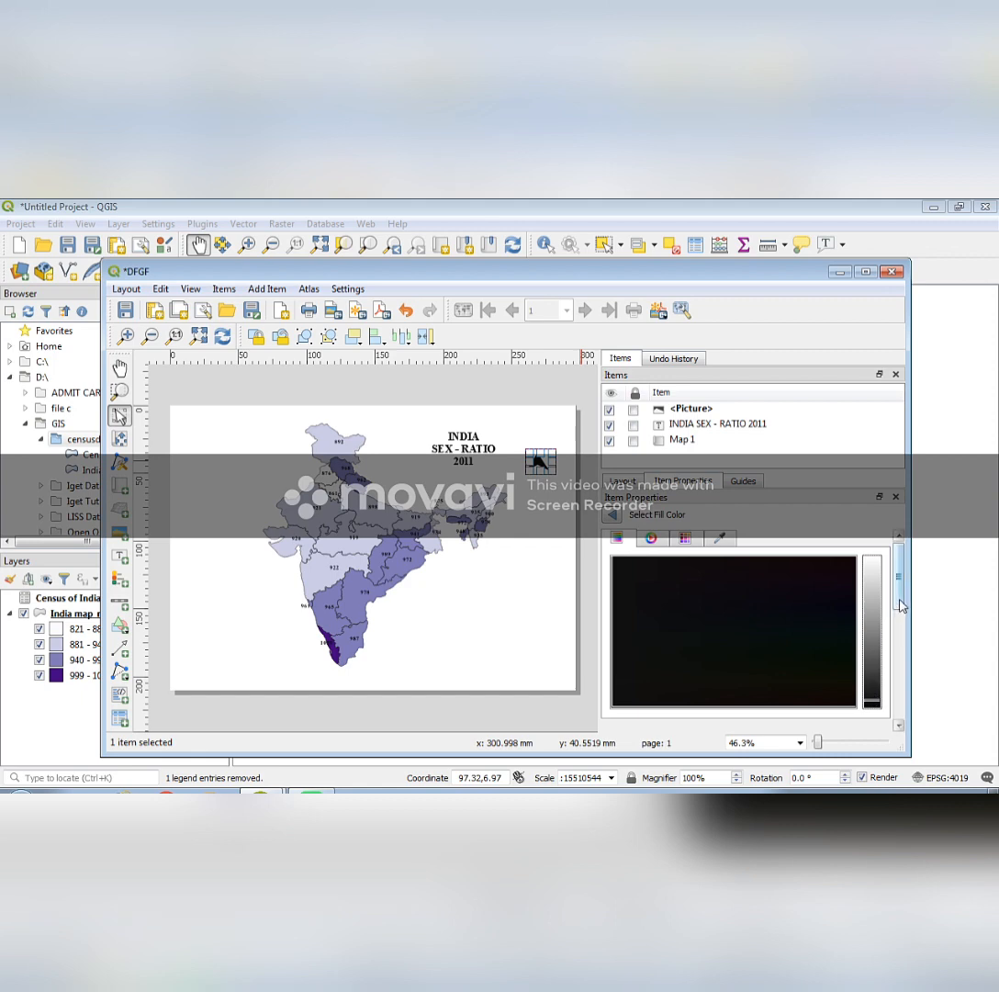
{"action": "left_click_drag", "start_coordinate": [901, 605], "coordinate": [886, 578]}
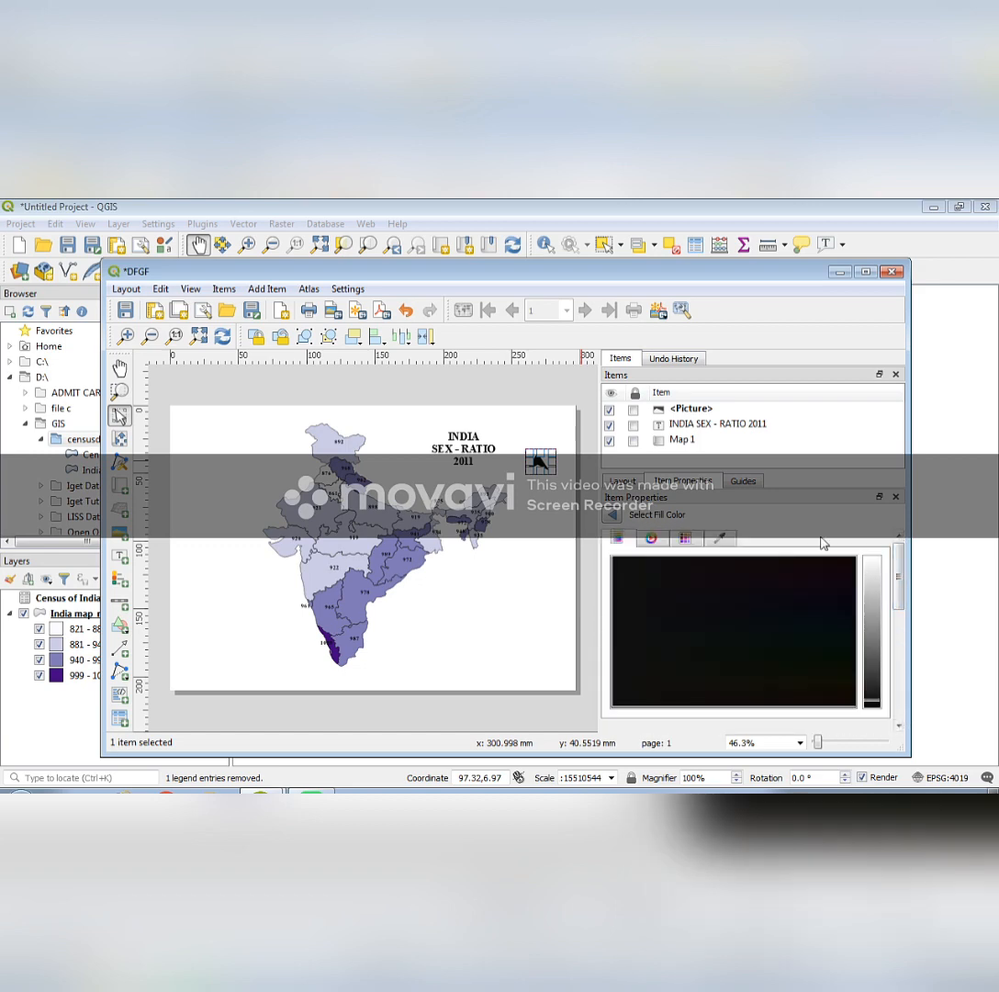
{"action": "left_click", "coordinate": [717, 540]}
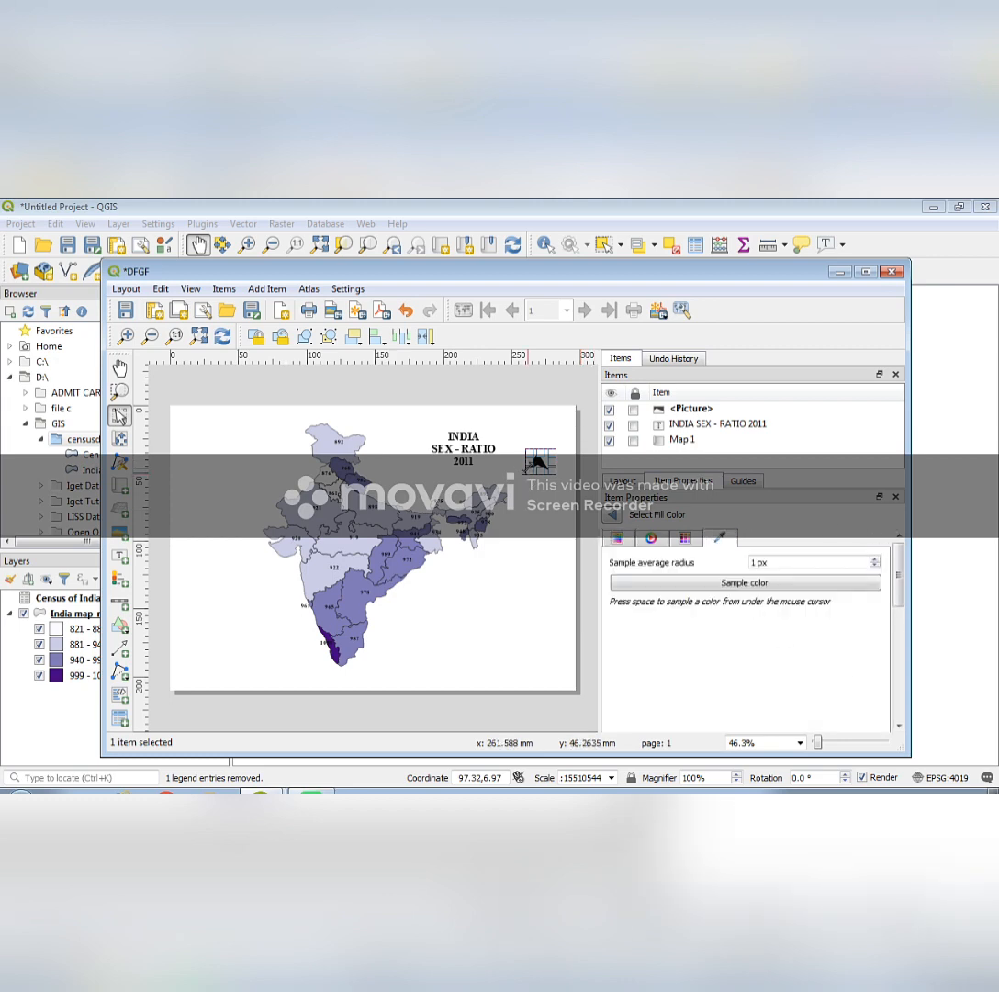
{"action": "left_click_drag", "start_coordinate": [527, 474], "coordinate": [524, 478]}
{"action": "left_click", "coordinate": [514, 617]}
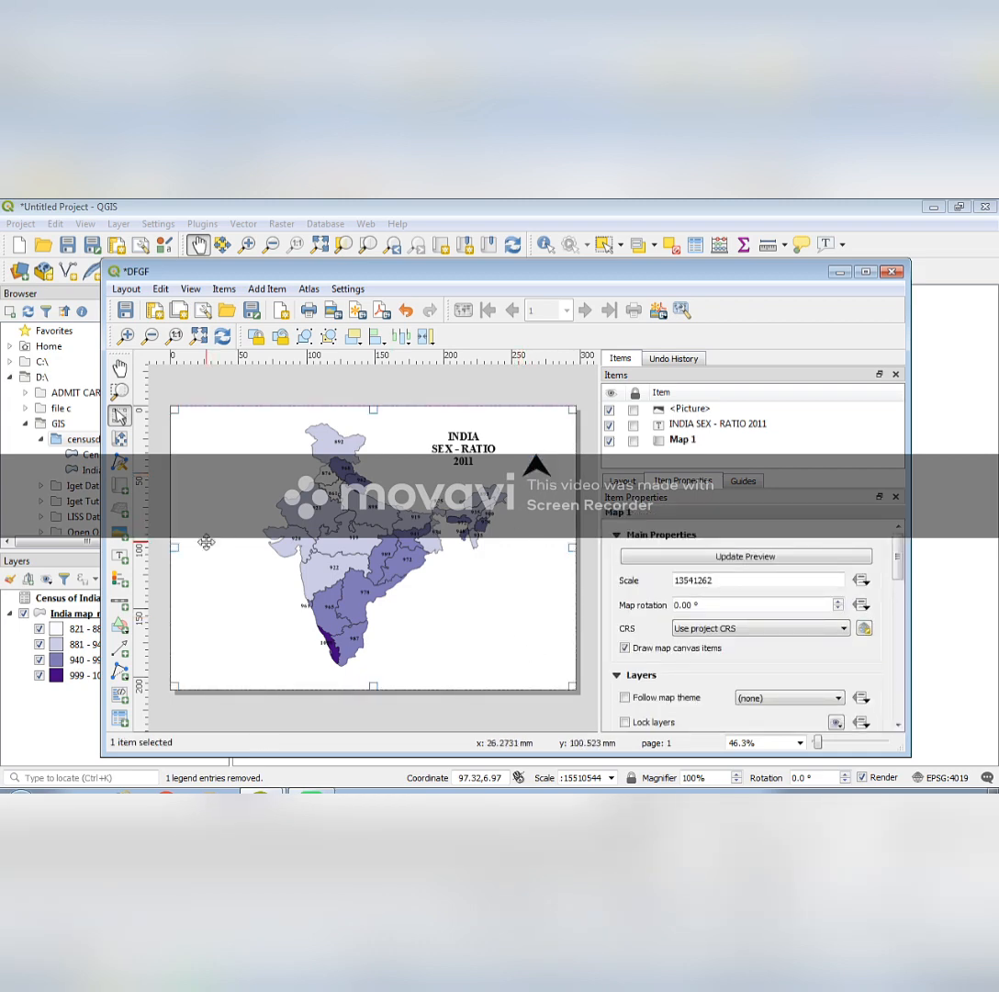
Step: Add a scale bar southeast of the map in kilometers, with label unit multiplier 5 and 3 right segments
{"action": "left_click", "coordinate": [121, 606]}
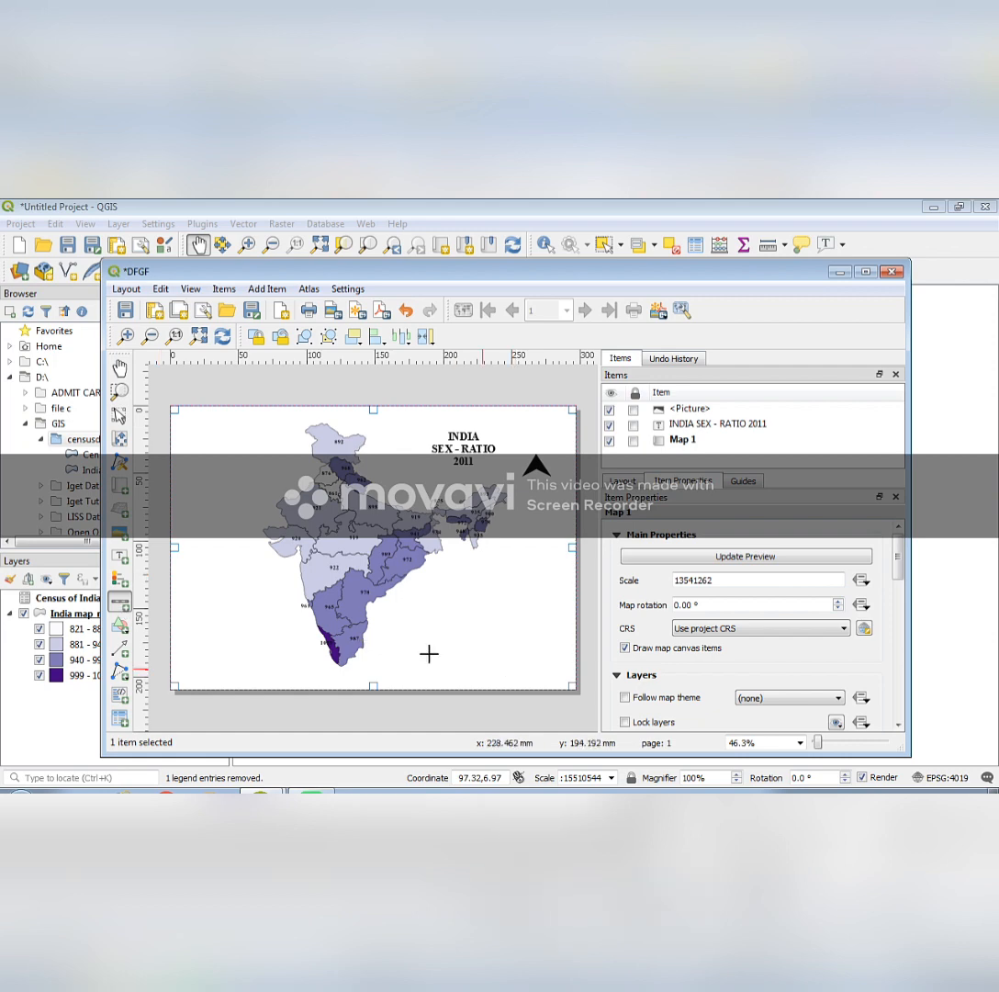
{"action": "left_click_drag", "start_coordinate": [409, 642], "coordinate": [496, 654]}
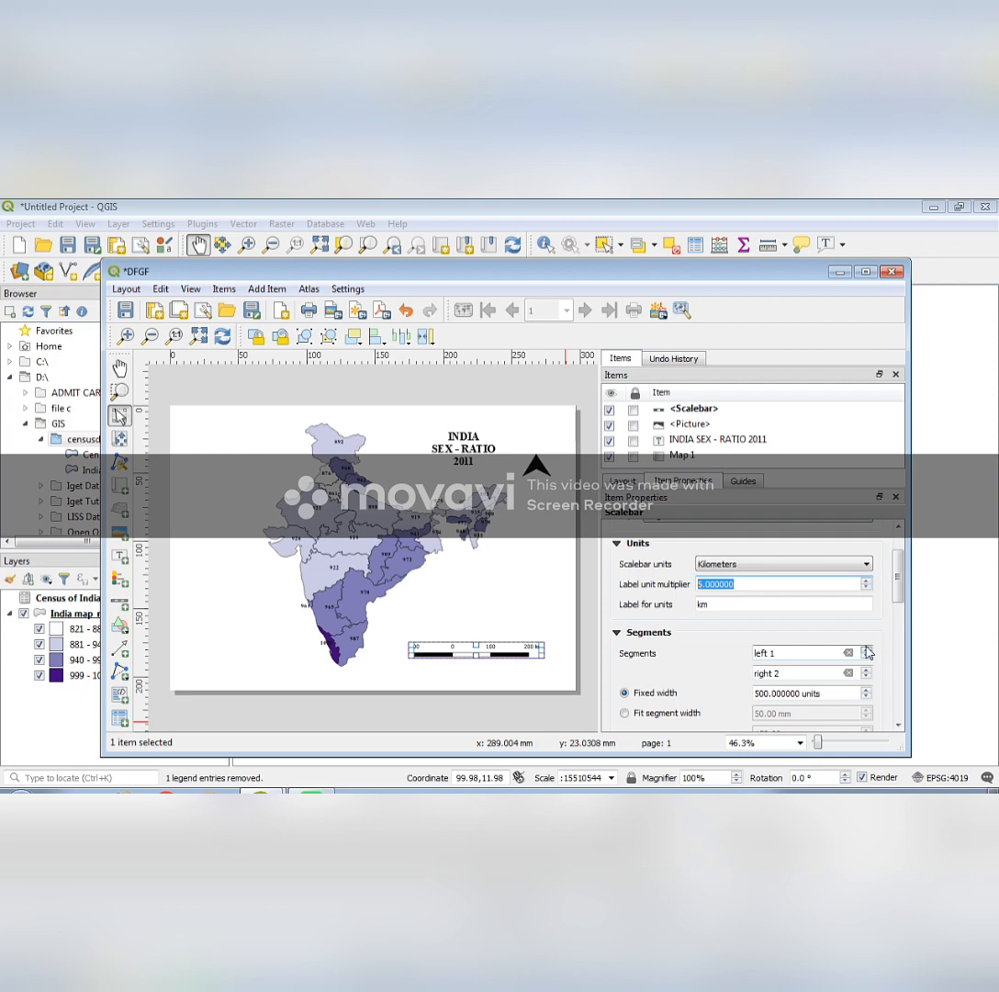
{"action": "left_click", "coordinate": [866, 671]}
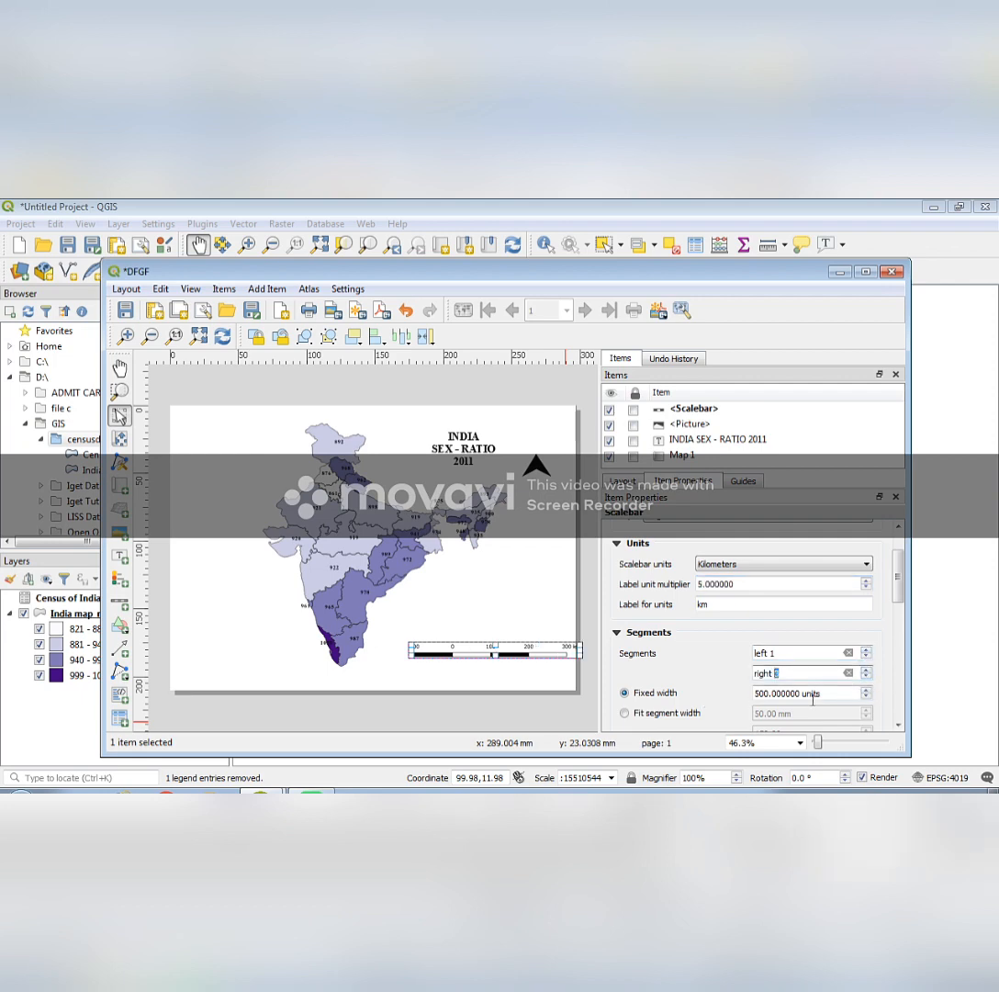
Step: Change the scale bar's font to Times New Roman
{"action": "left_click_drag", "start_coordinate": [898, 588], "coordinate": [903, 650]}
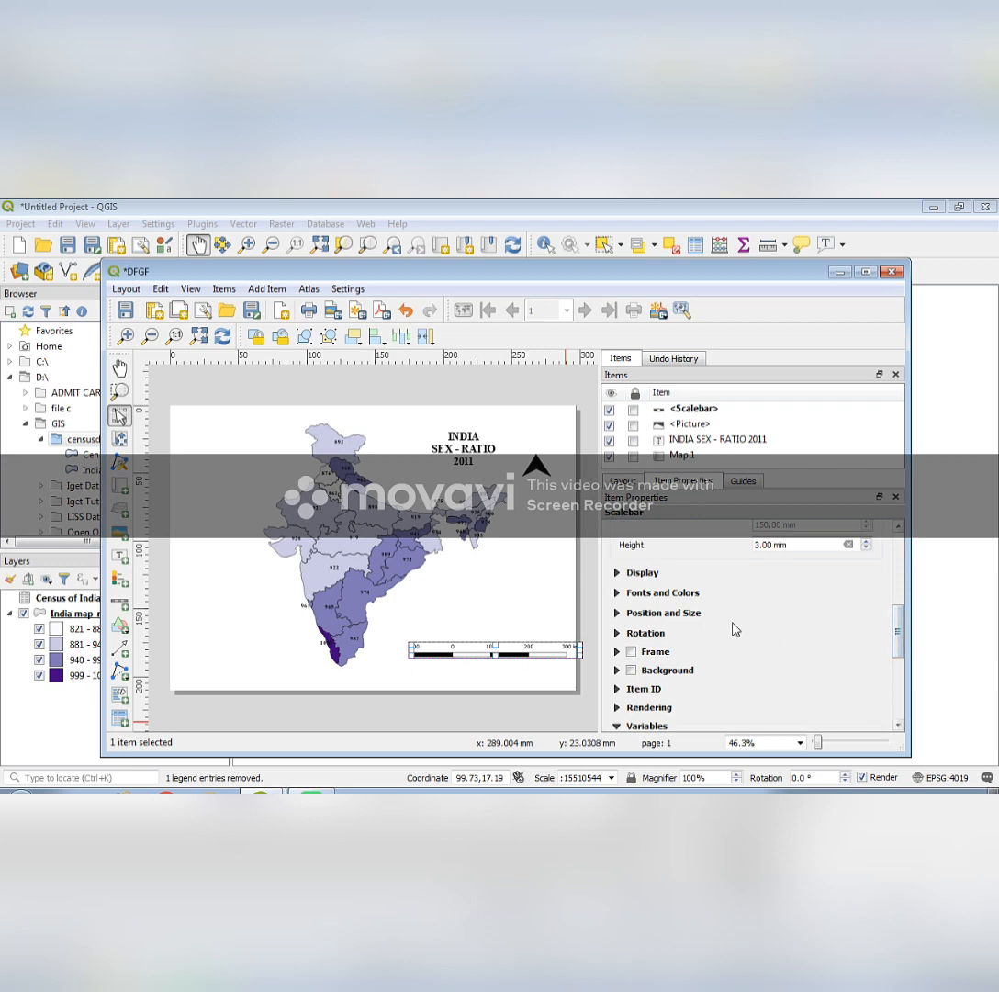
{"action": "left_click", "coordinate": [692, 593]}
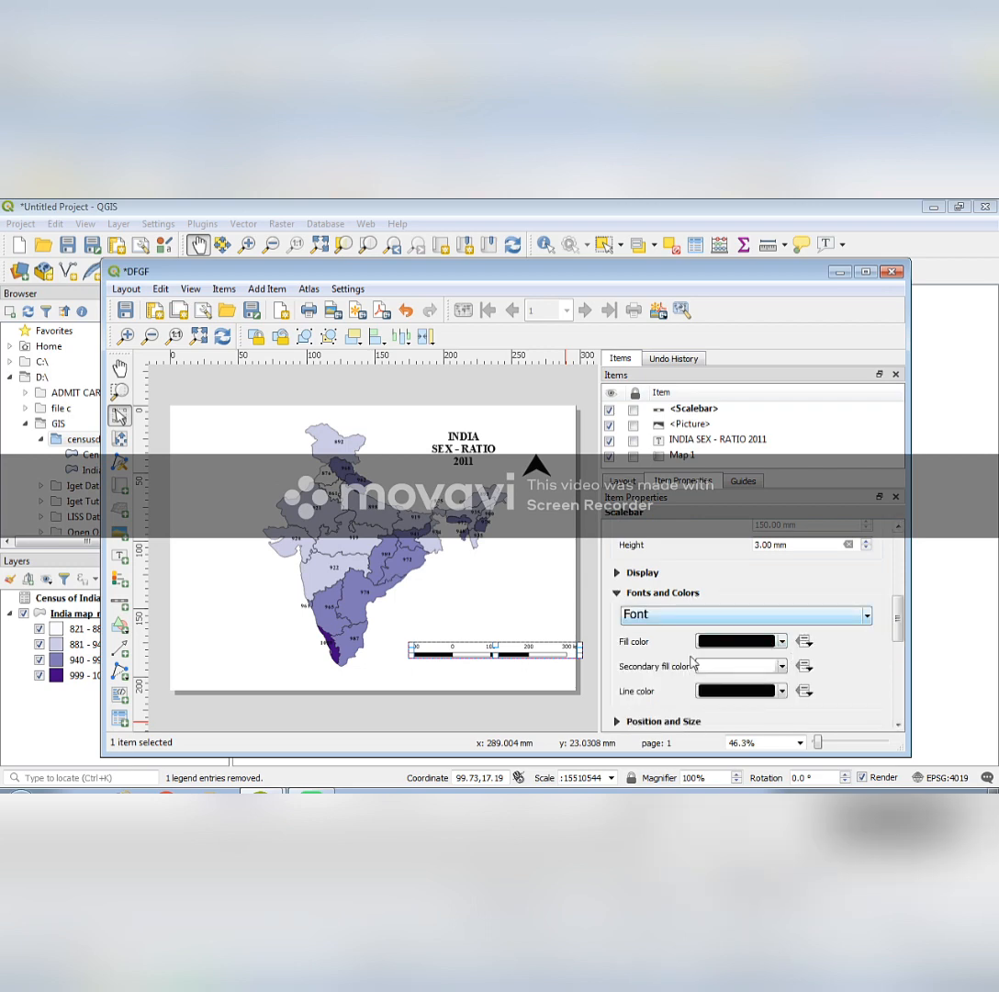
{"action": "left_click", "coordinate": [698, 615]}
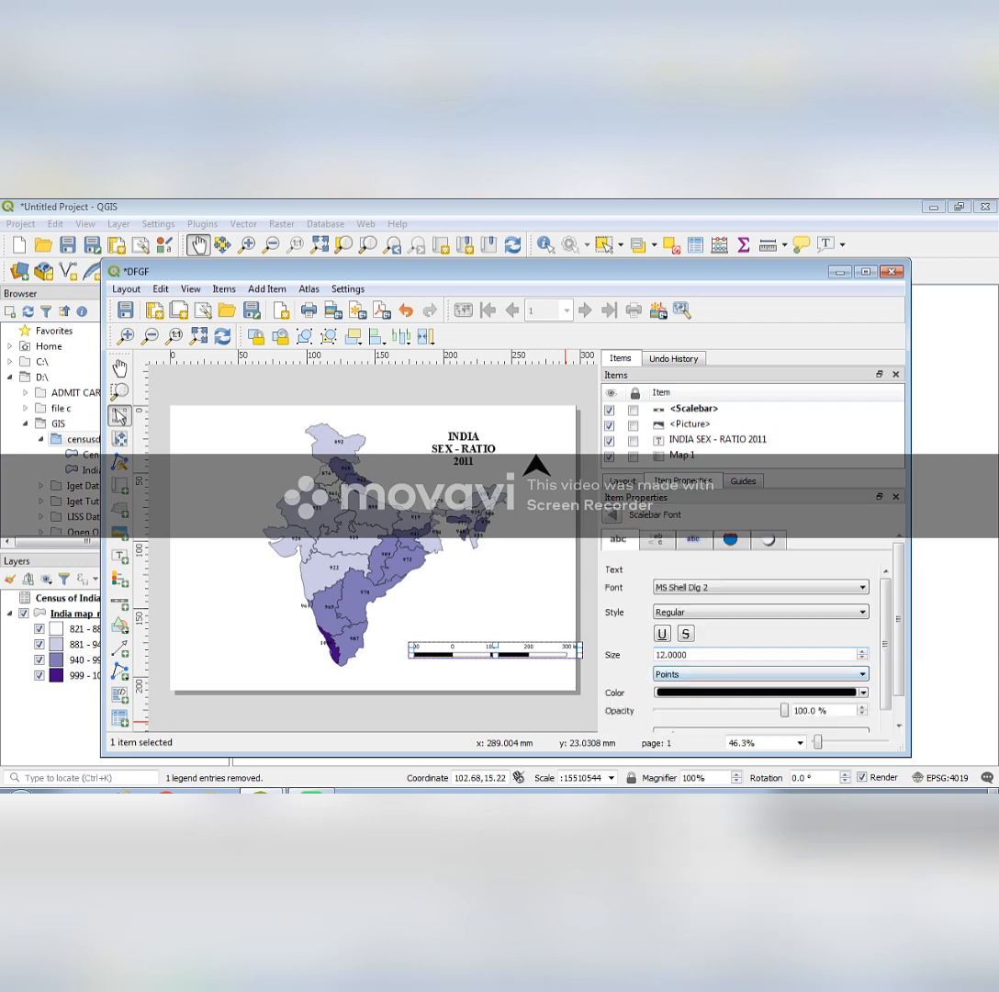
{"action": "left_click", "coordinate": [779, 592]}
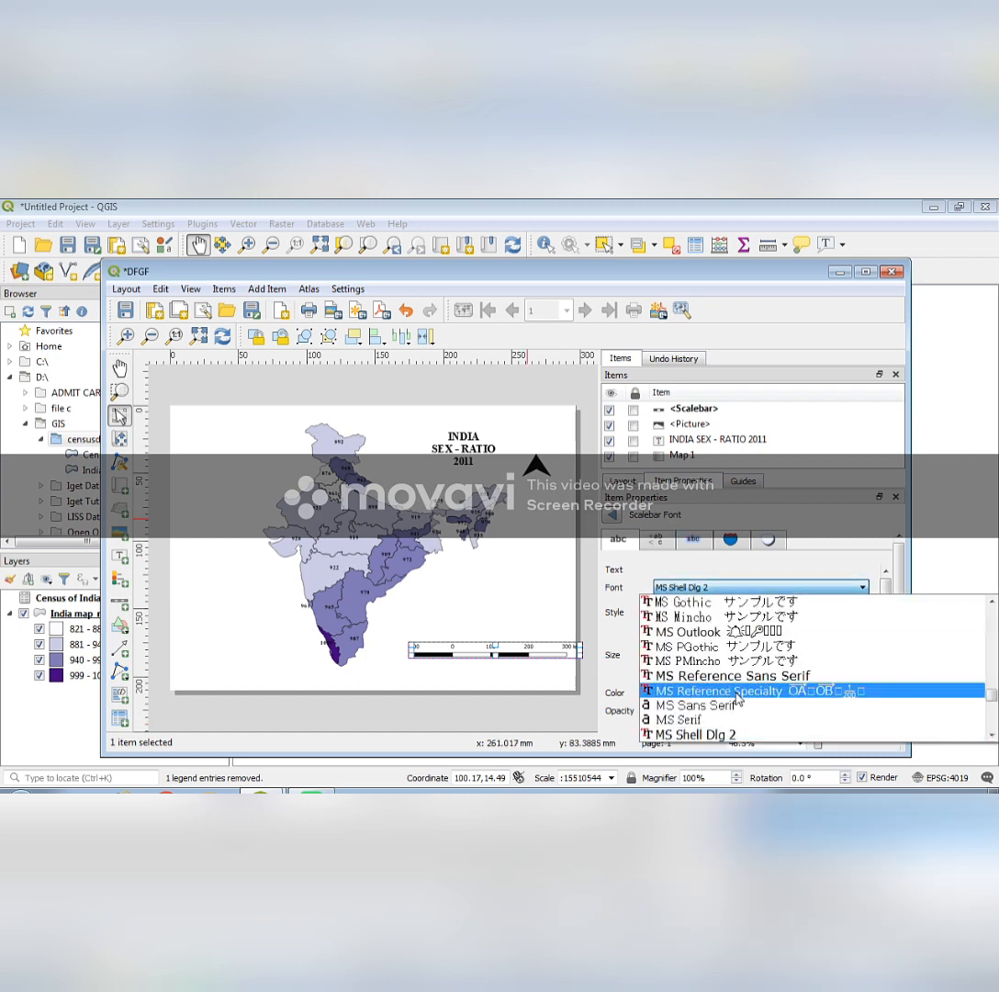
{"action": "scroll", "coordinate": [737, 700], "scroll_direction": "down", "scroll_amount": 11}
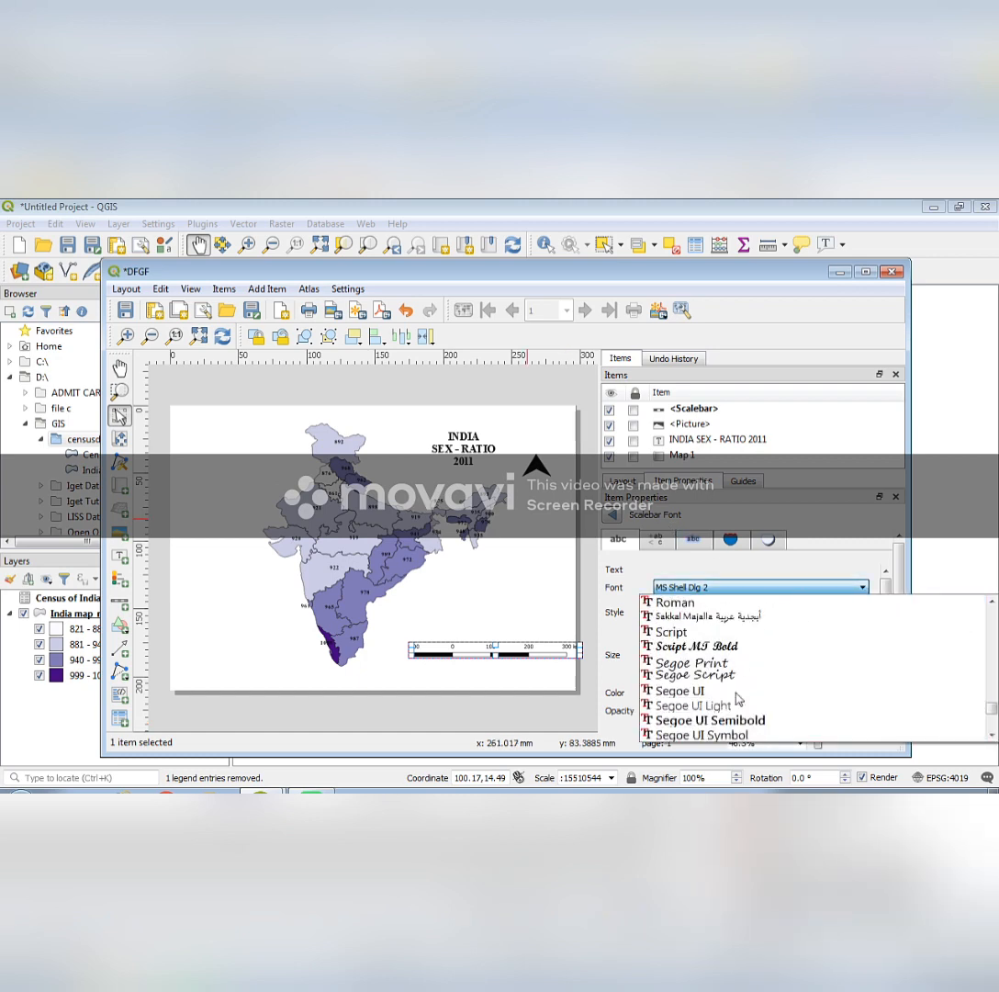
{"action": "scroll", "coordinate": [738, 700], "scroll_direction": "down", "scroll_amount": 6}
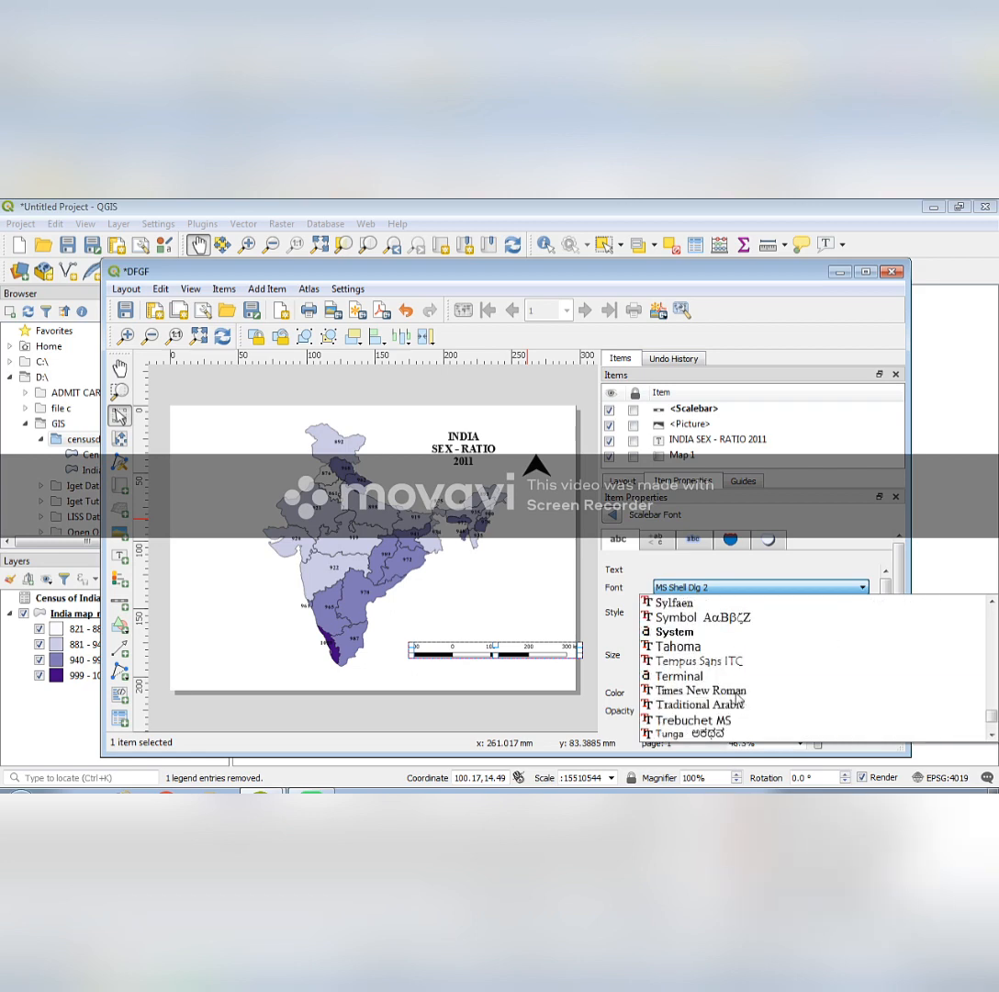
{"action": "left_click", "coordinate": [736, 694]}
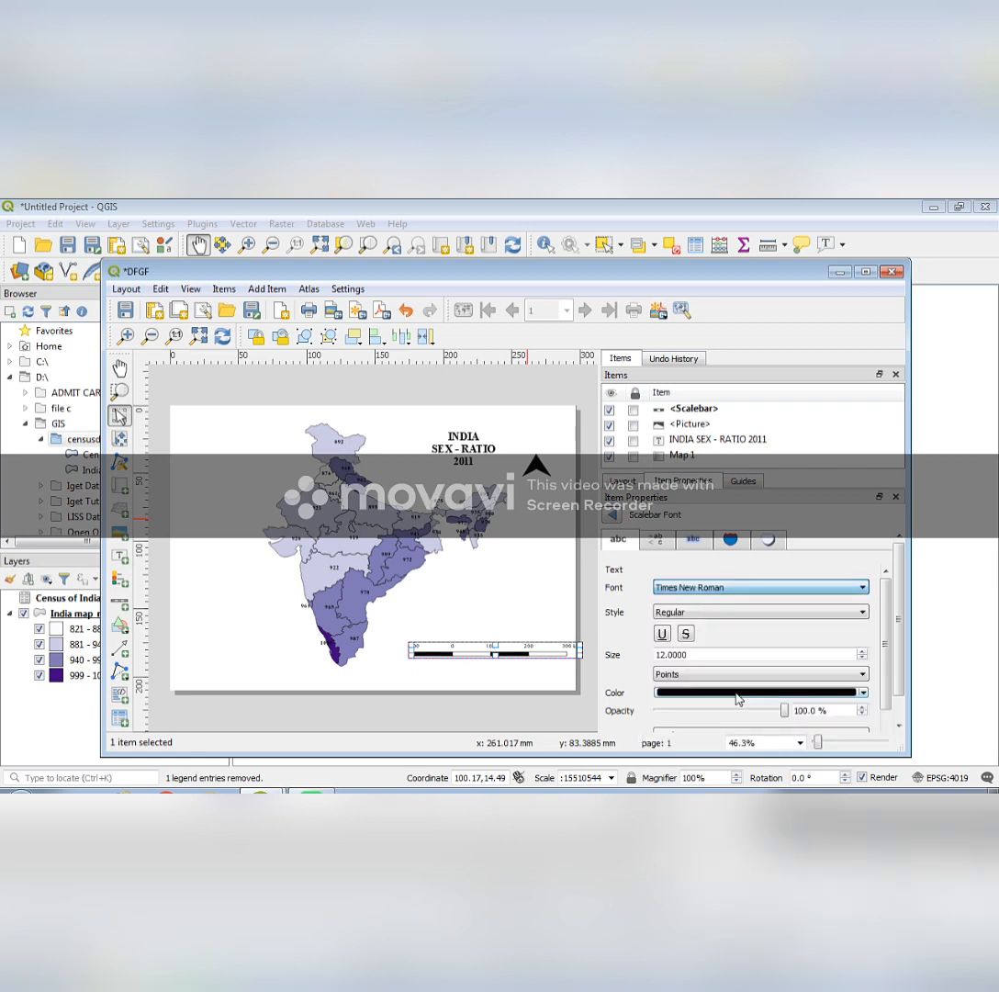
Step: Make the scale bar's text Bold at size 16 and move the bar down and left so it fits within the page
{"action": "left_click", "coordinate": [778, 621]}
{"action": "left_click", "coordinate": [752, 652]}
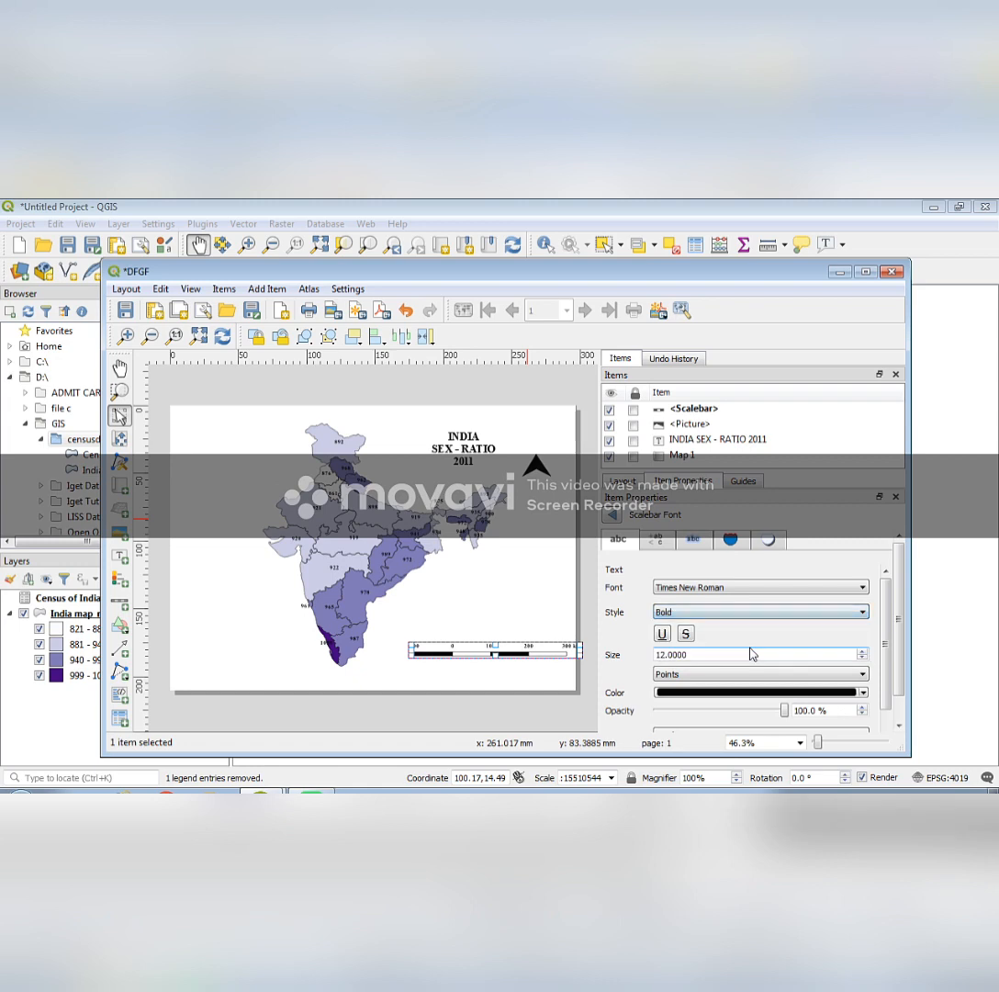
{"action": "left_click", "coordinate": [862, 651]}
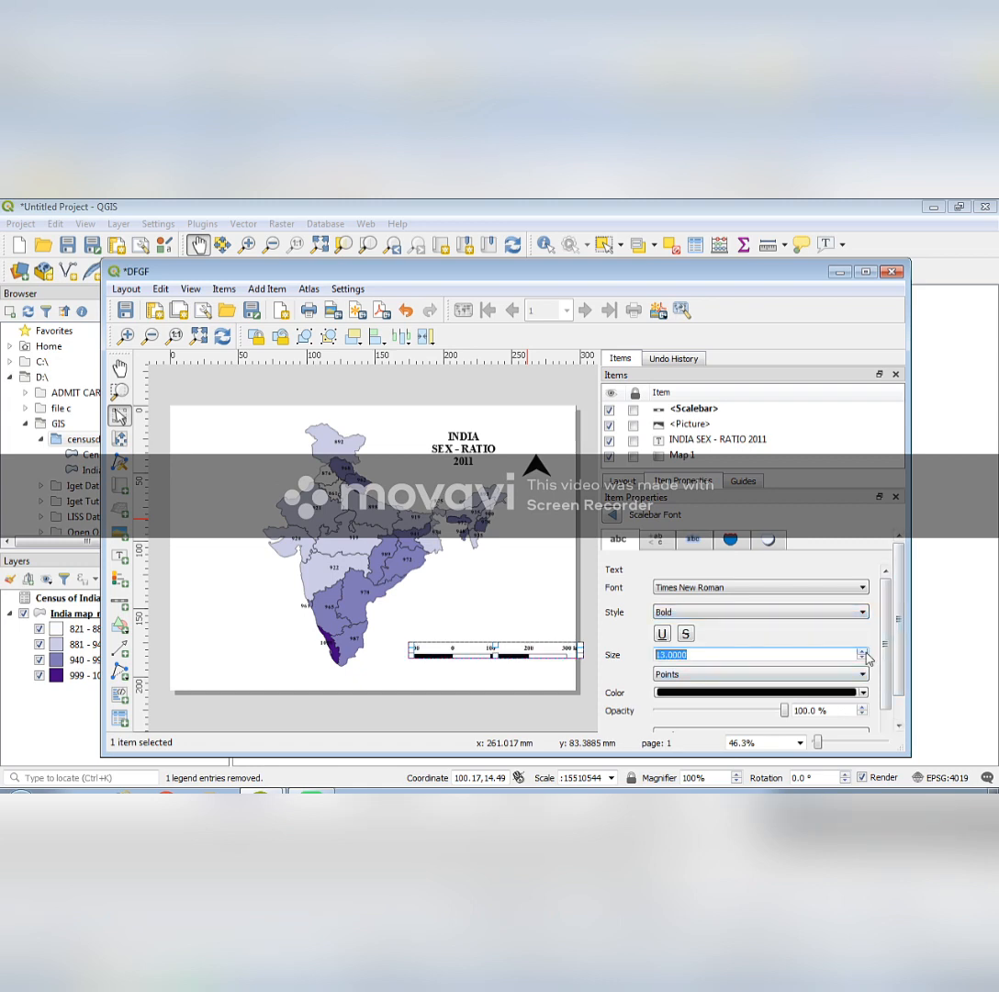
{"action": "left_click", "coordinate": [864, 651]}
{"action": "left_click", "coordinate": [863, 651]}
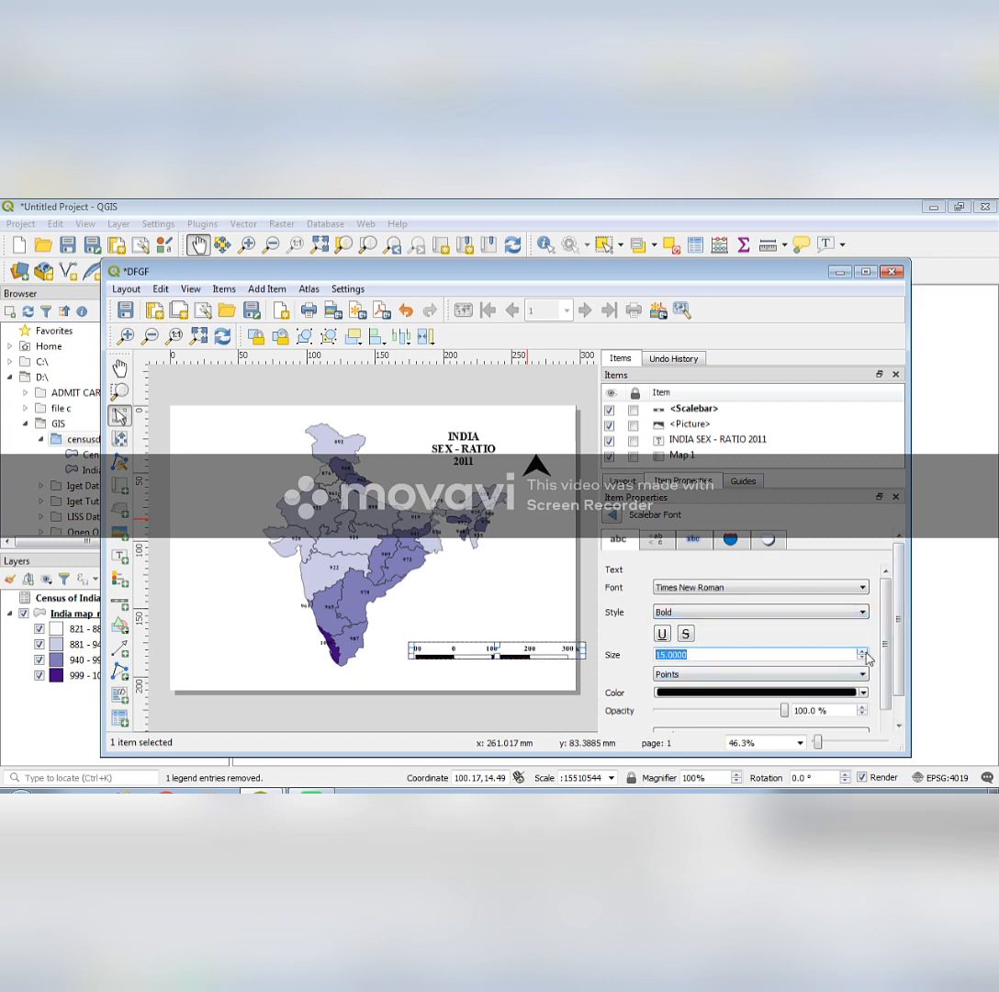
{"action": "left_click", "coordinate": [863, 652]}
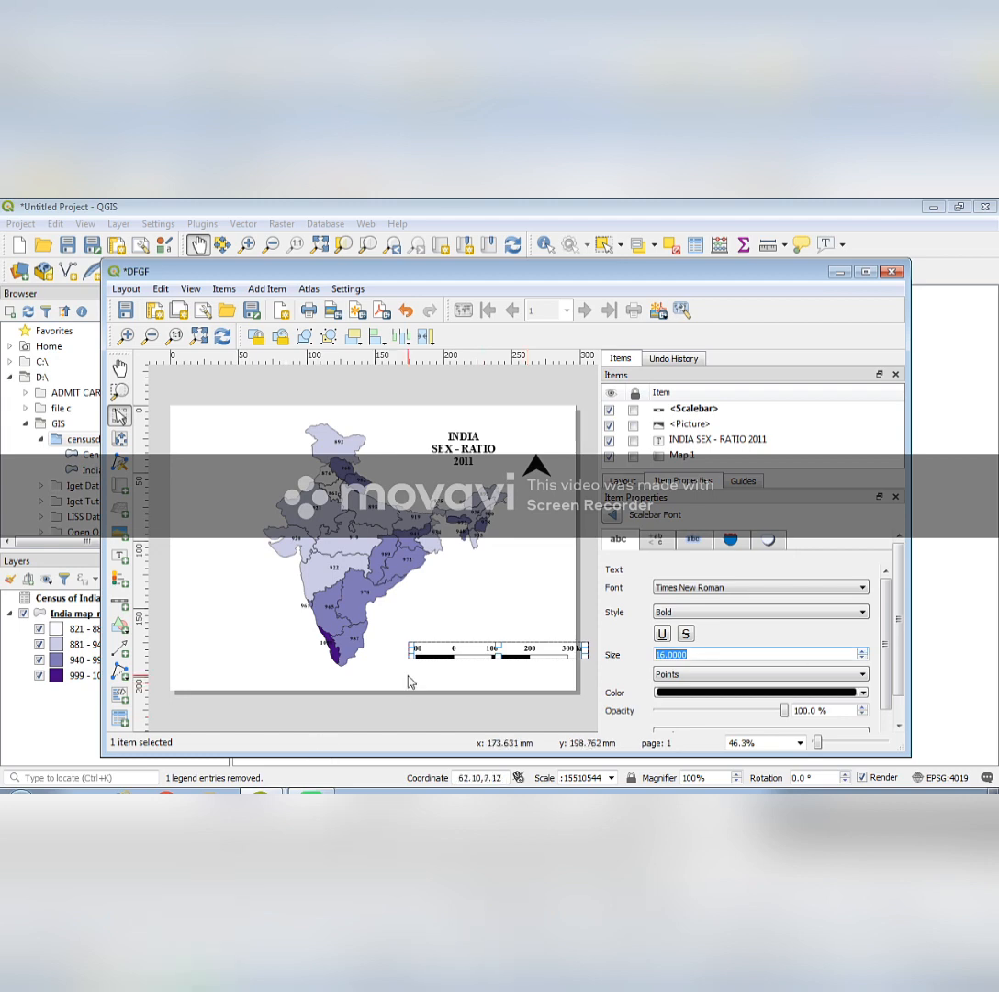
{"action": "left_click_drag", "start_coordinate": [424, 649], "coordinate": [401, 663]}
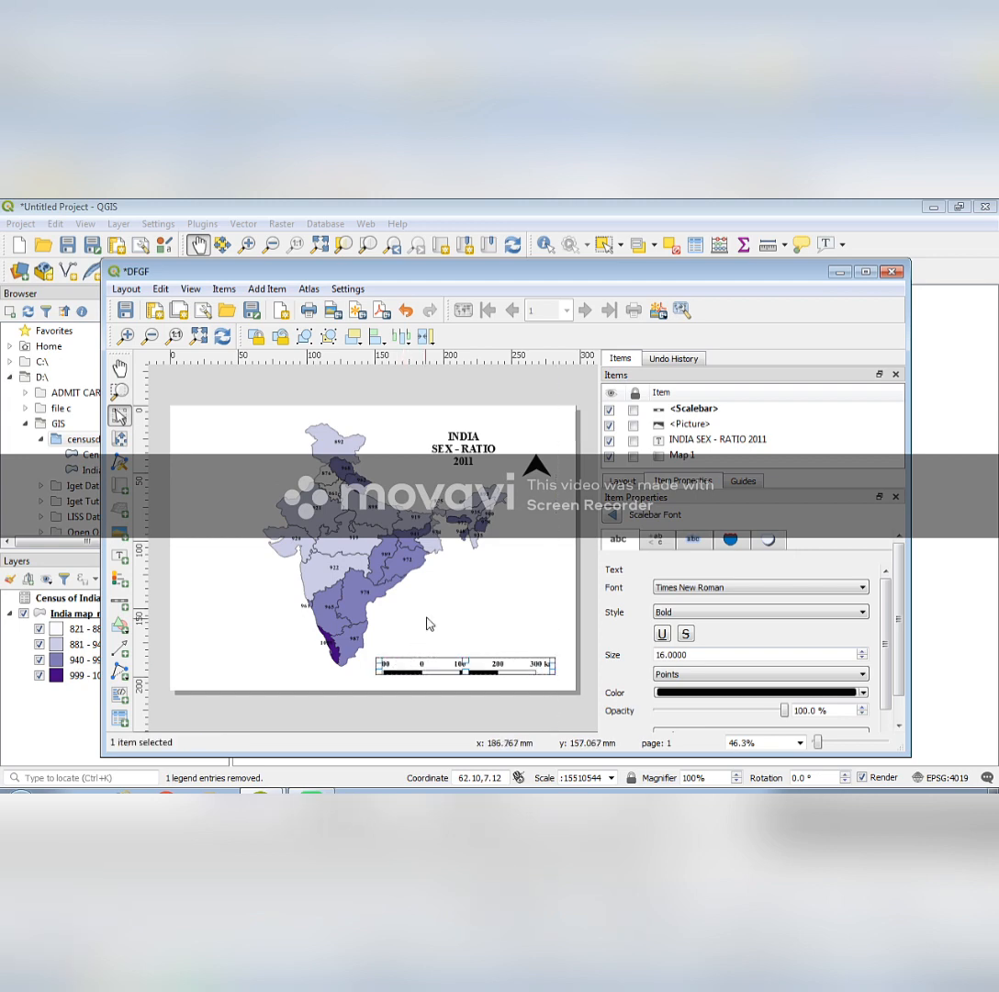
{"action": "left_click", "coordinate": [464, 600]}
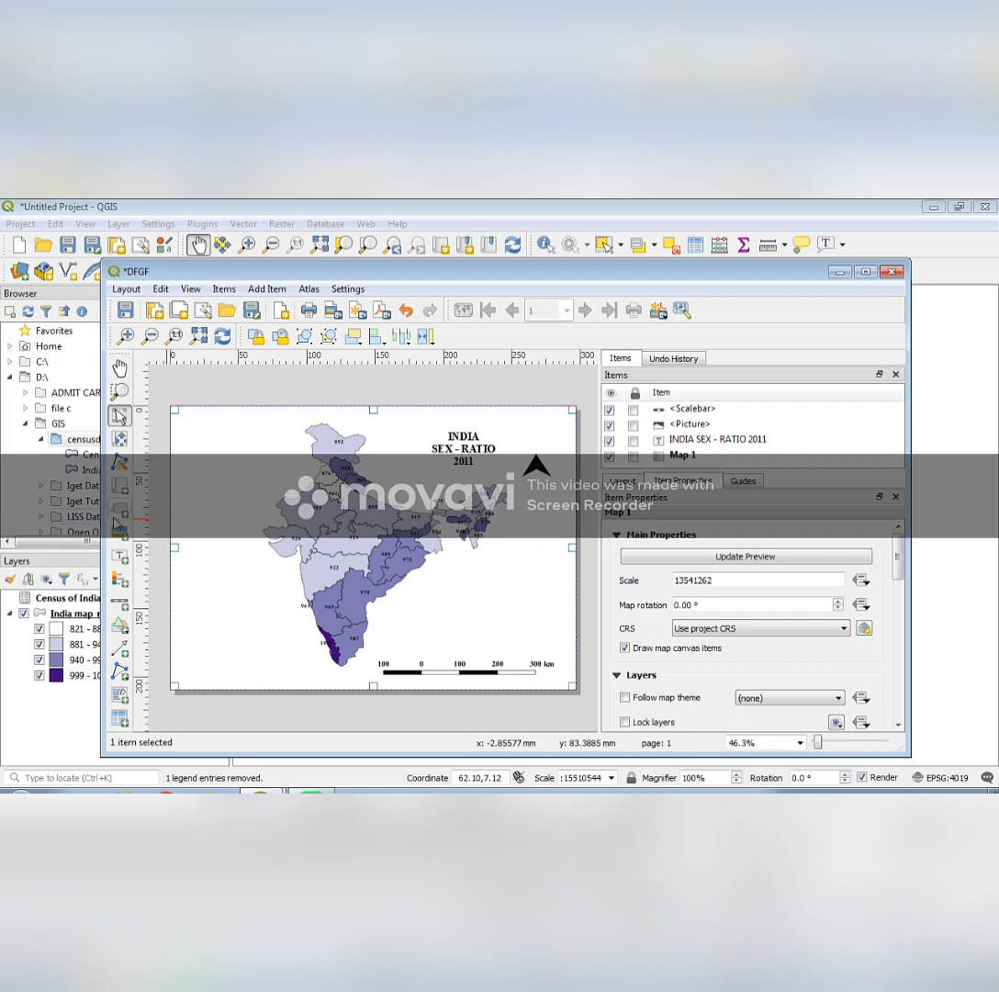
Step: Add a legend above the scale bar at about x 209 mm, y 123 mm, and widen its frame to the right
{"action": "left_click", "coordinate": [117, 585]}
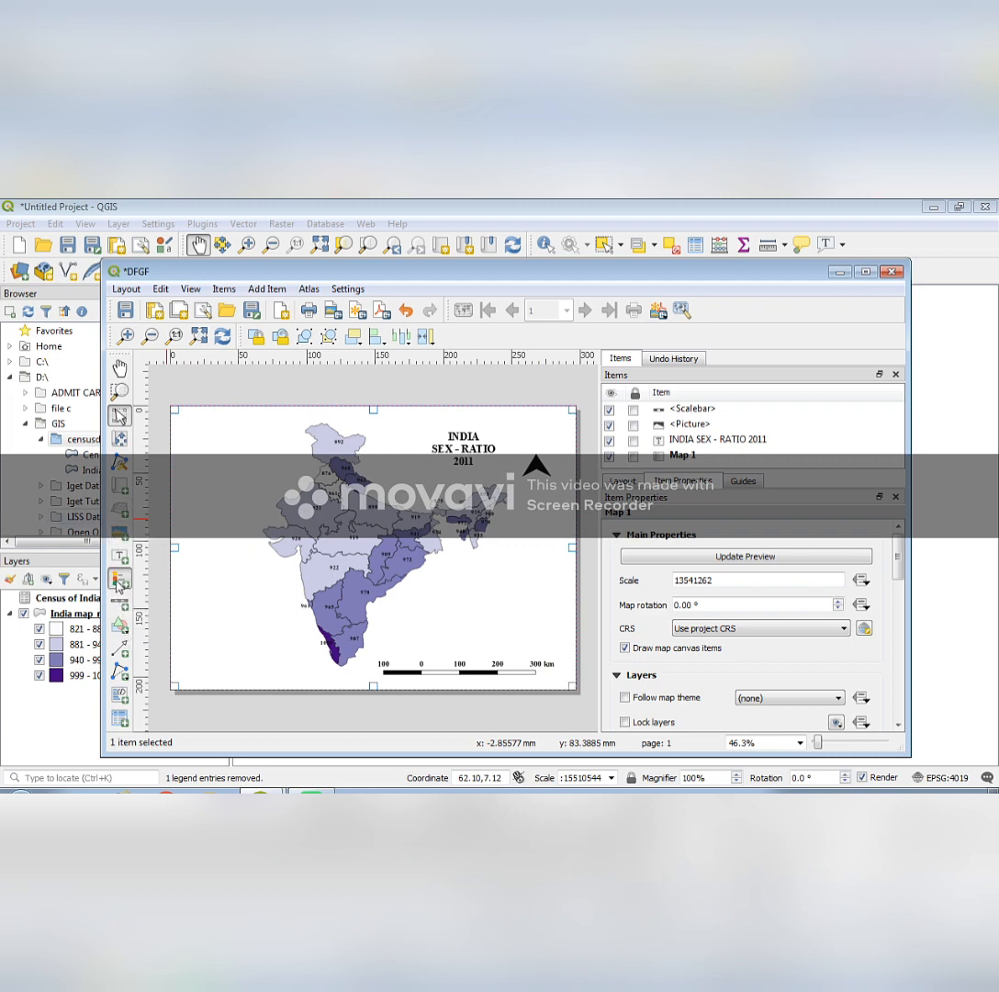
{"action": "left_click", "coordinate": [462, 581]}
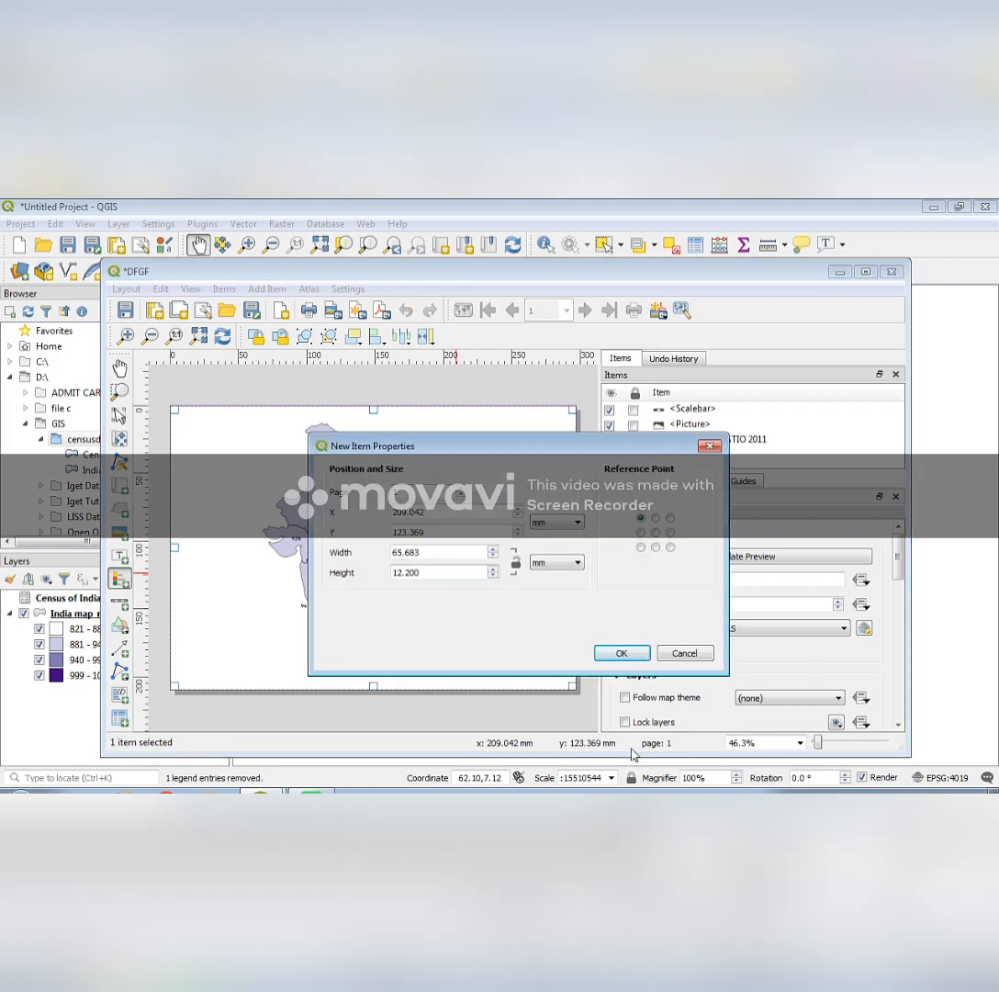
{"action": "left_click", "coordinate": [613, 654]}
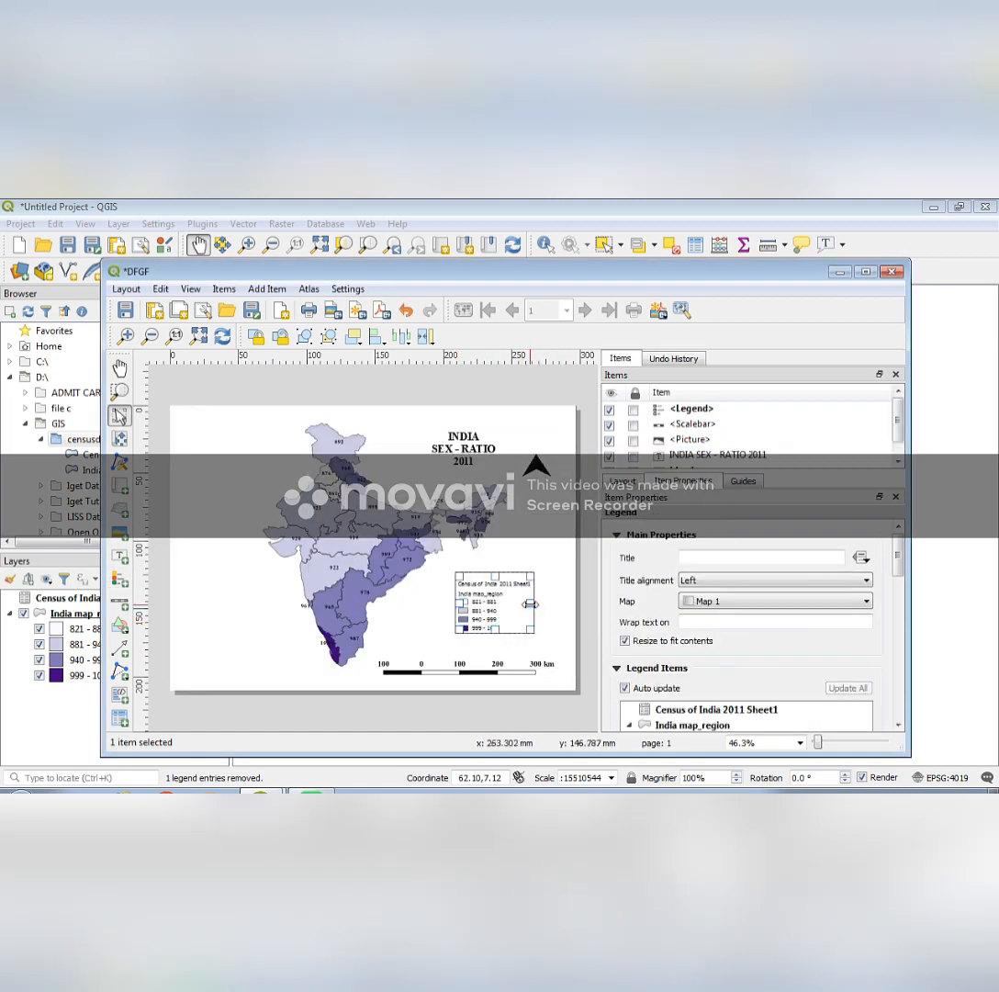
{"action": "left_click_drag", "start_coordinate": [530, 605], "coordinate": [553, 605]}
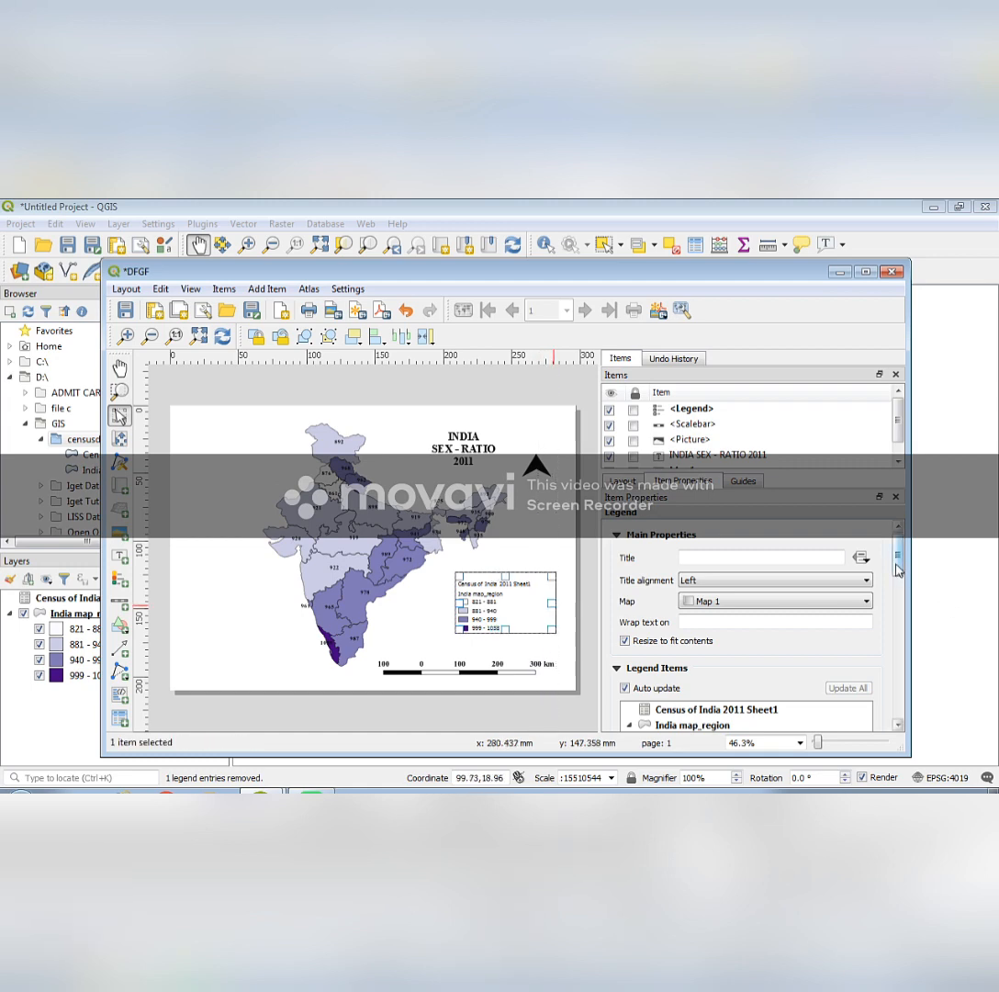
Step: Rename the India map_region entry in the legend to "NO OF FEMALE PER THOUSAND OF MALE"
{"action": "scroll", "coordinate": [901, 595], "scroll_direction": "down", "scroll_amount": 2}
{"action": "mouse_move", "coordinate": [901, 595]}
{"action": "left_mouse_down"}
{"action": "mouse_move", "coordinate": [902, 623]}
{"action": "mouse_move", "coordinate": [896, 566]}
{"action": "mouse_move", "coordinate": [898, 597]}
{"action": "left_mouse_up"}
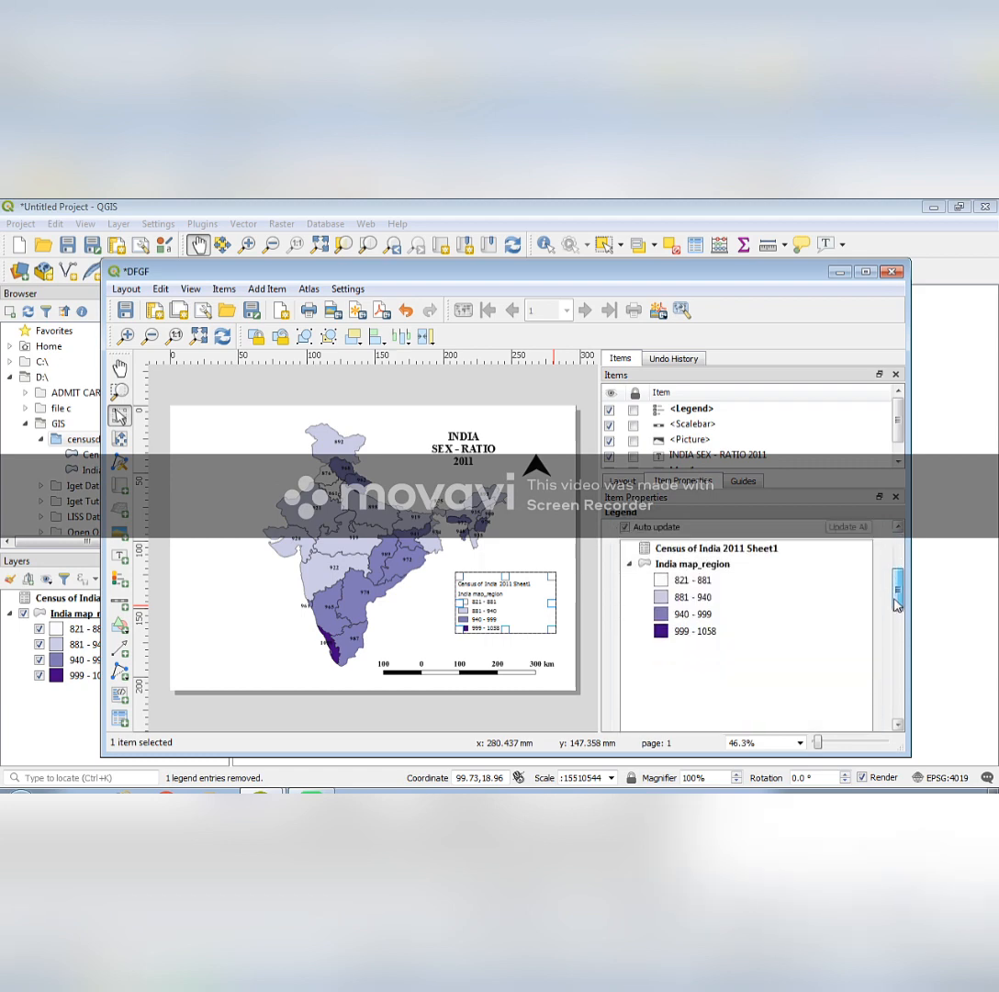
{"action": "left_click", "coordinate": [708, 566]}
{"action": "double_click", "coordinate": [708, 567]}
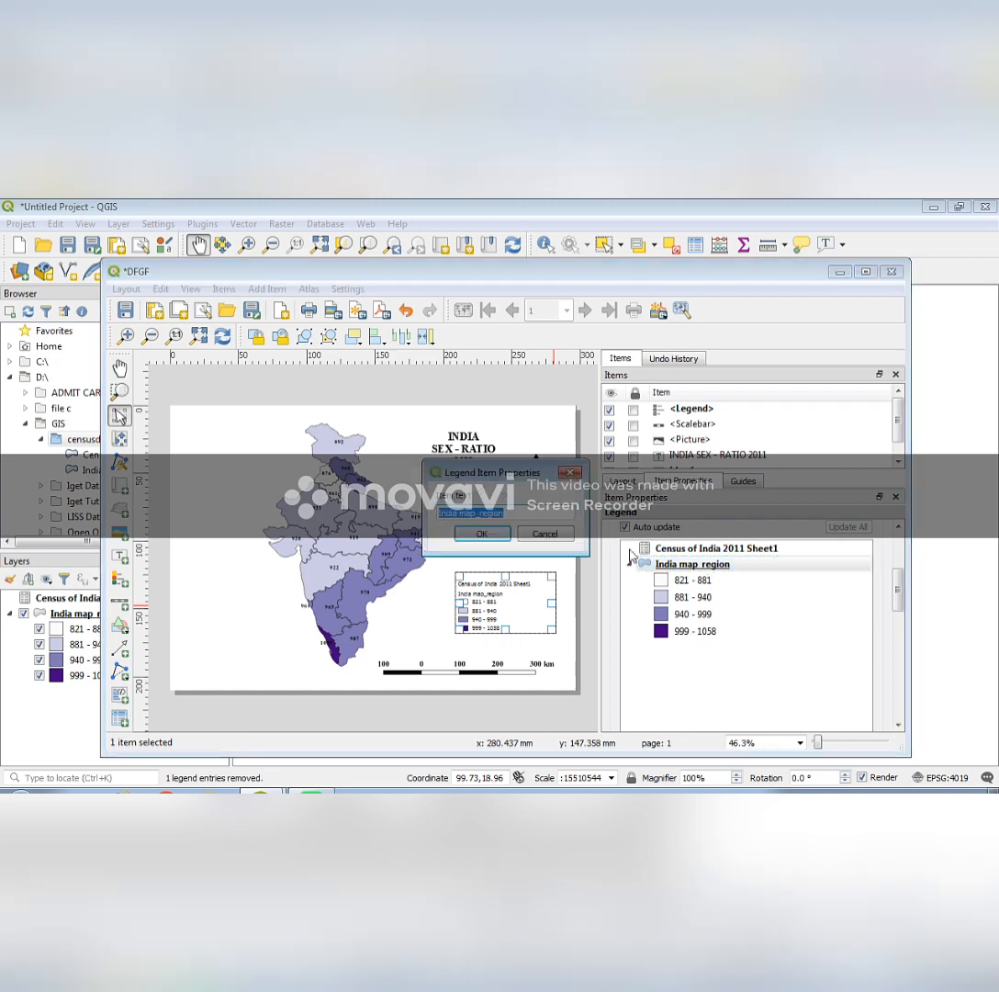
{"action": "left_click", "coordinate": [530, 514]}
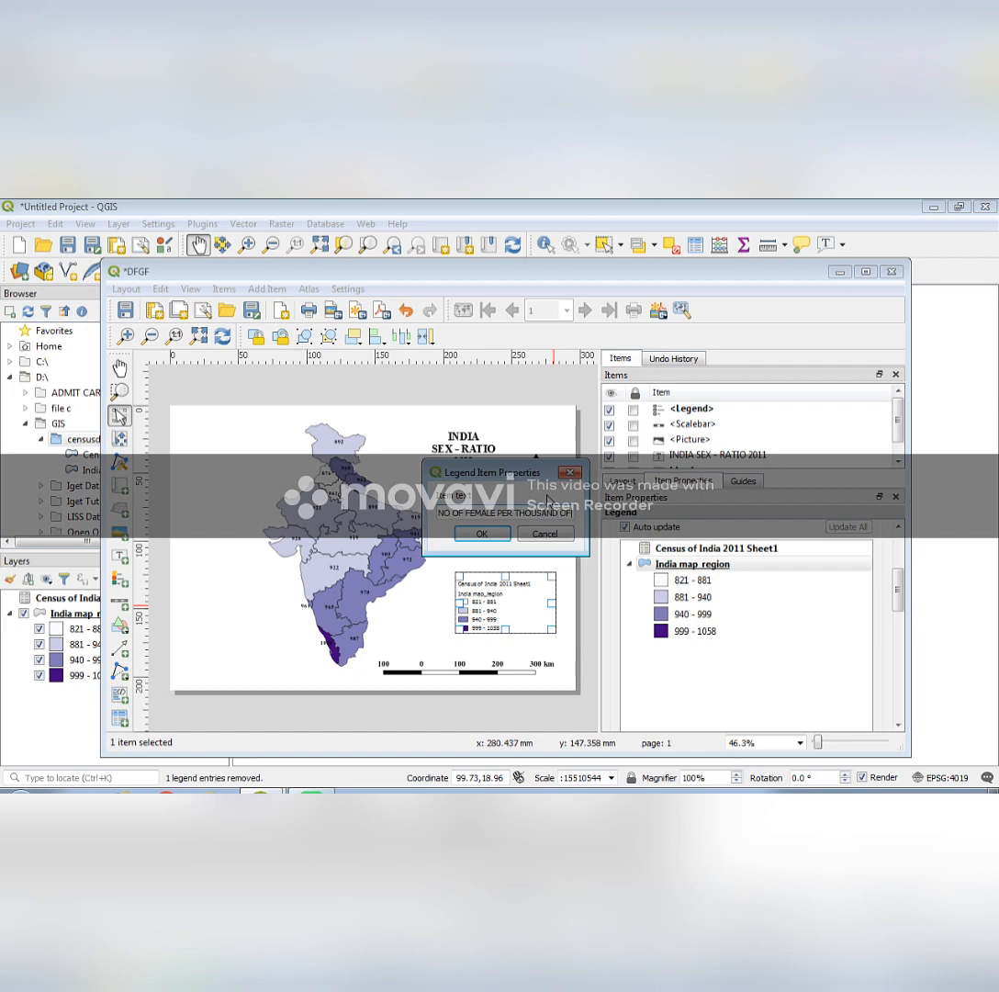
{"action": "type", "text": "MALE"}
{"action": "left_click", "coordinate": [482, 534]}
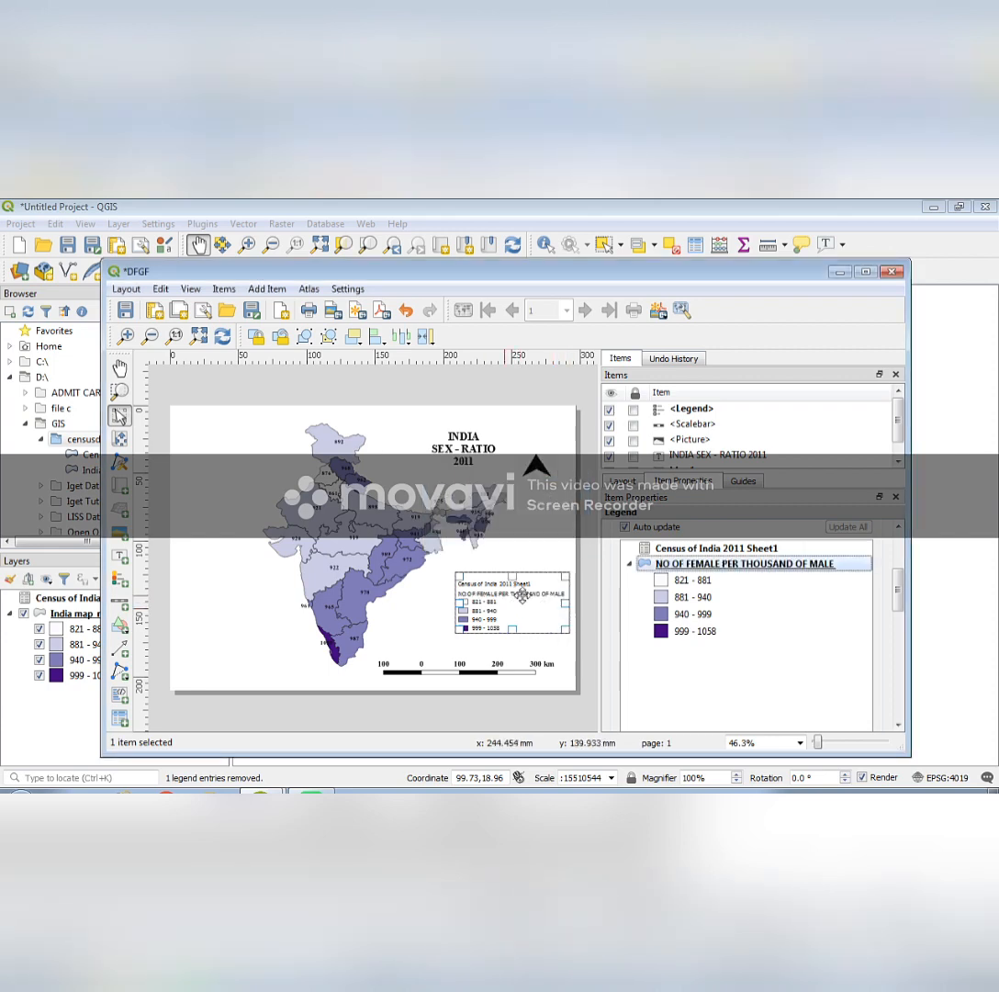
Step: Turn off the legend's auto update and remove the Census of India 2011 Sheet1 entry from its items
{"action": "left_click", "coordinate": [749, 548]}
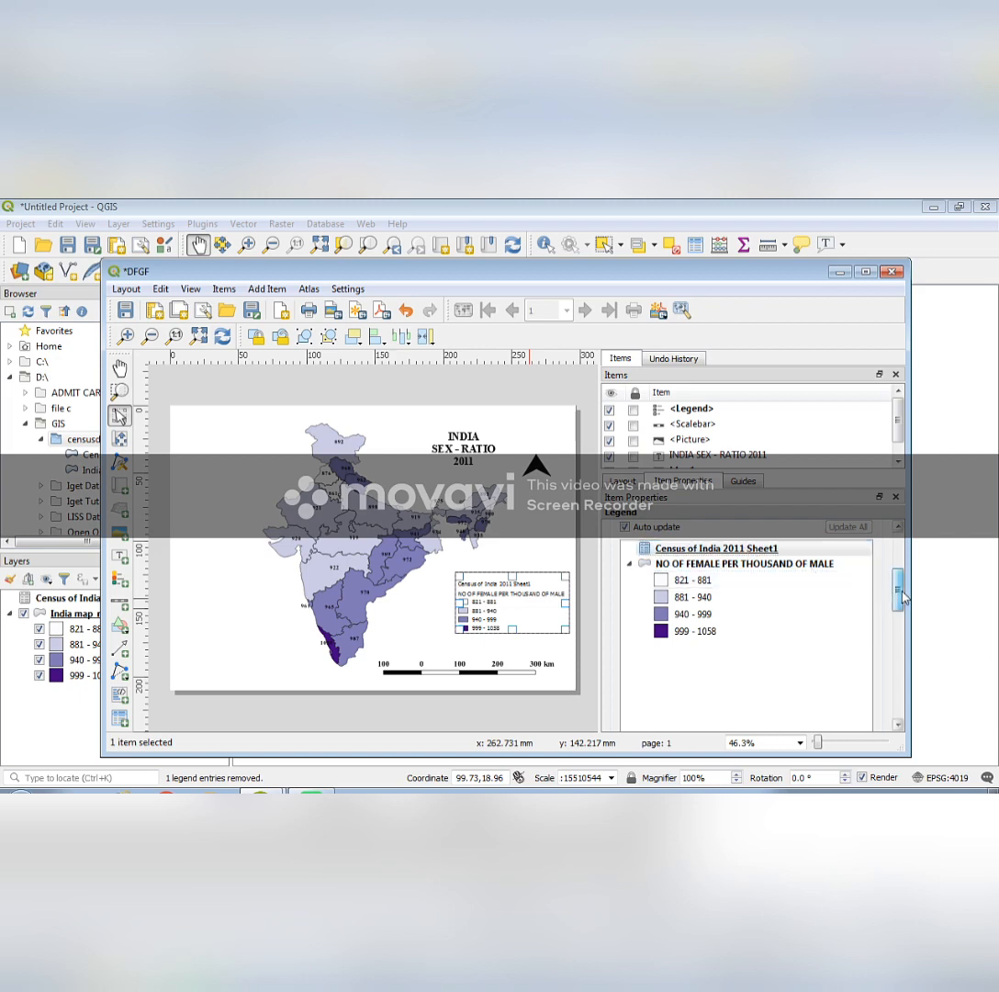
{"action": "left_click_drag", "start_coordinate": [900, 595], "coordinate": [821, 609]}
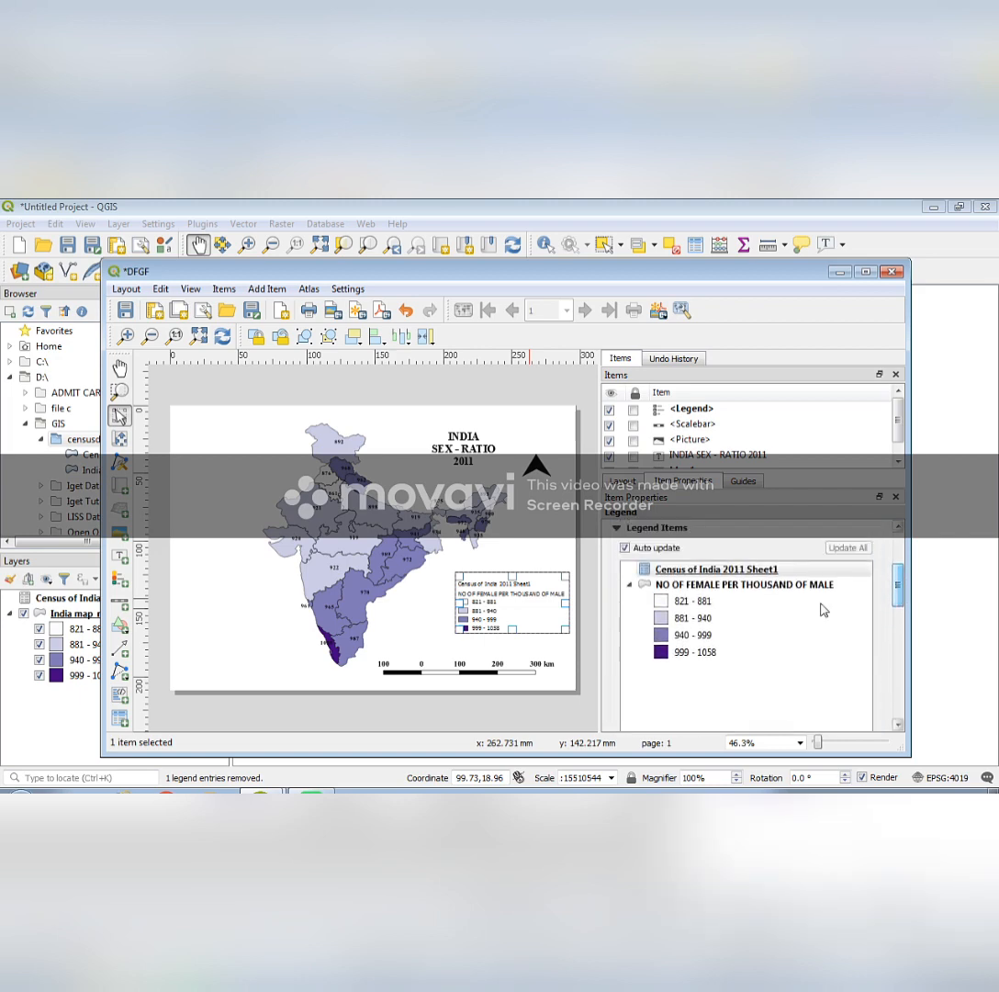
{"action": "left_click", "coordinate": [626, 548]}
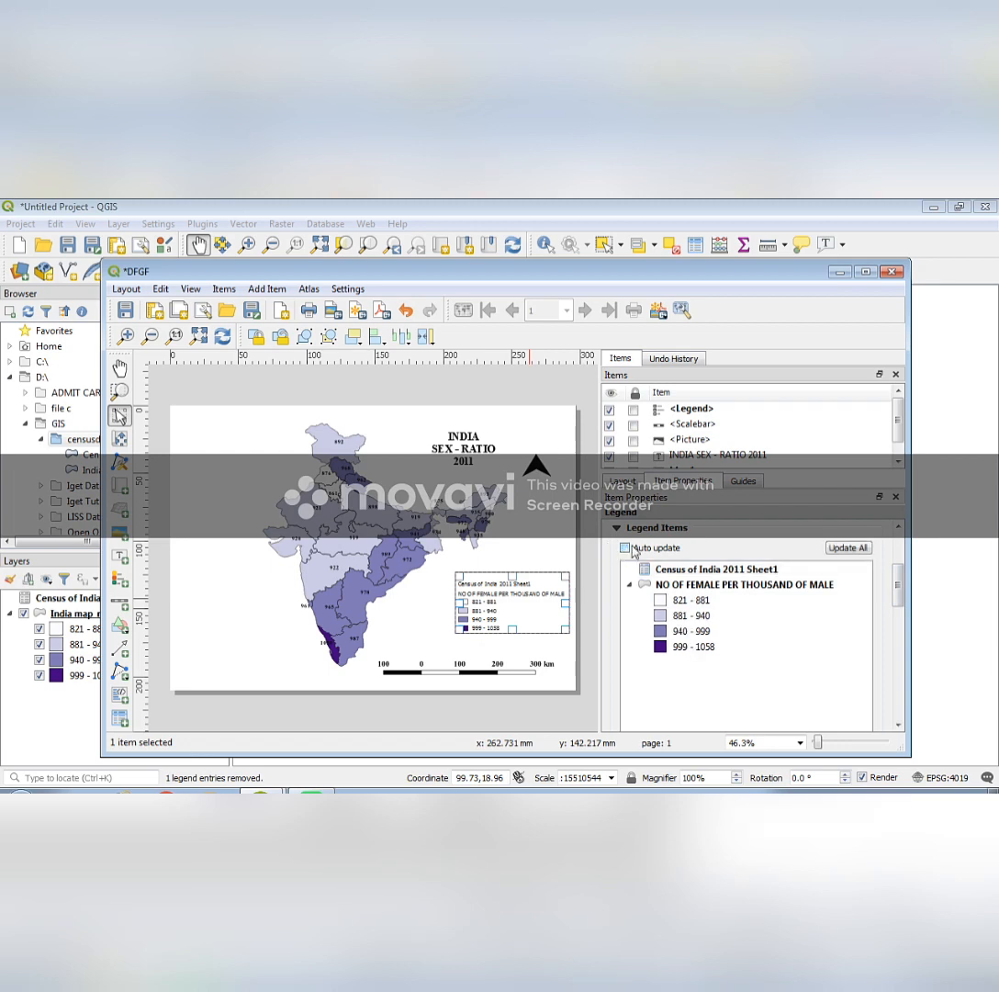
{"action": "mouse_move", "coordinate": [899, 588]}
{"action": "left_mouse_down"}
{"action": "mouse_move", "coordinate": [899, 621]}
{"action": "mouse_move", "coordinate": [899, 591]}
{"action": "left_mouse_up"}
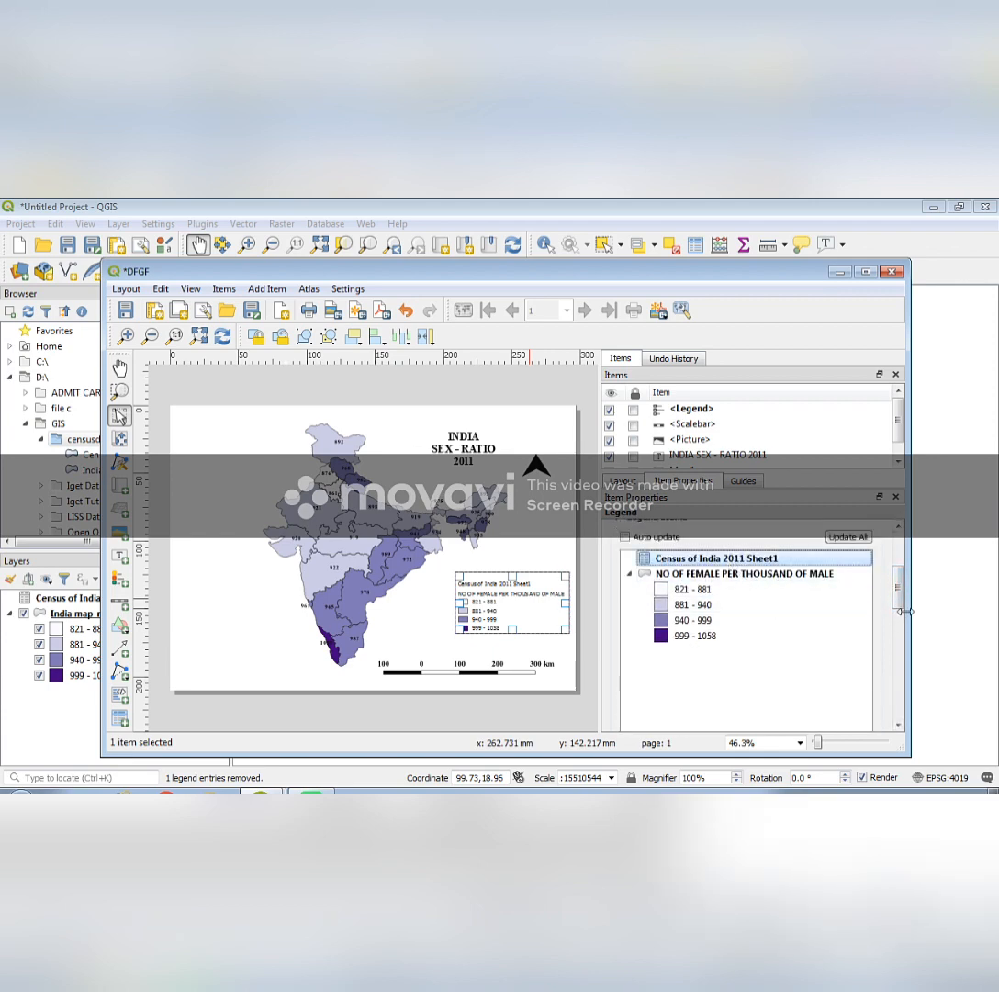
{"action": "scroll", "coordinate": [767, 517], "scroll_direction": "down", "scroll_amount": 3}
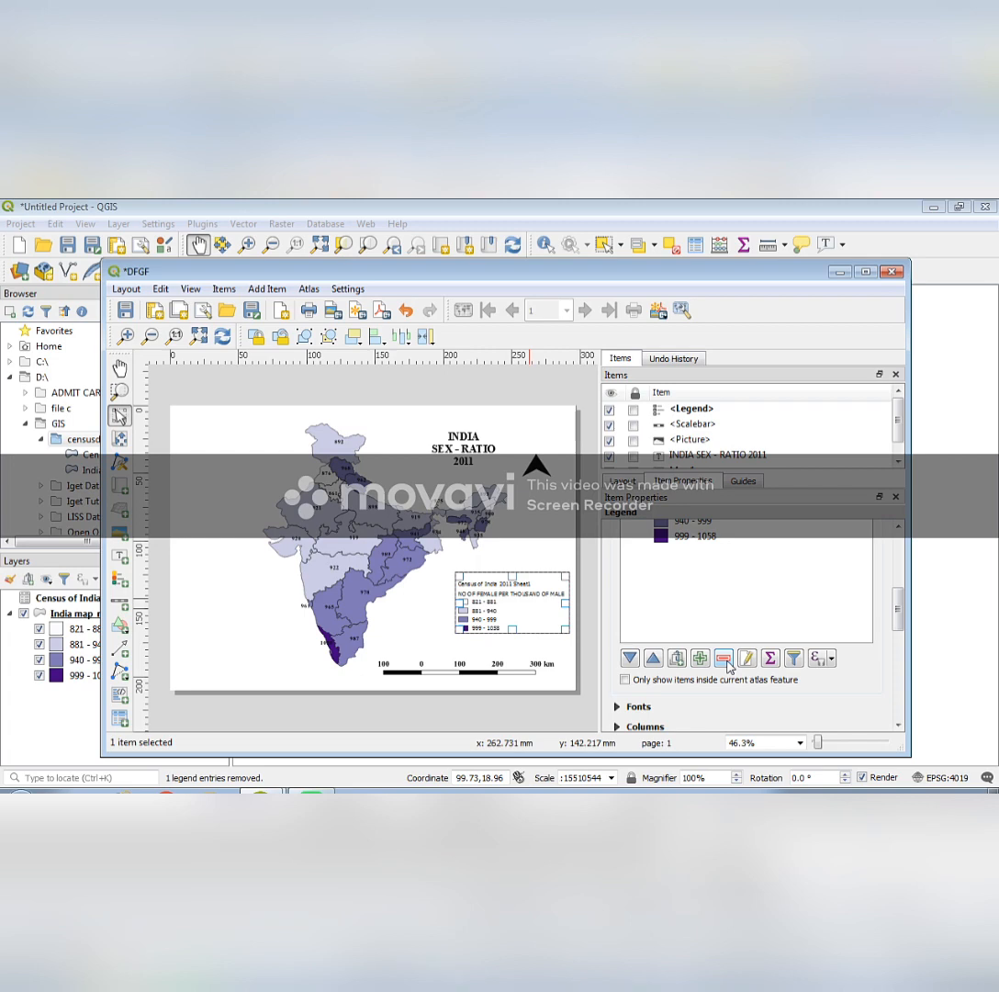
{"action": "left_click", "coordinate": [726, 661]}
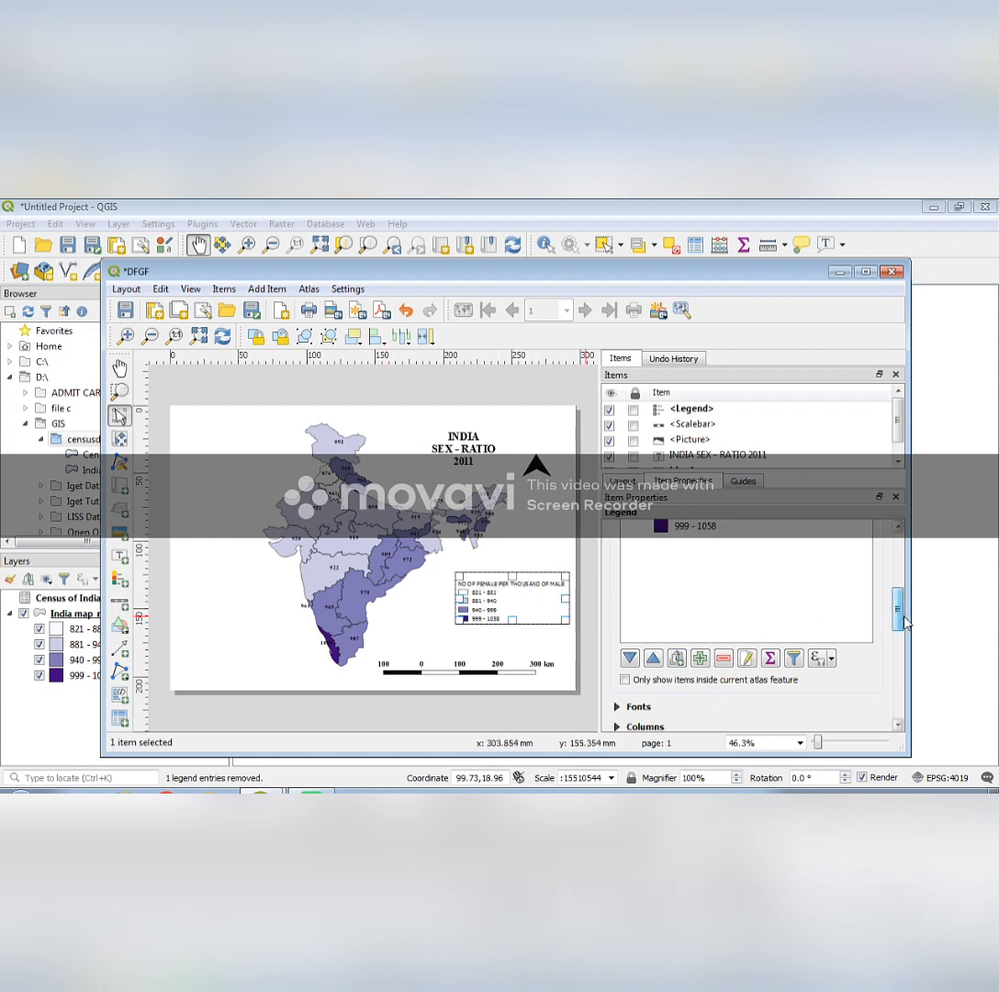
Step: Set the legend's title font to Times New Roman, Bold, size 20
{"action": "left_click_drag", "start_coordinate": [901, 616], "coordinate": [905, 638]}
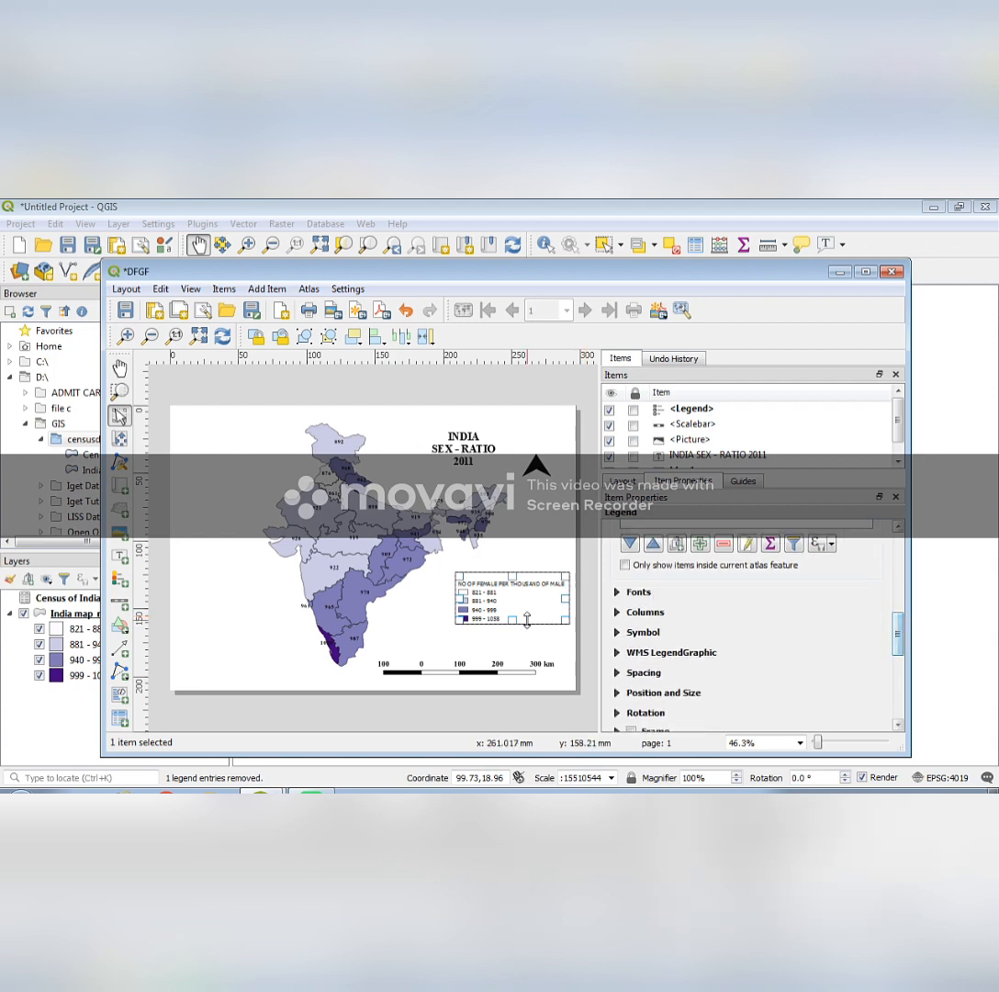
{"action": "left_click", "coordinate": [633, 592]}
{"action": "left_click", "coordinate": [650, 588]}
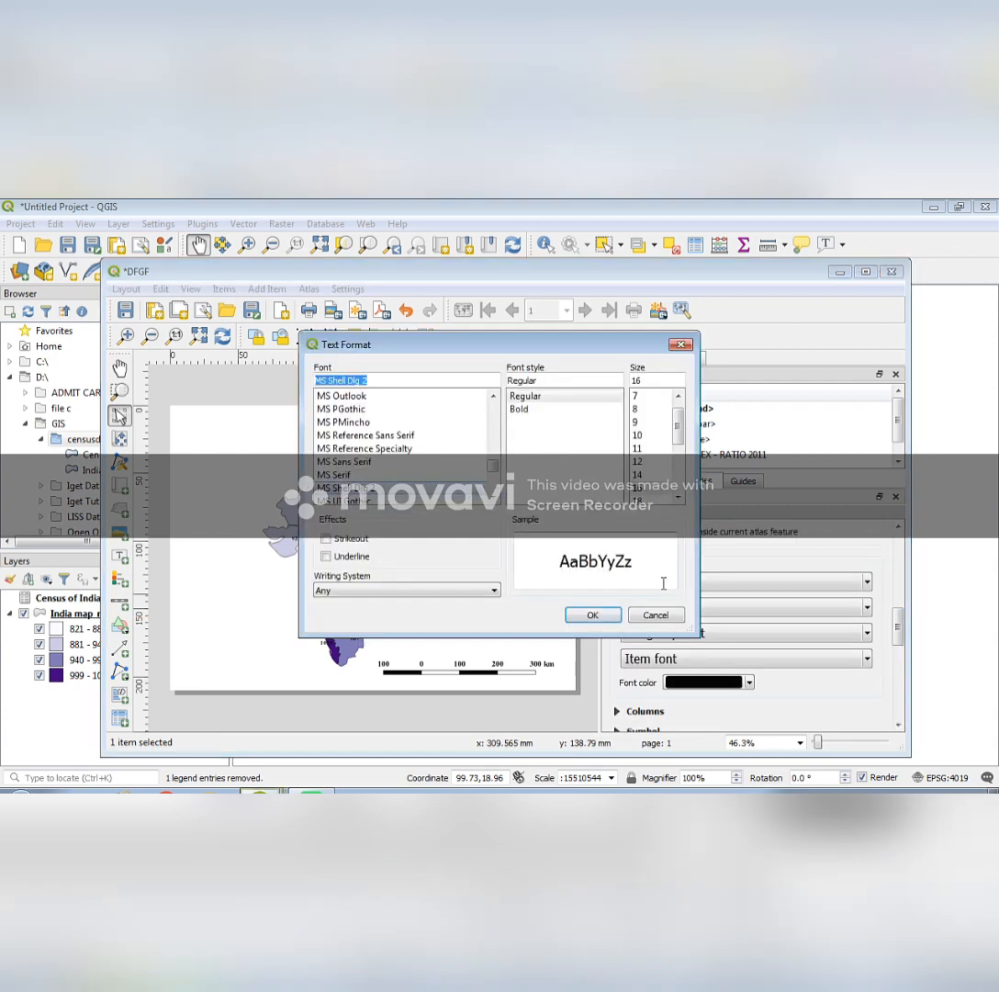
{"action": "key", "text": "t"}
{"action": "key", "text": "t"}
{"action": "key", "text": "t"}
{"action": "key", "text": "t"}
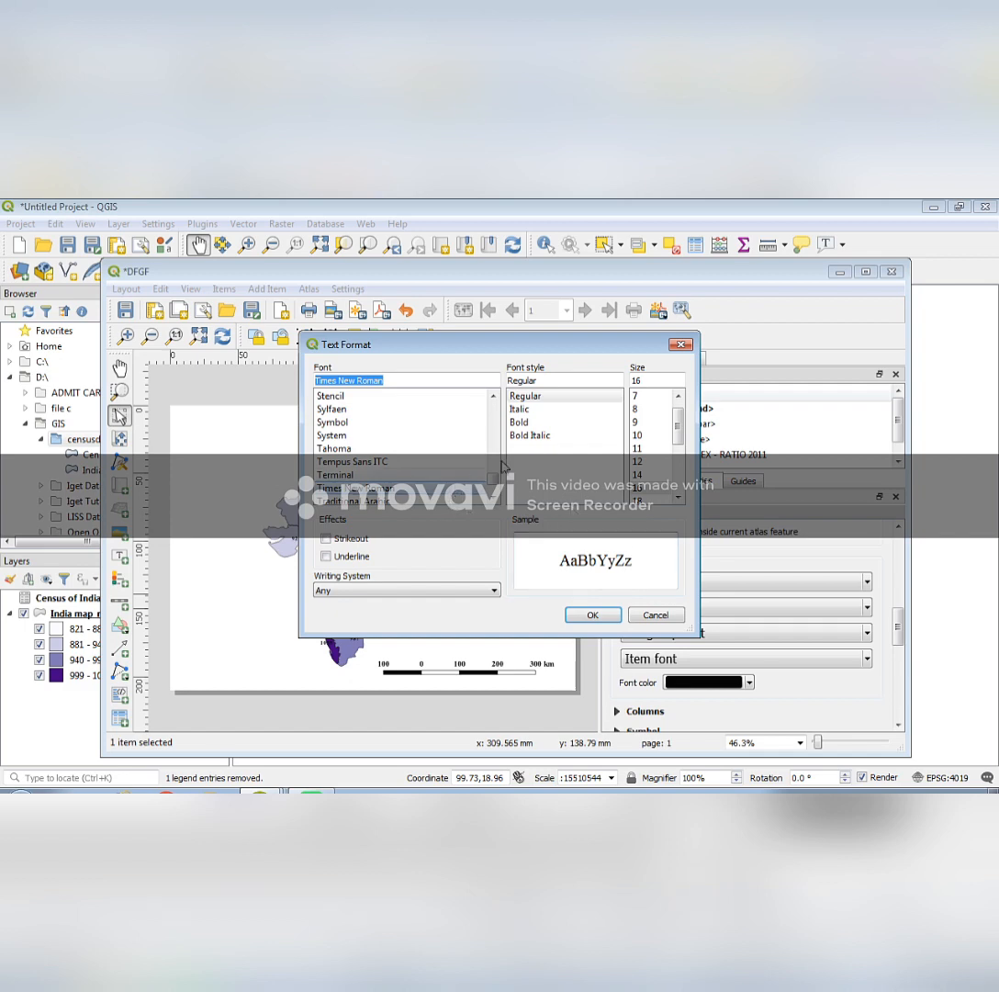
{"action": "left_click", "coordinate": [550, 423]}
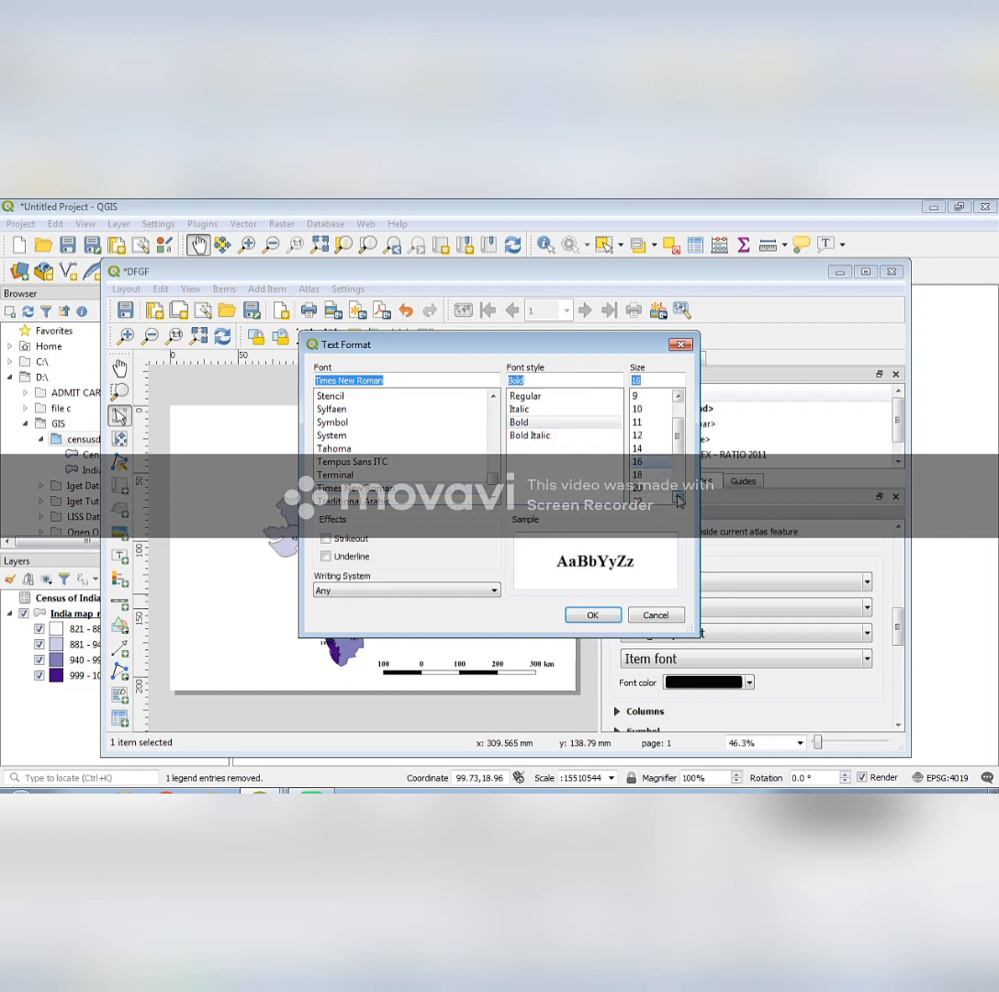
{"action": "double_click", "coordinate": [679, 501]}
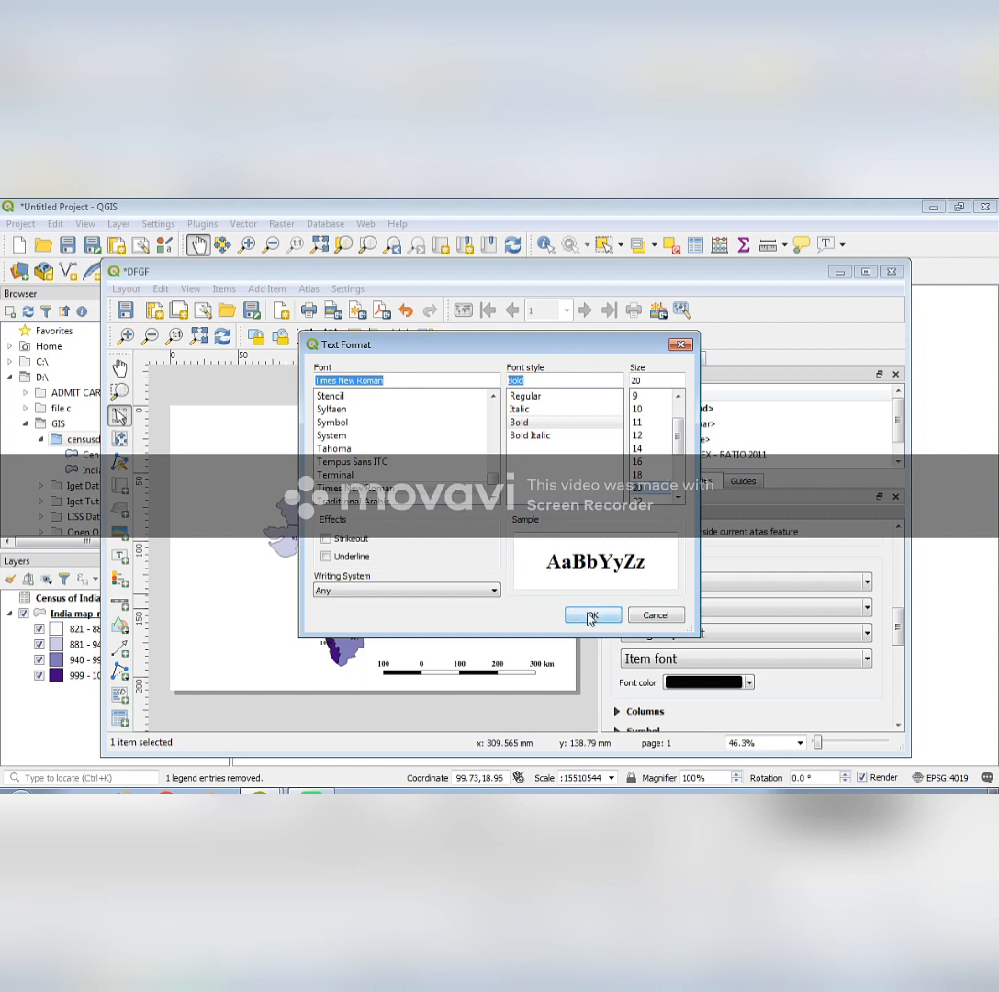
{"action": "left_click", "coordinate": [592, 614]}
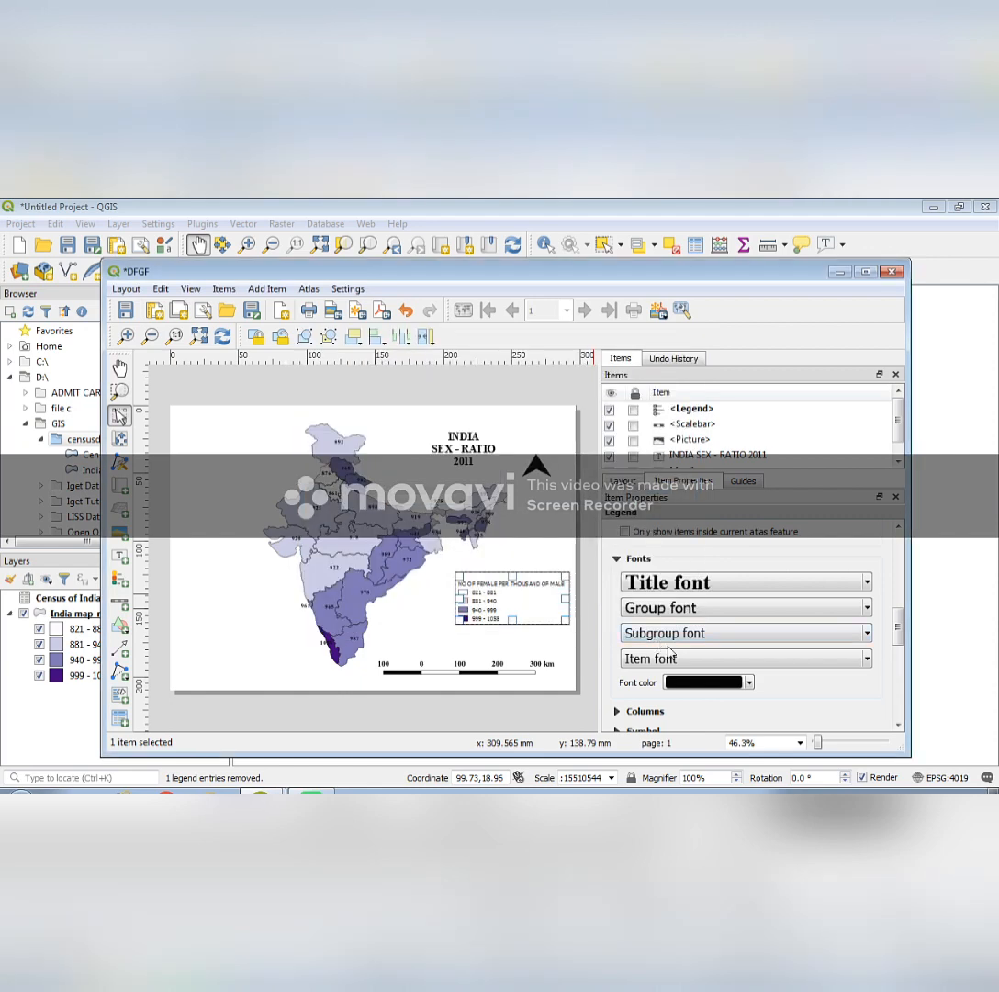
Step: Set the legend's group font to Times New Roman, Bold, size 20
{"action": "left_click", "coordinate": [750, 607]}
{"action": "key", "text": "t"}
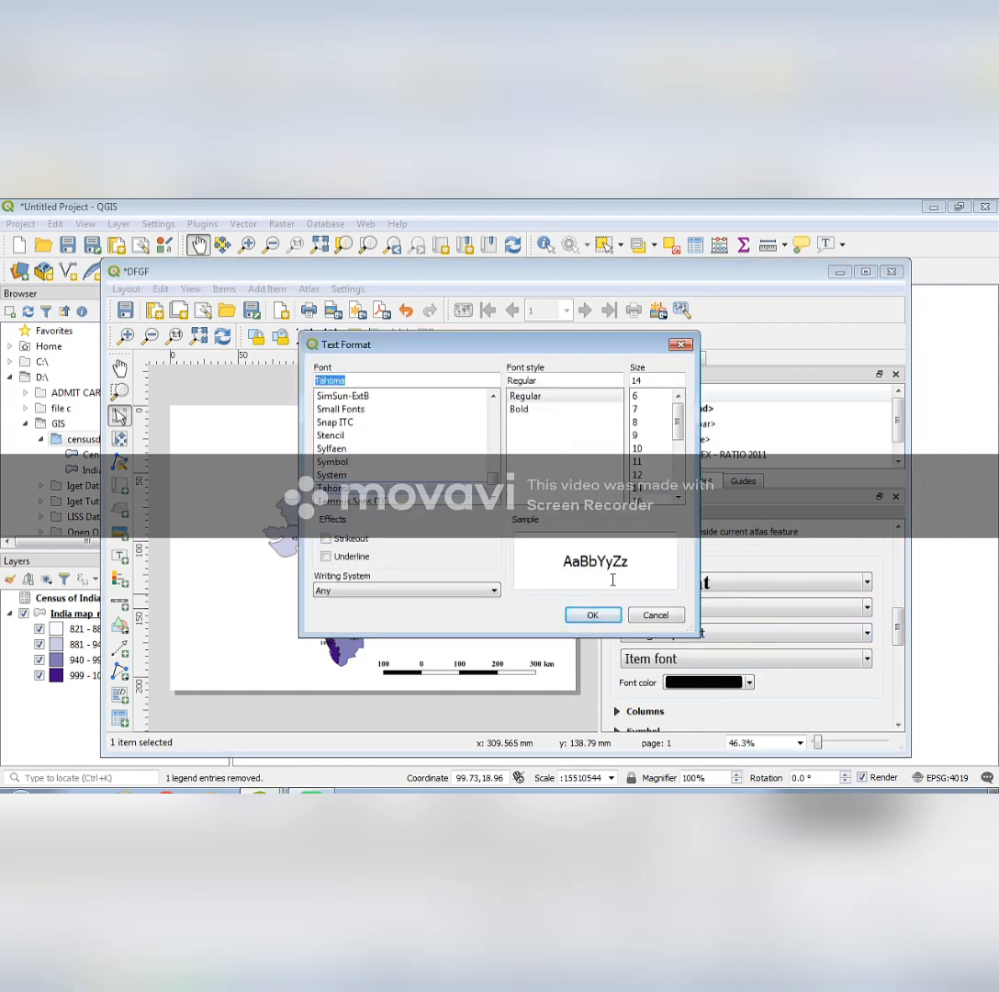
{"action": "key", "text": "r"}
{"action": "left_click", "coordinate": [355, 475]}
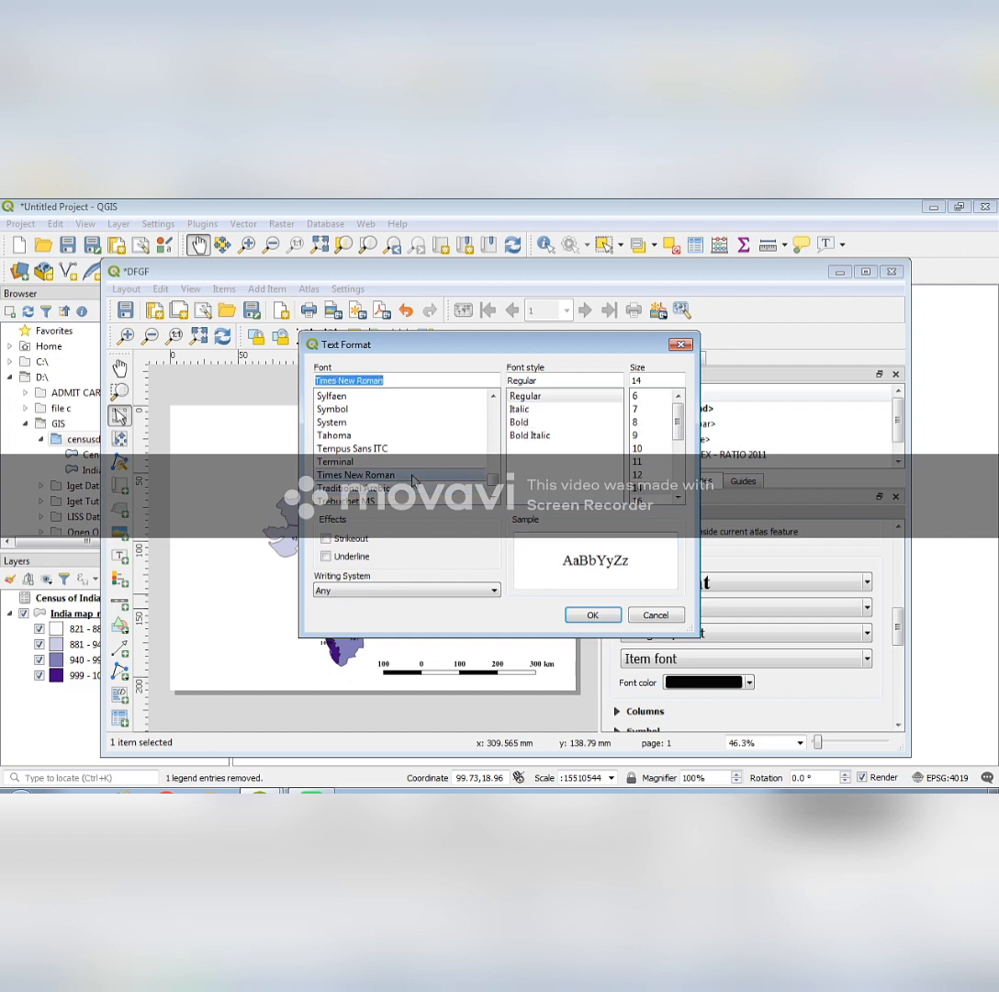
{"action": "left_click", "coordinate": [519, 421]}
{"action": "left_click", "coordinate": [679, 497]}
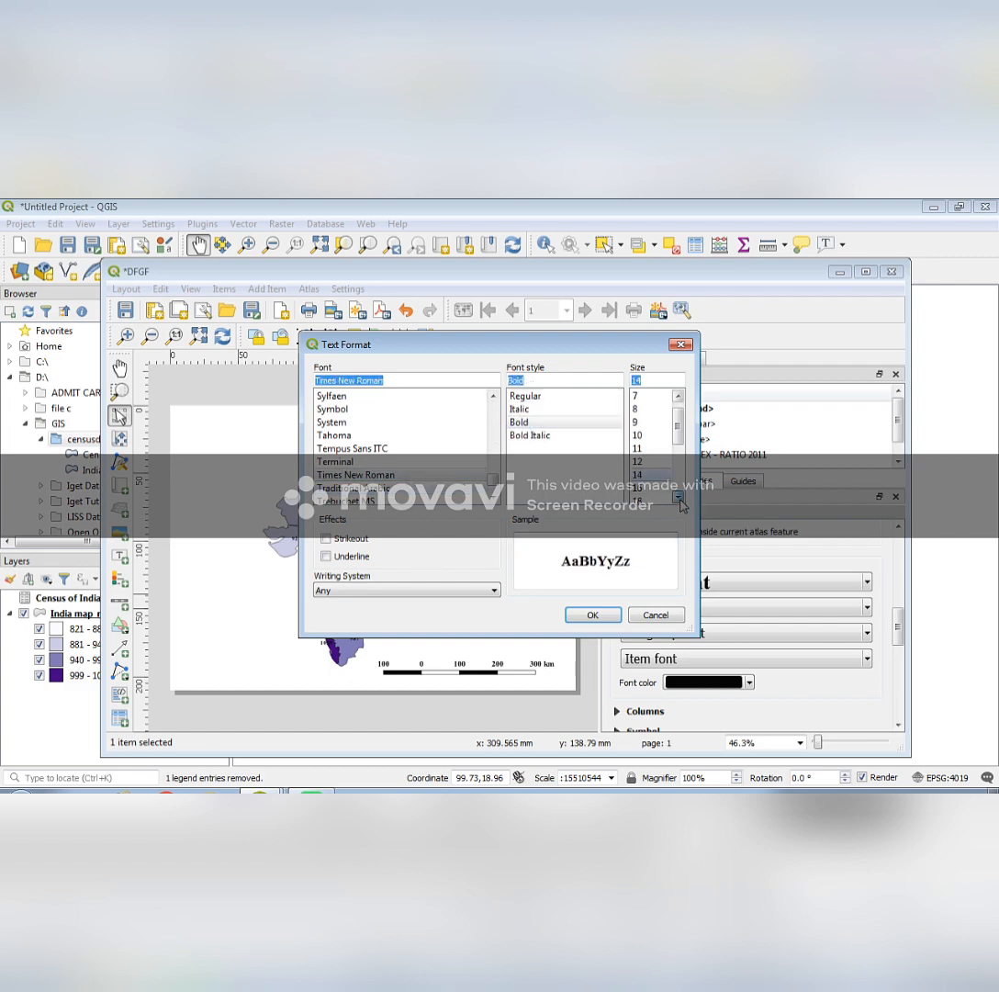
{"action": "left_click", "coordinate": [678, 498]}
{"action": "left_click", "coordinate": [679, 497]}
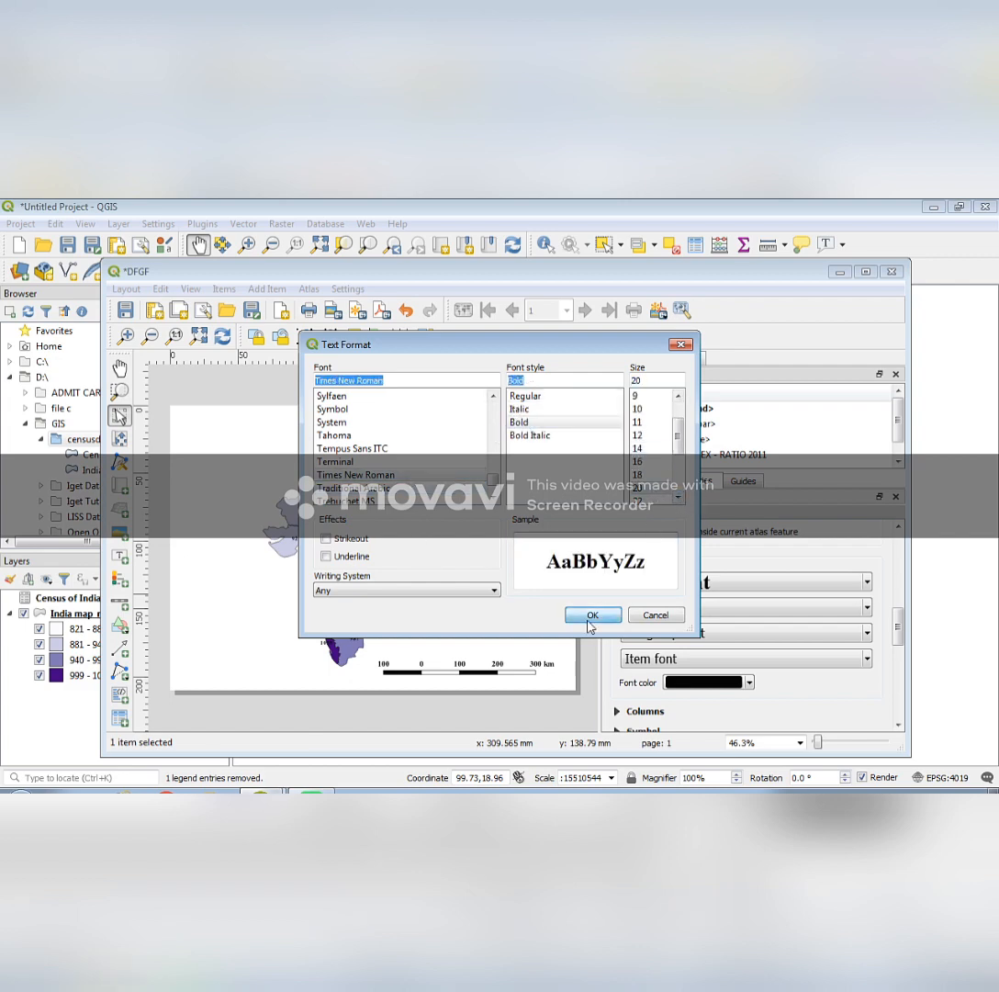
{"action": "left_click", "coordinate": [593, 614]}
Step: Set the legend's subgroup font to Times New Roman, Bold, size 22
{"action": "left_click", "coordinate": [705, 633]}
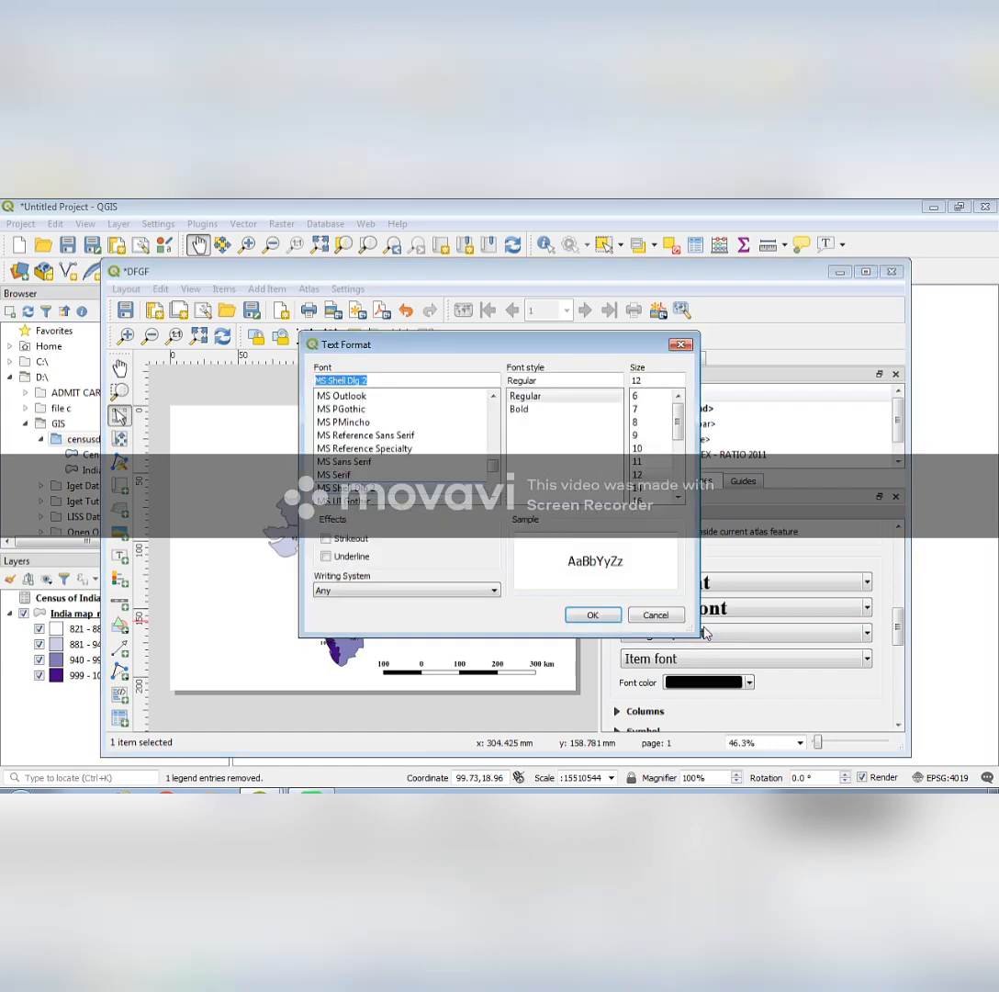
{"action": "scroll", "coordinate": [342, 428], "scroll_direction": "down", "scroll_amount": 10}
{"action": "scroll", "coordinate": [342, 428], "scroll_direction": "down", "scroll_amount": 3}
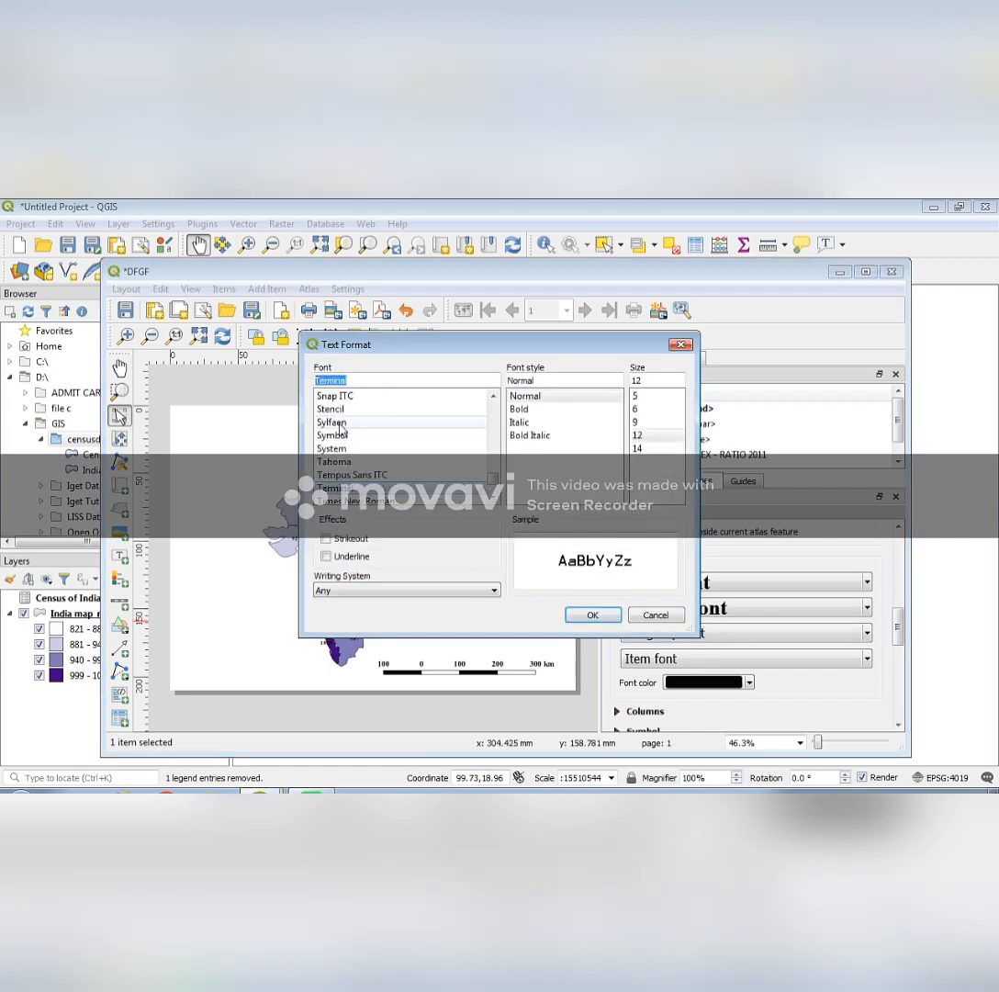
{"action": "left_click", "coordinate": [353, 488]}
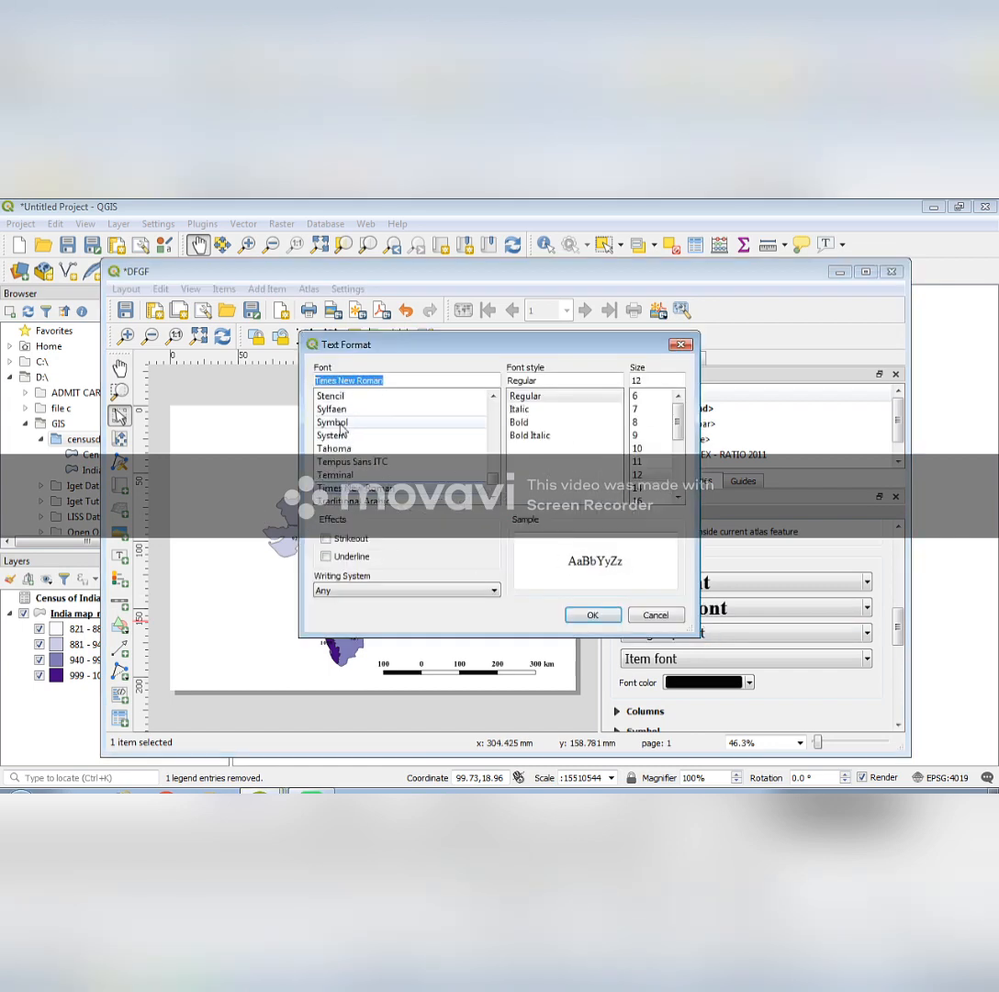
{"action": "left_click", "coordinate": [520, 421]}
{"action": "left_click", "coordinate": [678, 497]}
{"action": "left_click", "coordinate": [678, 497]}
{"action": "left_click", "coordinate": [679, 498]}
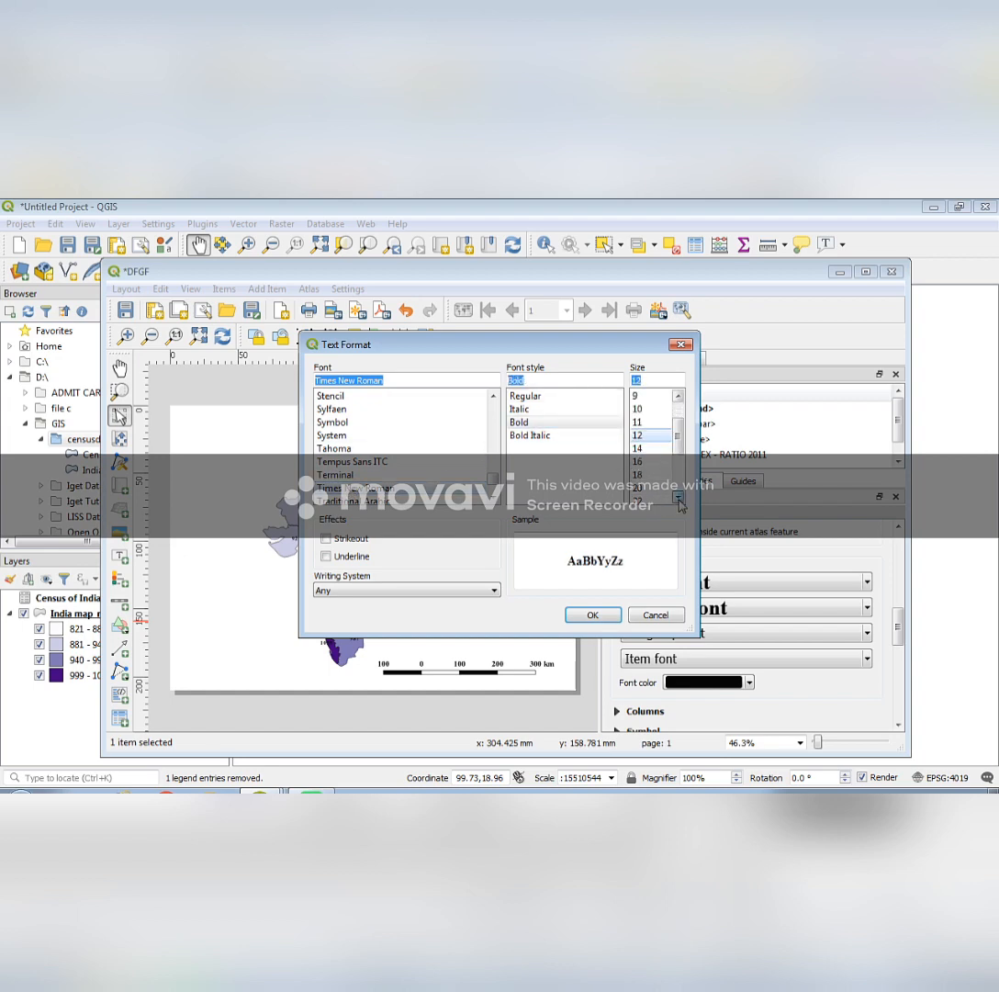
{"action": "left_click", "coordinate": [656, 500]}
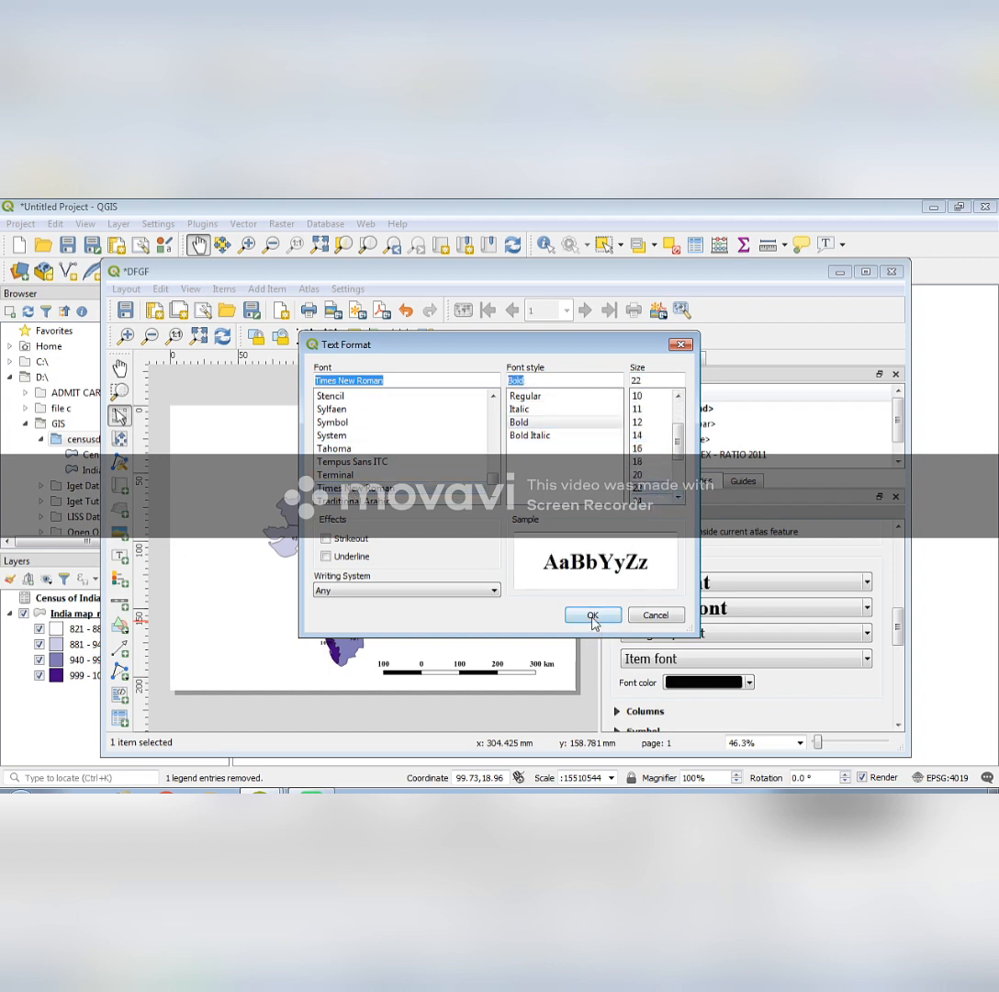
{"action": "left_click", "coordinate": [594, 615]}
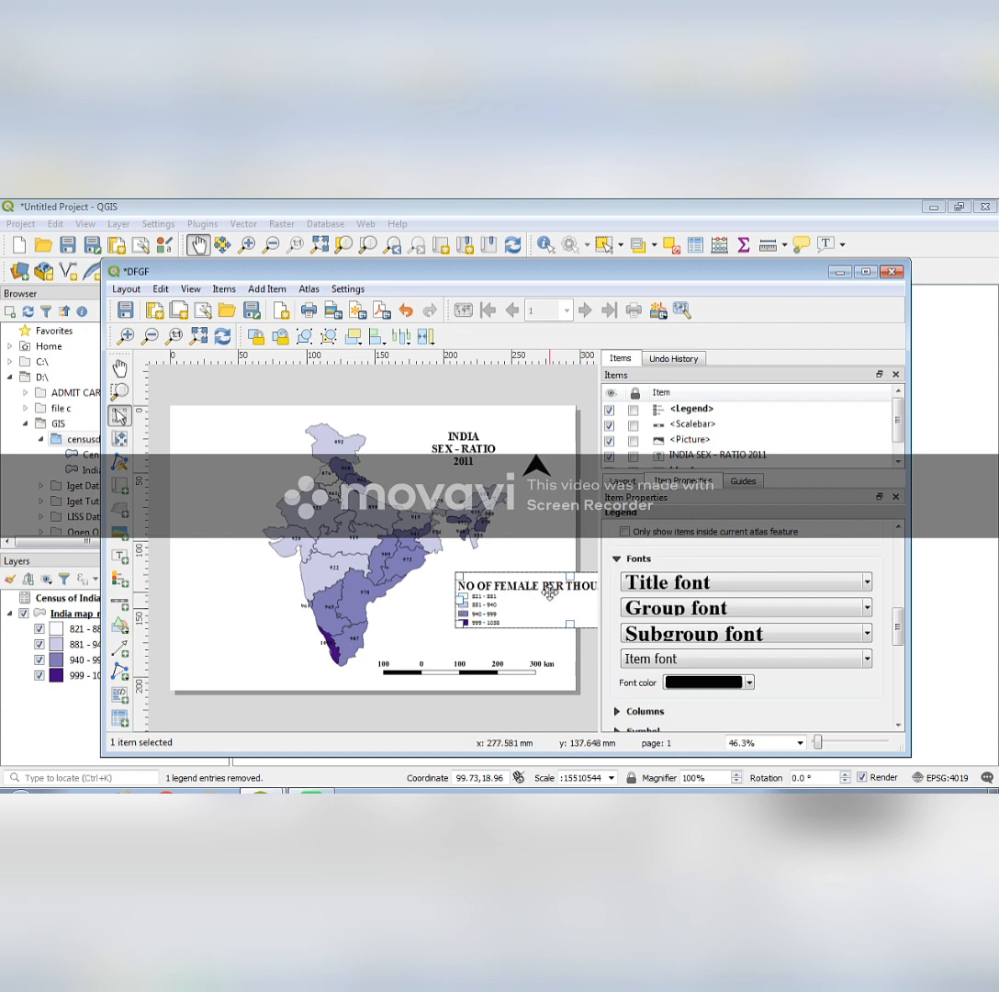
Step: Reduce the legend's subgroup font to size 14 and reposition the legend within the page, just above the scale bar
{"action": "left_click_drag", "start_coordinate": [564, 601], "coordinate": [503, 615]}
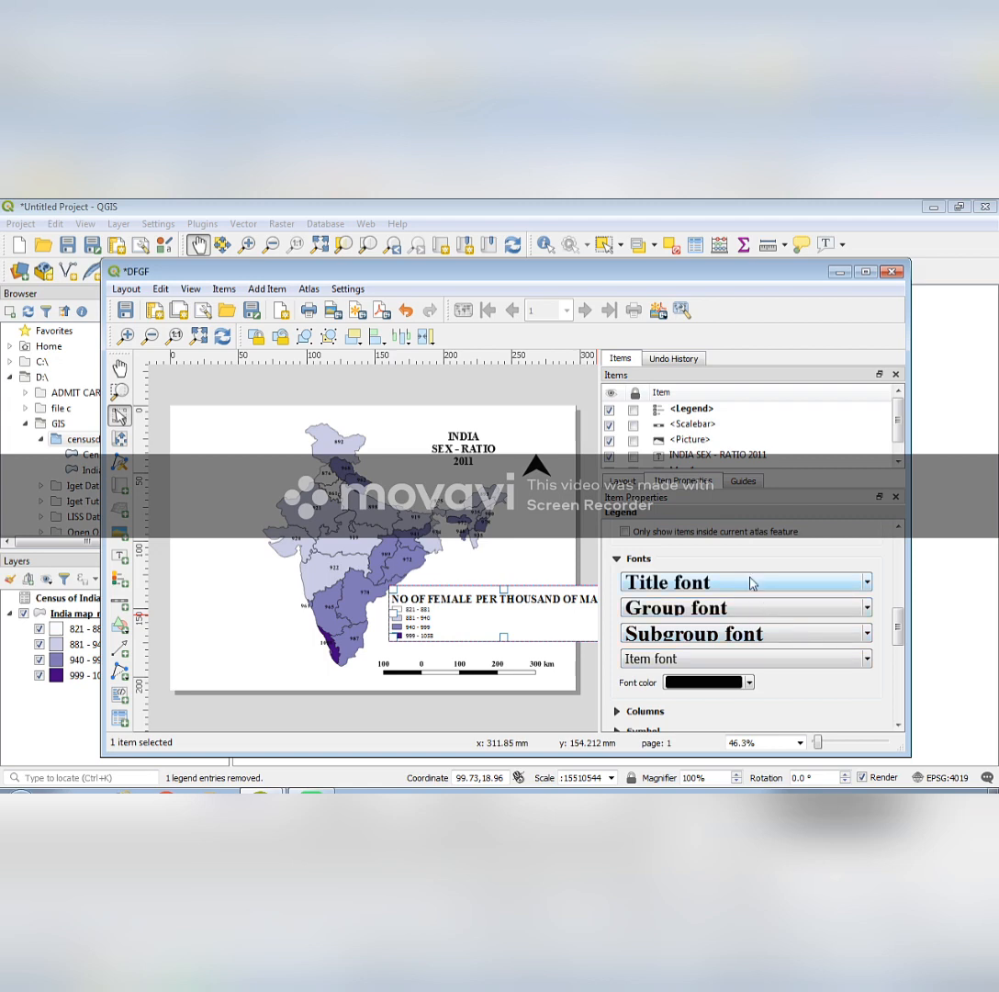
{"action": "left_click", "coordinate": [759, 634]}
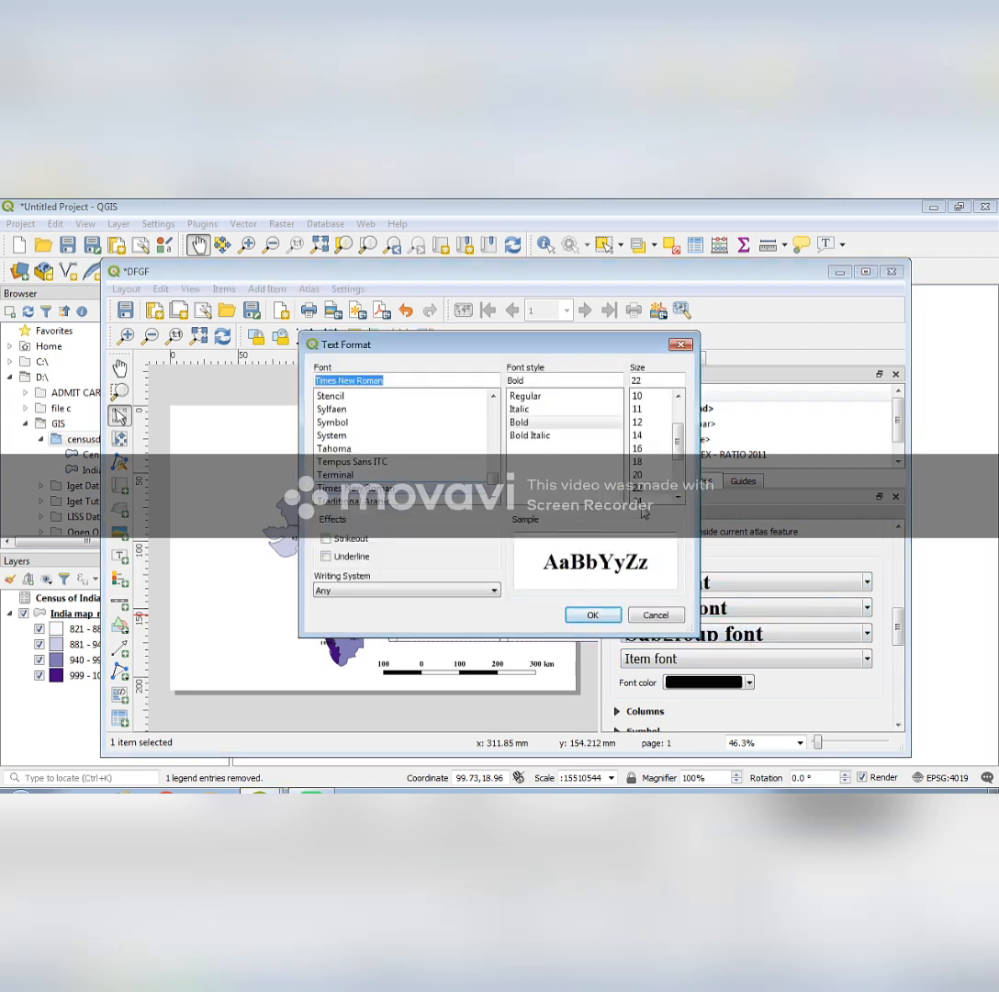
{"action": "left_click", "coordinate": [641, 434]}
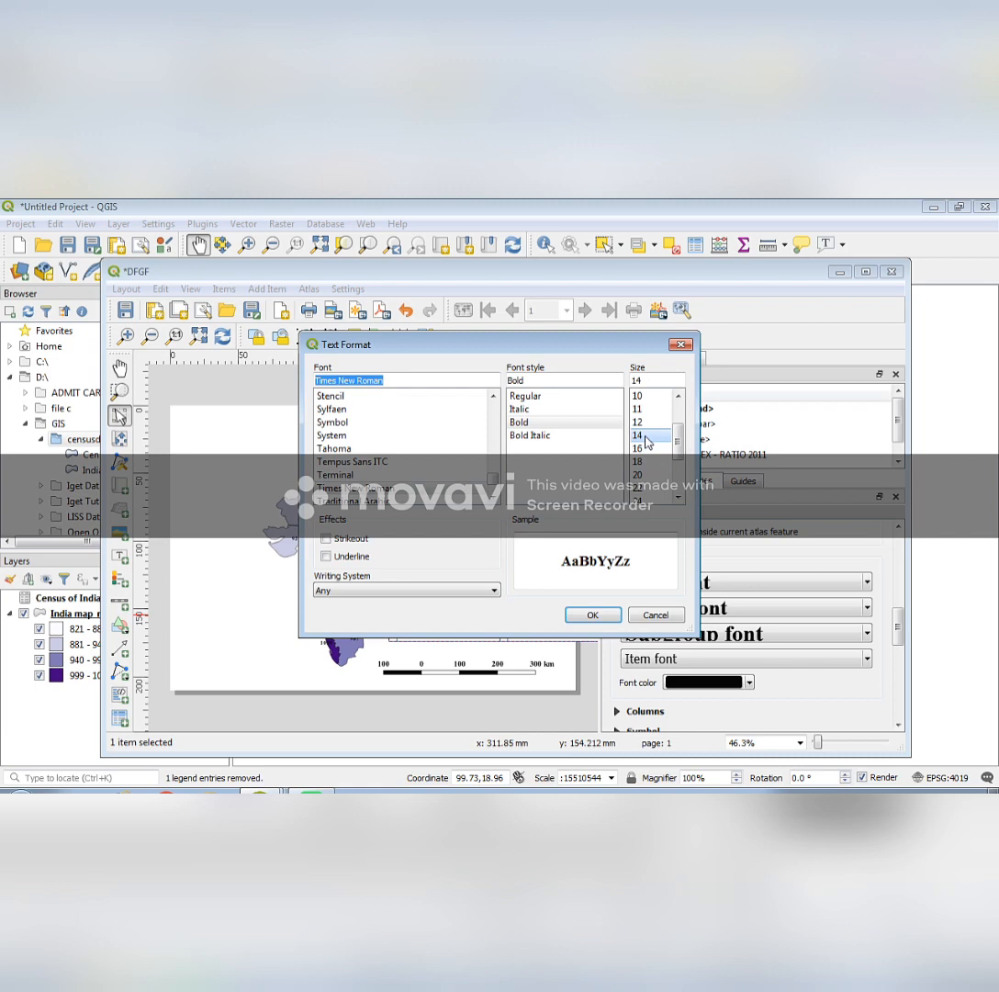
{"action": "left_click", "coordinate": [596, 614]}
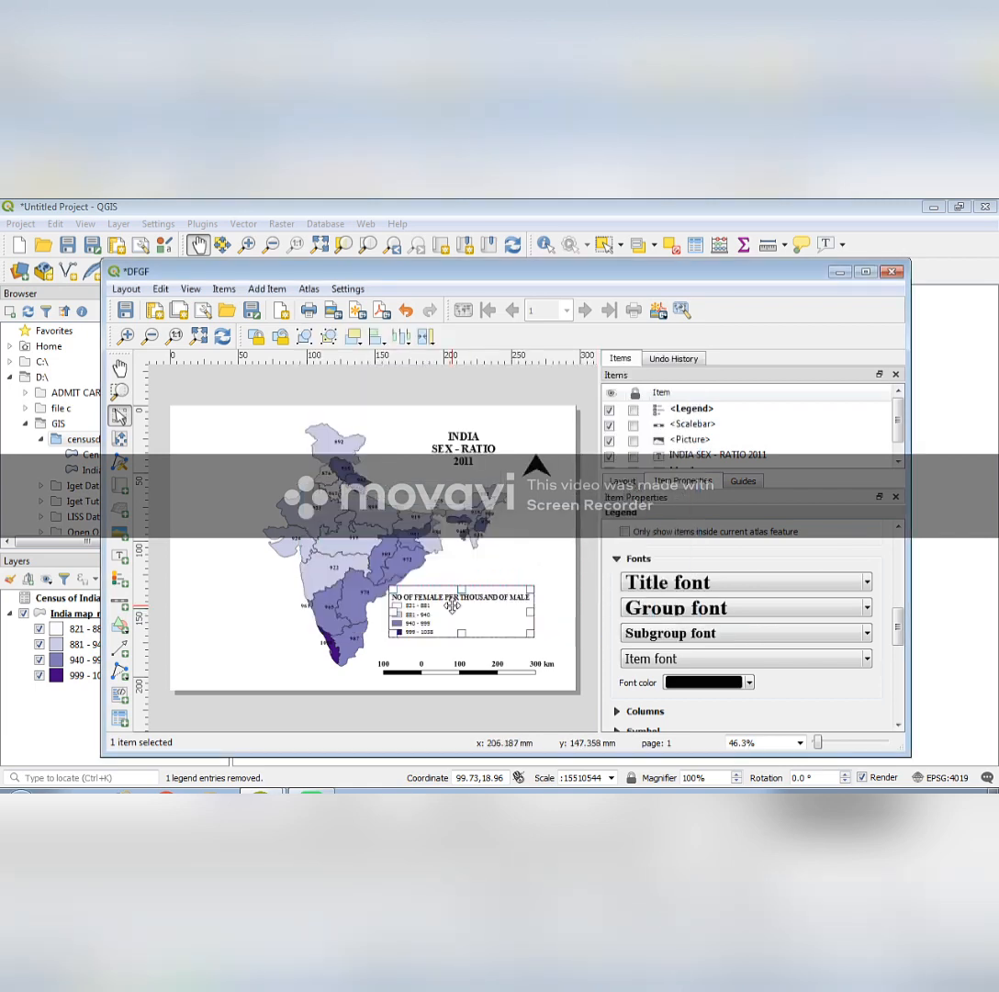
{"action": "left_click_drag", "start_coordinate": [459, 616], "coordinate": [493, 620]}
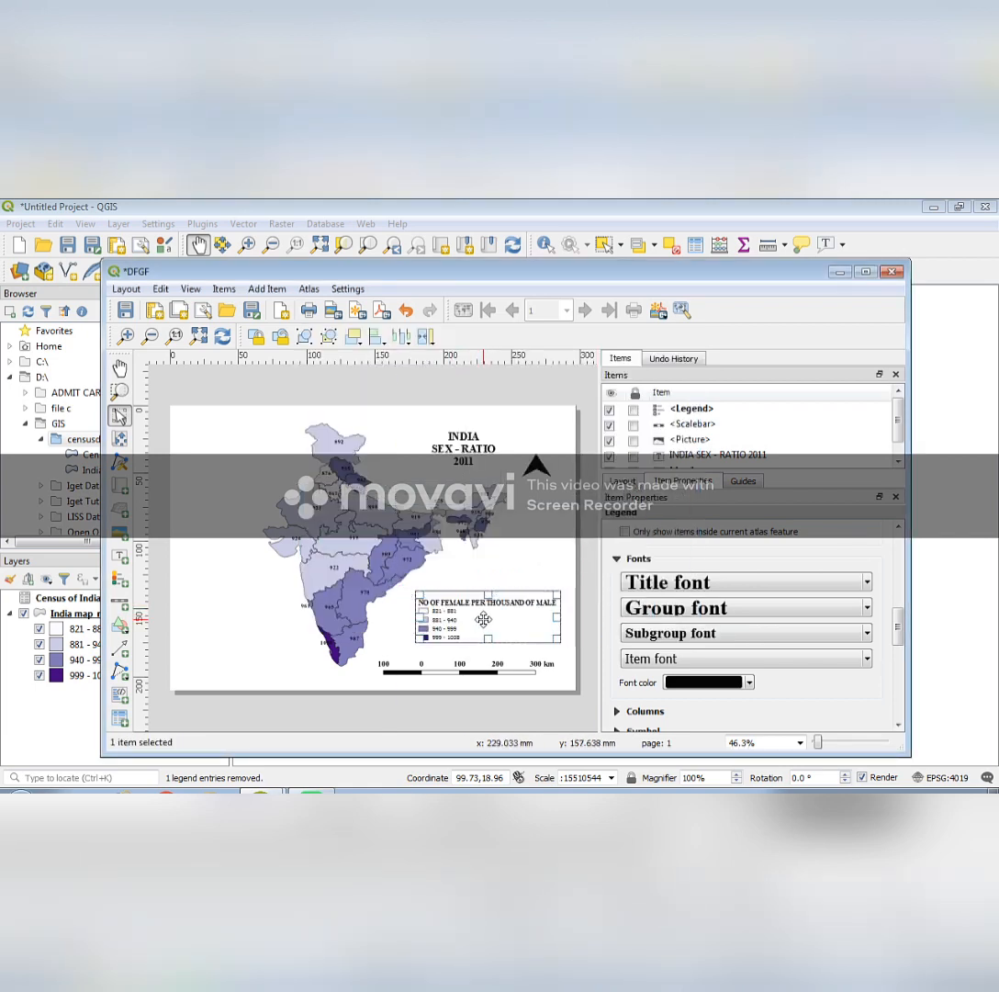
Step: Set the legend's item font to Times New Roman, Bold, size 14
{"action": "left_click", "coordinate": [771, 666]}
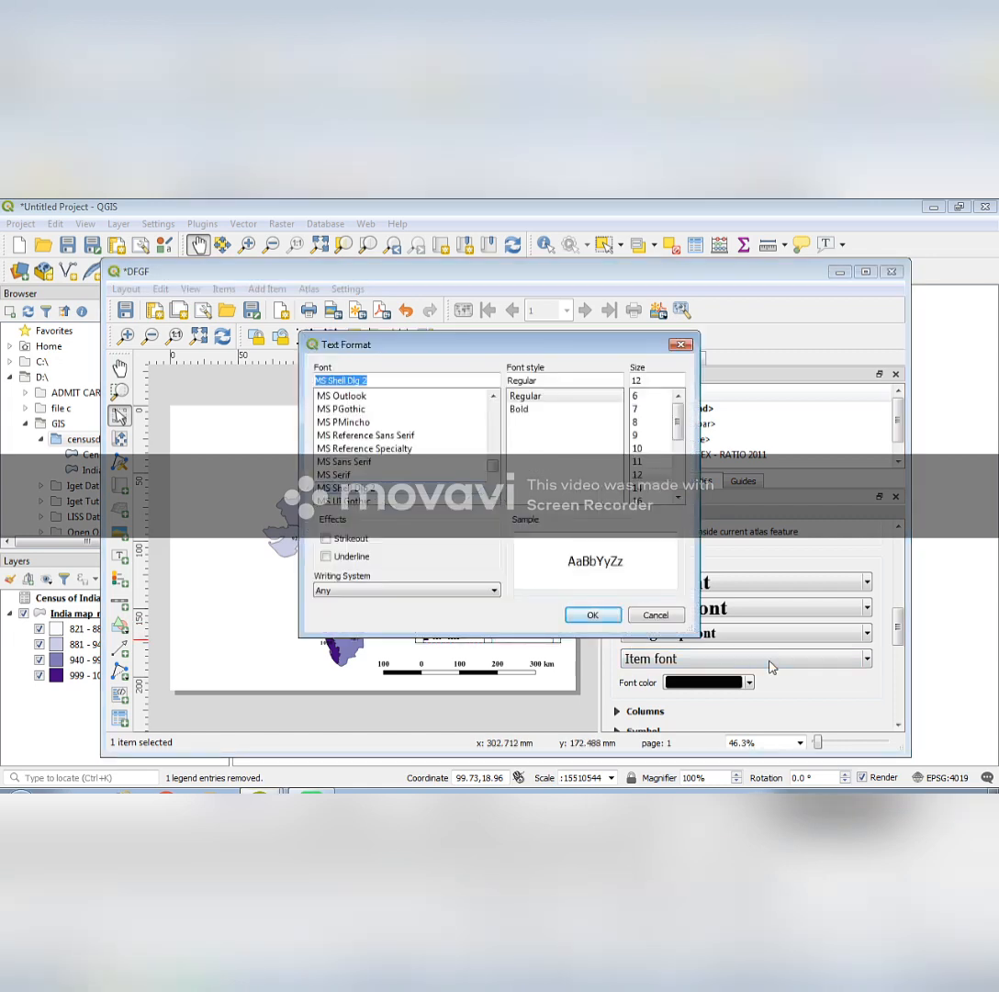
{"action": "type", "text": "t"}
{"action": "key", "text": "t"}
{"action": "key", "text": "t"}
{"action": "key", "text": "t"}
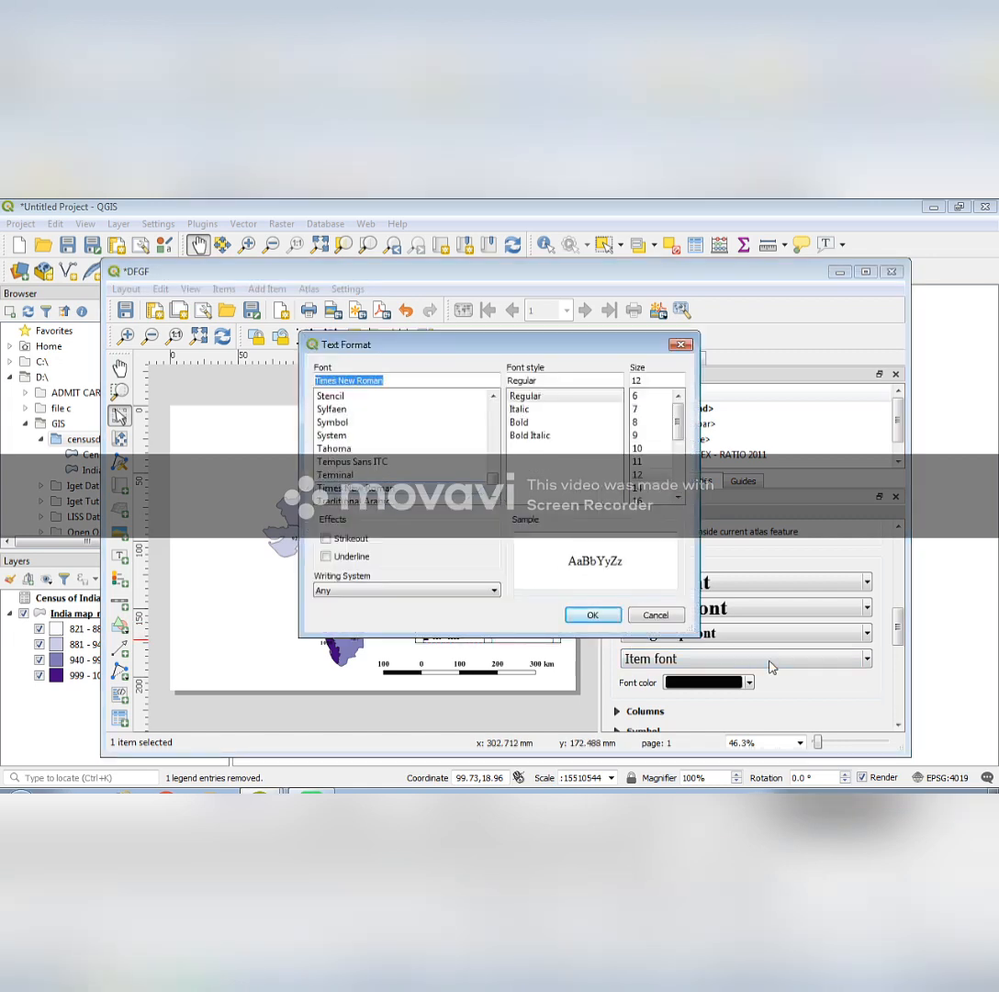
{"action": "left_click", "coordinate": [555, 422]}
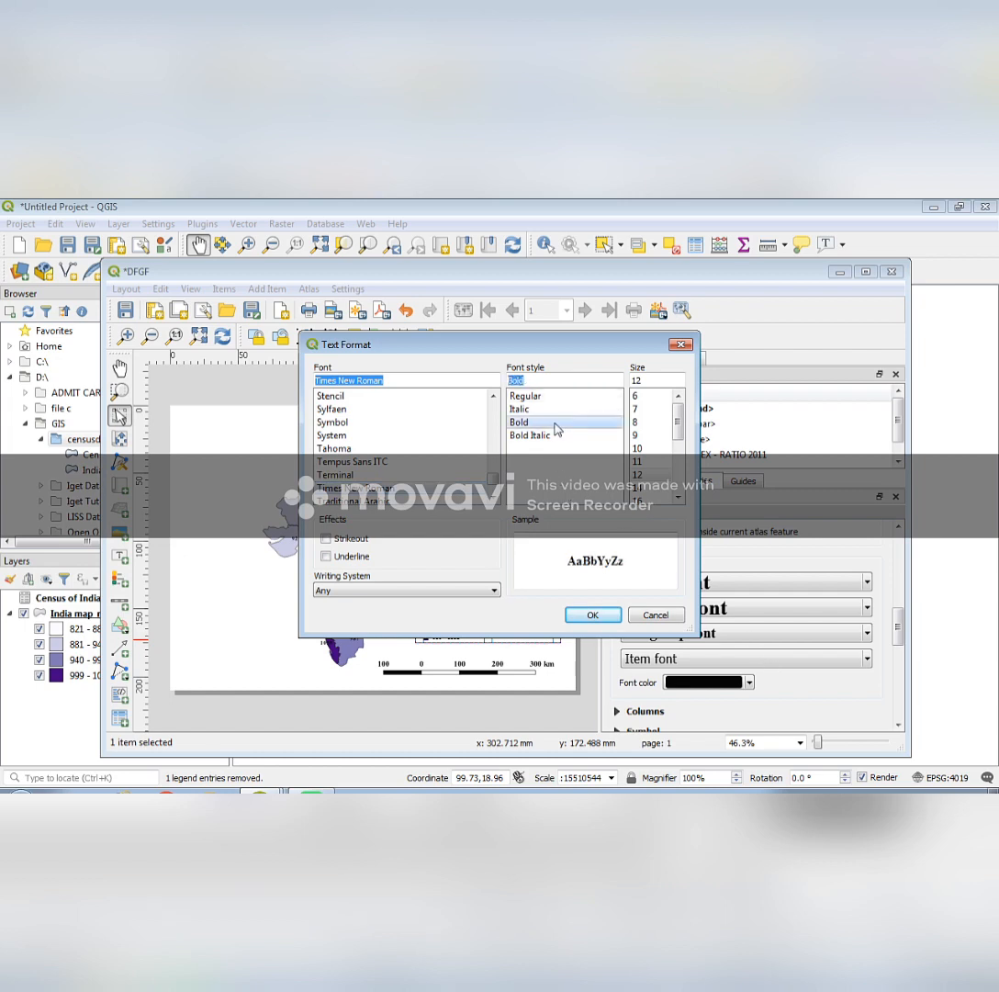
{"action": "left_click", "coordinate": [677, 497]}
{"action": "left_click", "coordinate": [677, 497]}
{"action": "left_click", "coordinate": [678, 497]}
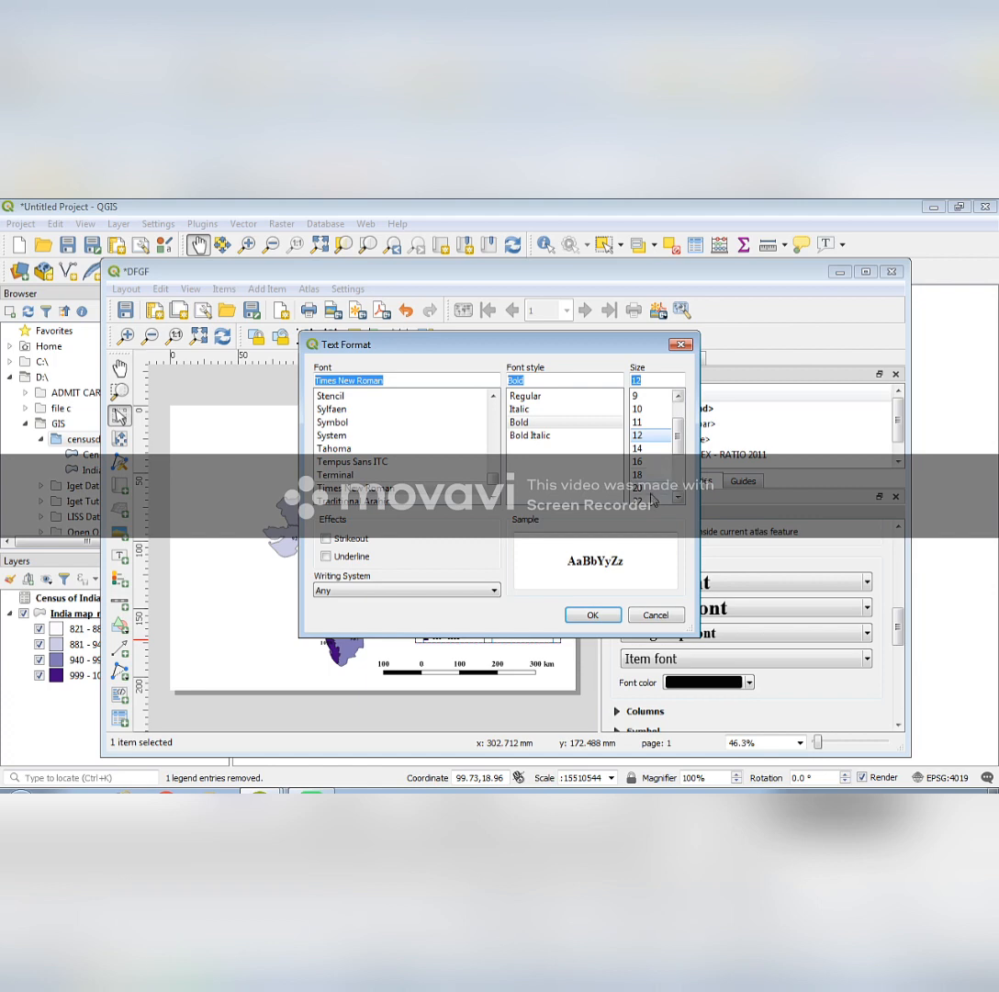
{"action": "left_click", "coordinate": [648, 448]}
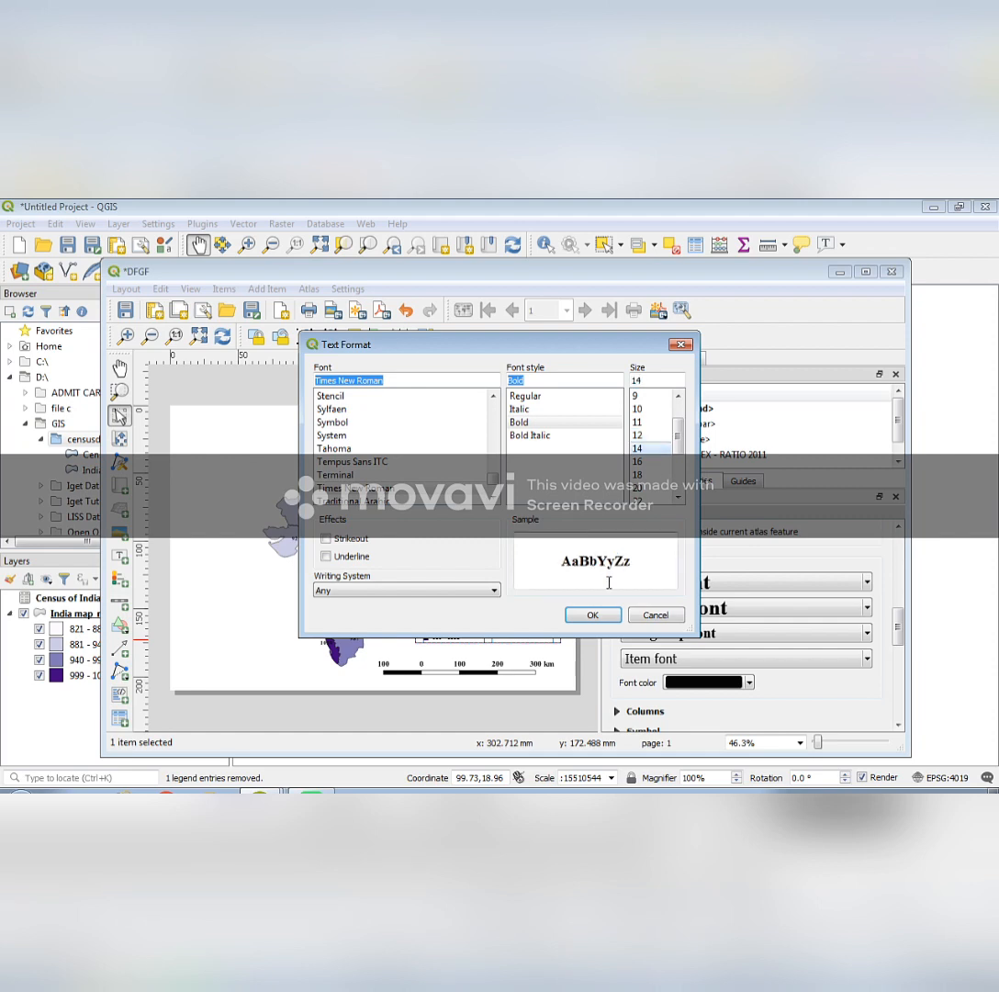
{"action": "left_click", "coordinate": [606, 611]}
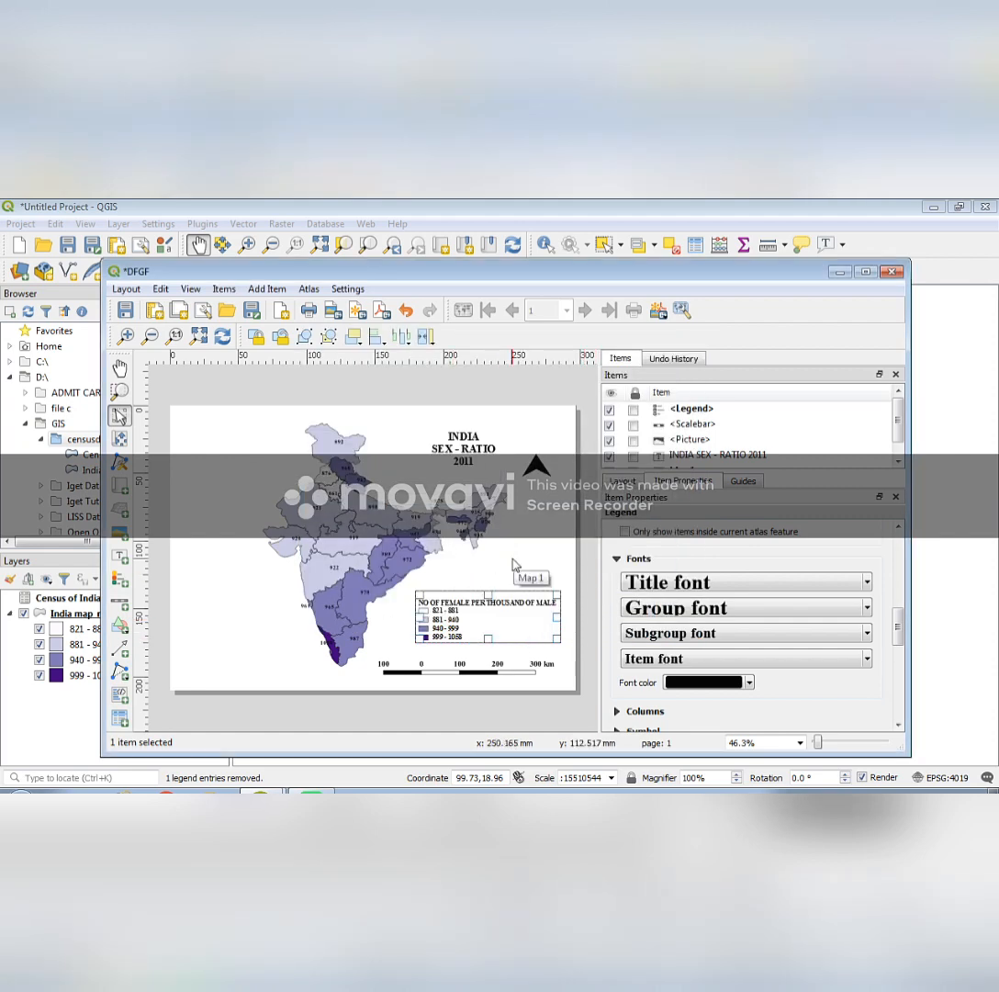
Step: Draw a new text label box near the page's lower-left corner, beside the southern tip of India
{"action": "left_click", "coordinate": [418, 518]}
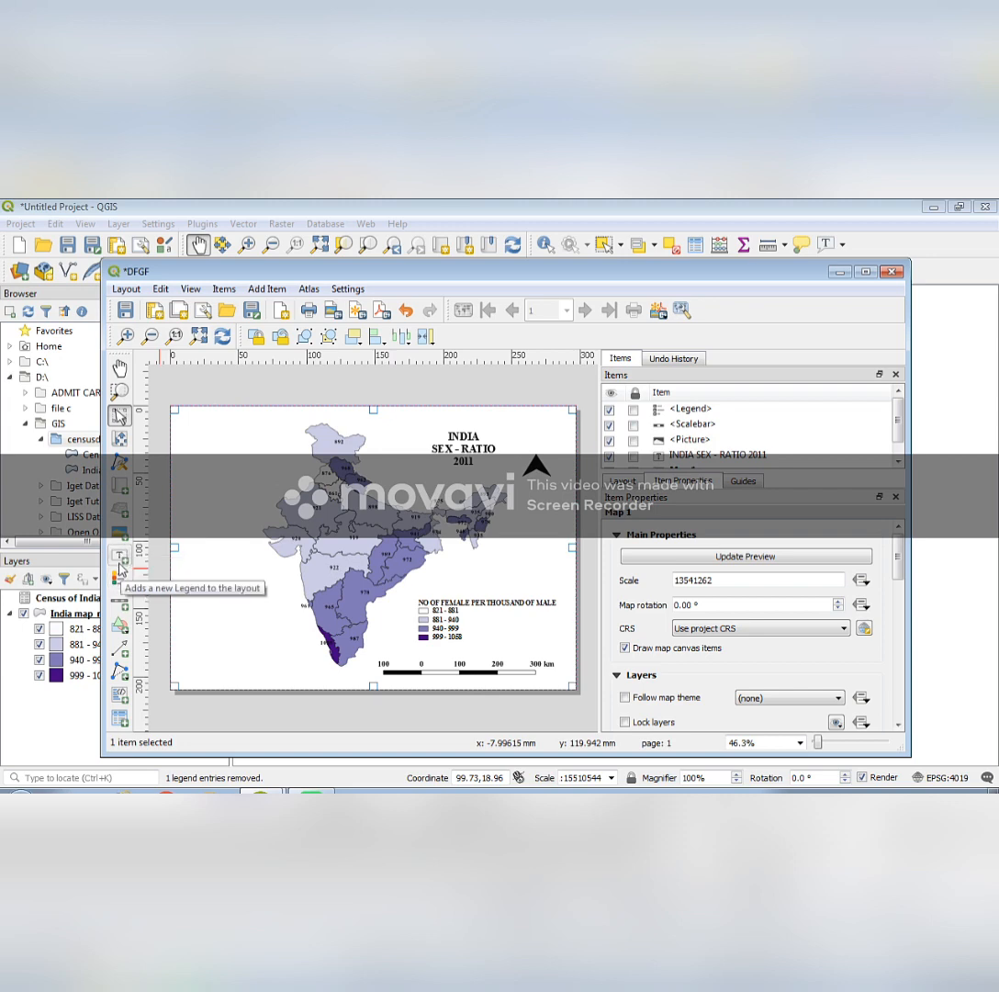
{"action": "left_click", "coordinate": [119, 555]}
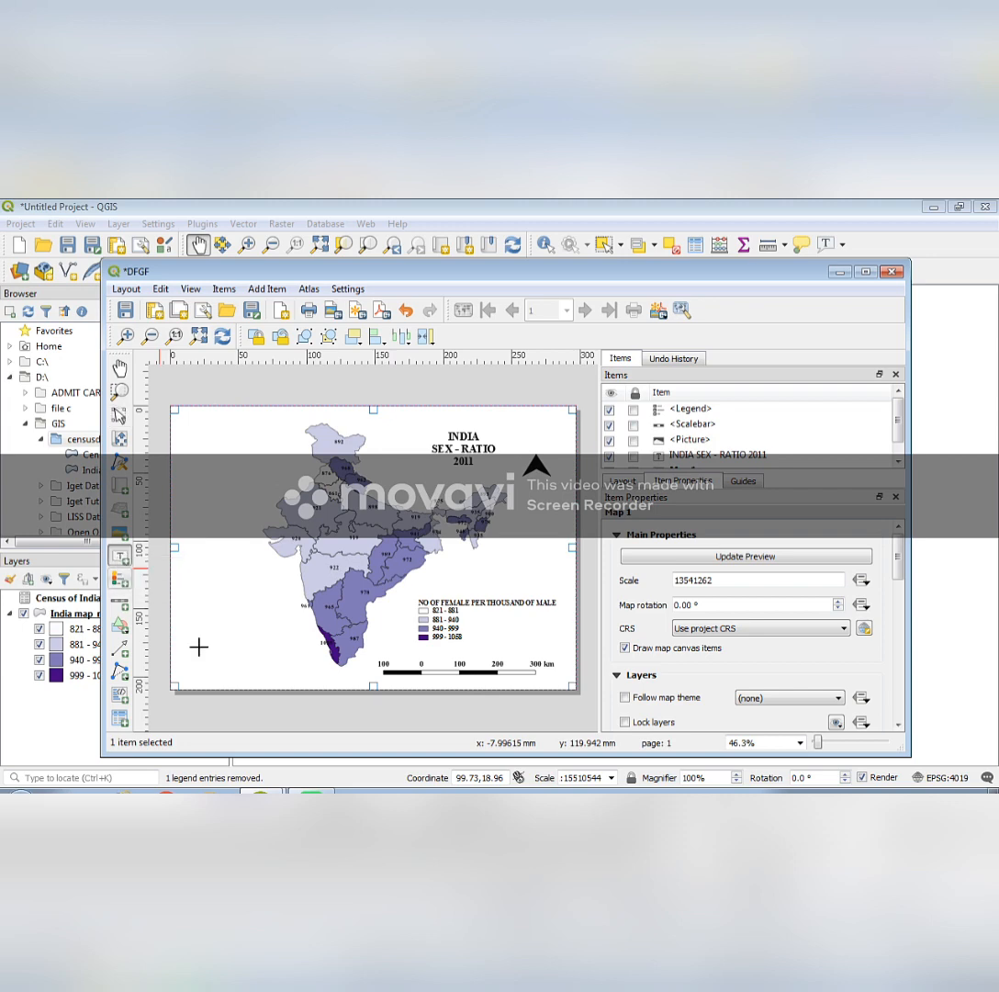
{"action": "left_click_drag", "start_coordinate": [197, 643], "coordinate": [291, 665]}
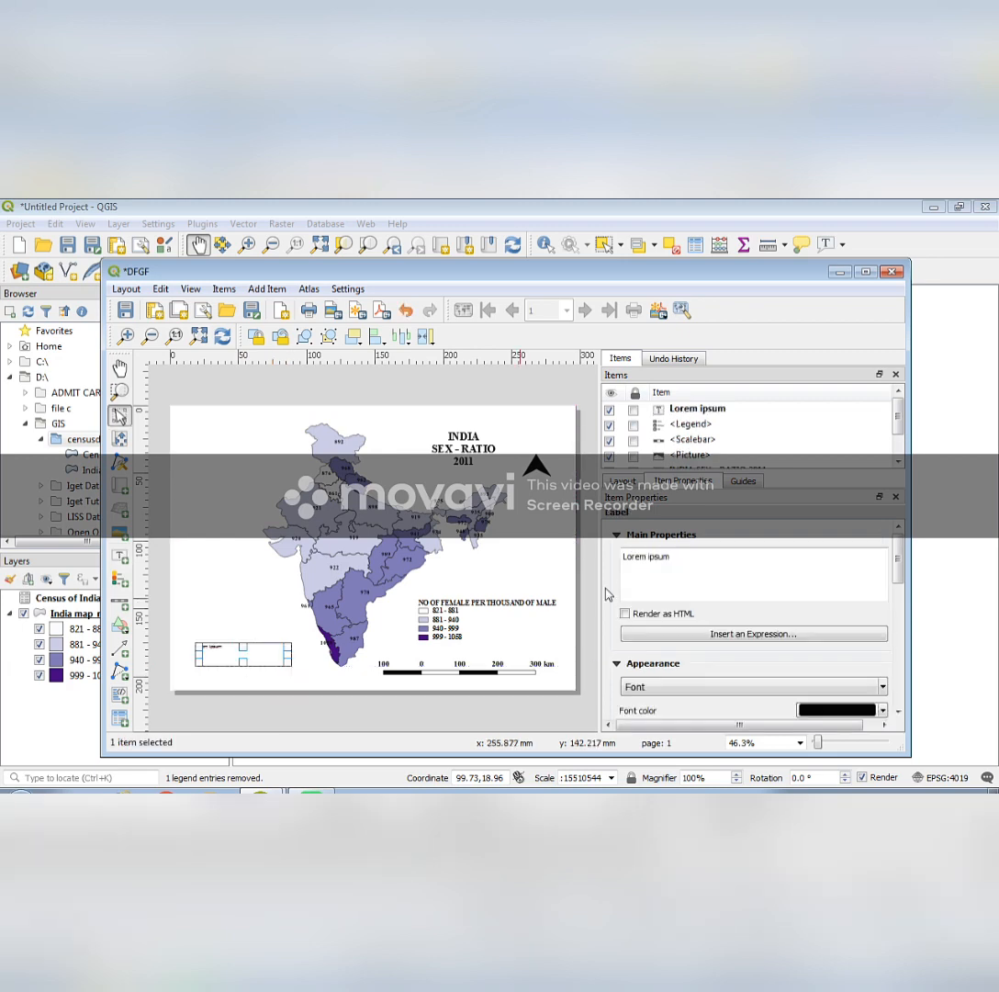
Step: Replace the new label's placeholder text with "SOURCE : CENSUS OF INDIA, 2011"
{"action": "left_click", "coordinate": [679, 557]}
{"action": "key", "text": "BackSpace"}
{"action": "key", "text": "BackSpace"}
{"action": "key", "text": "BackSpace"}
{"action": "key", "text": "BackSpace"}
{"action": "key", "text": "BackSpace"}
{"action": "key", "text": "BackSpace"}
{"action": "key", "text": "BackSpace"}
{"action": "key", "text": "BackSpace"}
{"action": "key", "text": "BackSpace"}
{"action": "key", "text": "BackSpace"}
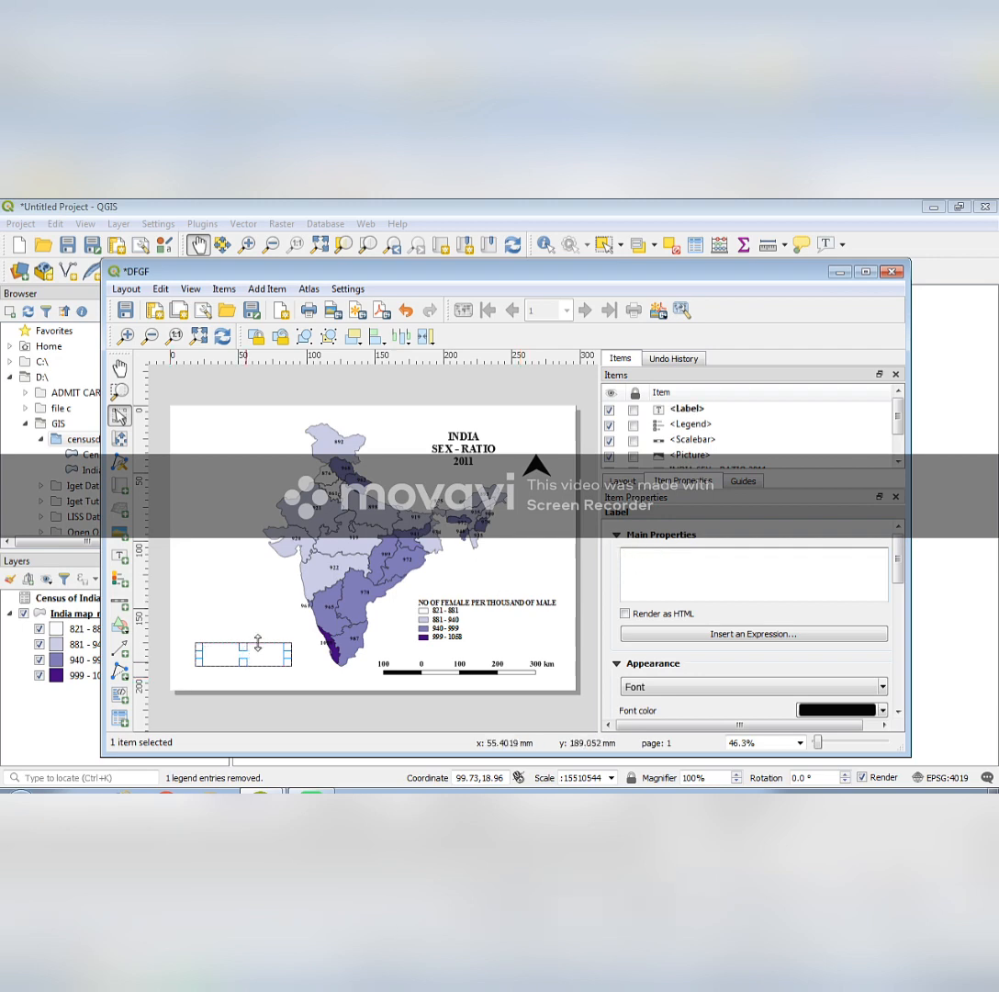
{"action": "type", "text": "SOURCE :"}
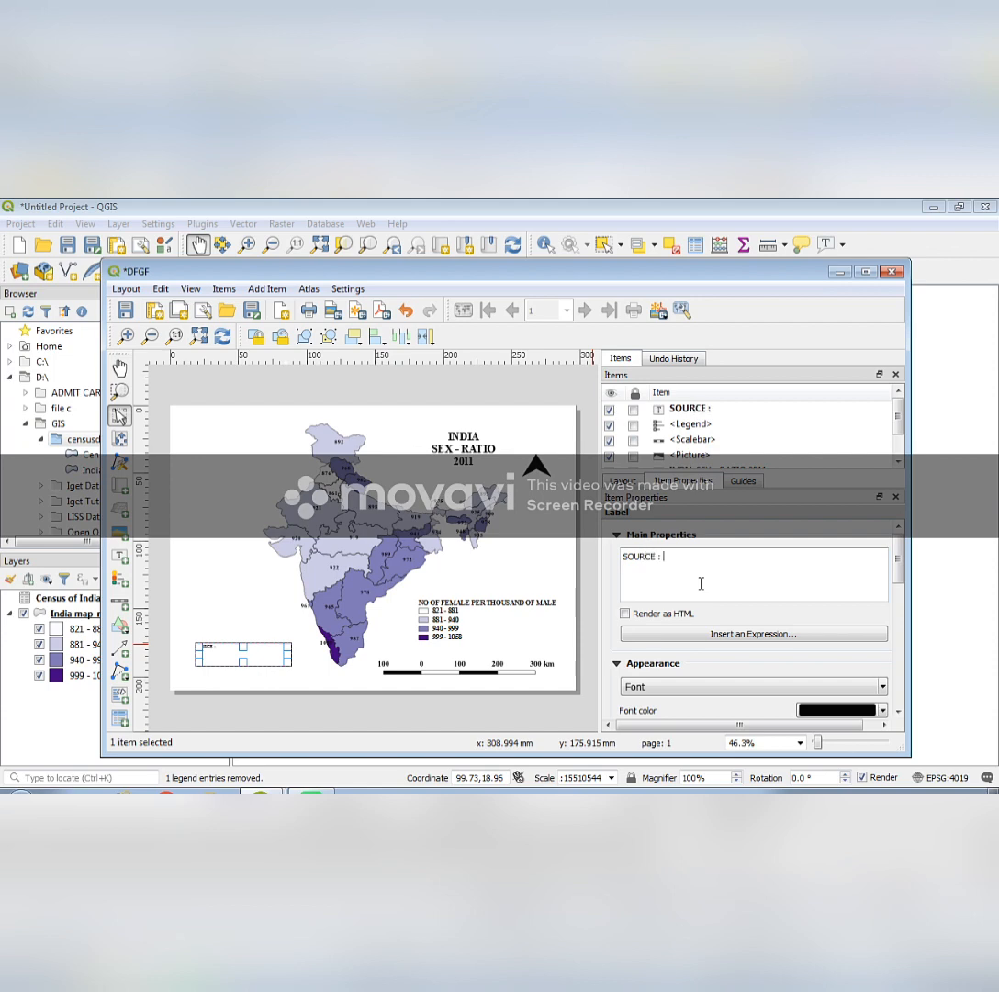
{"action": "type", "text": " CENSUS OF INDIA, 2011"}
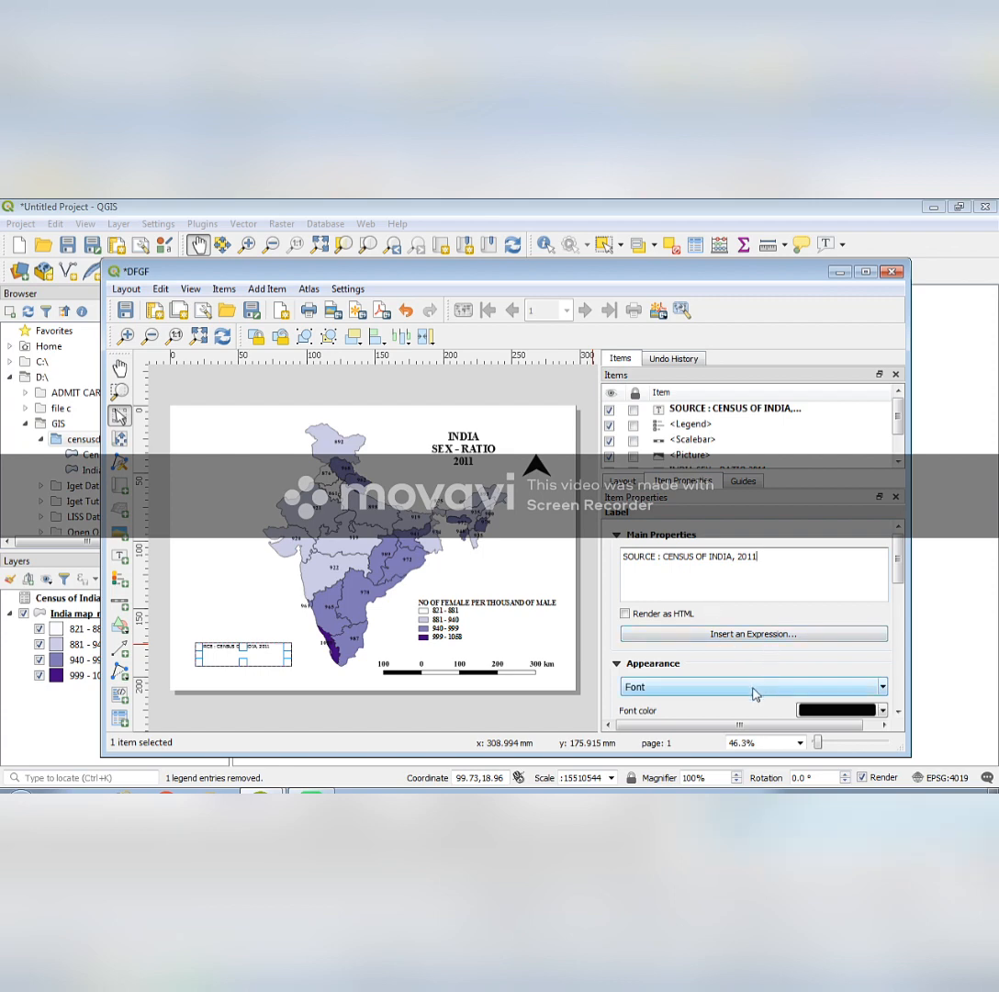
Step: Set the source label's font to Times New Roman, Bold, size 14, and enlarge its box so the text fits on one line
{"action": "left_click", "coordinate": [754, 693]}
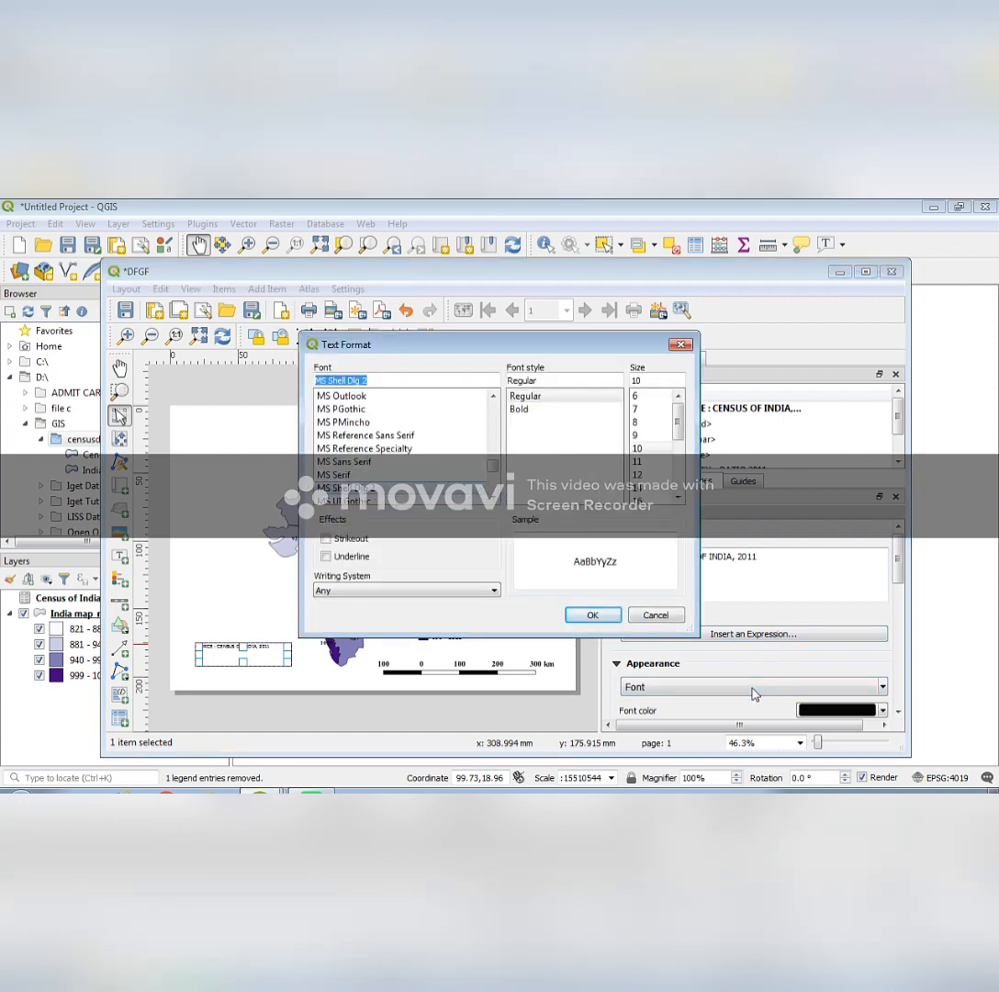
{"action": "key", "text": "t"}
{"action": "key", "text": "i"}
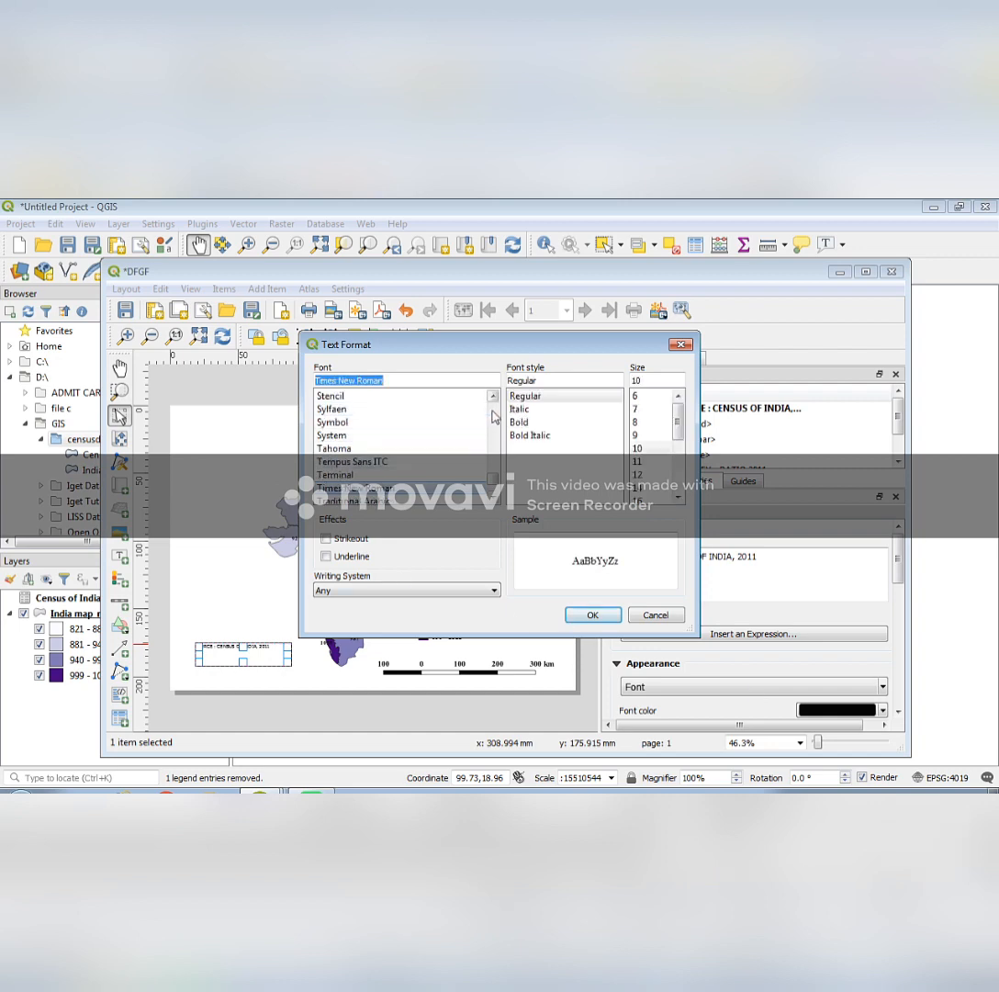
{"action": "left_click", "coordinate": [555, 421]}
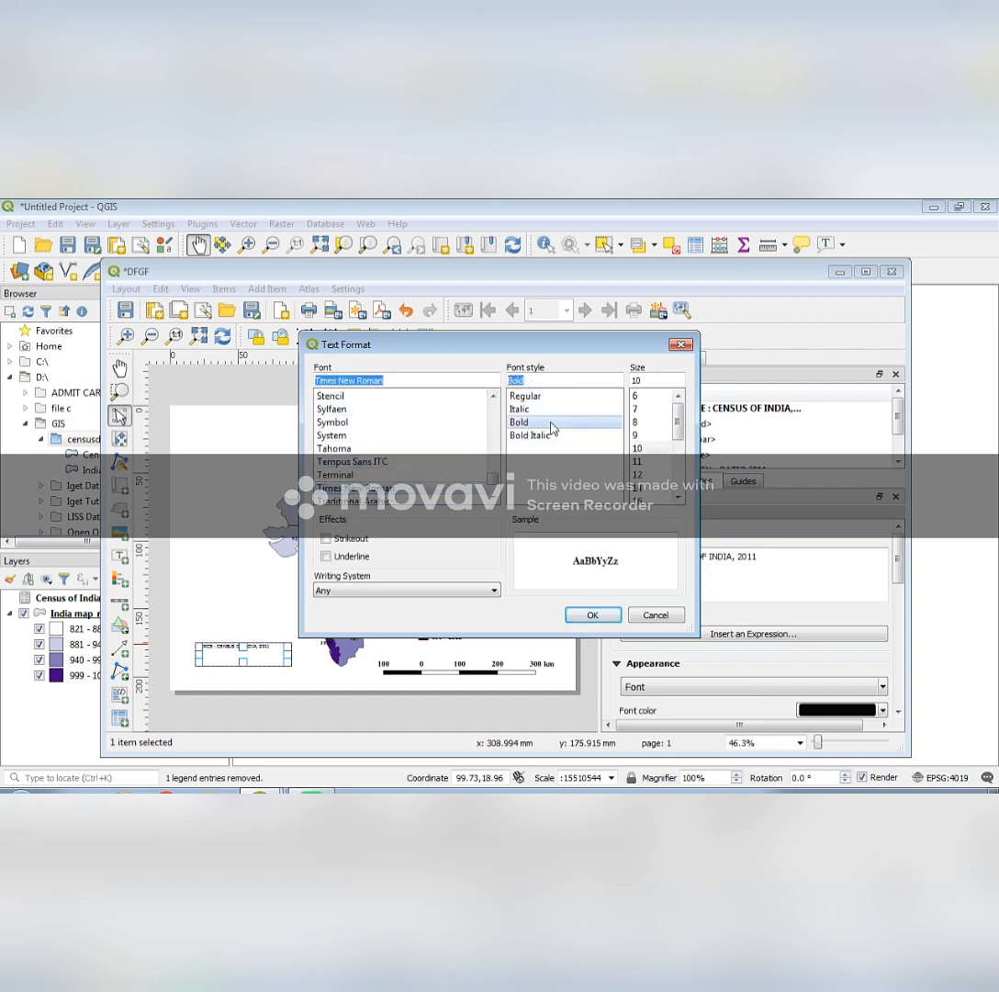
{"action": "left_click", "coordinate": [681, 498]}
{"action": "left_click", "coordinate": [680, 498]}
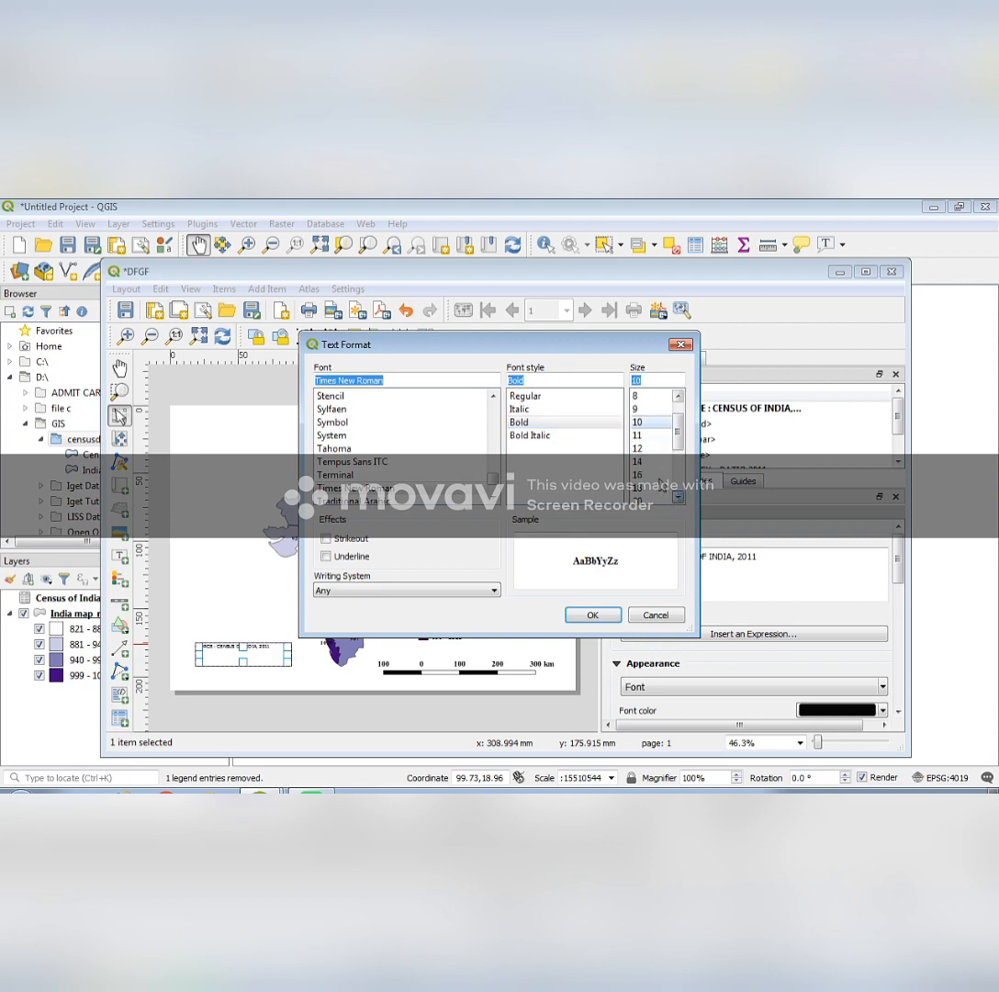
{"action": "left_click", "coordinate": [643, 461]}
{"action": "left_click", "coordinate": [590, 616]}
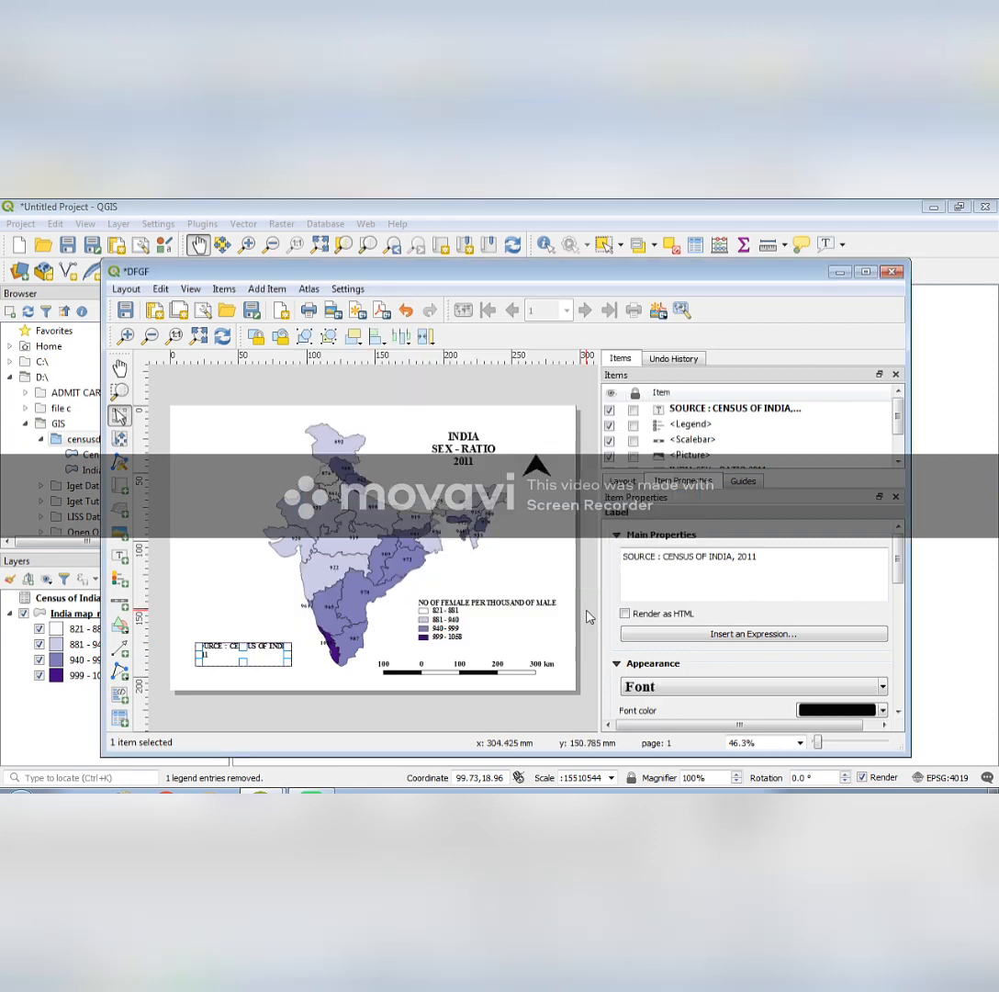
{"action": "left_click_drag", "start_coordinate": [288, 662], "coordinate": [333, 670]}
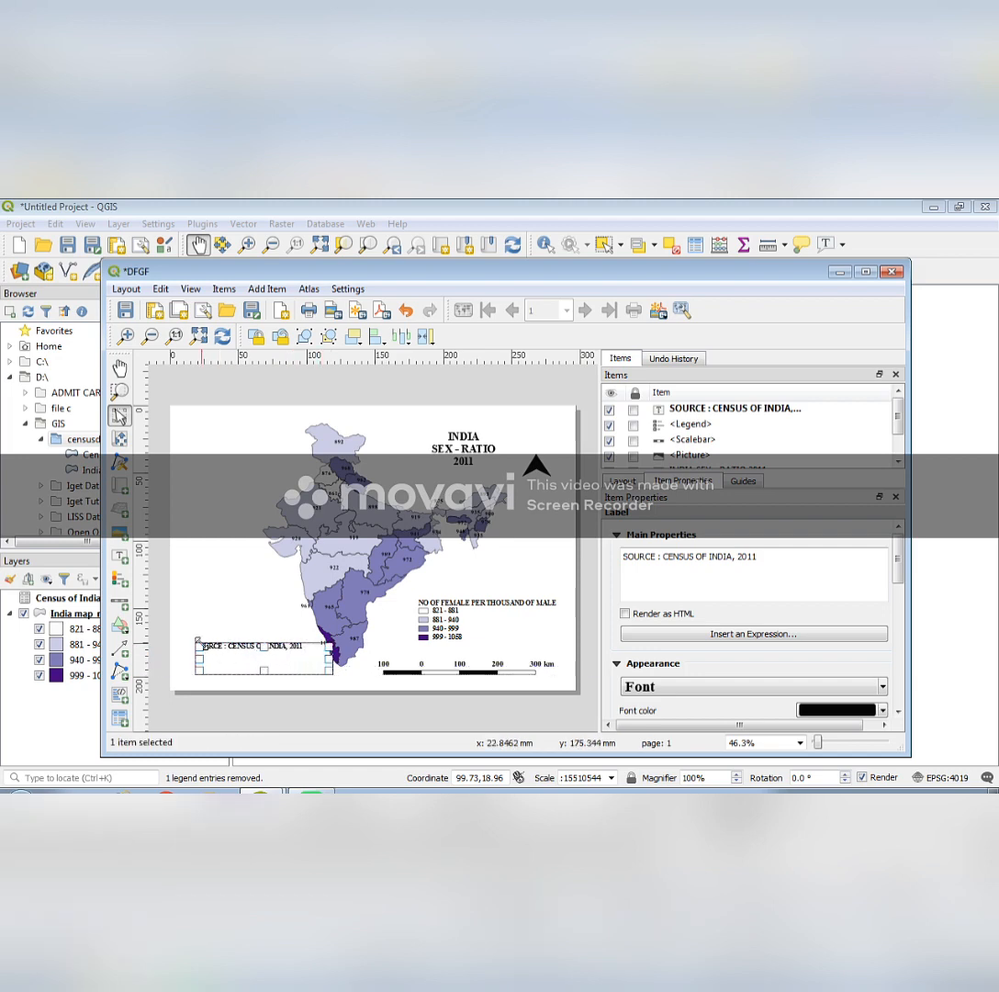
{"action": "left_click_drag", "start_coordinate": [201, 645], "coordinate": [191, 620]}
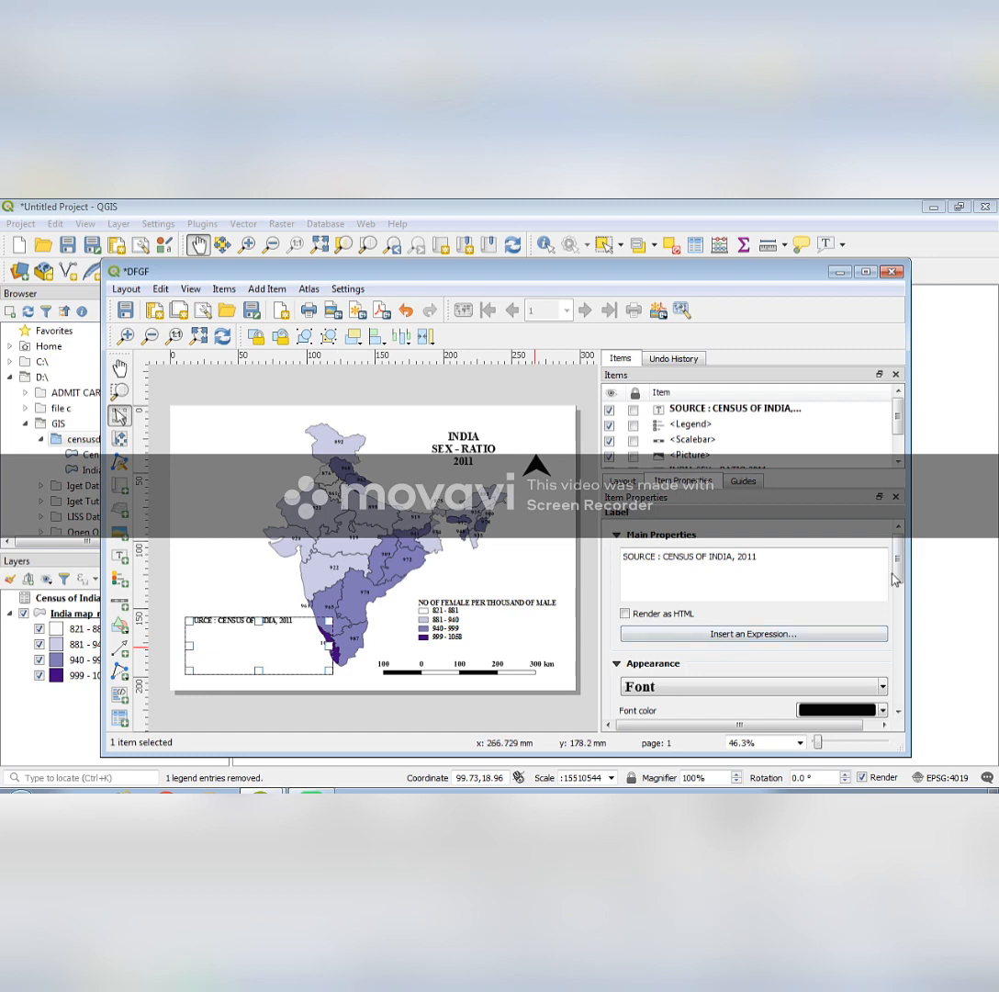
Step: Set the source label's vertical alignment to Middle and move it level with the scale bar, to its left on the page
{"action": "left_click_drag", "start_coordinate": [896, 577], "coordinate": [897, 623]}
{"action": "left_click", "coordinate": [662, 663]}
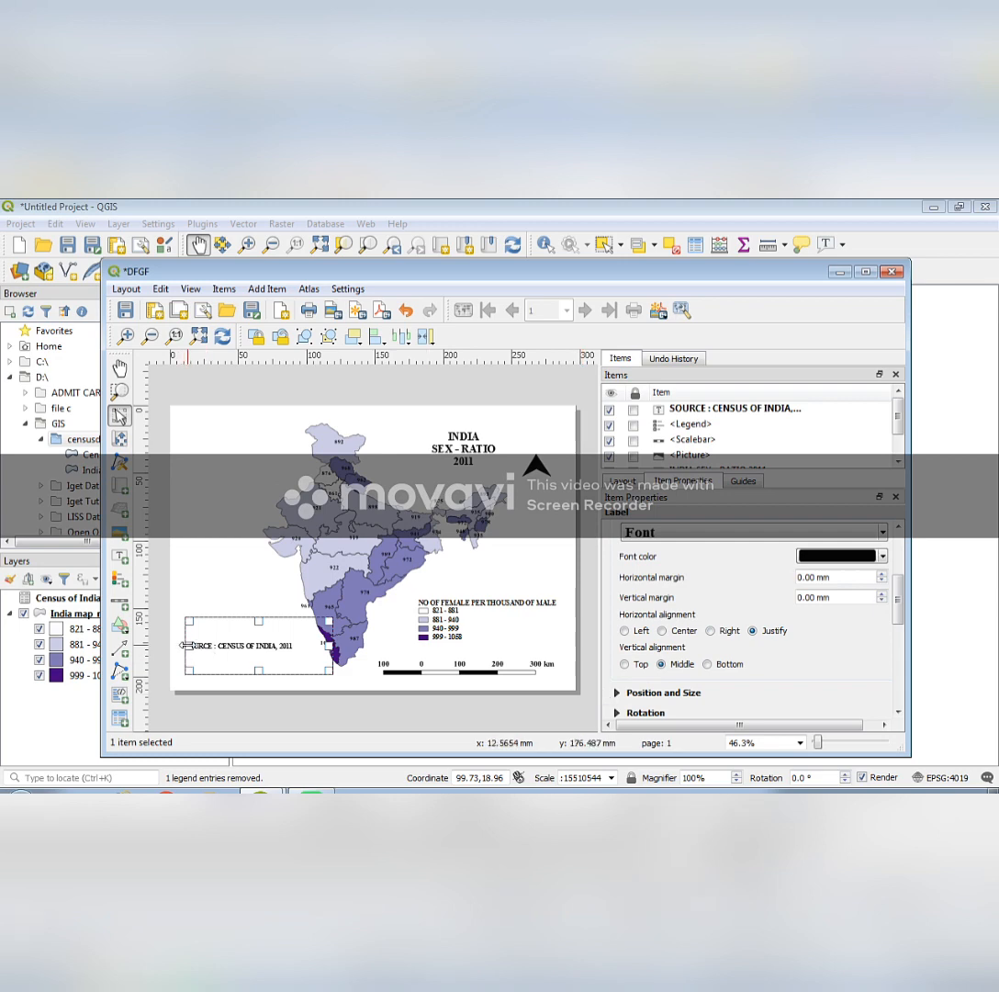
{"action": "left_click_drag", "start_coordinate": [186, 647], "coordinate": [260, 675]}
Step: Add two grids to the India map item on the layout
{"action": "left_click", "coordinate": [284, 594]}
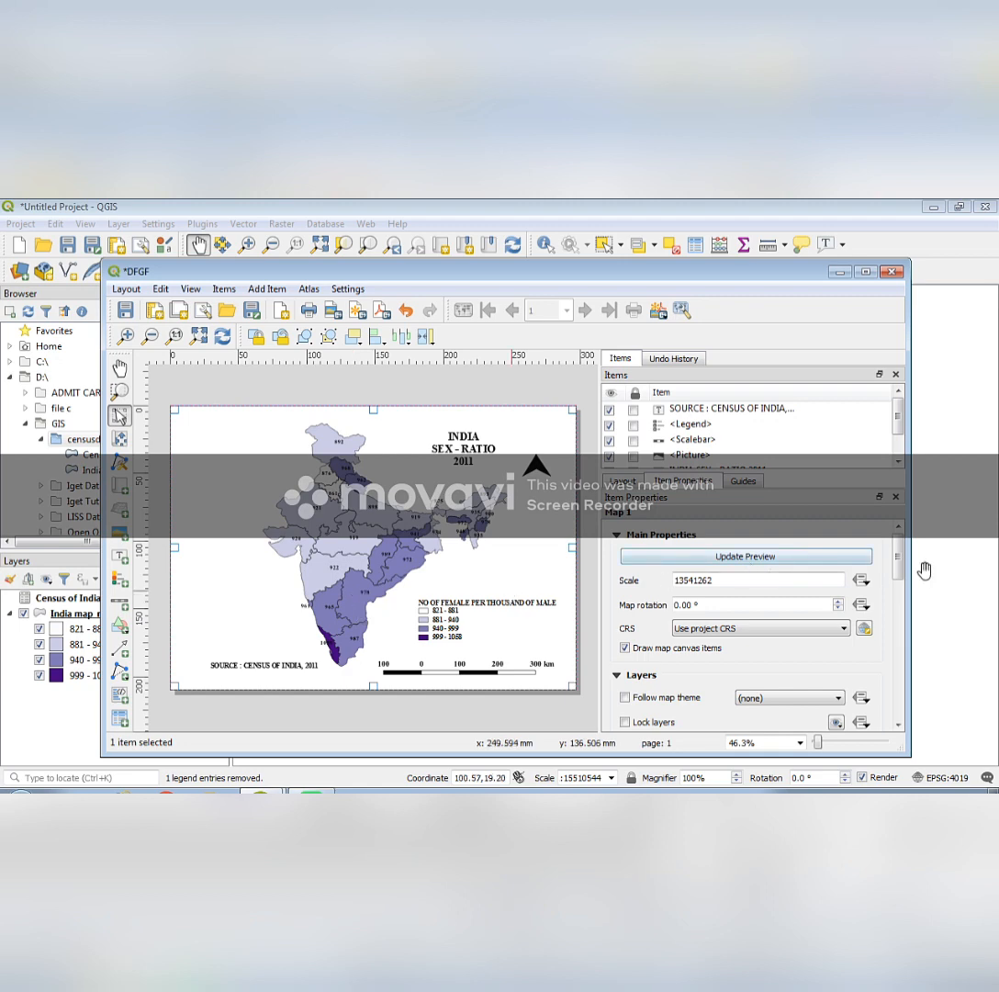
{"action": "left_click_drag", "start_coordinate": [900, 569], "coordinate": [900, 588]}
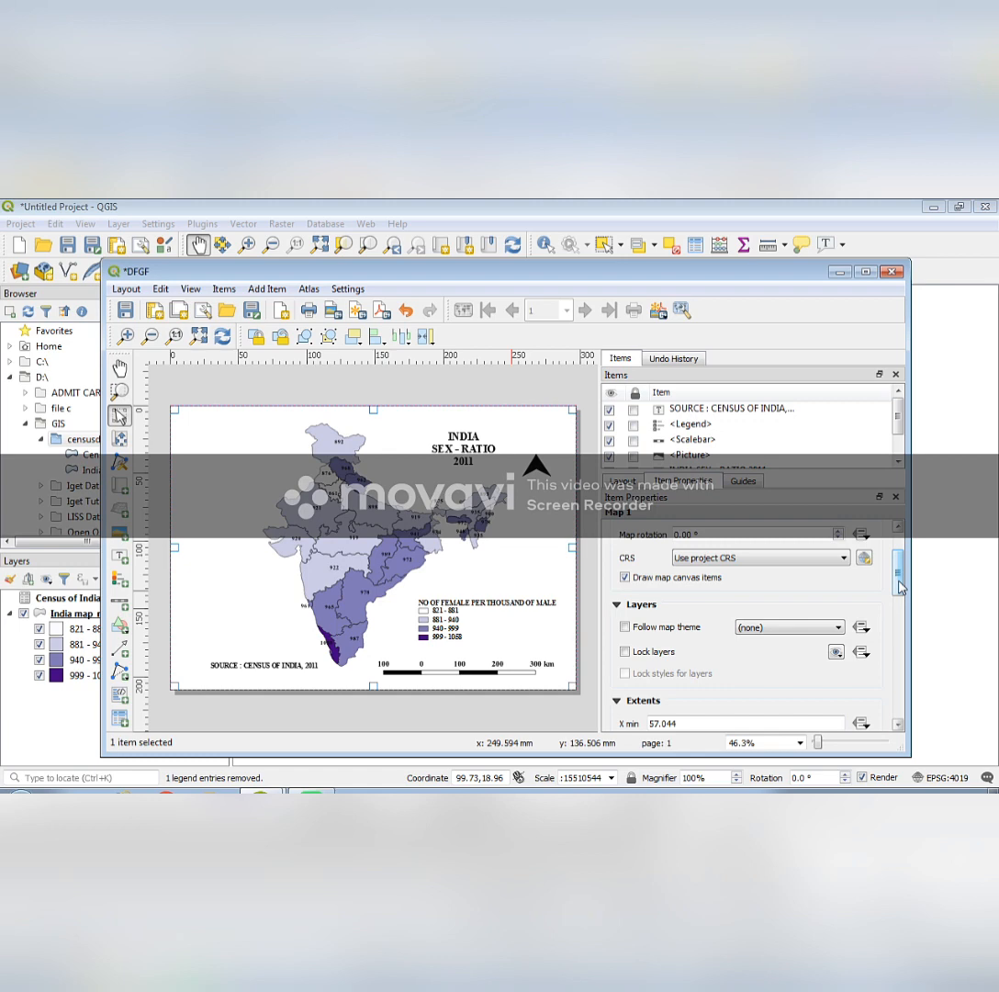
{"action": "left_click_drag", "start_coordinate": [900, 588], "coordinate": [900, 650]}
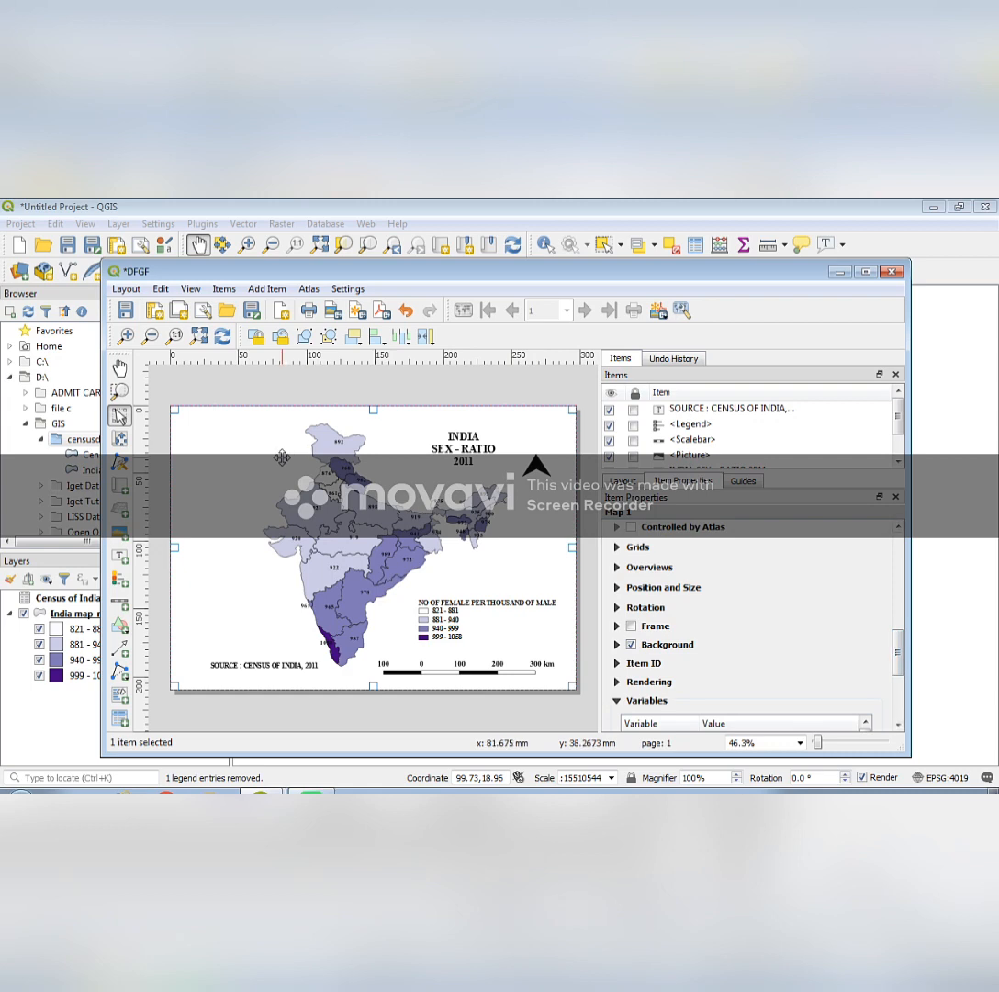
{"action": "left_click", "coordinate": [641, 548]}
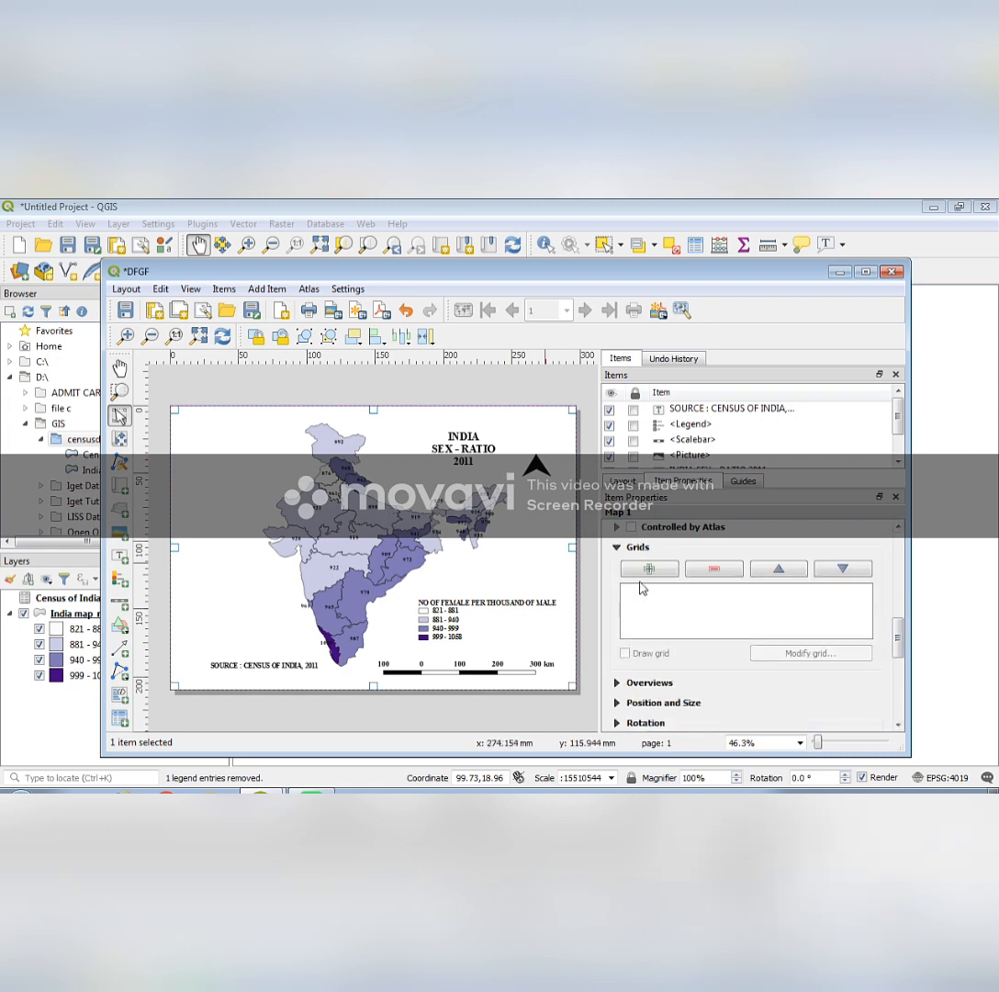
{"action": "left_click", "coordinate": [656, 571]}
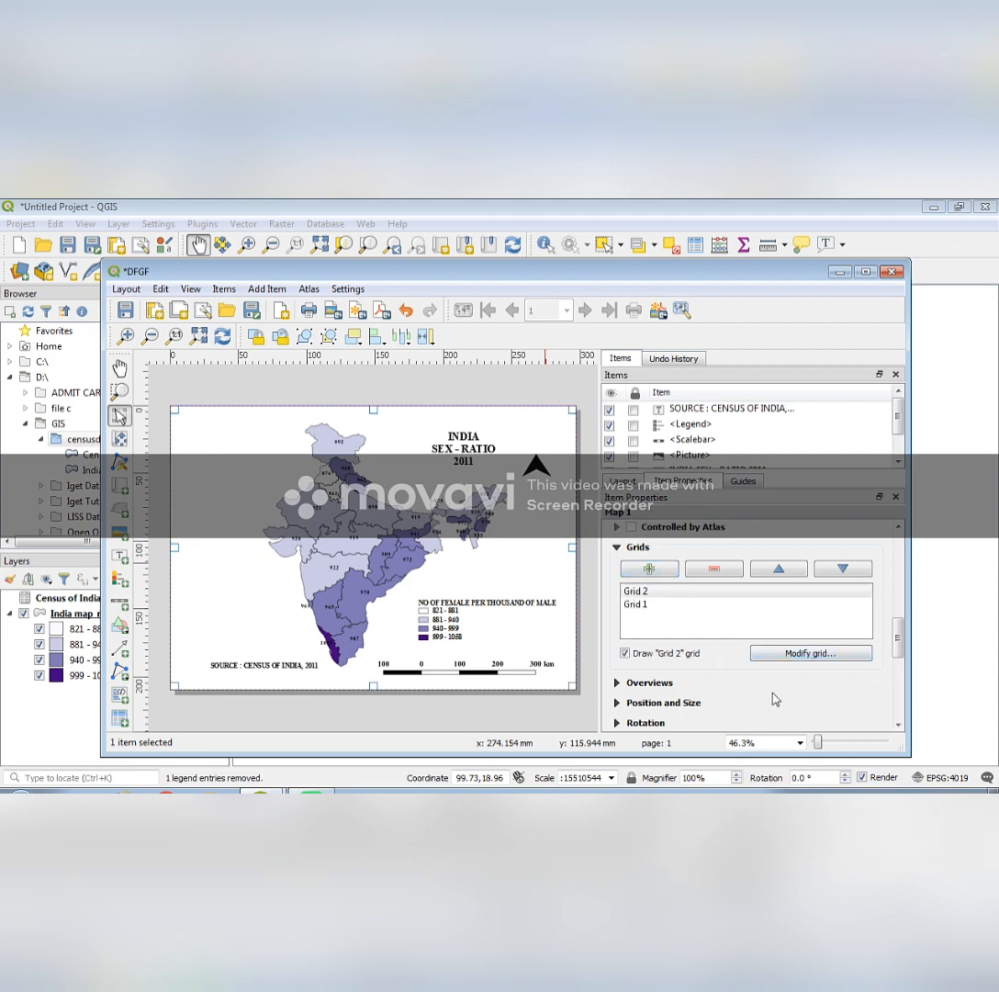
Step: Set the second grid's interval to 5 map units in both X and Y
{"action": "left_click", "coordinate": [804, 653]}
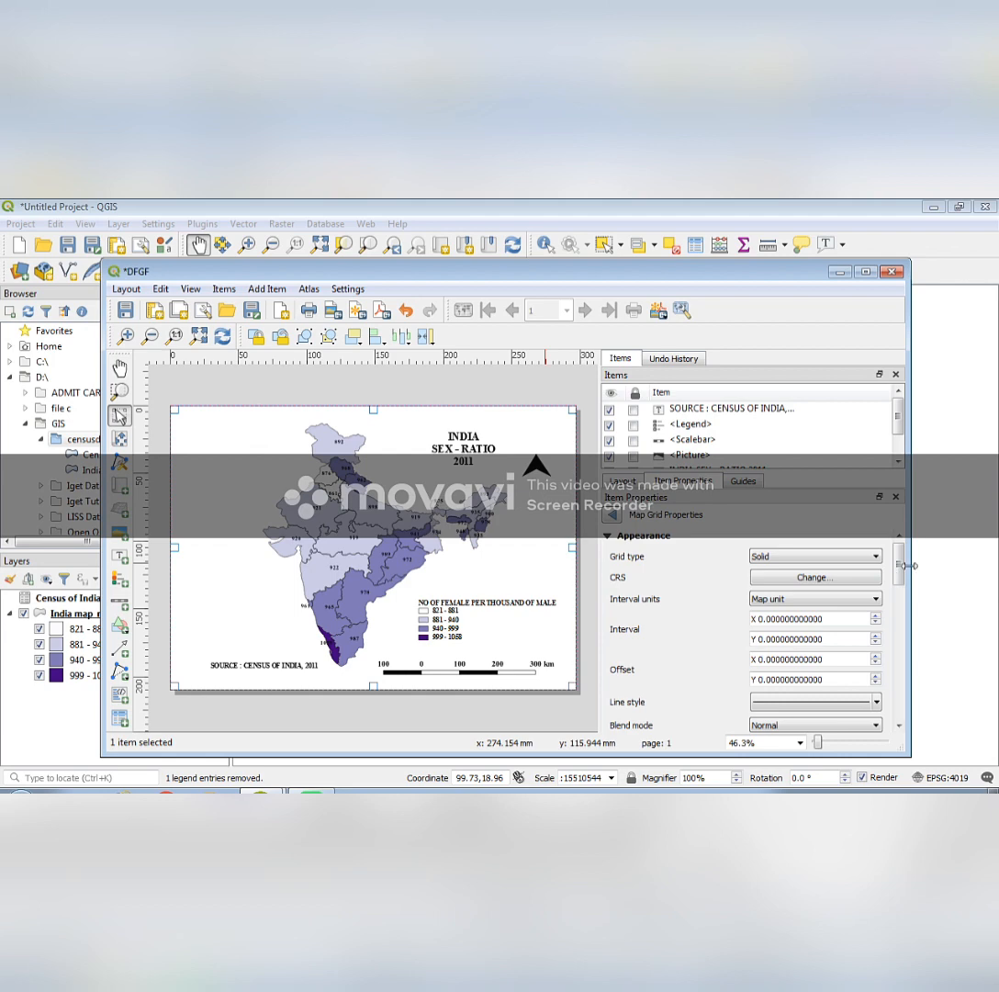
{"action": "left_click_drag", "start_coordinate": [895, 574], "coordinate": [900, 592]}
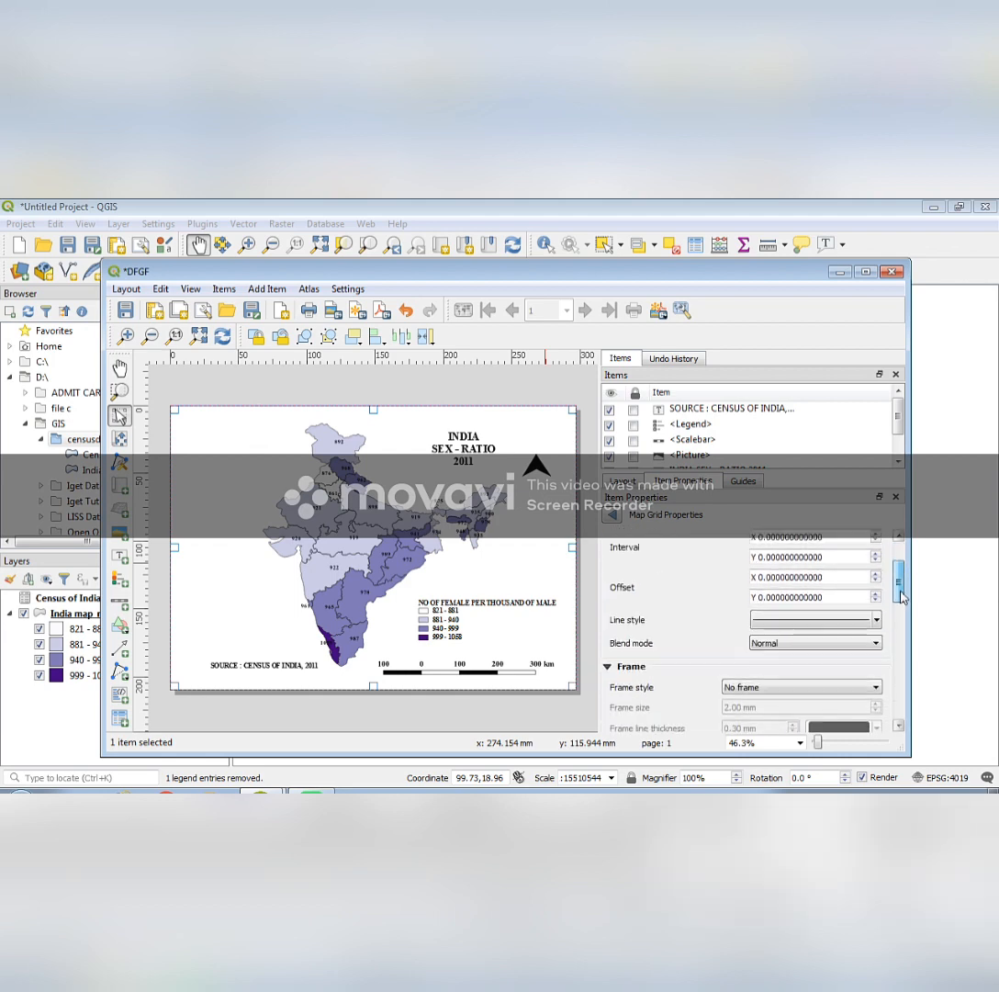
{"action": "left_click", "coordinate": [876, 532]}
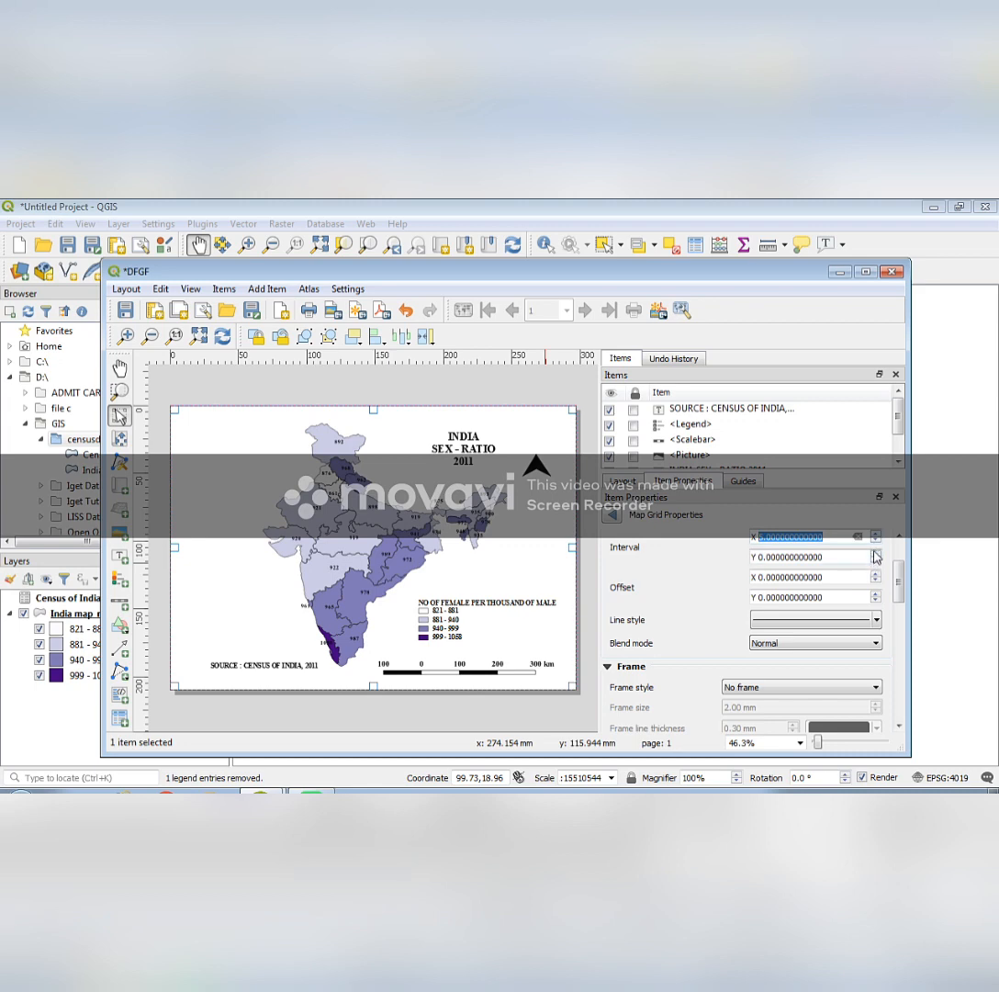
{"action": "left_click", "coordinate": [876, 557]}
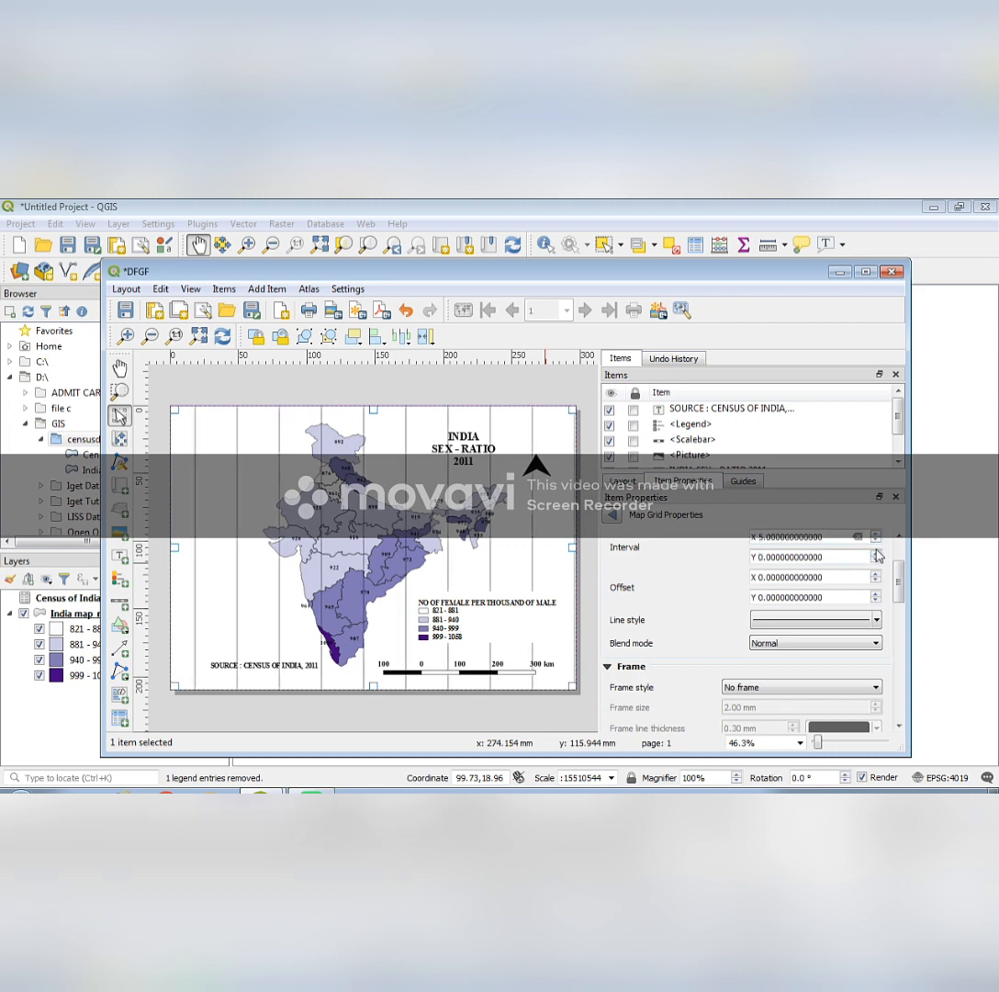
{"action": "left_click", "coordinate": [877, 554]}
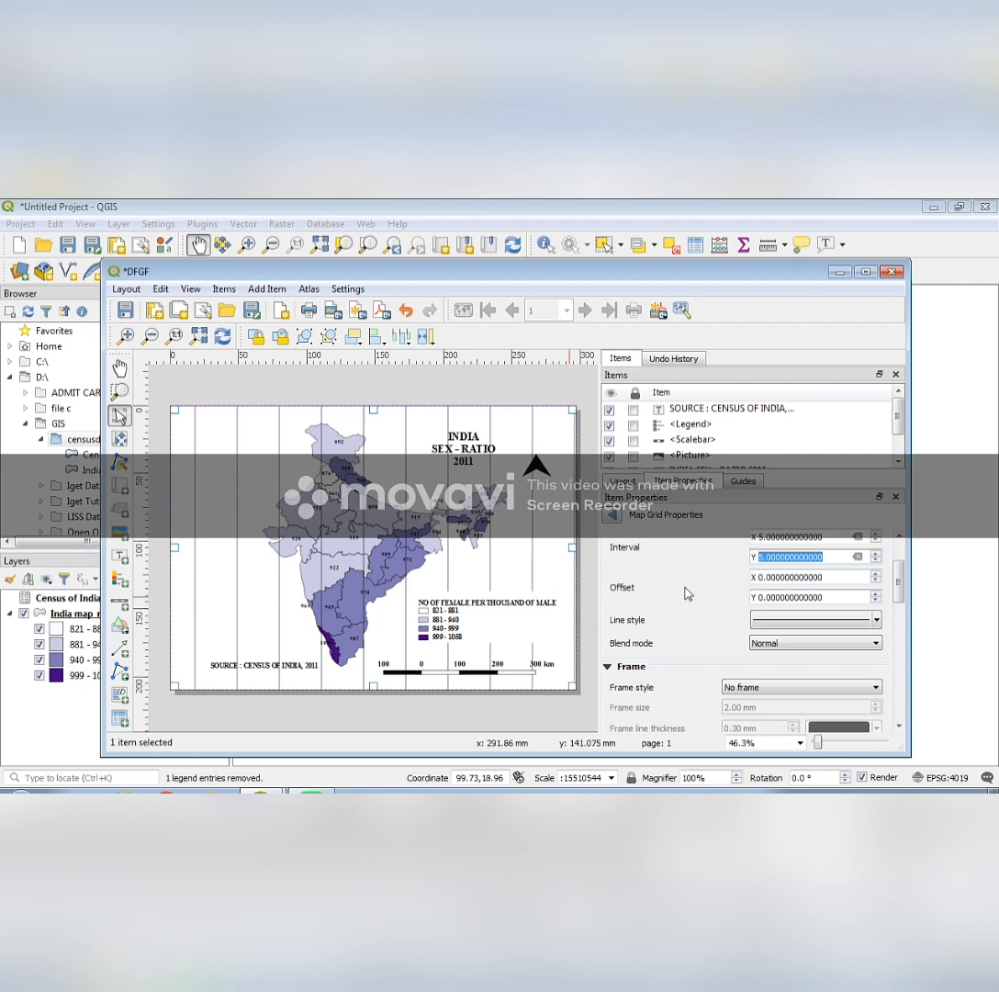
Step: Set the second grid's offset to 5 in both X and Y
{"action": "left_click", "coordinate": [877, 574]}
{"action": "left_click", "coordinate": [876, 574]}
{"action": "left_click", "coordinate": [876, 574]}
{"action": "left_click", "coordinate": [876, 574]}
{"action": "left_click", "coordinate": [876, 574]}
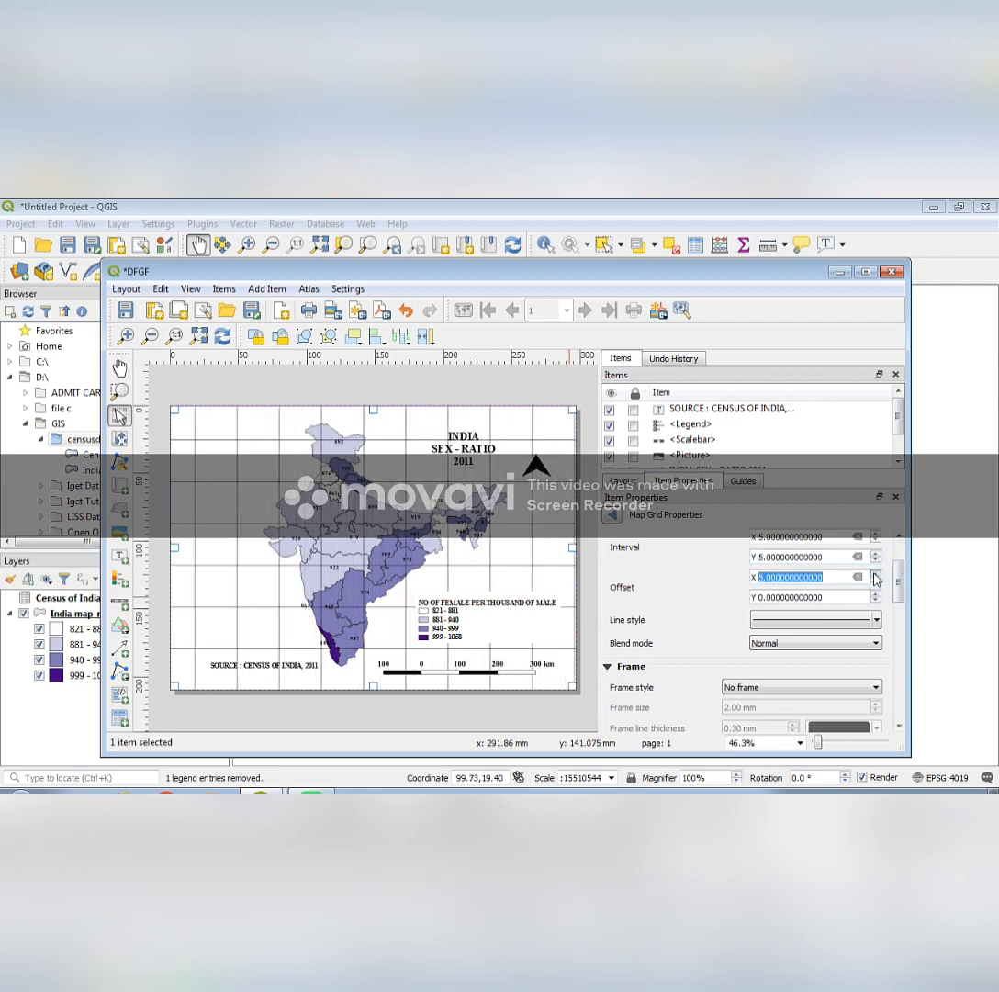
{"action": "left_click", "coordinate": [877, 595]}
{"action": "left_click", "coordinate": [876, 595]}
{"action": "left_click", "coordinate": [876, 594]}
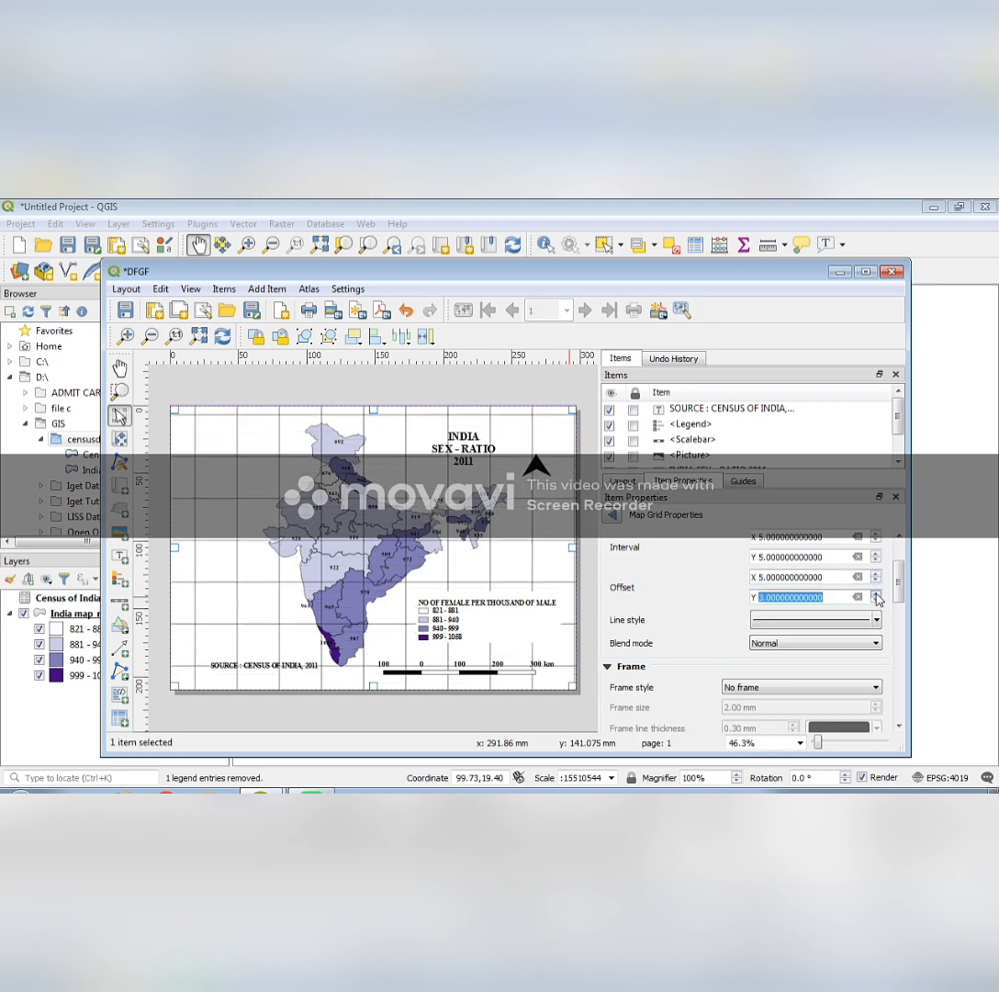
{"action": "left_click", "coordinate": [876, 594]}
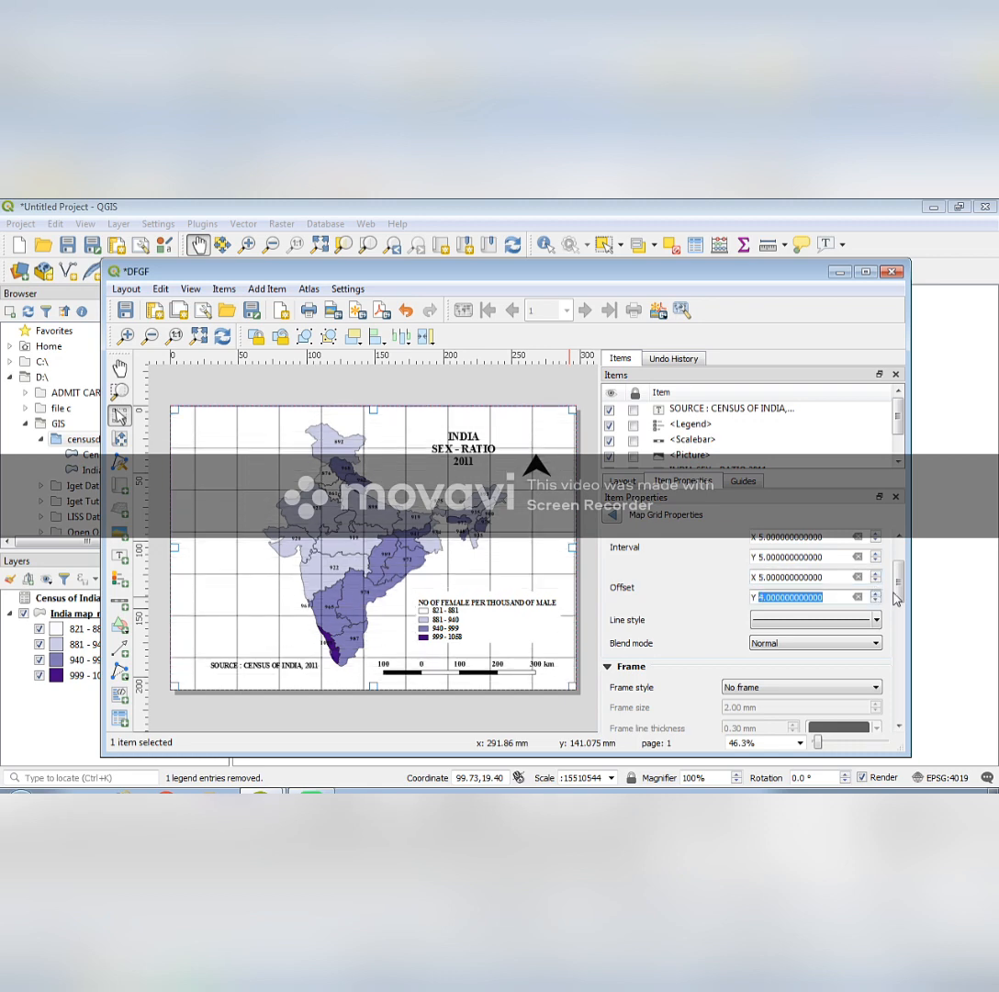
{"action": "left_click", "coordinate": [876, 594]}
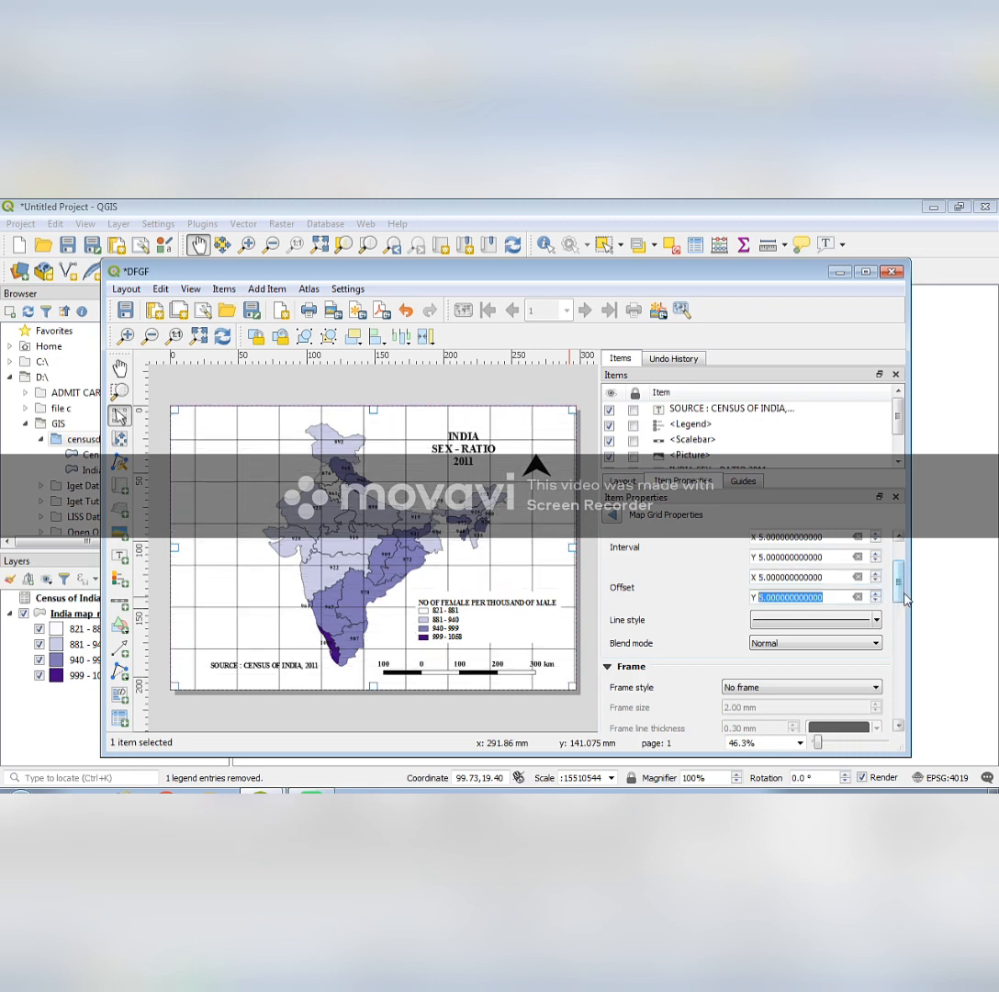
{"action": "scroll", "coordinate": [903, 595], "scroll_direction": "down", "scroll_amount": 1}
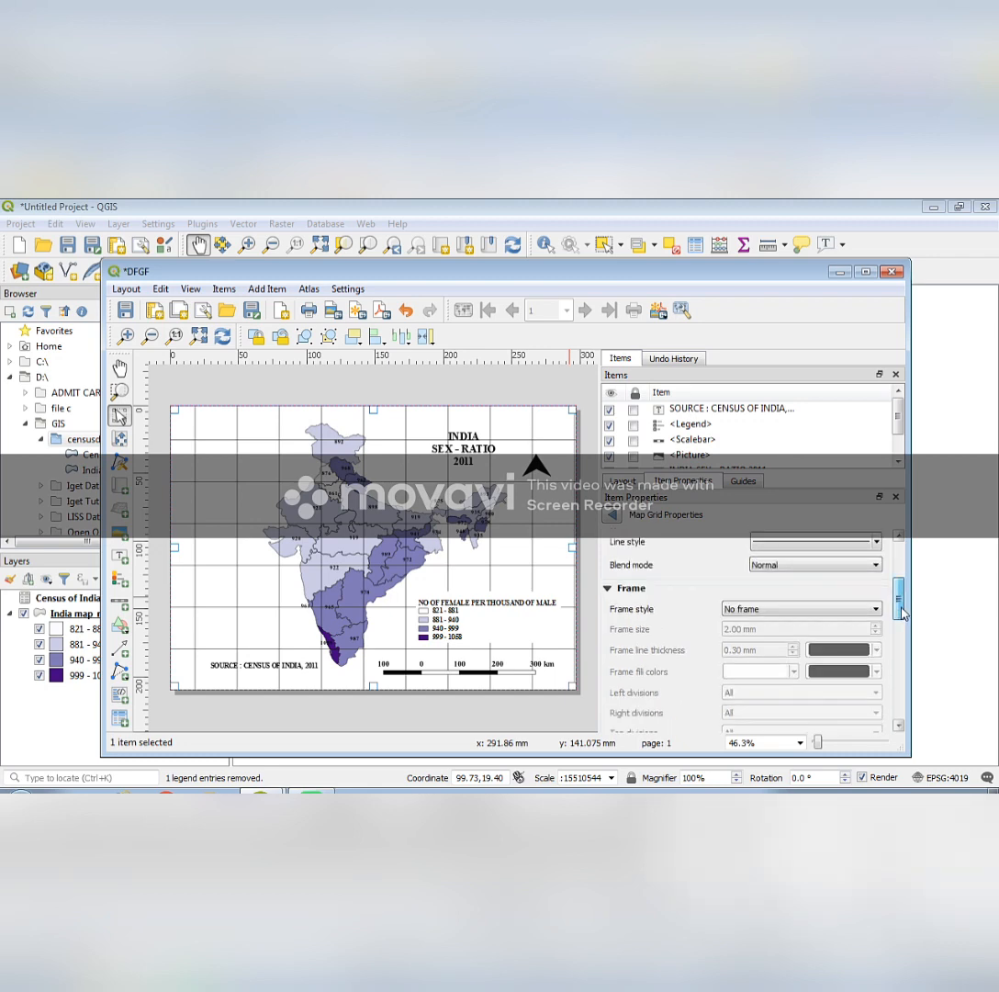
Step: Try the Zebra frame style on the second map grid, keeping Normal blend mode, and return the frame style to No frame
{"action": "left_click", "coordinate": [799, 568]}
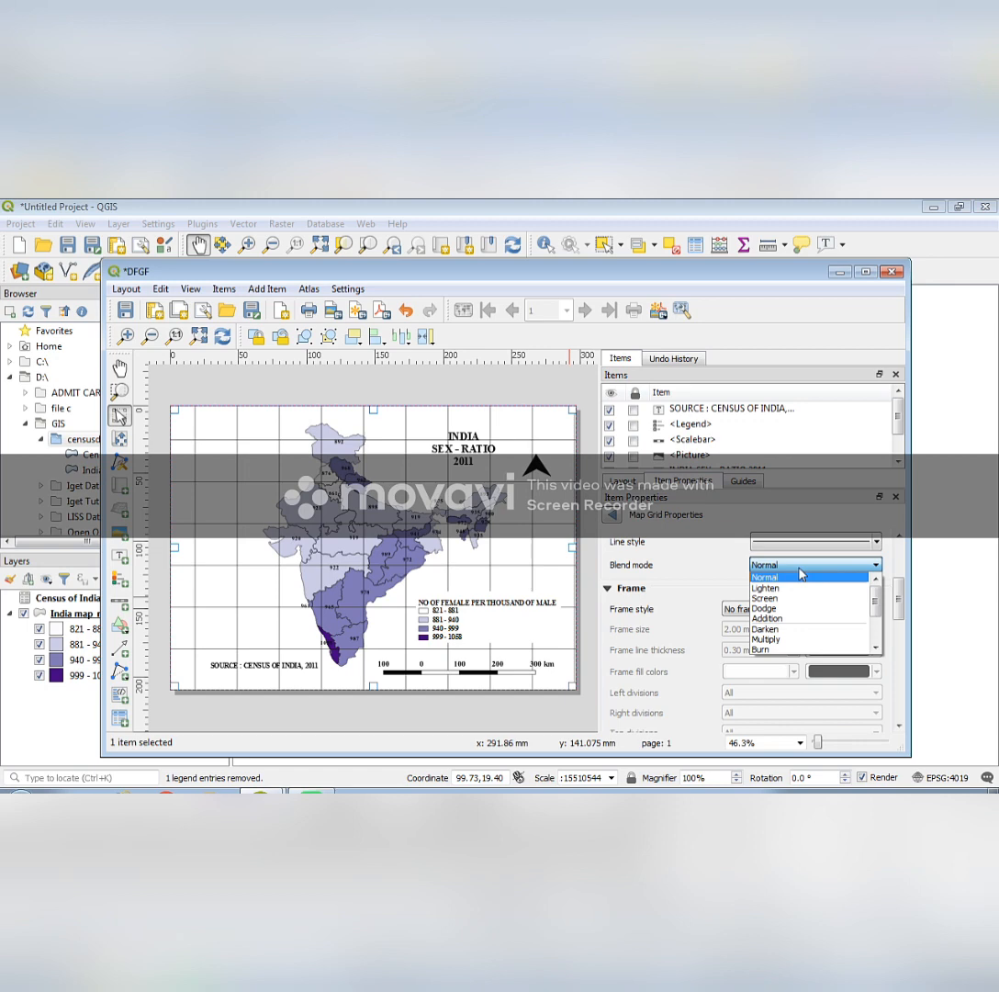
{"action": "left_click", "coordinate": [801, 576]}
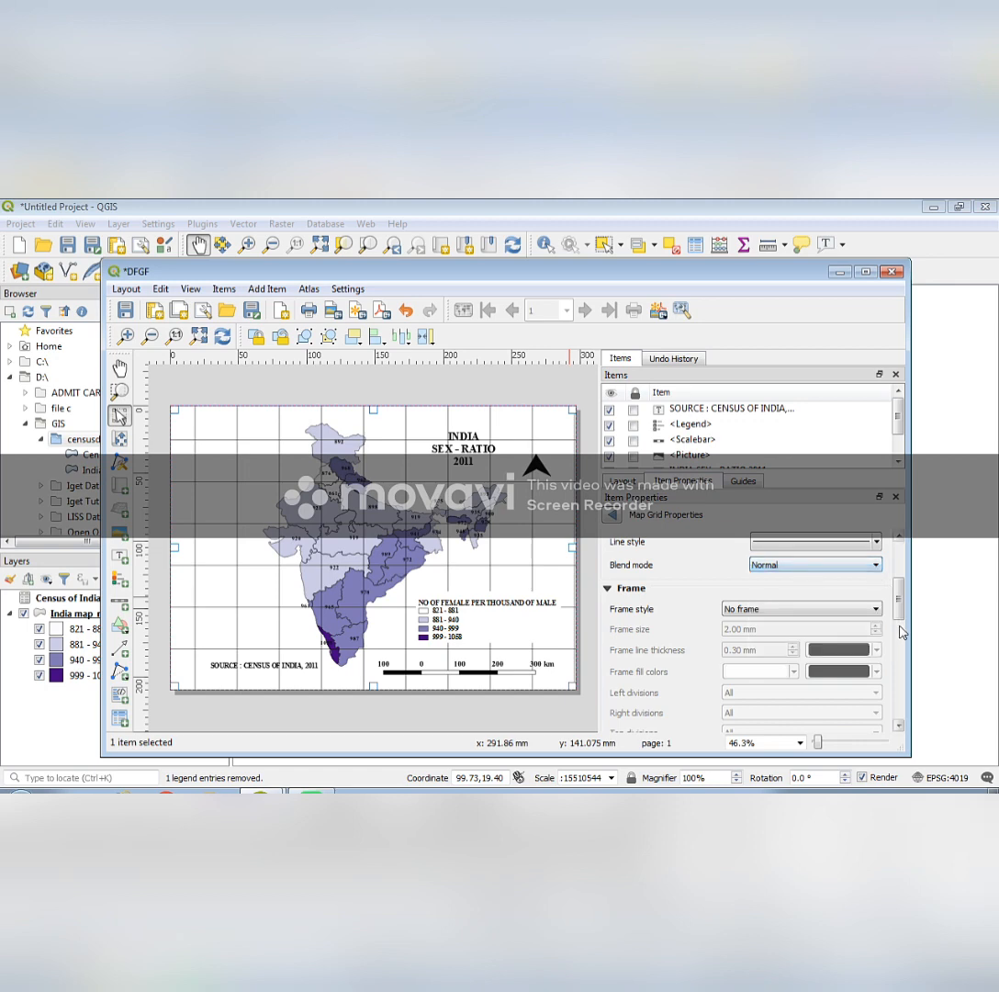
{"action": "left_click", "coordinate": [803, 611]}
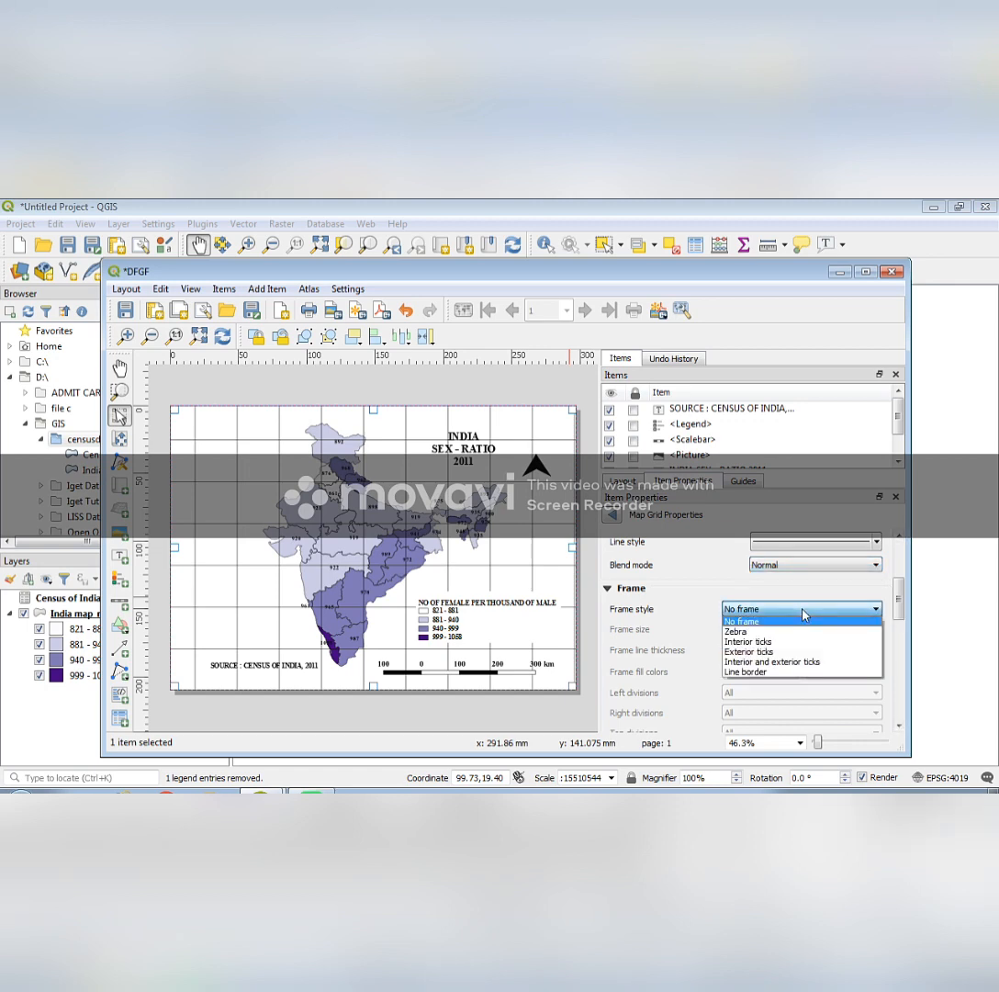
{"action": "left_click", "coordinate": [795, 632]}
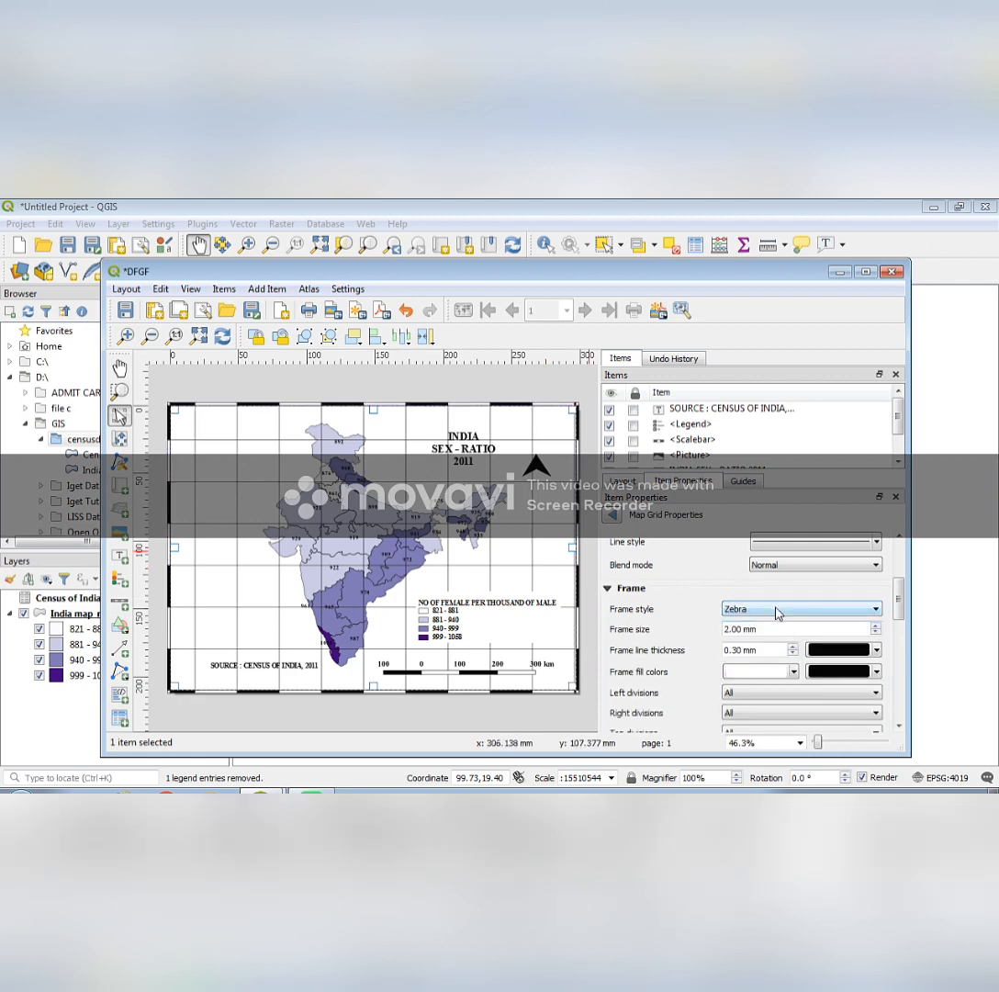
{"action": "left_click", "coordinate": [776, 614]}
{"action": "left_click", "coordinate": [777, 622]}
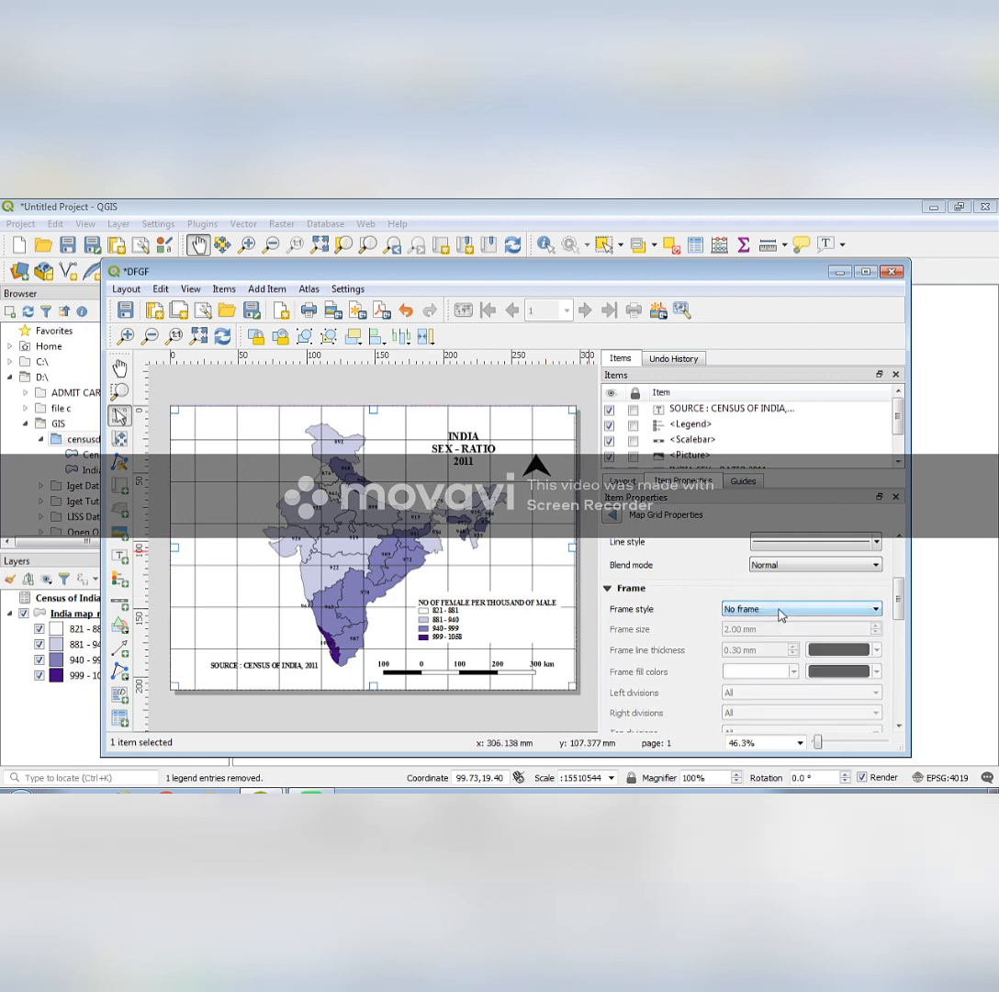
Step: Give the second grid a Line border frame with a line thickness of 4.30 mm
{"action": "left_click", "coordinate": [779, 613]}
{"action": "left_click", "coordinate": [762, 672]}
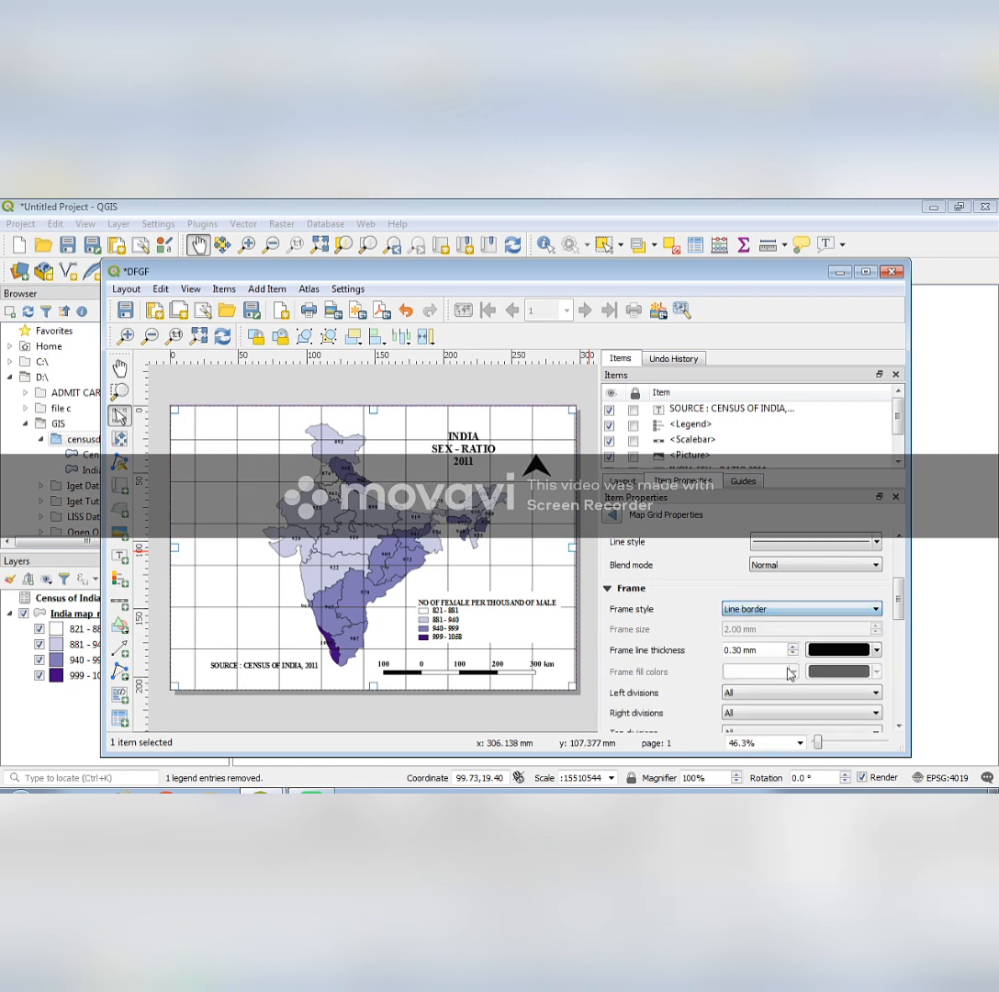
{"action": "left_click", "coordinate": [799, 608]}
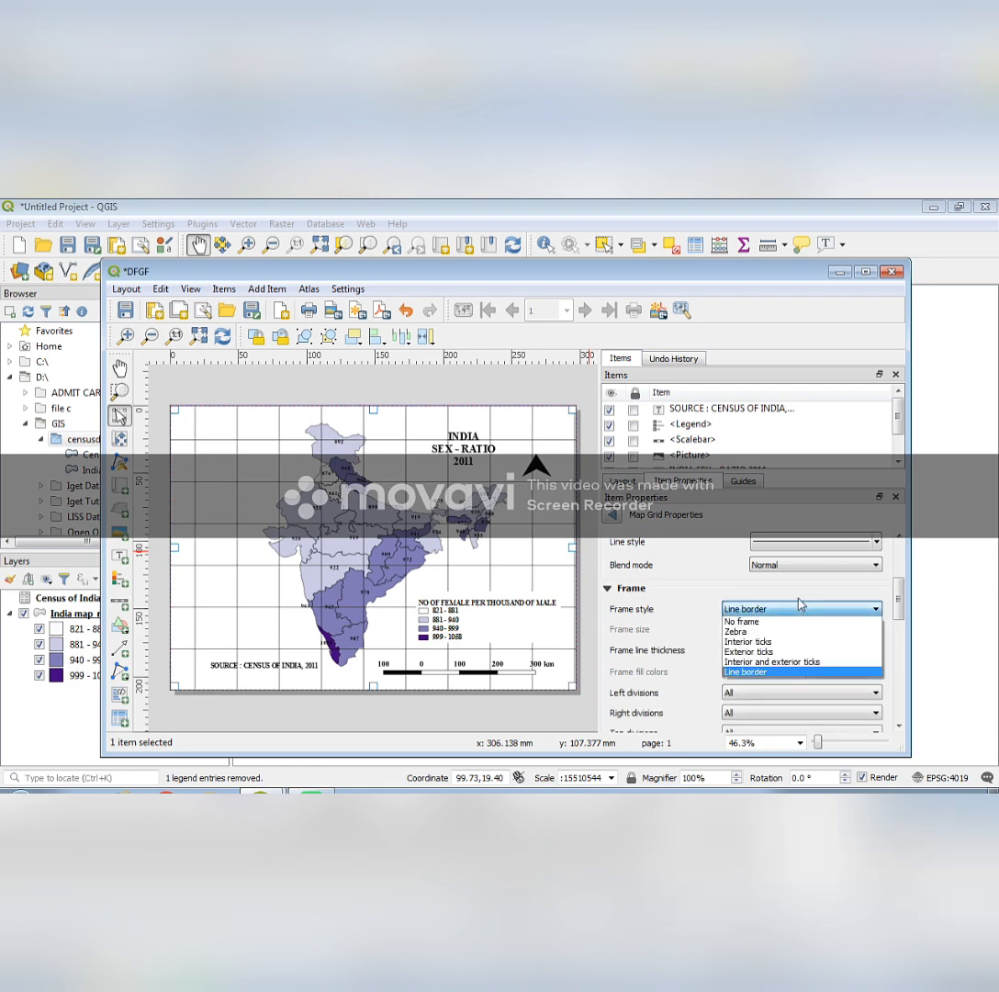
{"action": "left_click", "coordinate": [800, 606]}
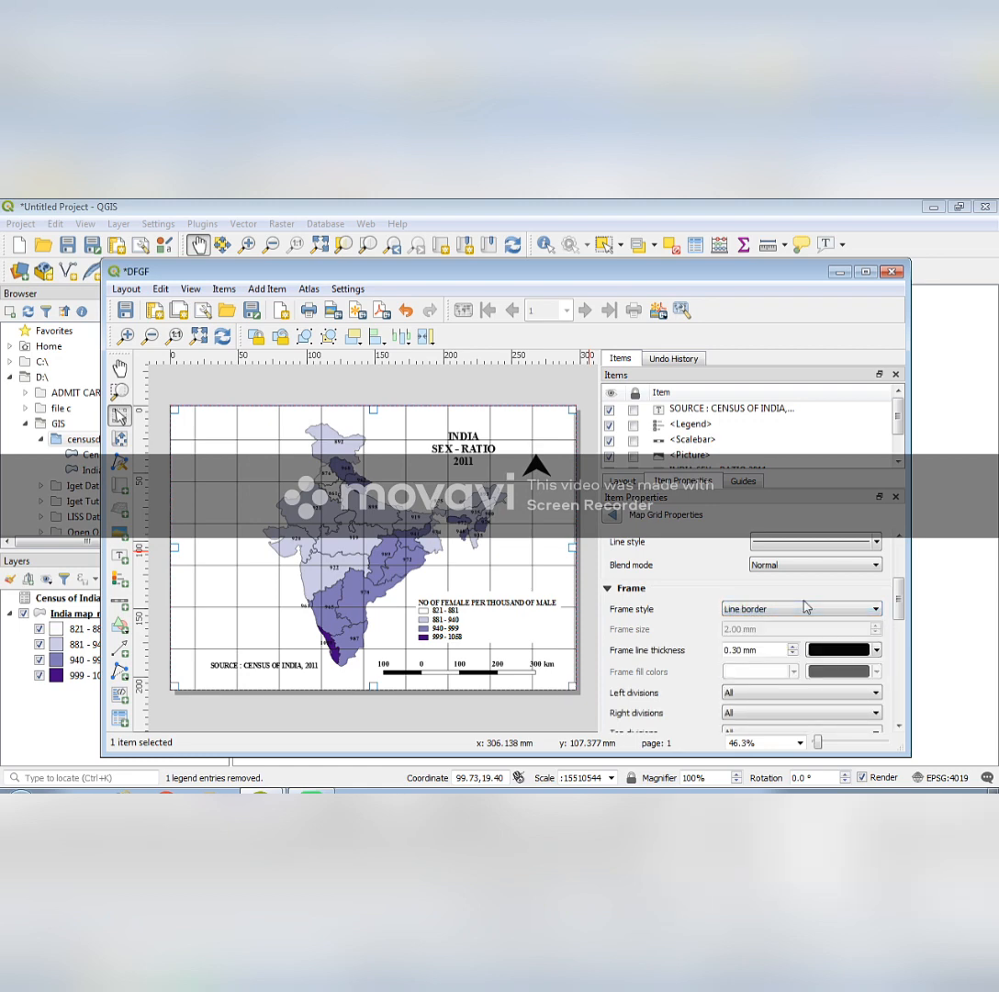
{"action": "left_click", "coordinate": [793, 646]}
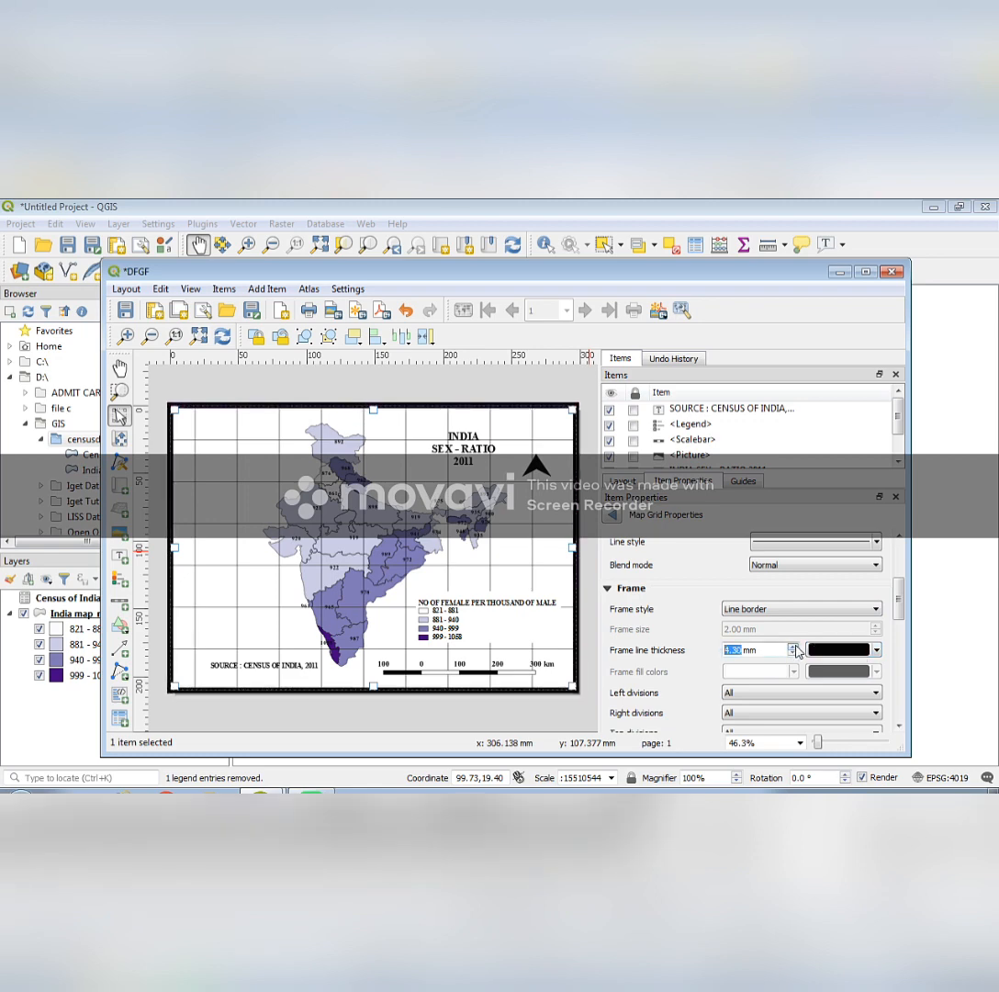
Step: Enable coordinate drawing for the second grid and set the coordinate format to Degree, minute
{"action": "left_click_drag", "start_coordinate": [899, 598], "coordinate": [899, 659]}
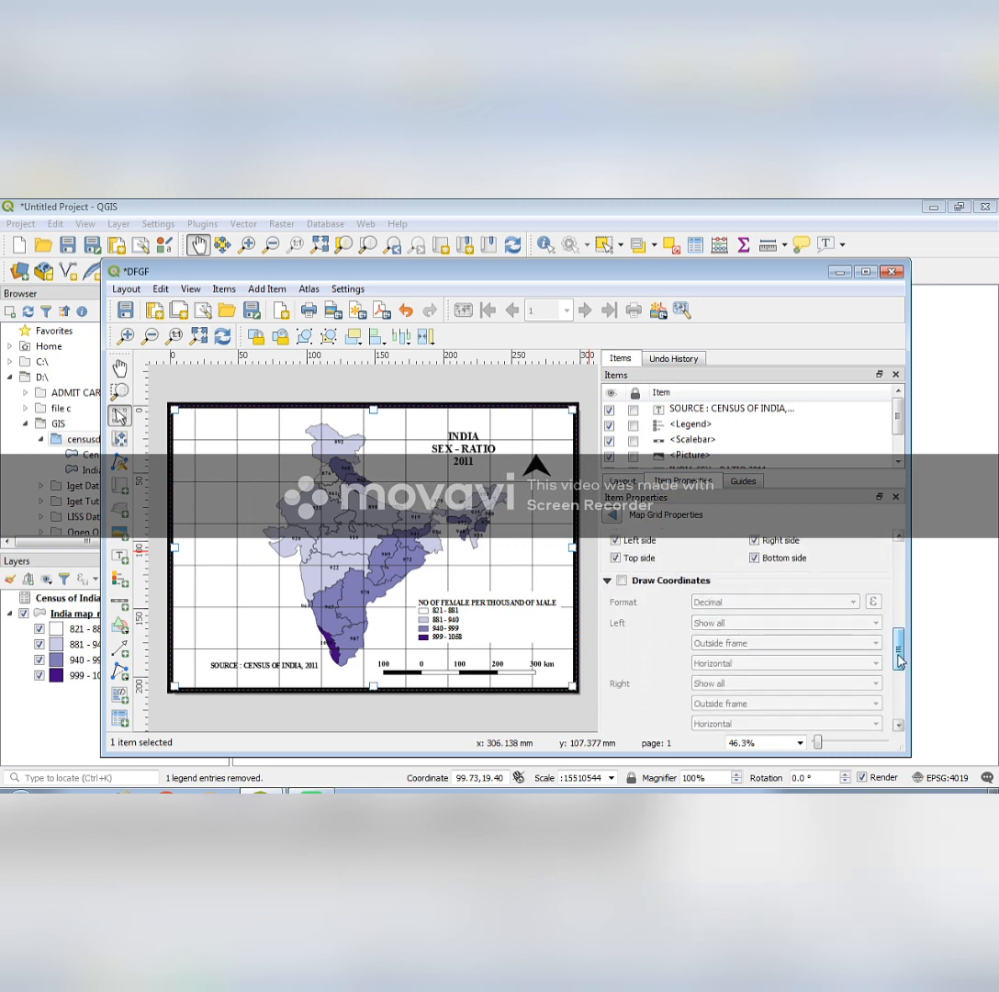
{"action": "left_click", "coordinate": [622, 580]}
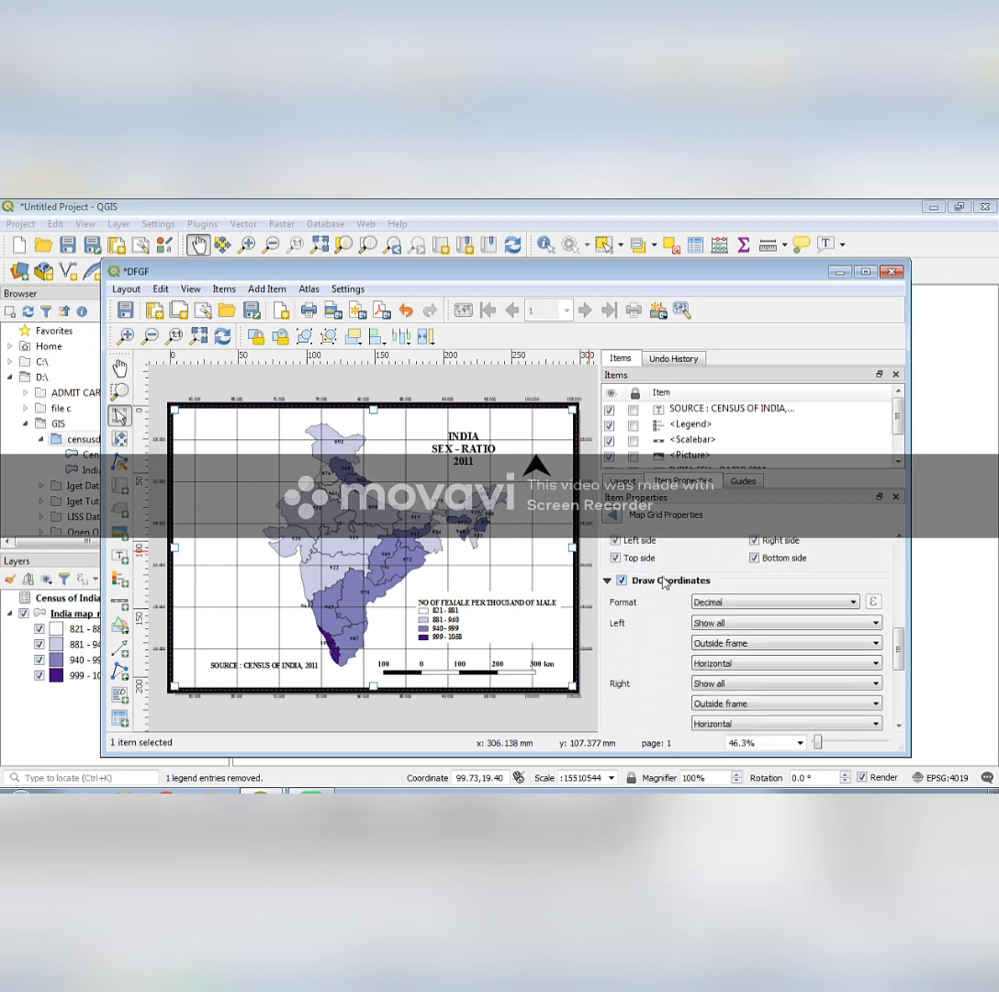
{"action": "left_click", "coordinate": [842, 604]}
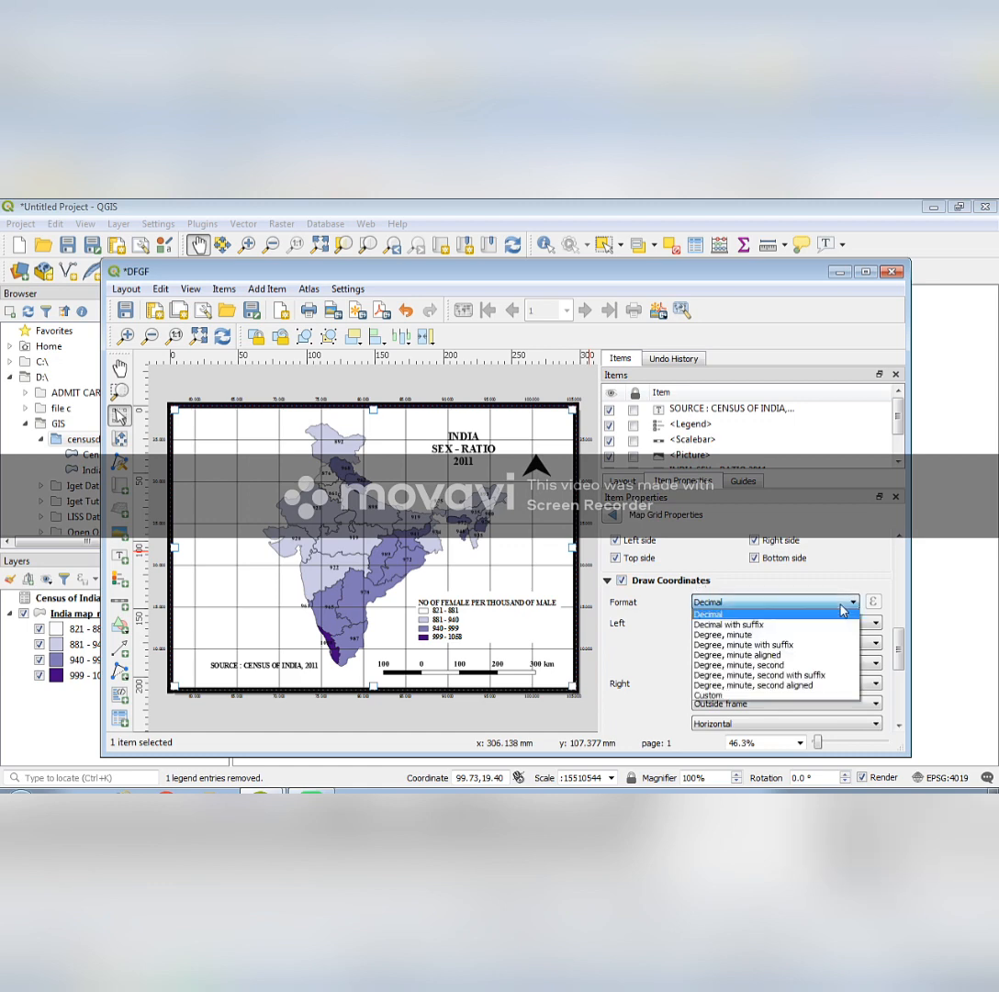
{"action": "left_click", "coordinate": [759, 636]}
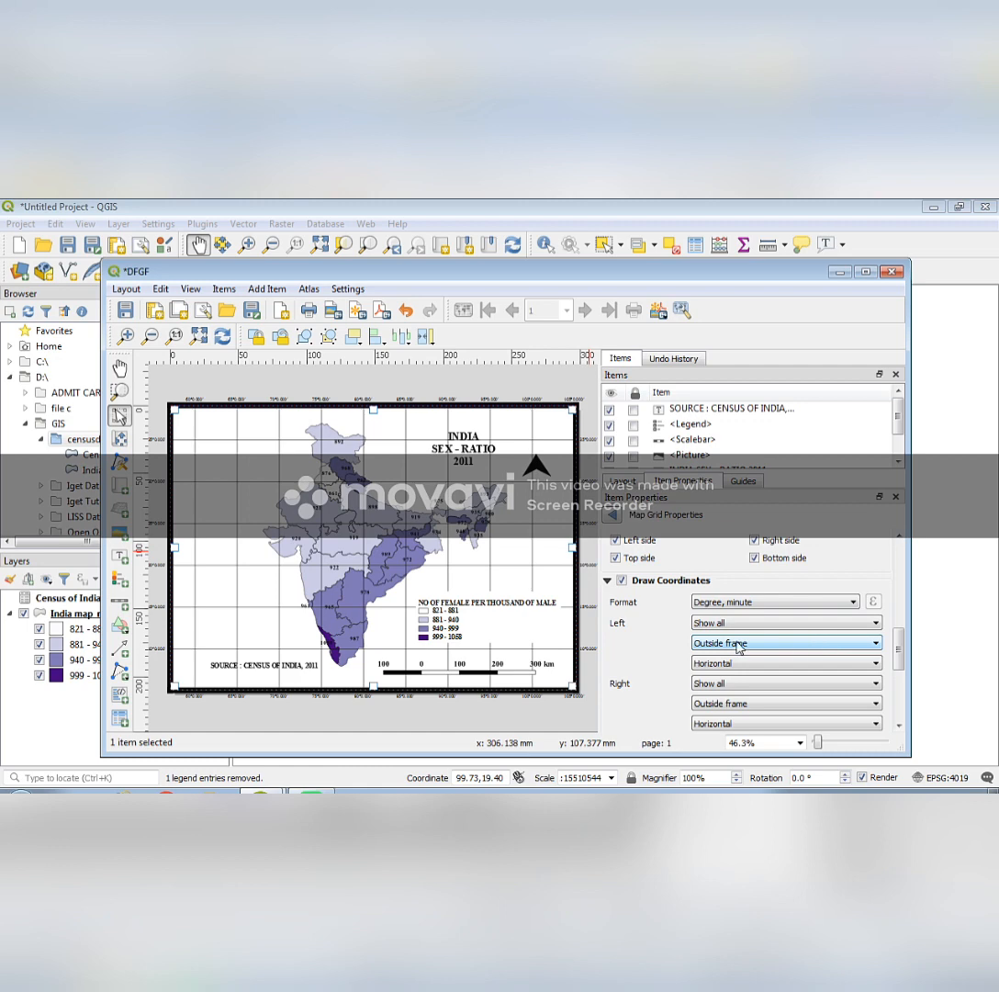
Step: Place the grid coordinates inside the frame on the left, right, top and bottom sides of the map
{"action": "left_click", "coordinate": [783, 643]}
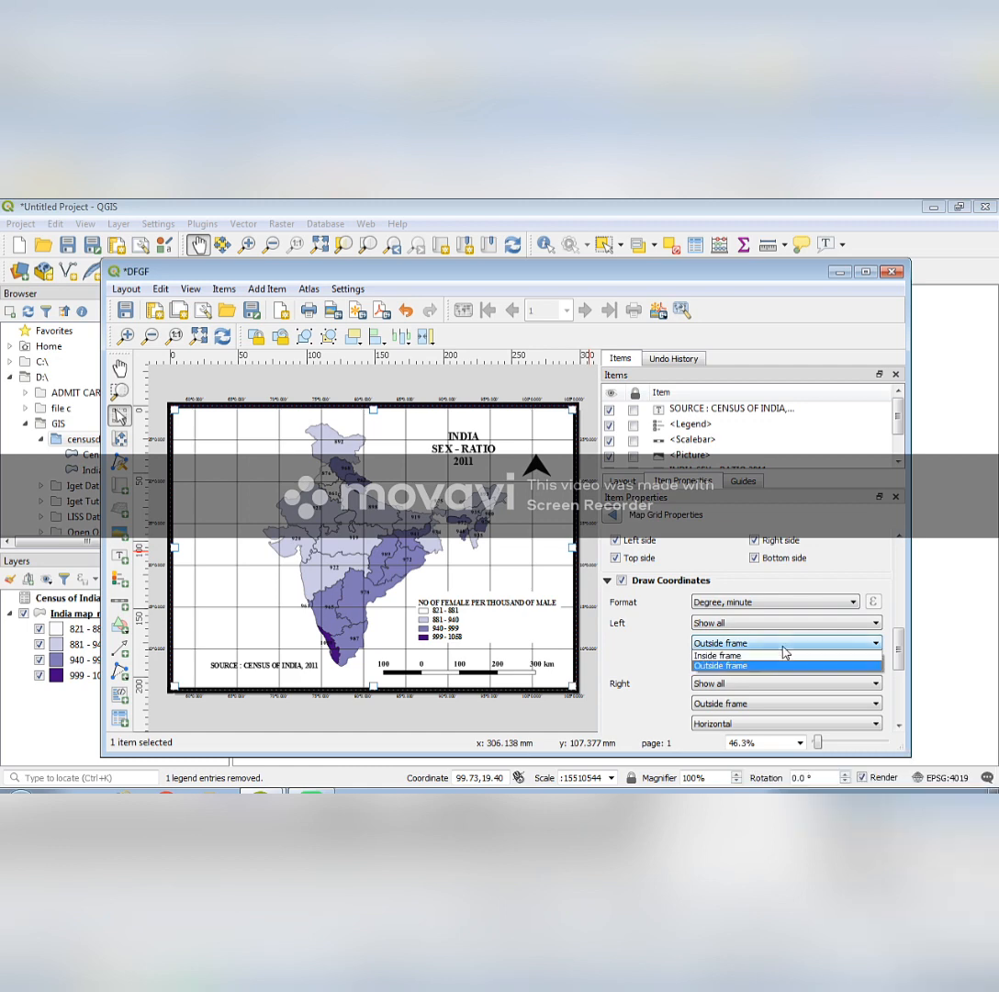
{"action": "left_click", "coordinate": [776, 656]}
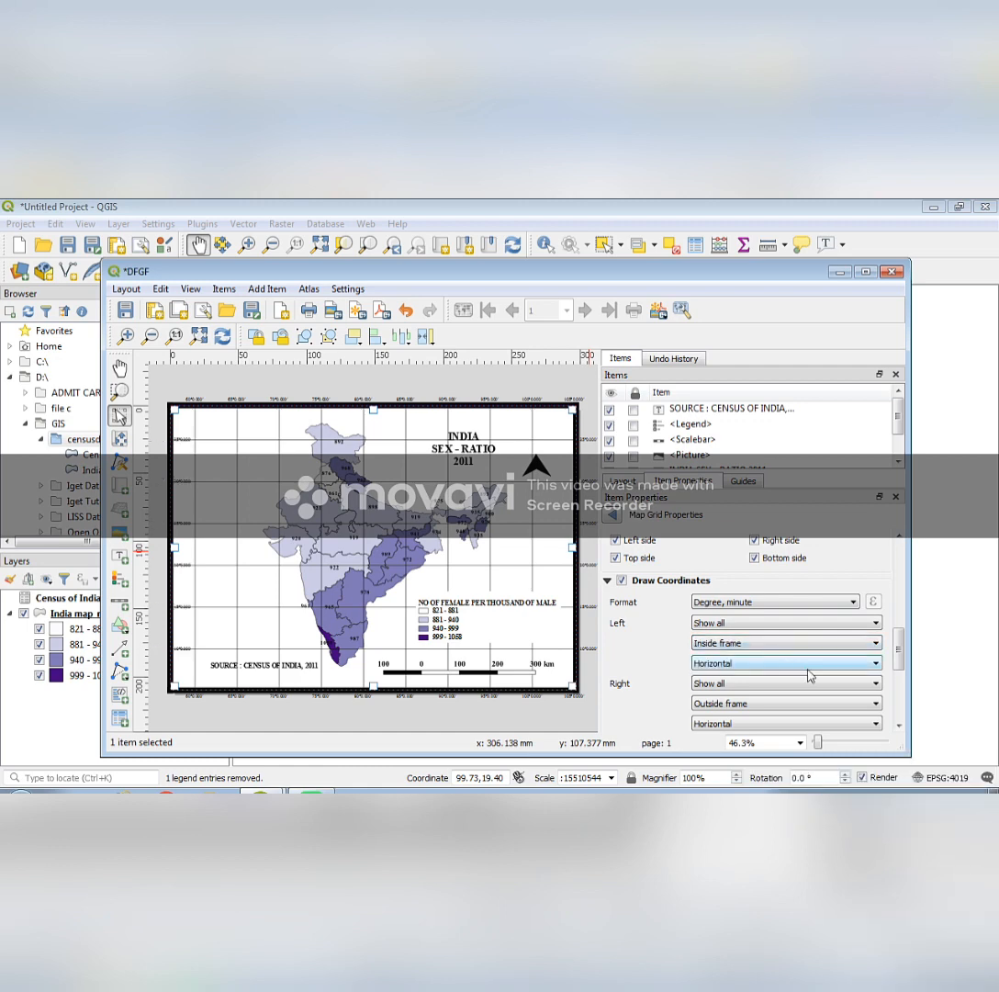
{"action": "left_click", "coordinate": [771, 705]}
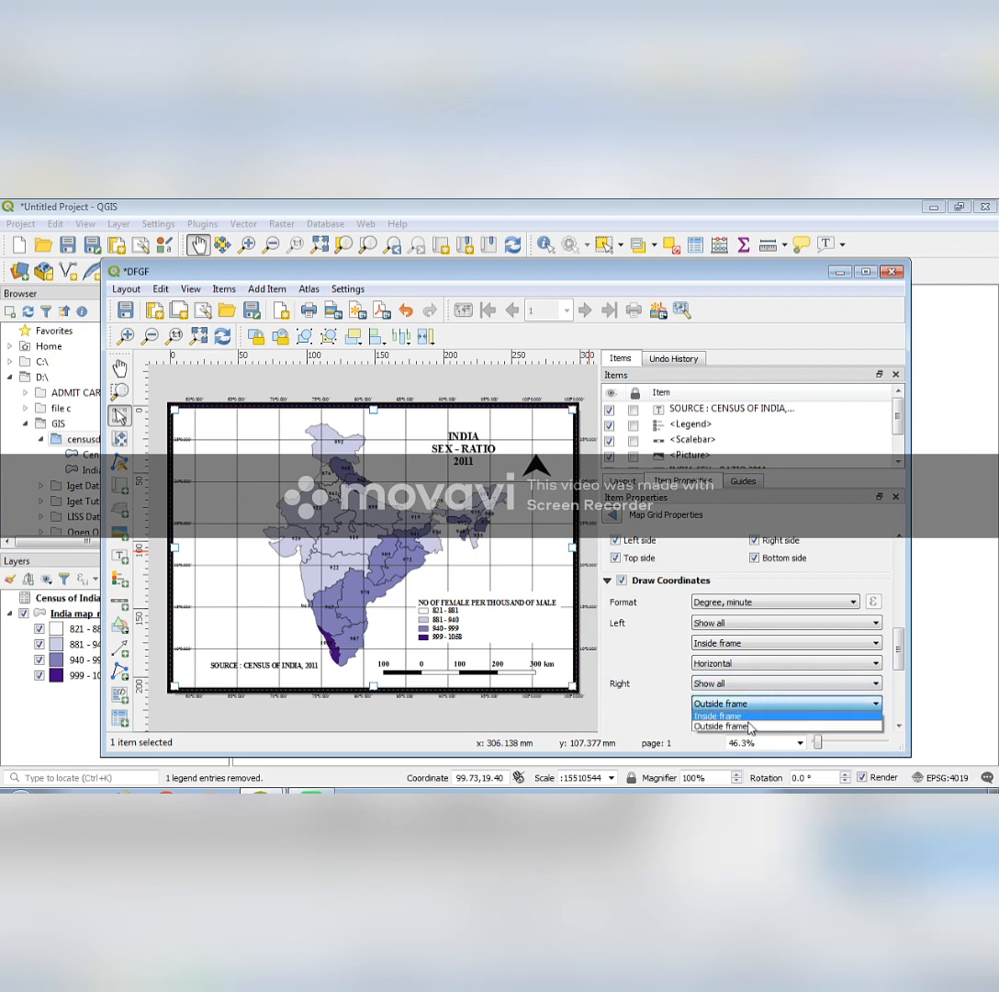
{"action": "left_click", "coordinate": [721, 716]}
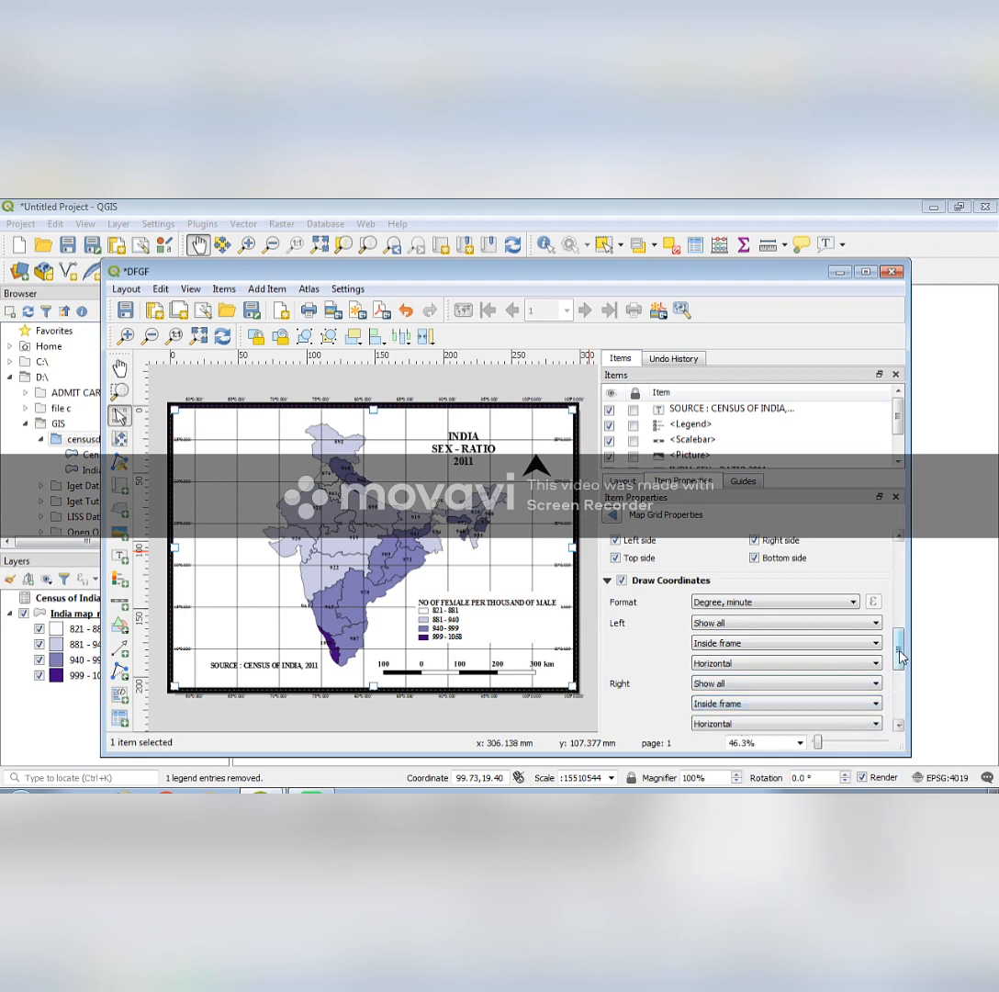
{"action": "left_click_drag", "start_coordinate": [901, 649], "coordinate": [900, 683]}
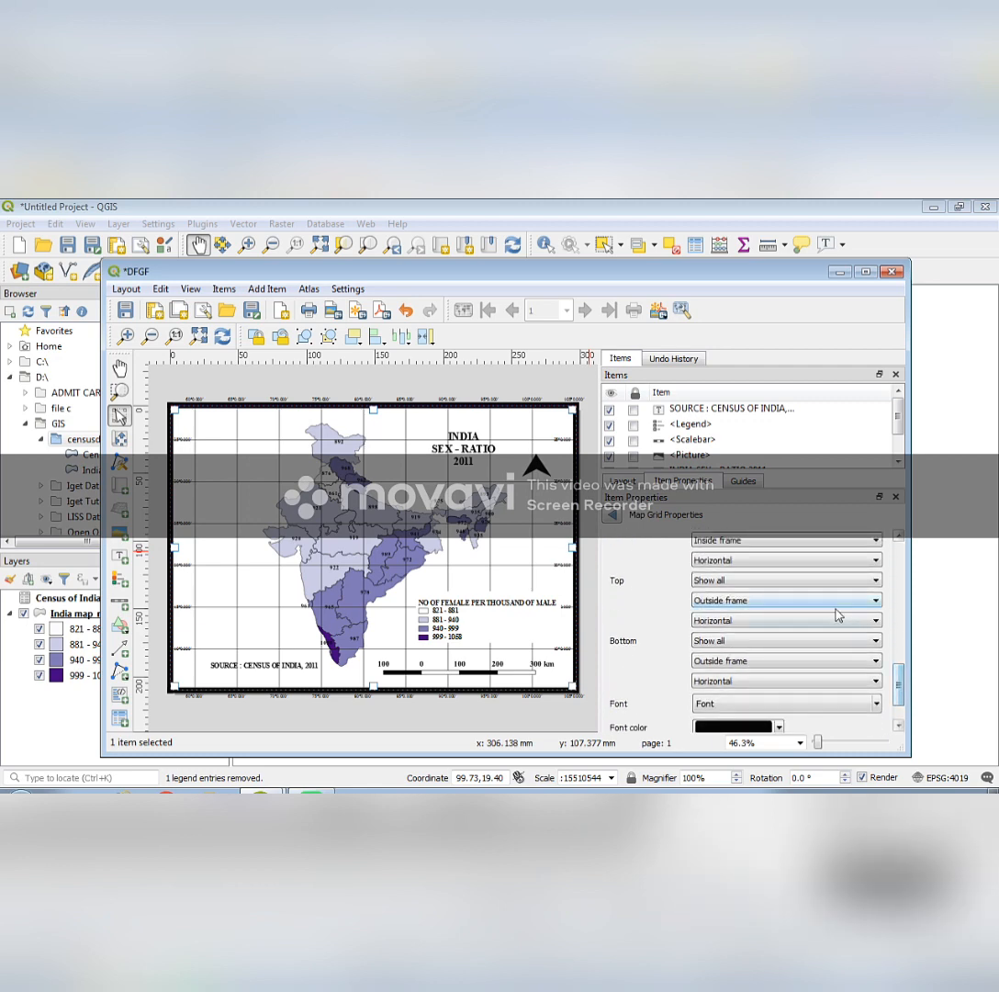
{"action": "left_click", "coordinate": [785, 602]}
{"action": "left_click", "coordinate": [784, 615]}
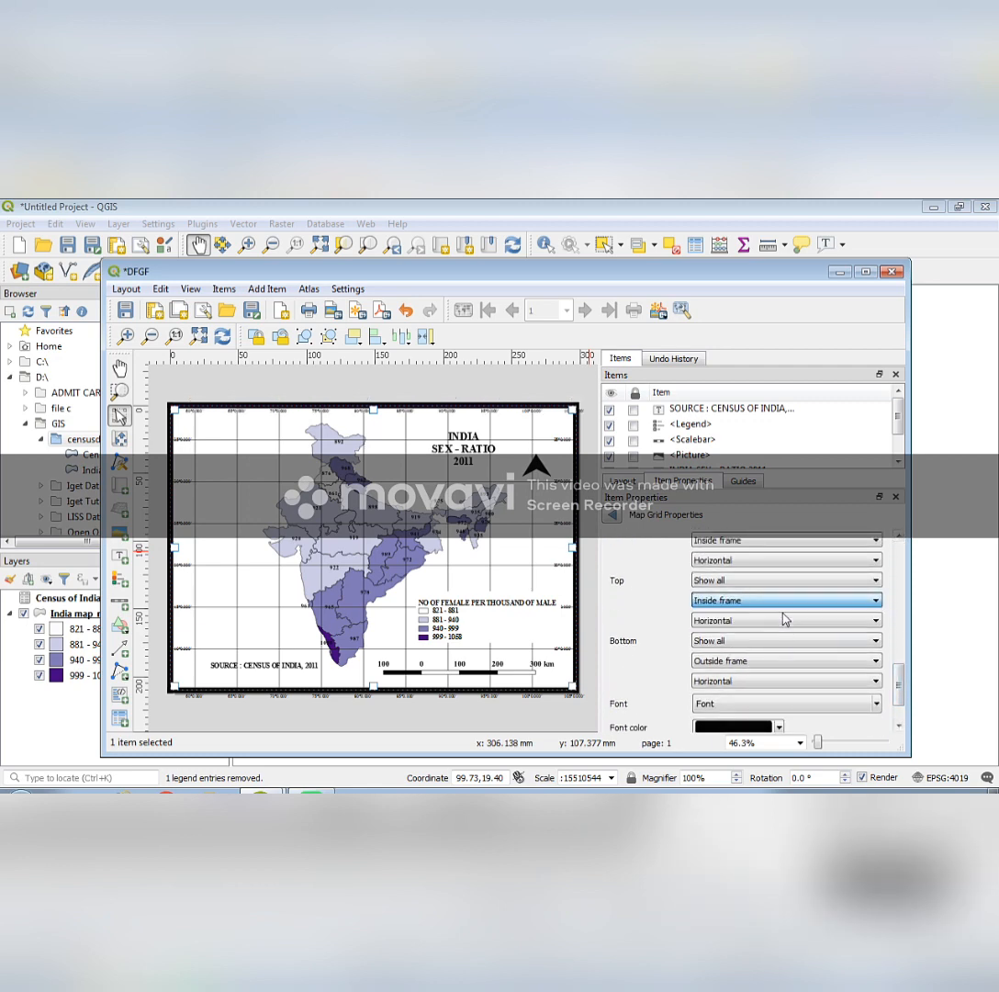
{"action": "left_click", "coordinate": [774, 663]}
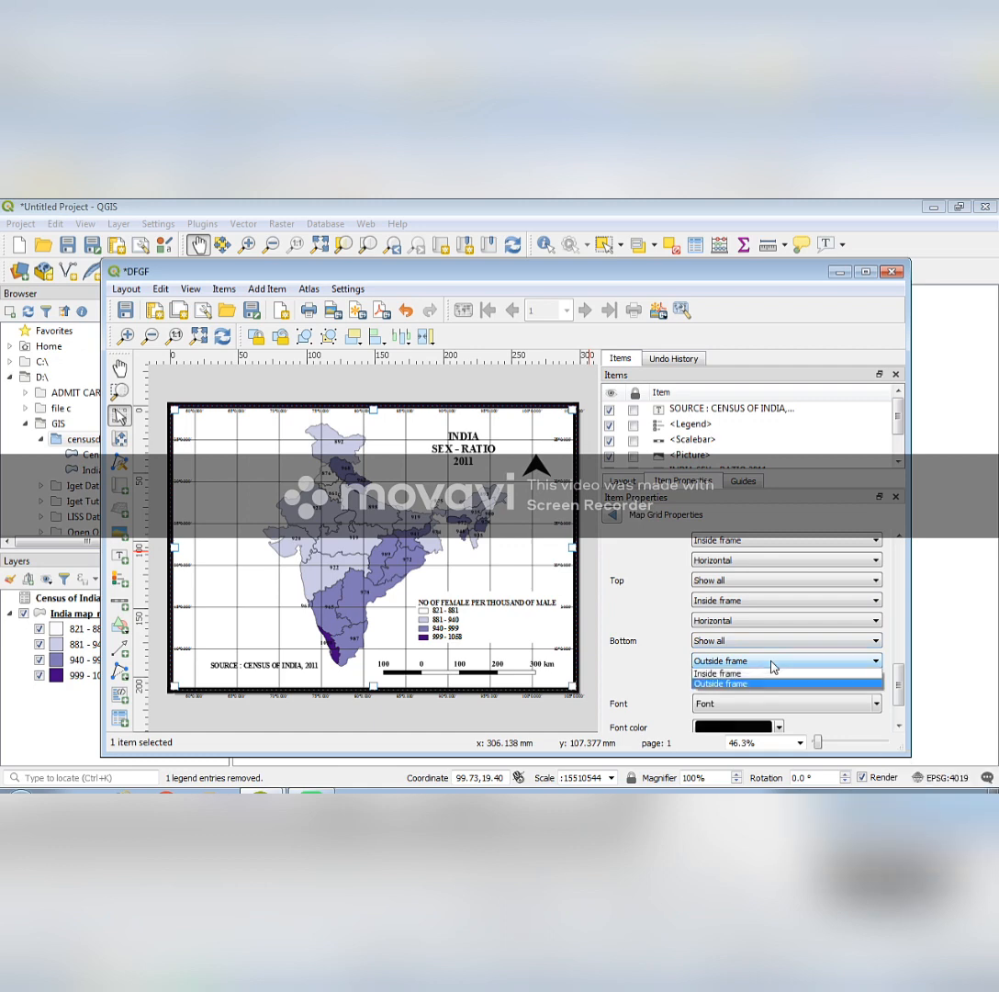
{"action": "left_click", "coordinate": [772, 675]}
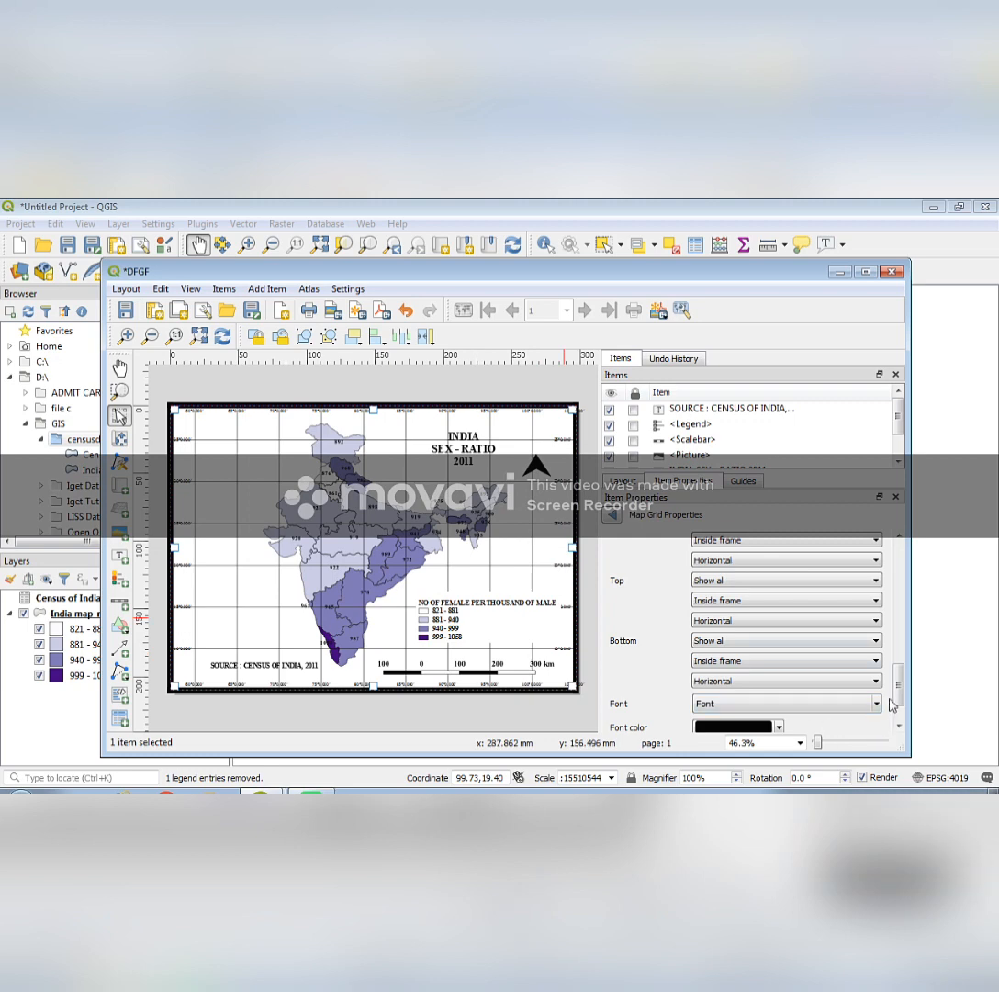
Step: Set the coordinate precision of the grid labels to 0
{"action": "left_click_drag", "start_coordinate": [898, 690], "coordinate": [900, 657]}
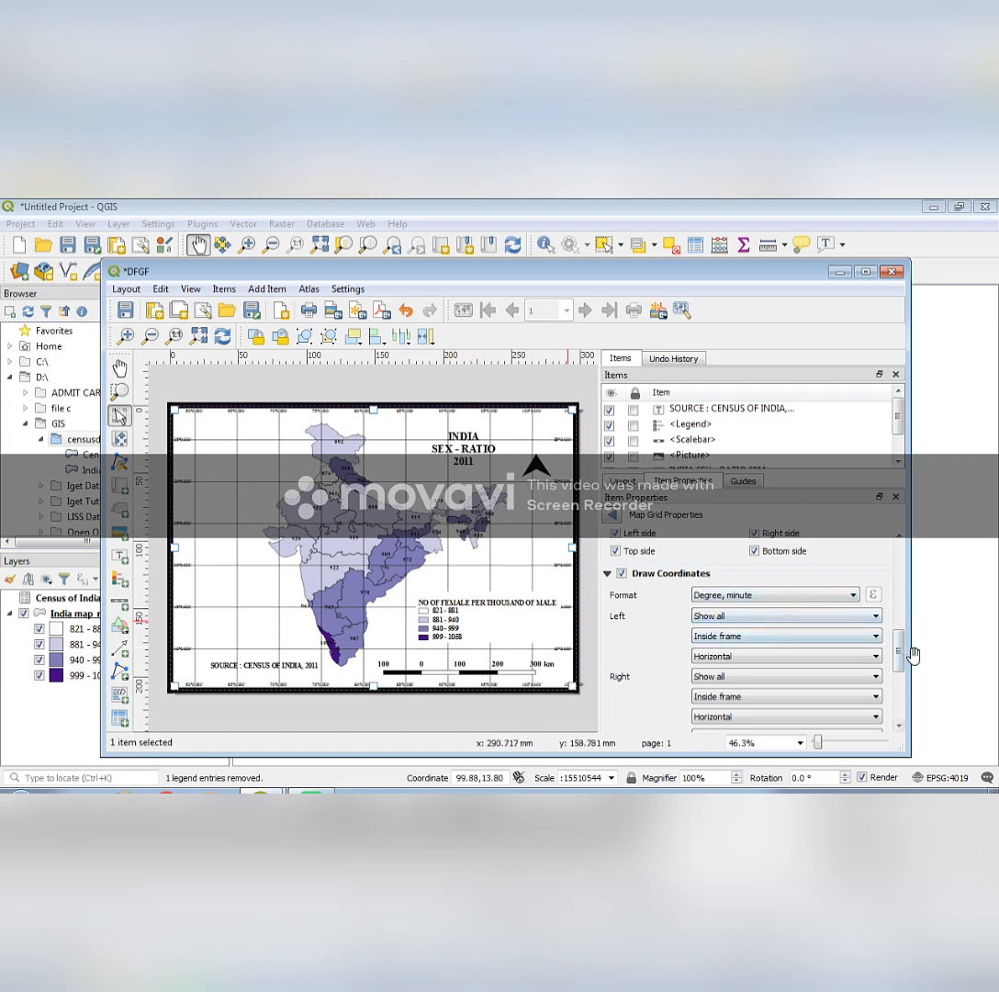
{"action": "left_click_drag", "start_coordinate": [895, 661], "coordinate": [897, 709]}
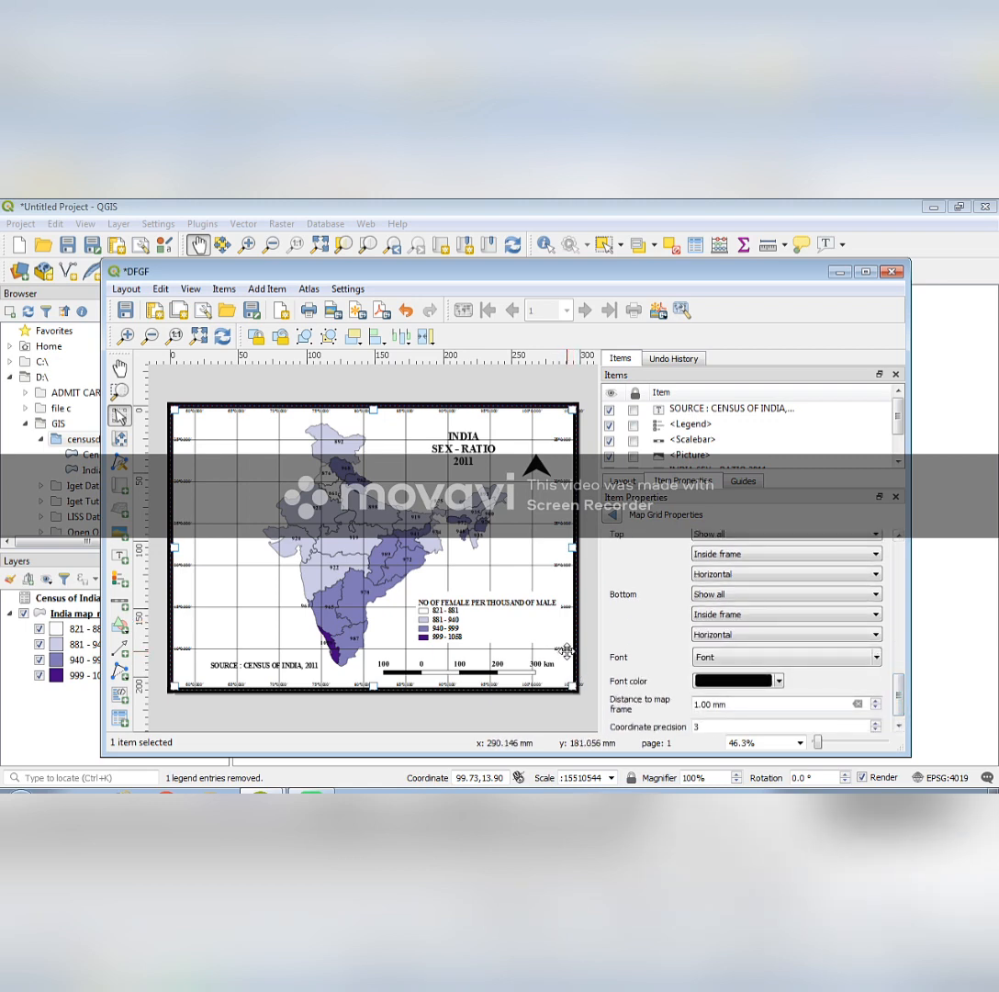
{"action": "left_click_drag", "start_coordinate": [899, 702], "coordinate": [900, 711]}
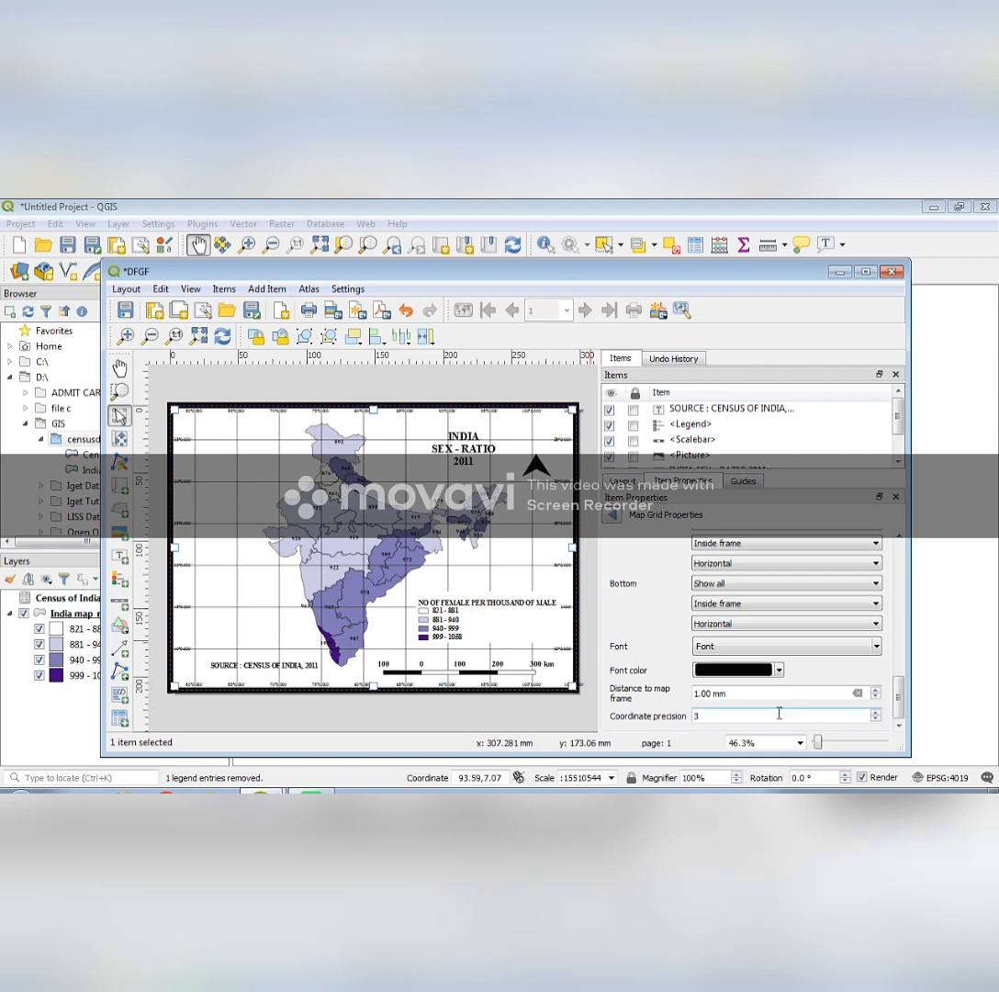
{"action": "left_click", "coordinate": [877, 720]}
{"action": "left_click", "coordinate": [877, 720]}
{"action": "left_click", "coordinate": [877, 720]}
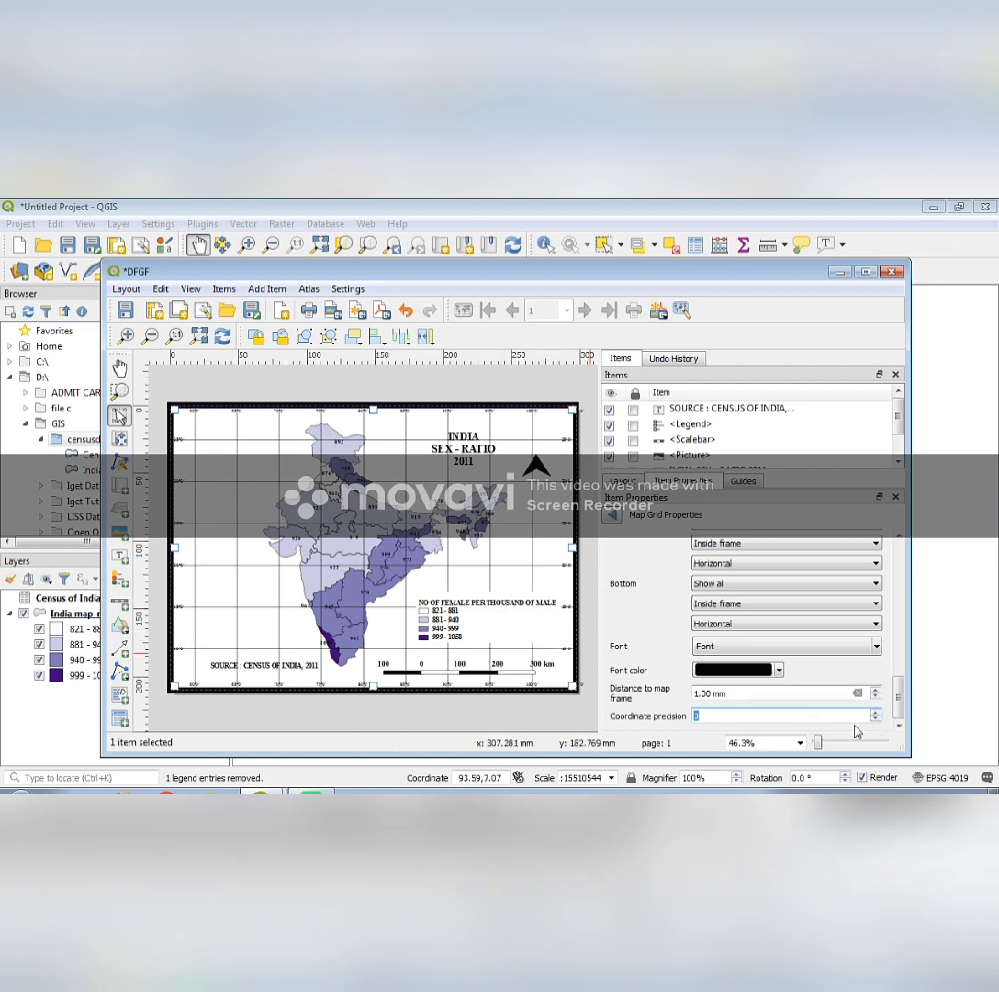
Step: Set the grid coordinate font to Times New Roman, Bold, size 14
{"action": "left_click_drag", "start_coordinate": [899, 691], "coordinate": [886, 555]}
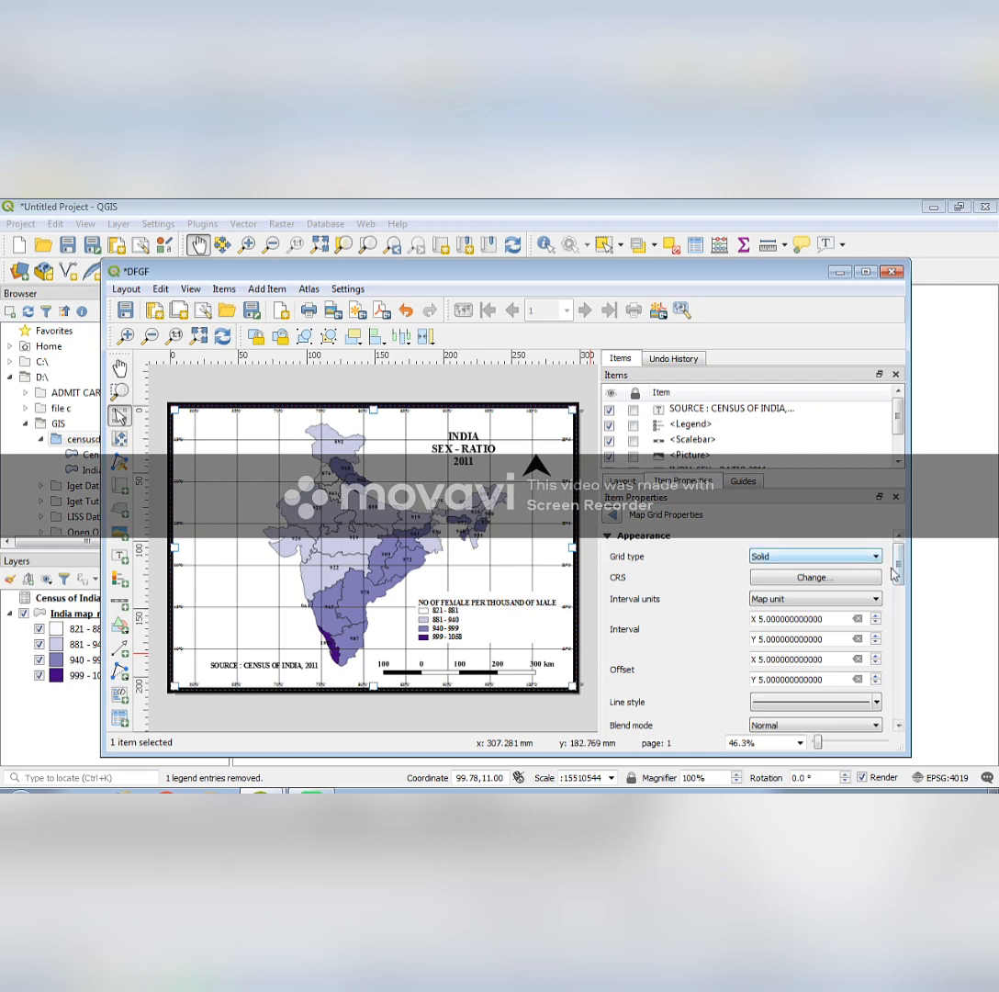
{"action": "left_click_drag", "start_coordinate": [897, 572], "coordinate": [899, 715]}
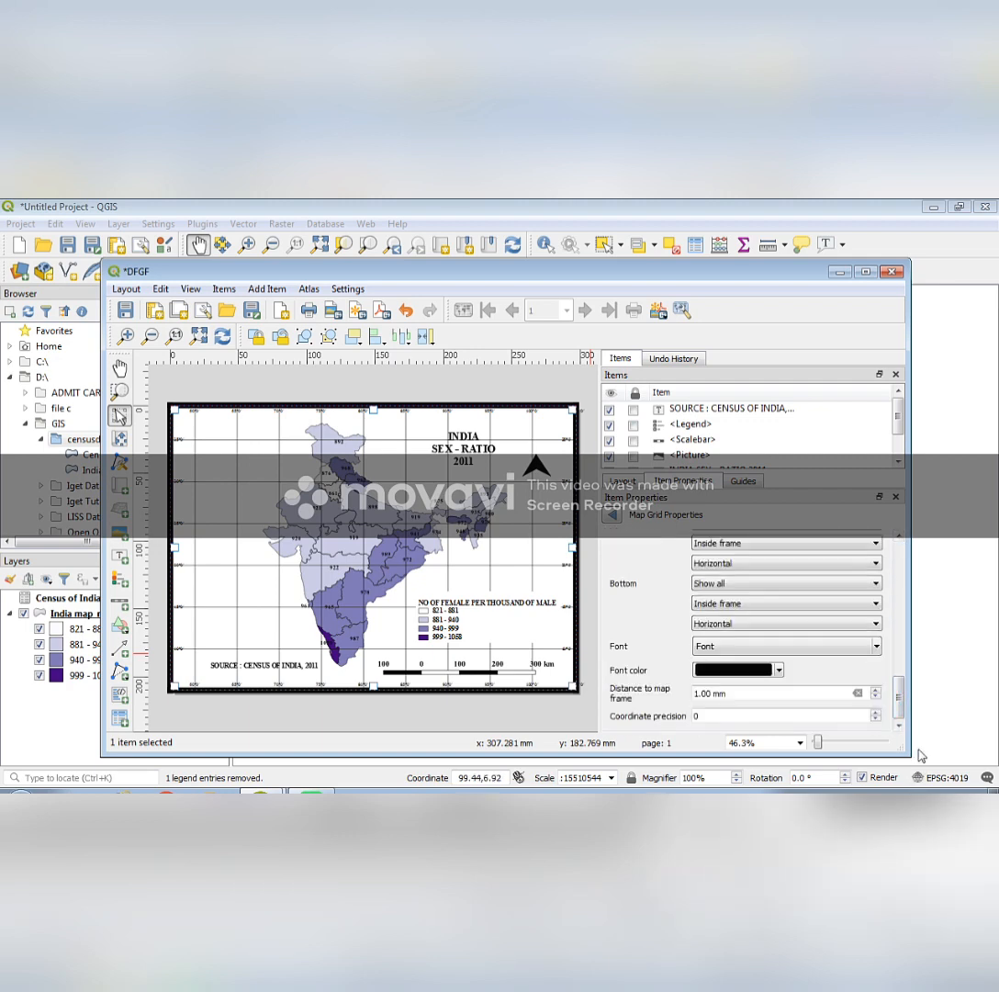
{"action": "left_click", "coordinate": [863, 648]}
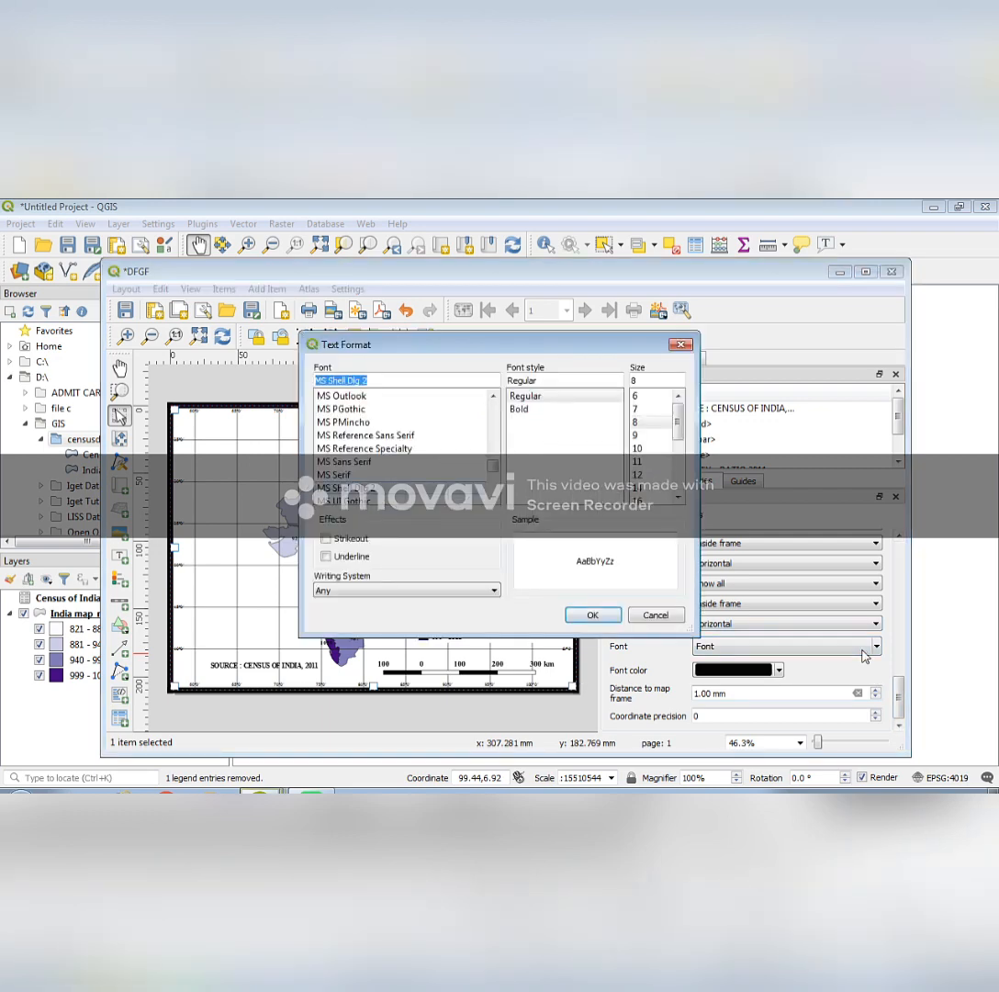
{"action": "key", "text": "t"}
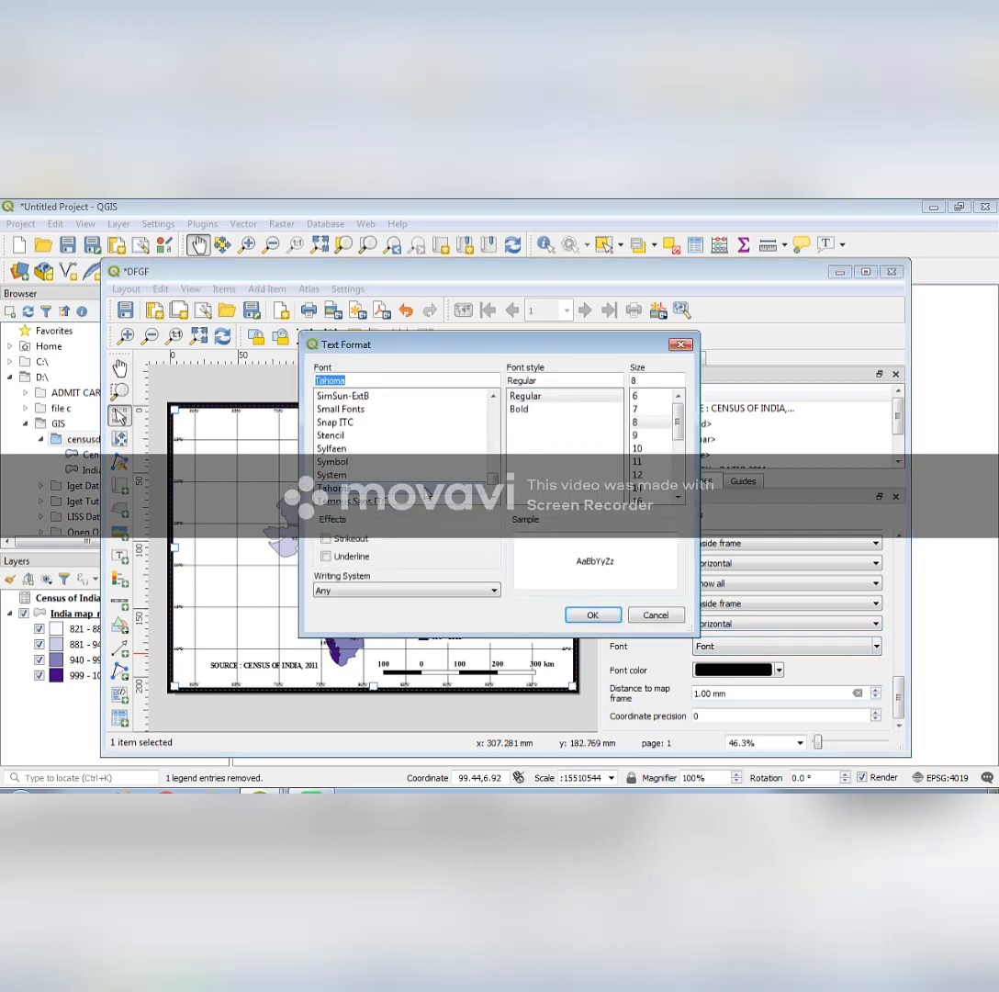
{"action": "key", "text": "Down"}
{"action": "key", "text": "Down"}
{"action": "key", "text": "Down"}
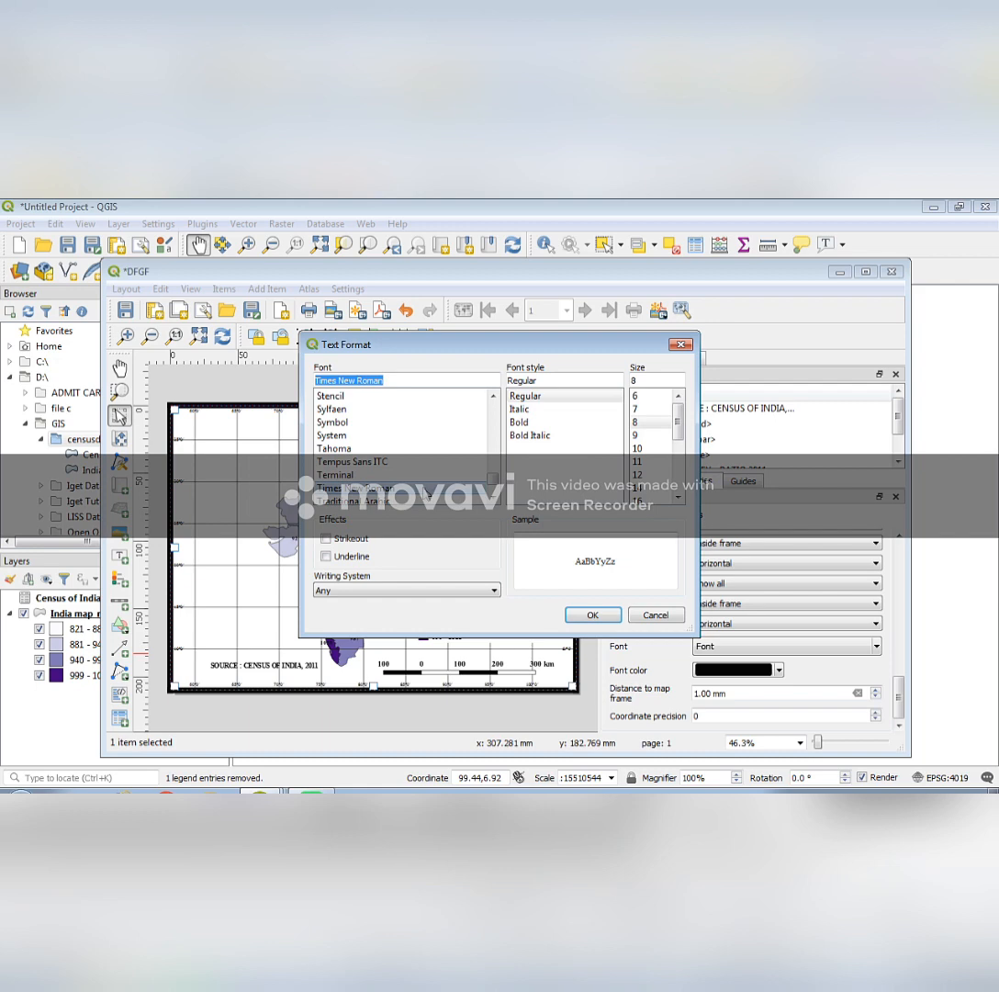
{"action": "left_click", "coordinate": [520, 422]}
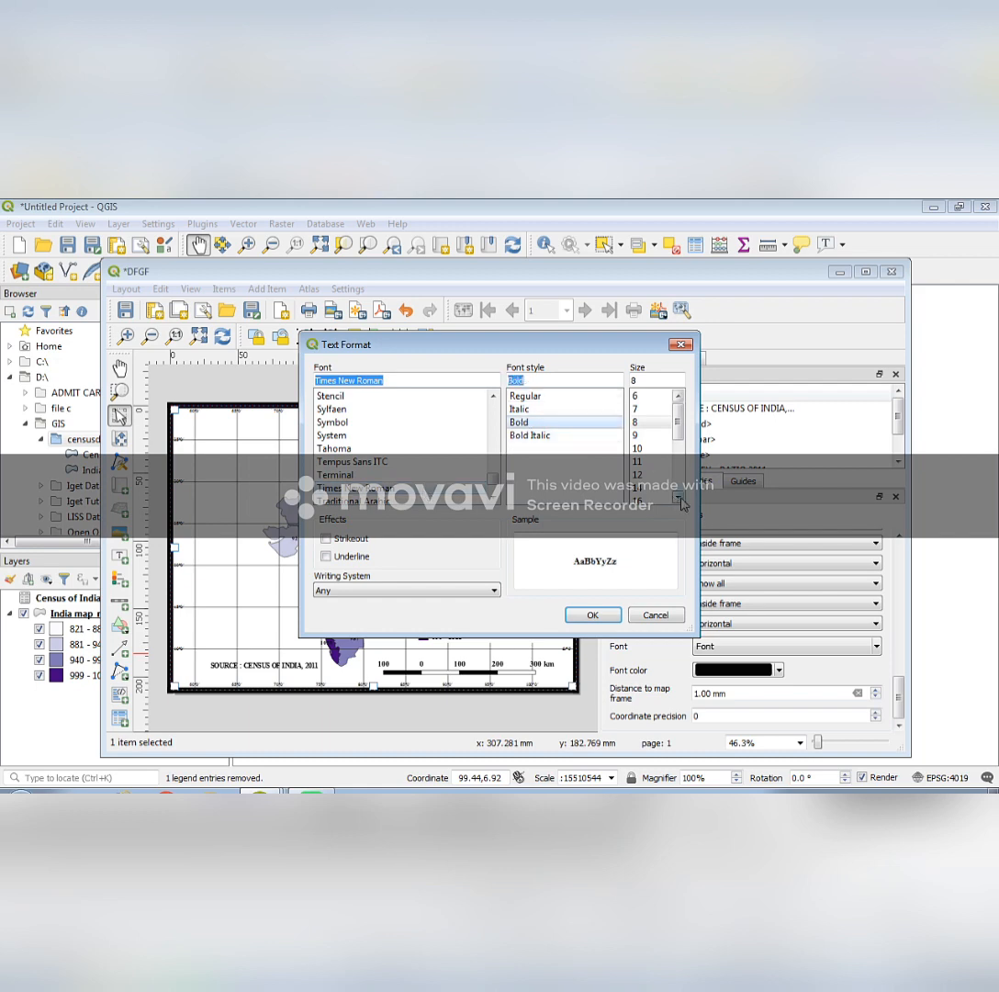
{"action": "left_click", "coordinate": [679, 498]}
{"action": "left_click", "coordinate": [680, 498]}
{"action": "left_click", "coordinate": [651, 463]}
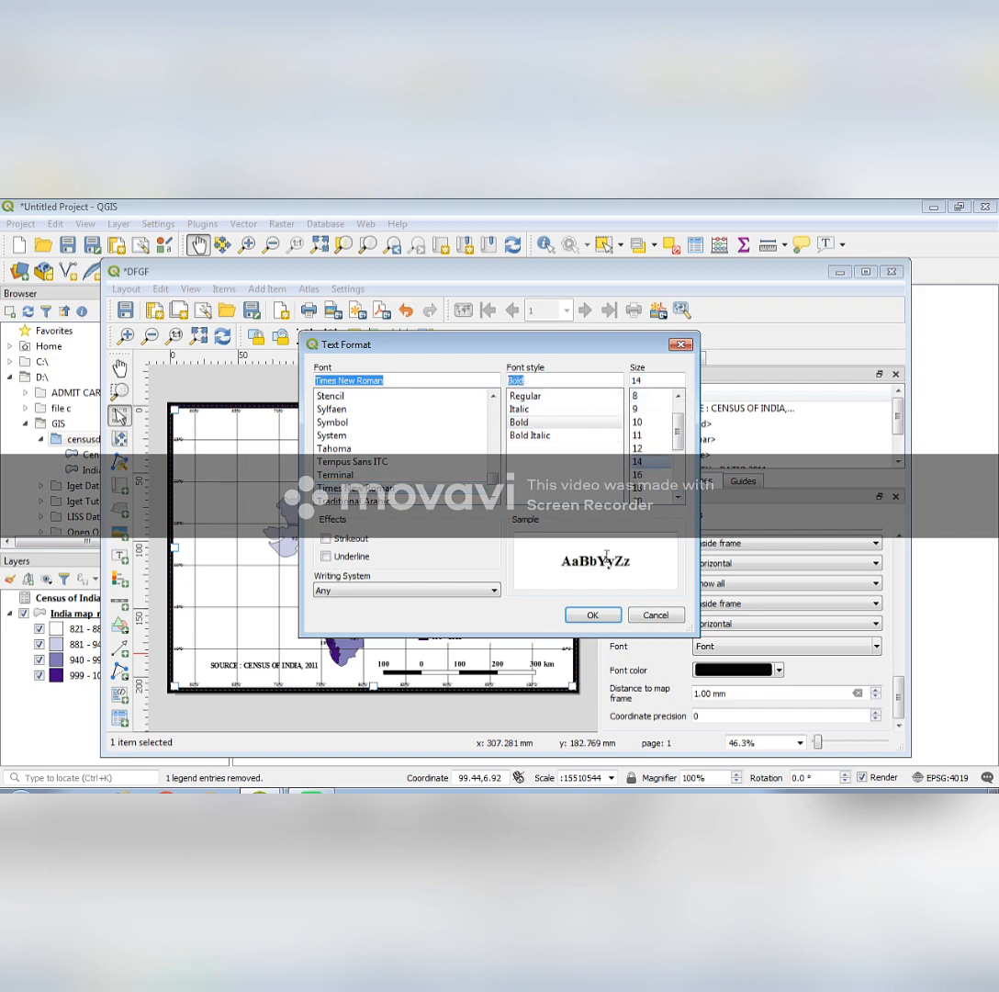
{"action": "left_click", "coordinate": [593, 614]}
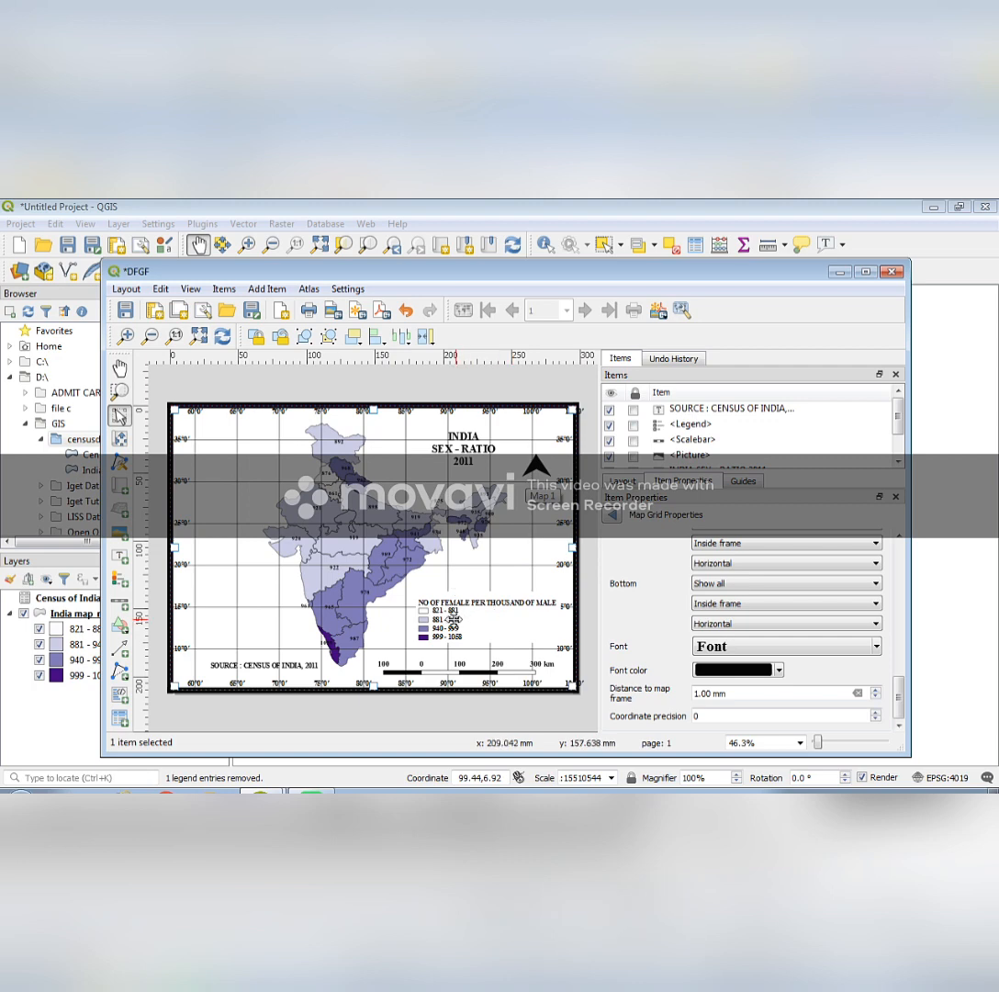
Step: Move the legend slightly left and up on the page, away from the right-hand grid coordinates
{"action": "left_click_drag", "start_coordinate": [443, 621], "coordinate": [434, 620]}
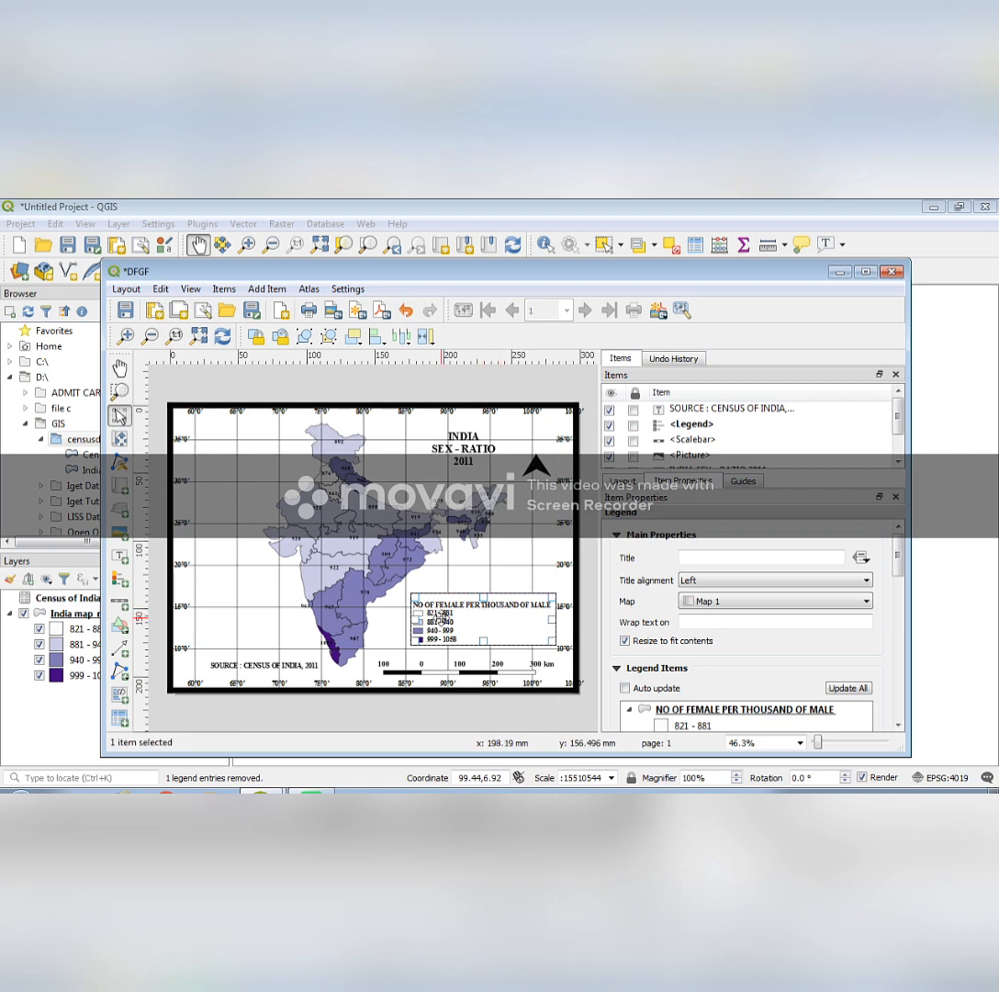
{"action": "left_click_drag", "start_coordinate": [438, 615], "coordinate": [430, 612]}
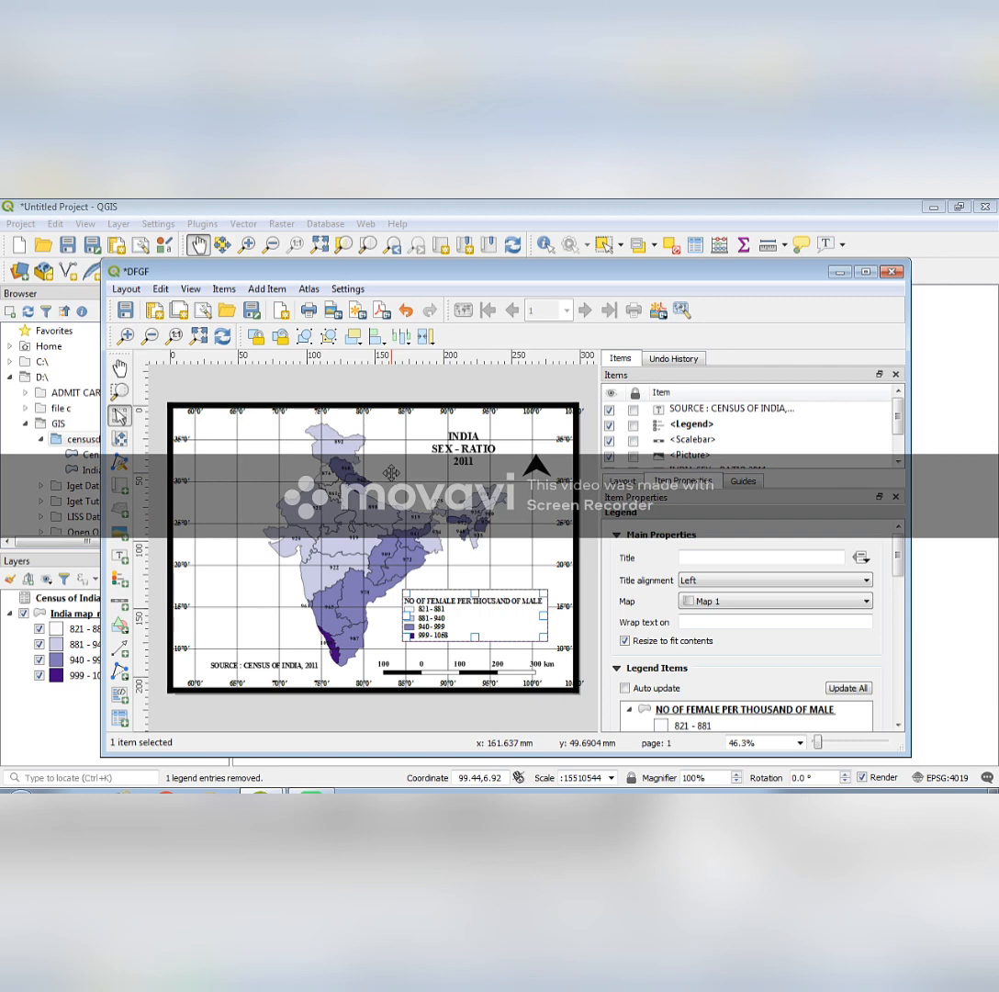
Step: Save the project to the Desktop as a QGZ file named SEX RATIO PROJECT
{"action": "left_click", "coordinate": [425, 592]}
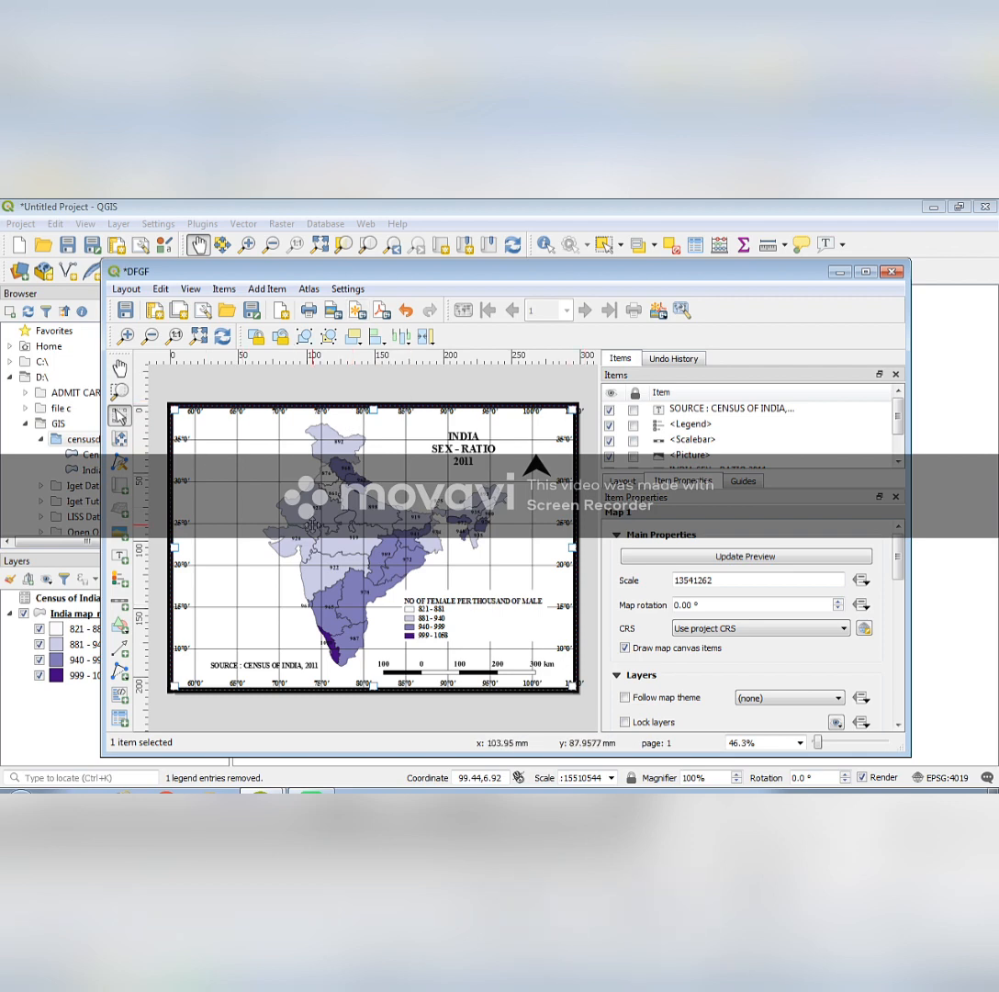
{"action": "left_click", "coordinate": [127, 290]}
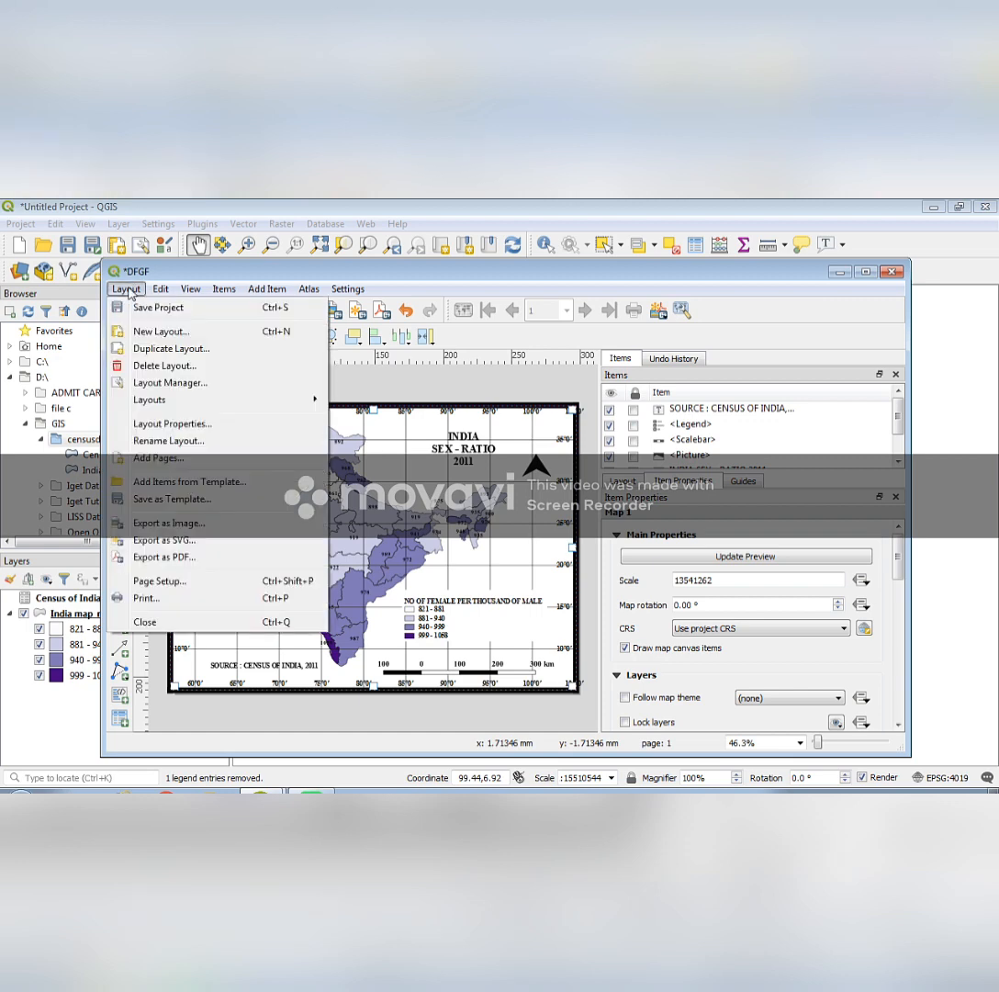
{"action": "left_click", "coordinate": [142, 309]}
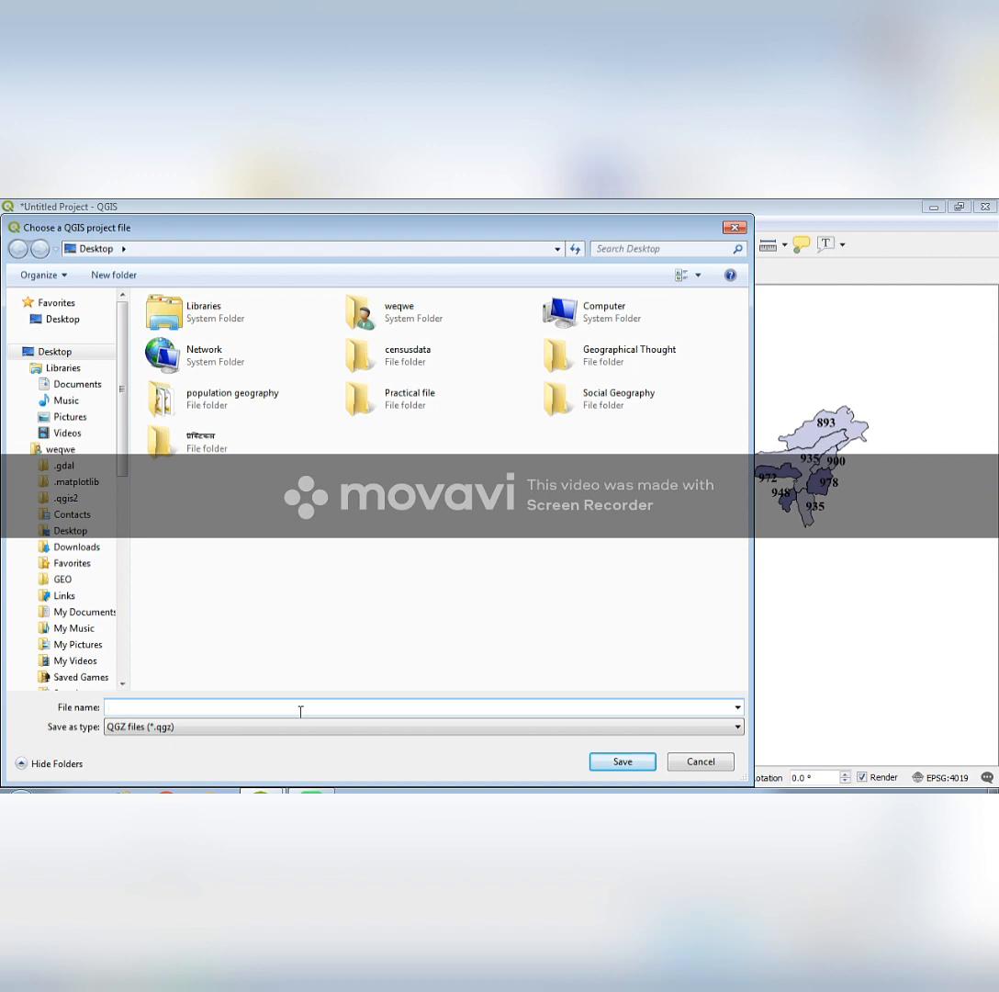
{"action": "type", "text": "S"}
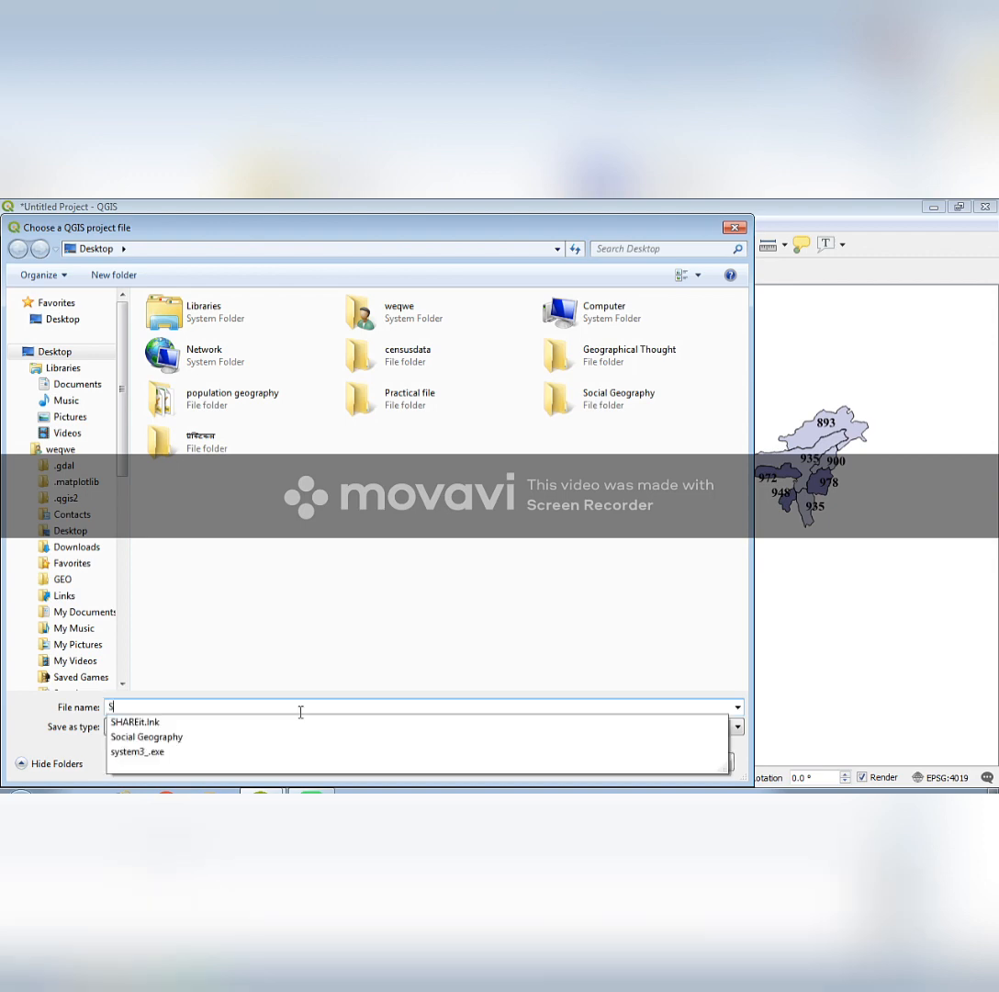
{"action": "type", "text": "EX RATIO PROJ"}
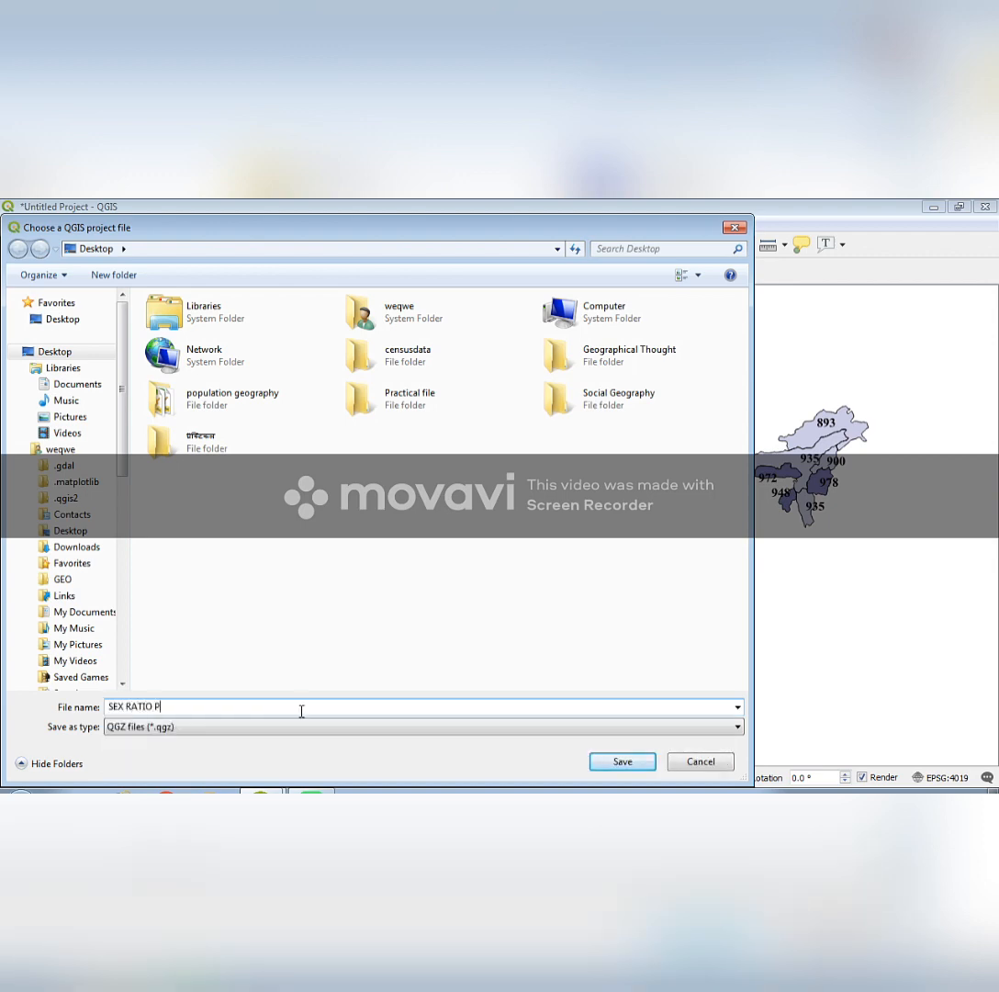
{"action": "type", "text": "ECT"}
{"action": "left_click", "coordinate": [608, 761]}
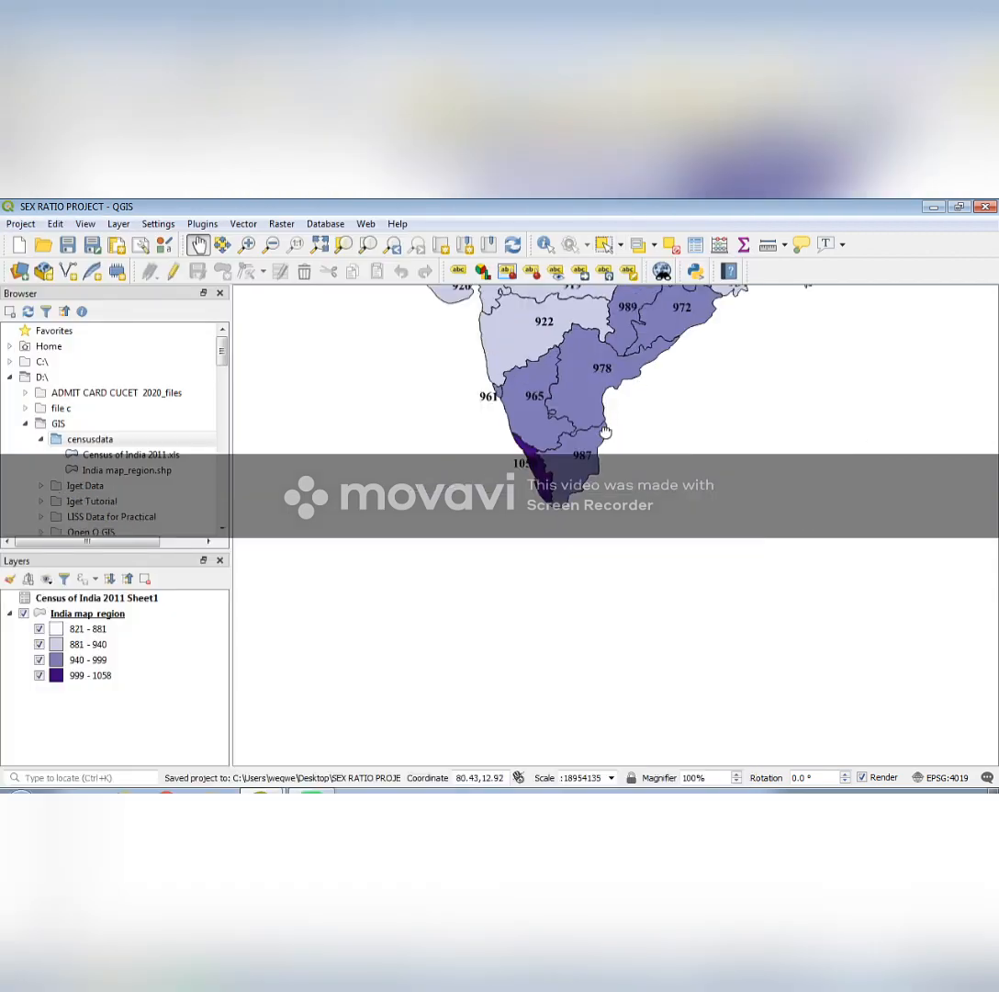
Step: Return to the DFGF print layout, export it to the Desktop as a PDF named DFGF with the default export options, and close the layout
{"action": "left_click_drag", "start_coordinate": [605, 432], "coordinate": [588, 703]}
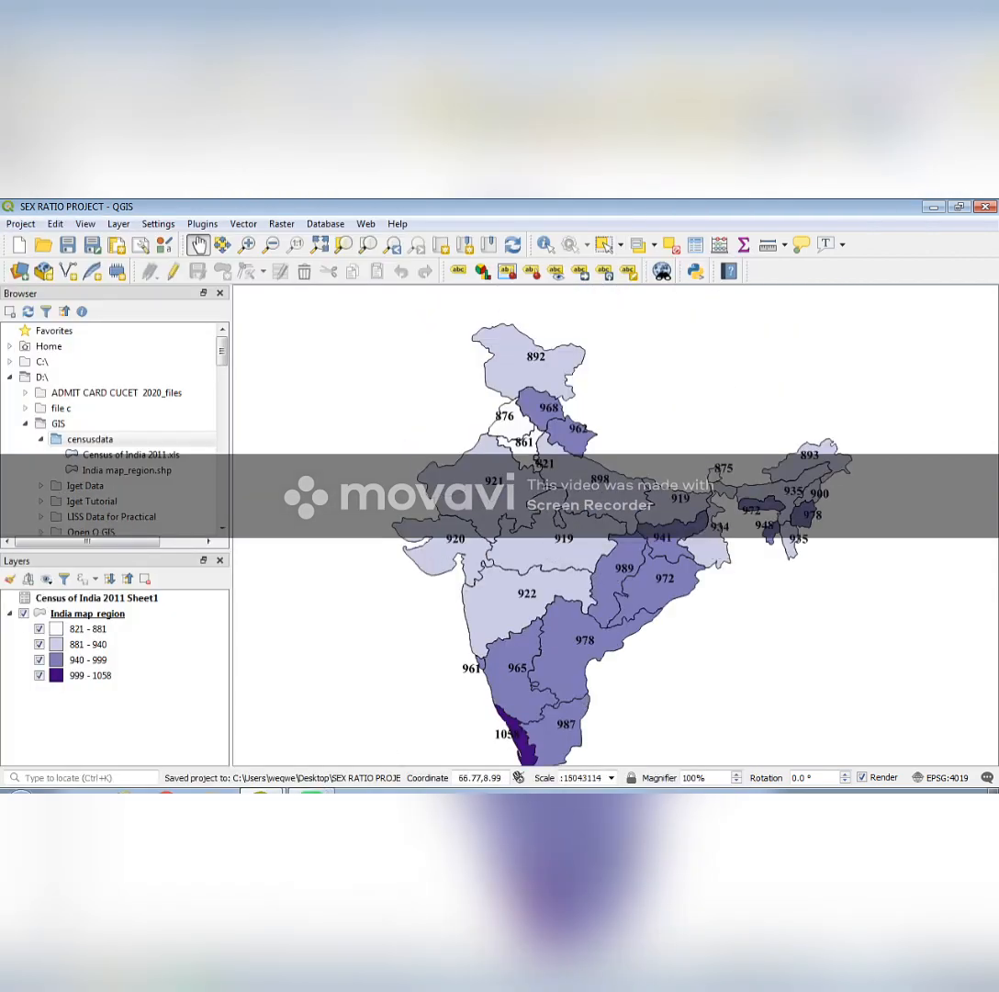
{"action": "left_click", "coordinate": [261, 792]}
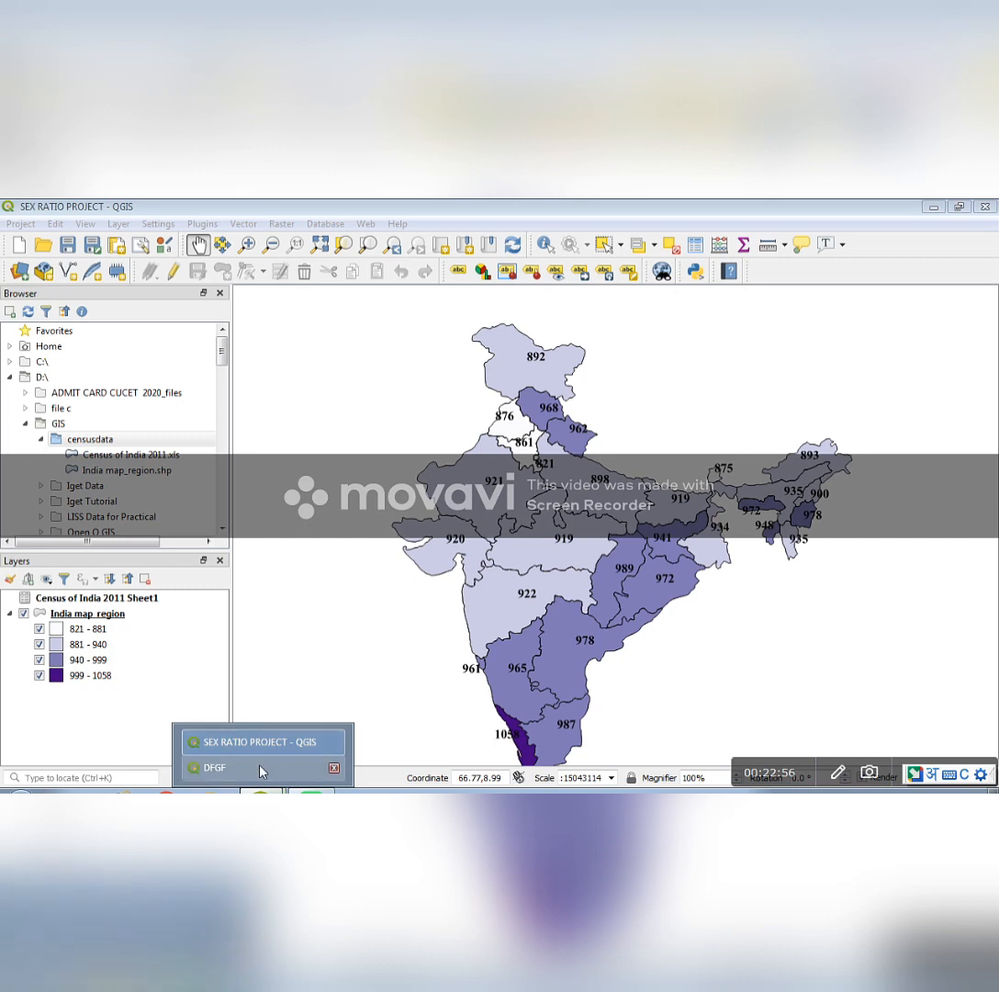
{"action": "left_click", "coordinate": [216, 767]}
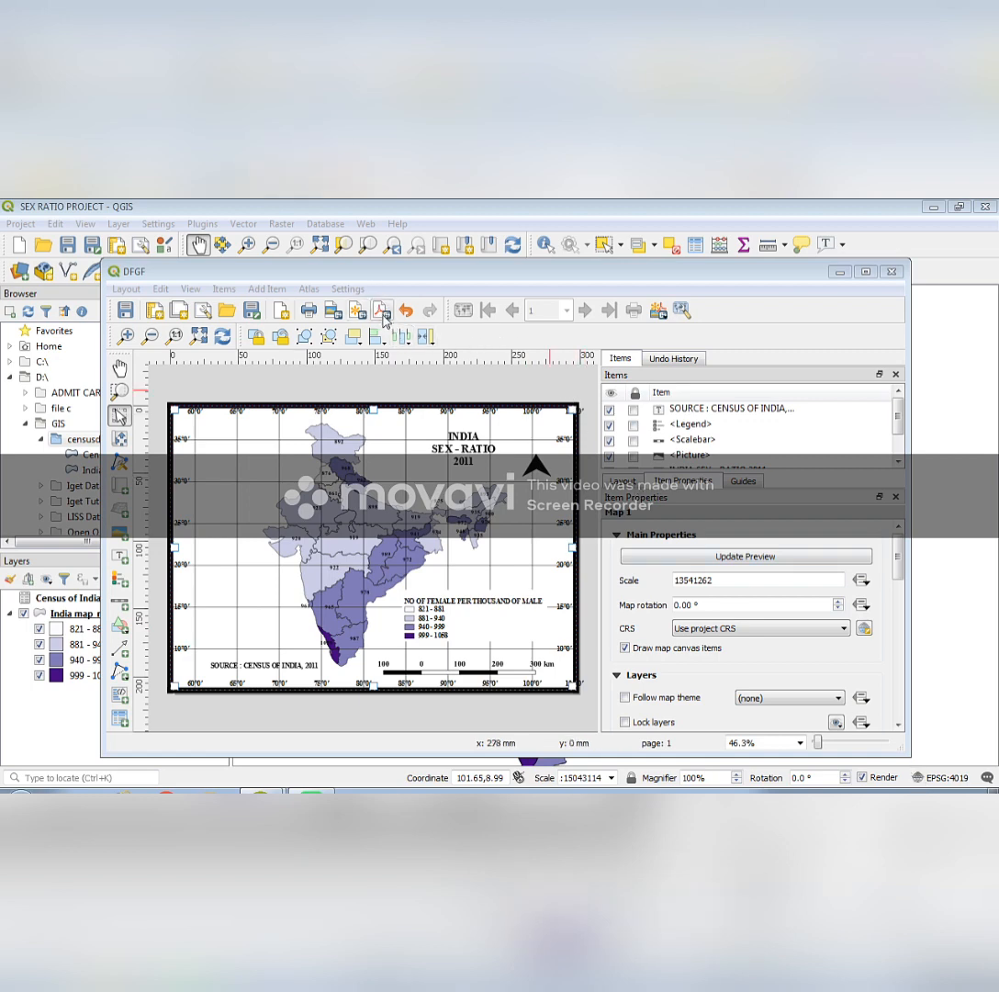
{"action": "left_click", "coordinate": [380, 313]}
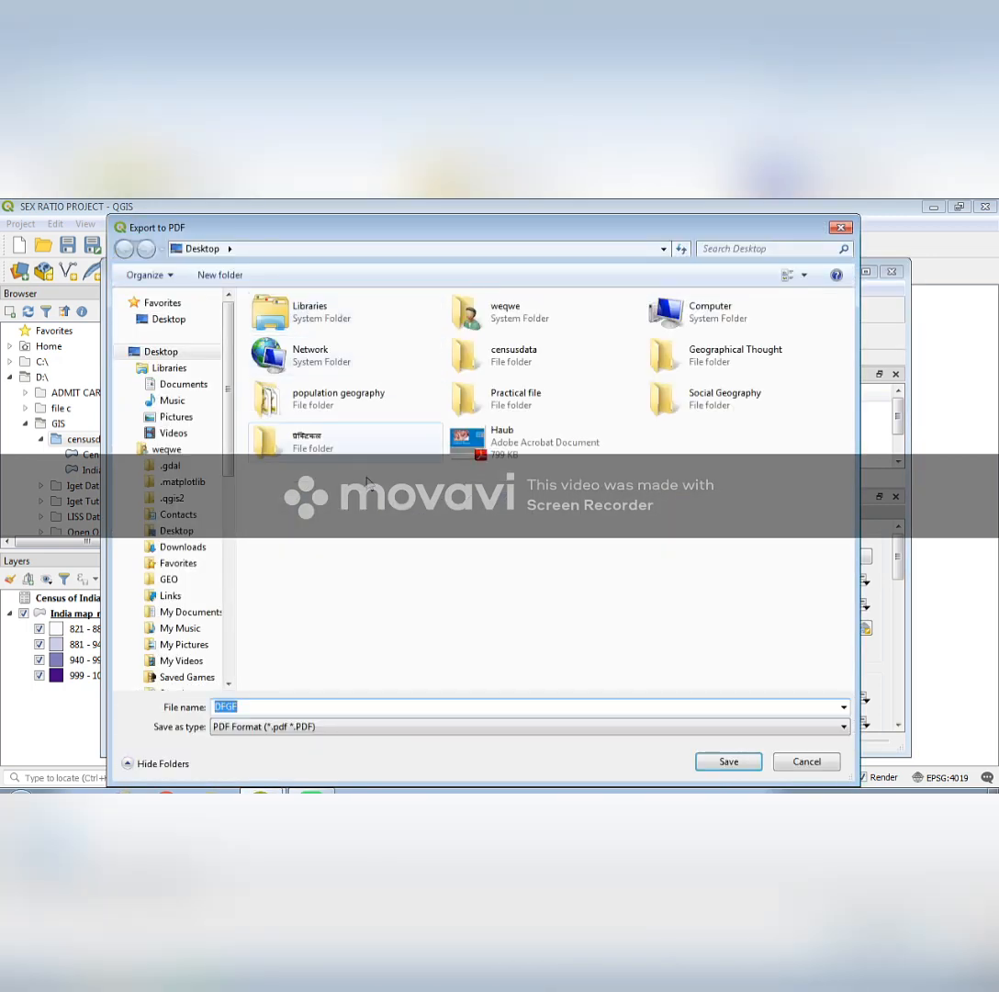
{"action": "left_click", "coordinate": [185, 327]}
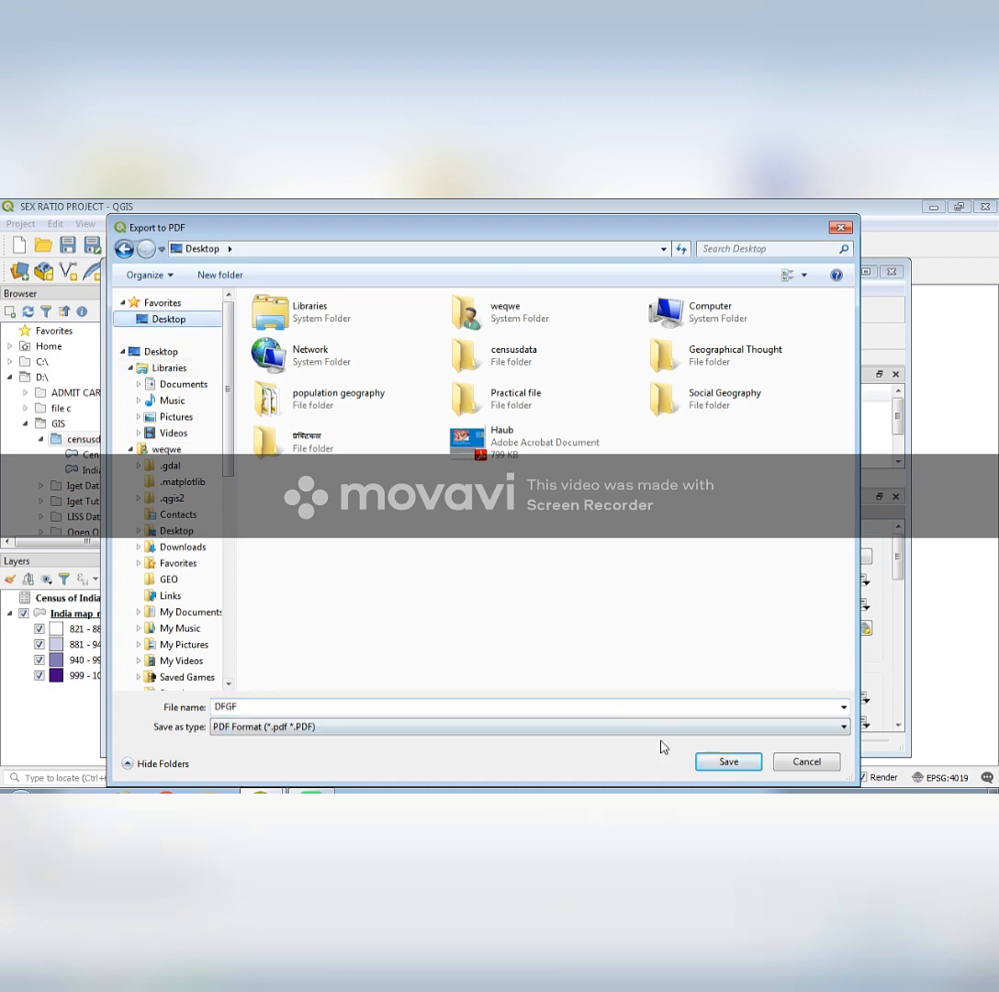
{"action": "left_click", "coordinate": [703, 765]}
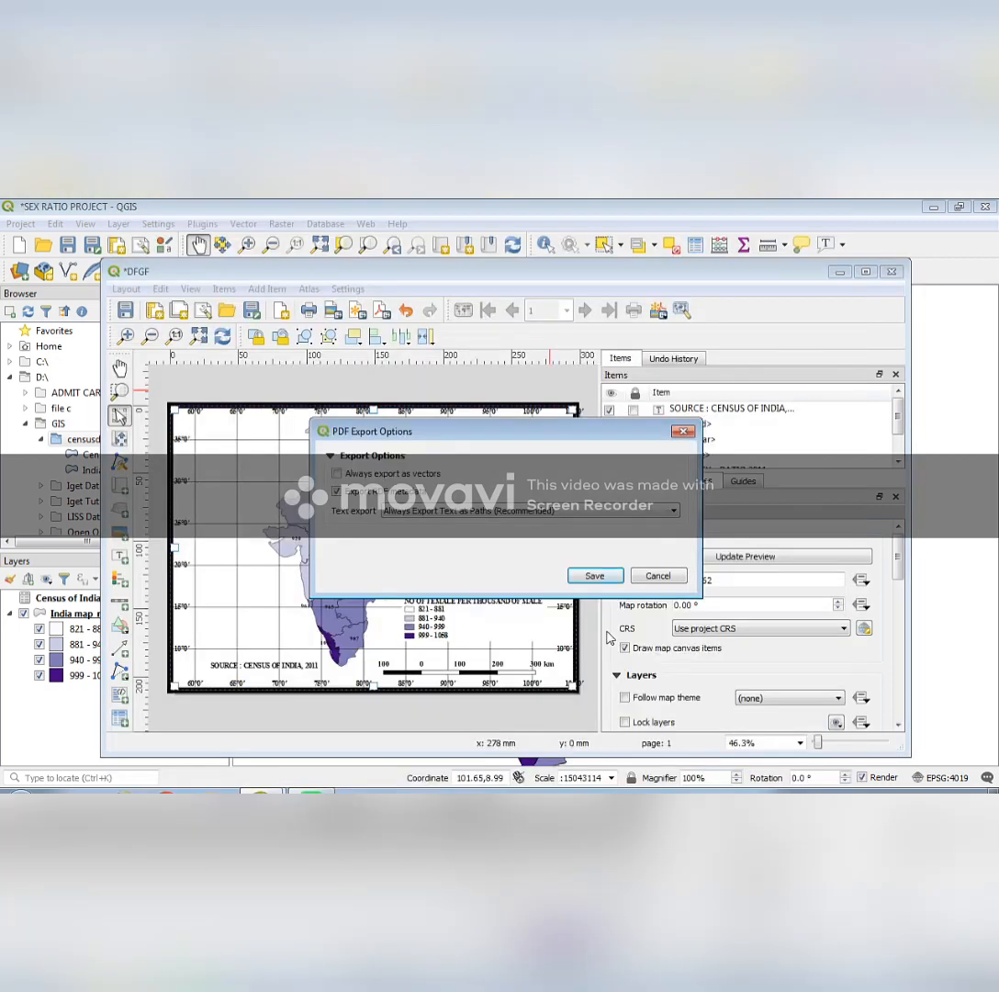
{"action": "left_click", "coordinate": [595, 579]}
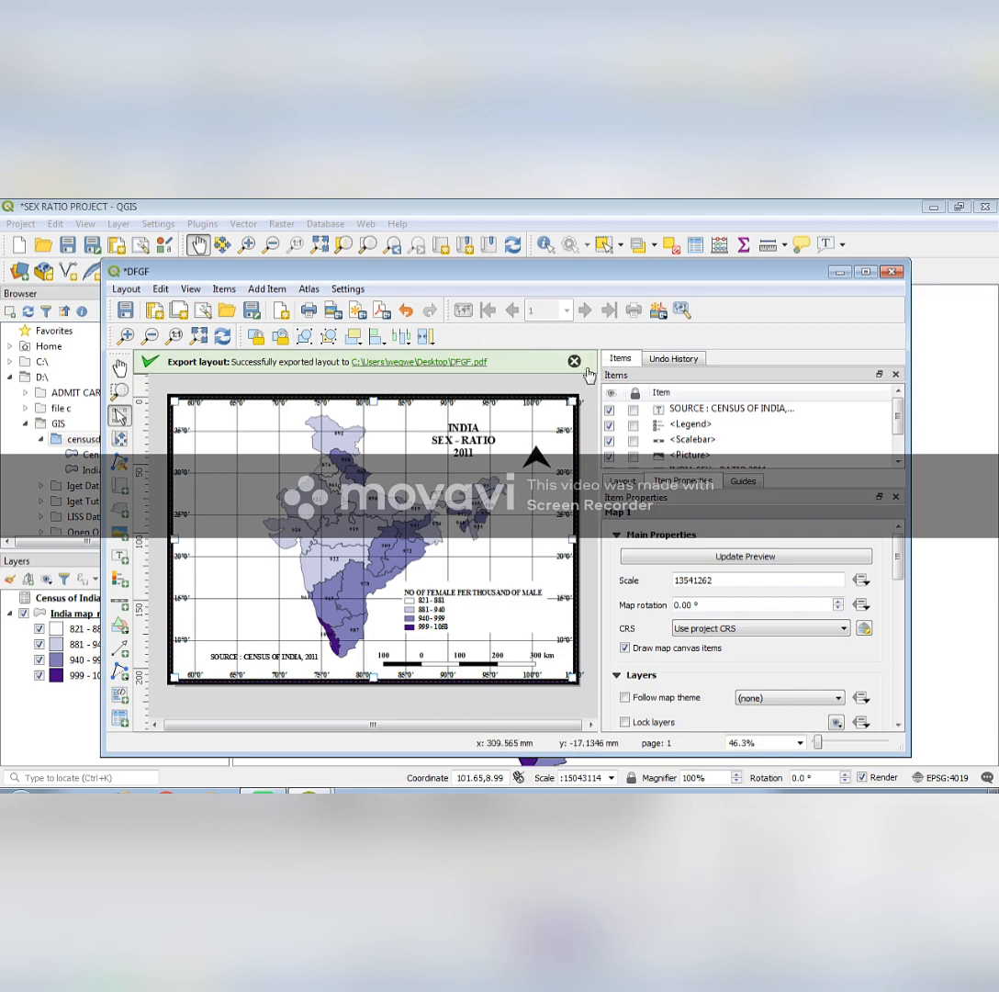
{"action": "left_click", "coordinate": [573, 363]}
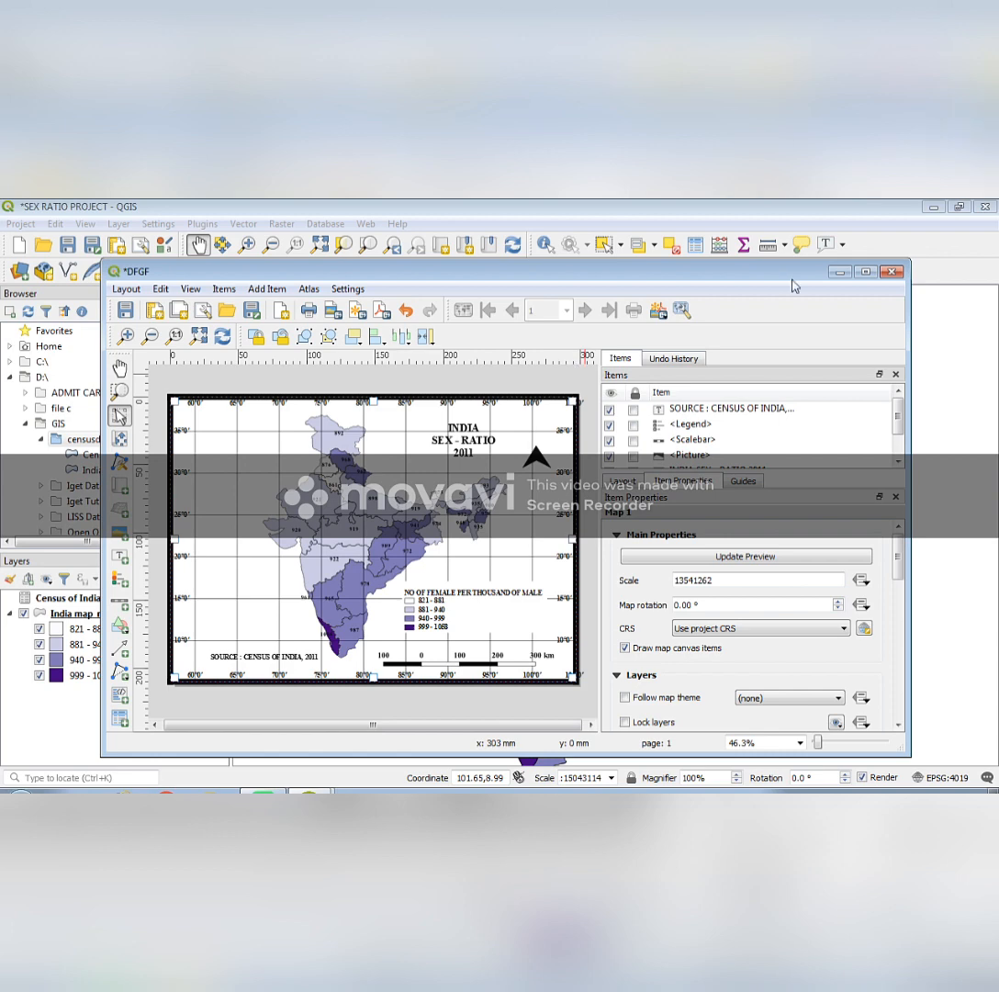
{"action": "left_click", "coordinate": [889, 273]}
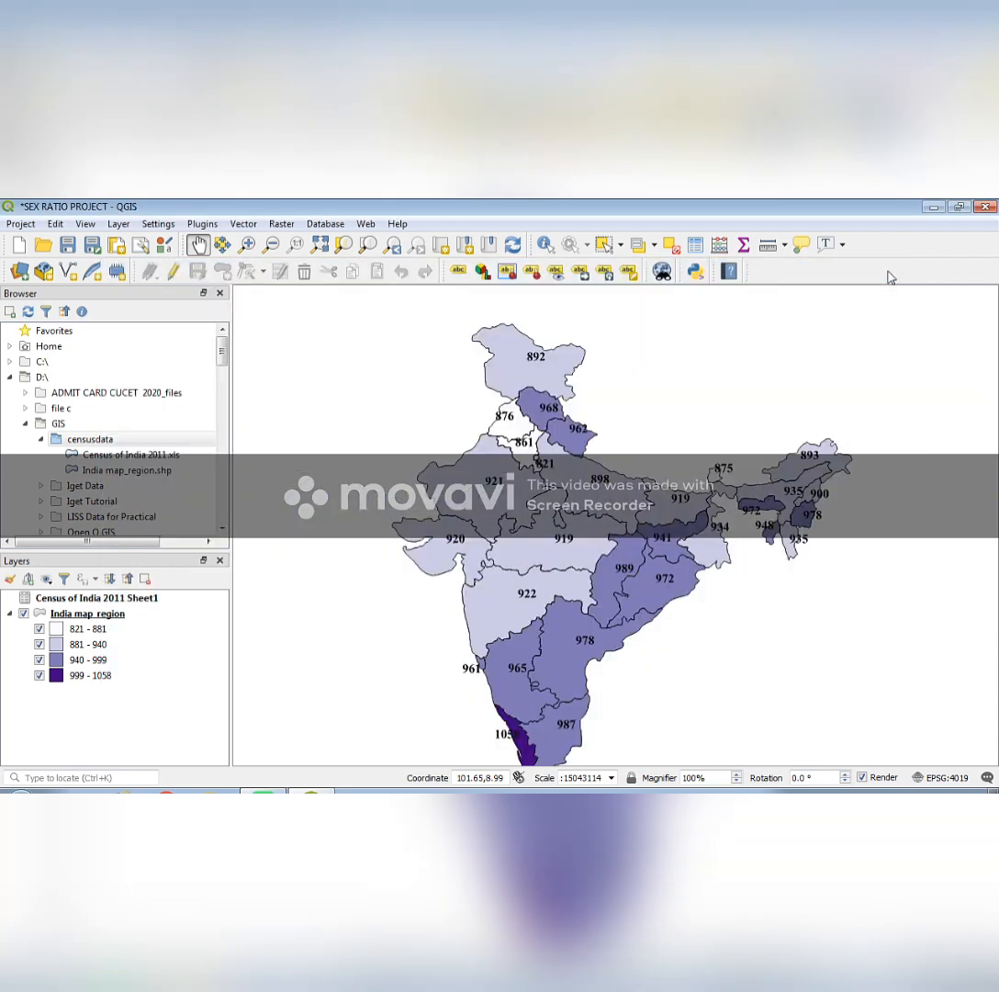
{"action": "left_click_drag", "start_coordinate": [598, 567], "coordinate": [548, 540]}
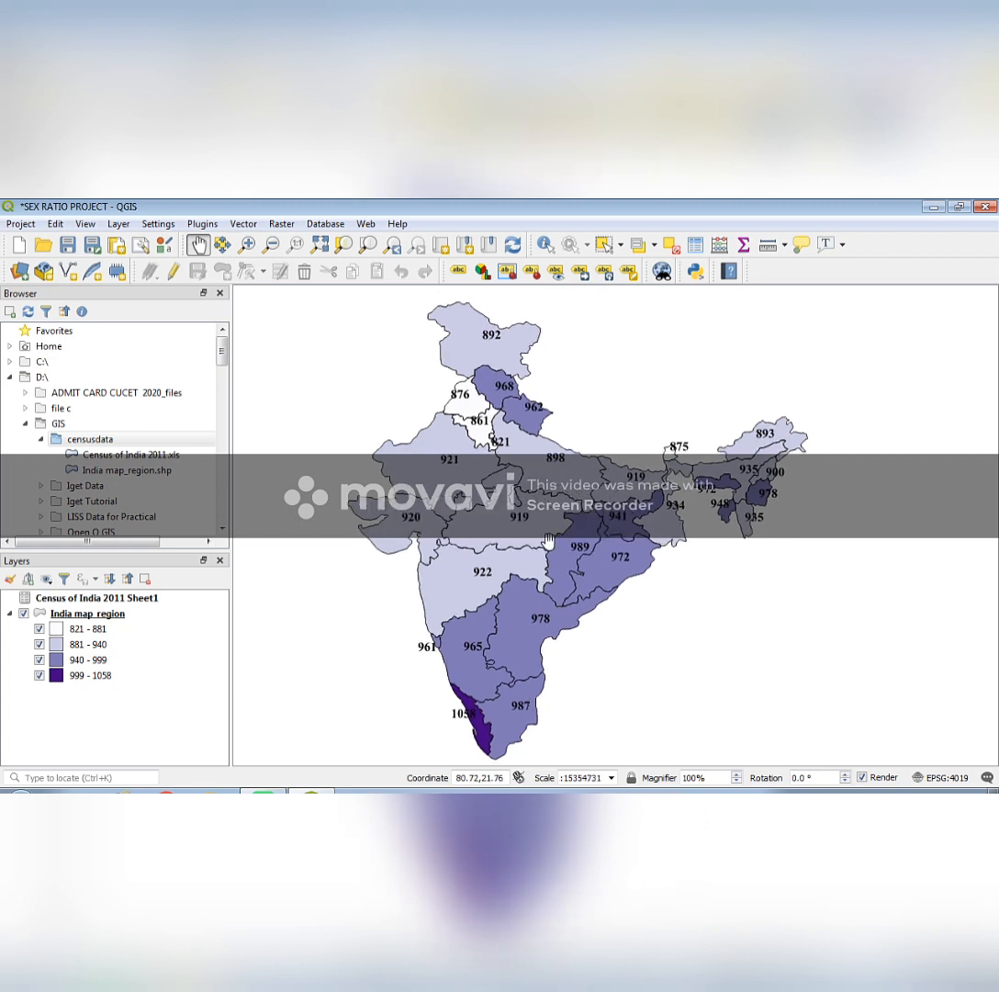